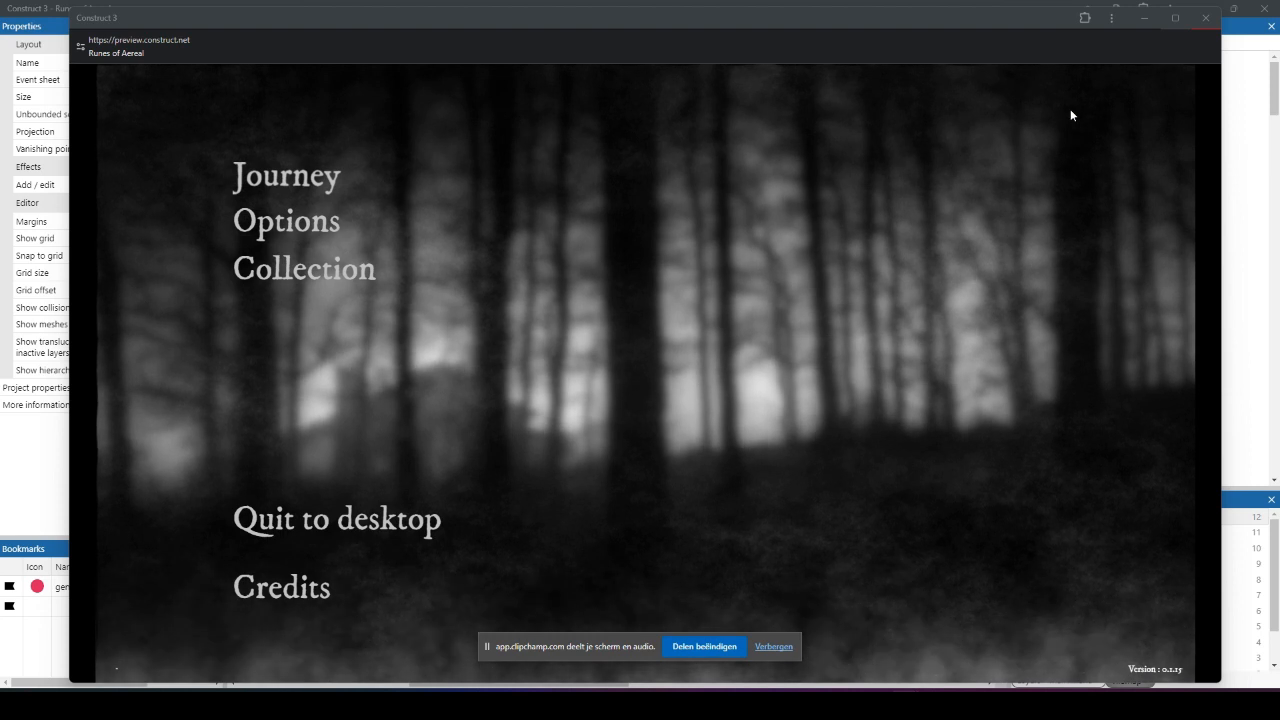
Step: Abandon the current journey in the game preview and begin a new journey on Easy difficulty
left_click(1204, 28)
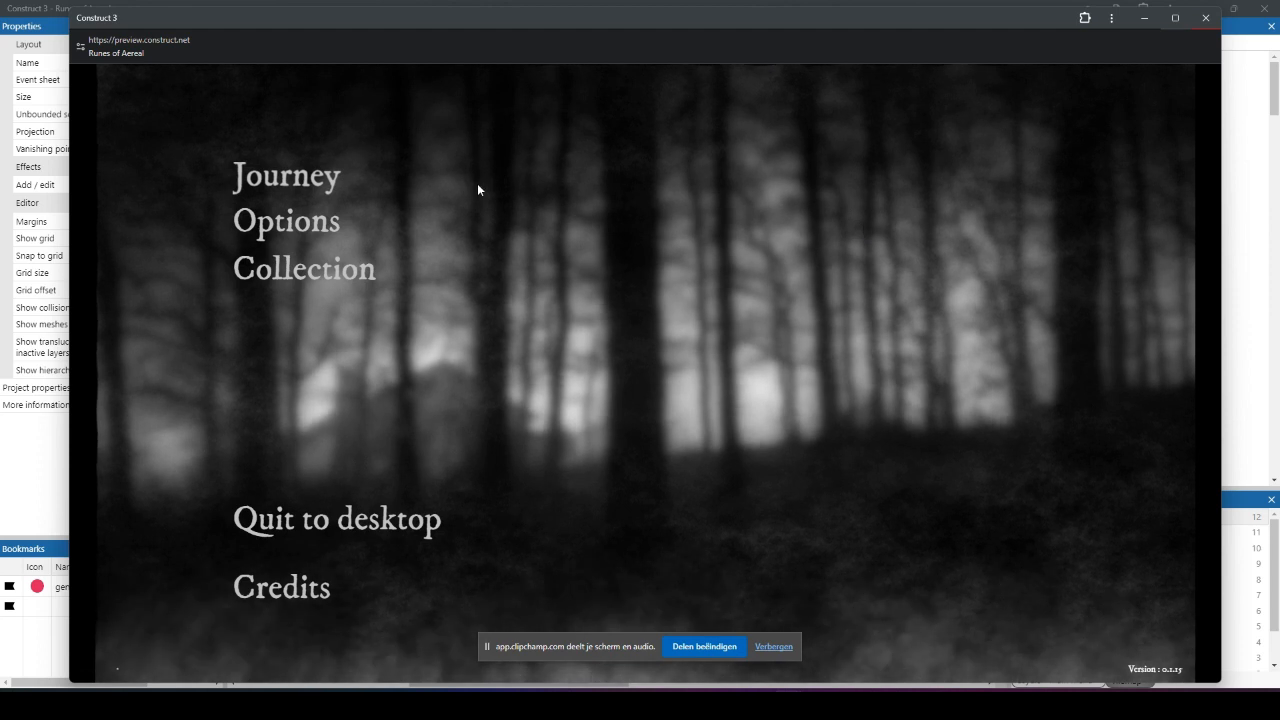
left_click(316, 182)
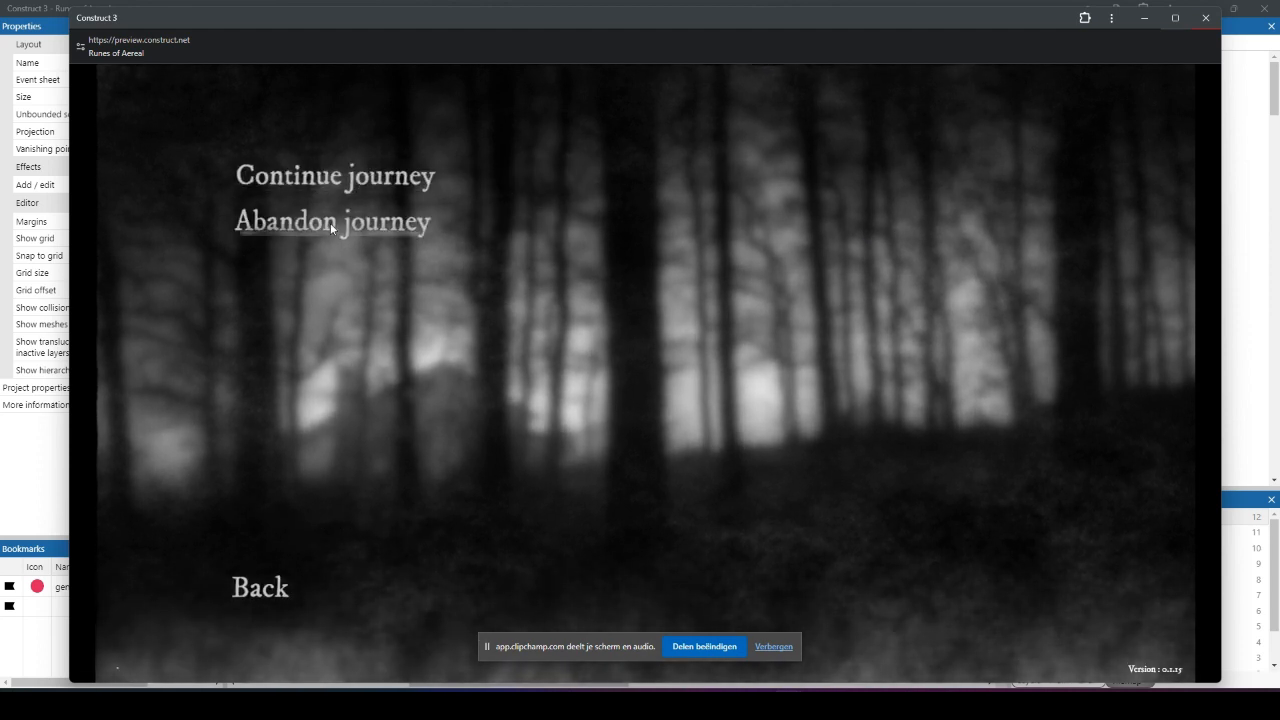
left_click(330, 222)
left_click(588, 314)
left_click(280, 172)
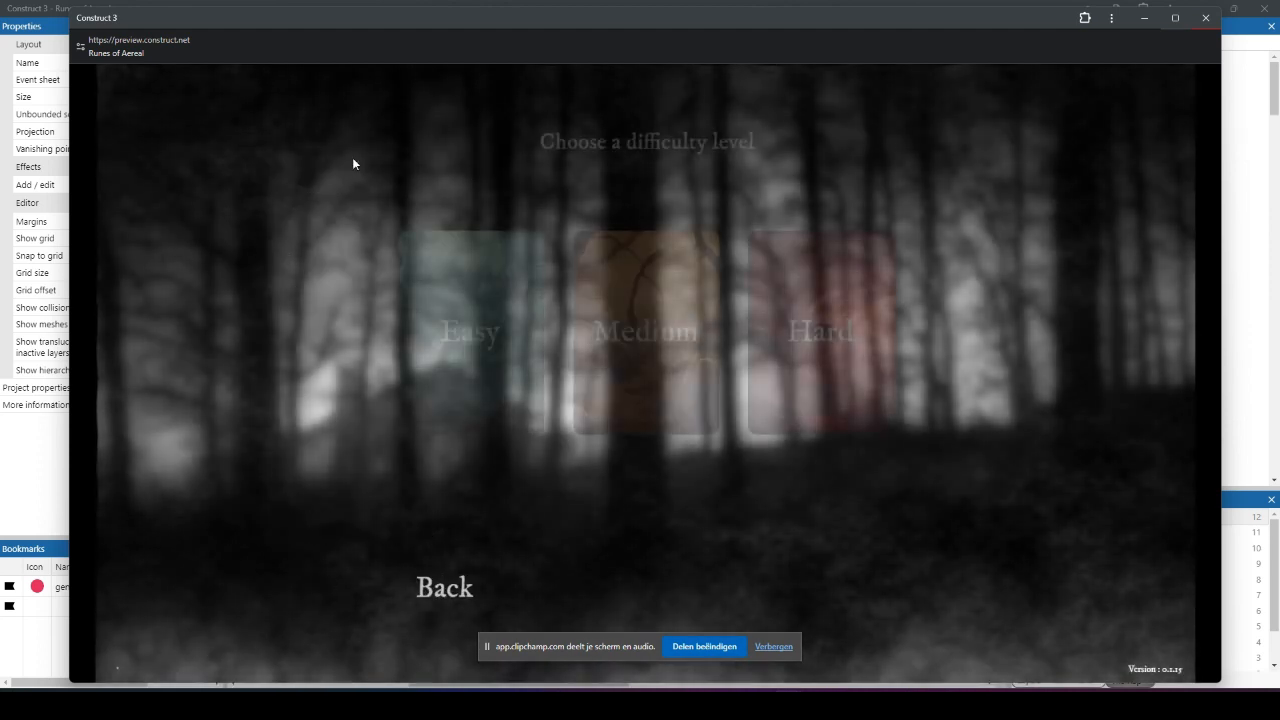
left_click(524, 328)
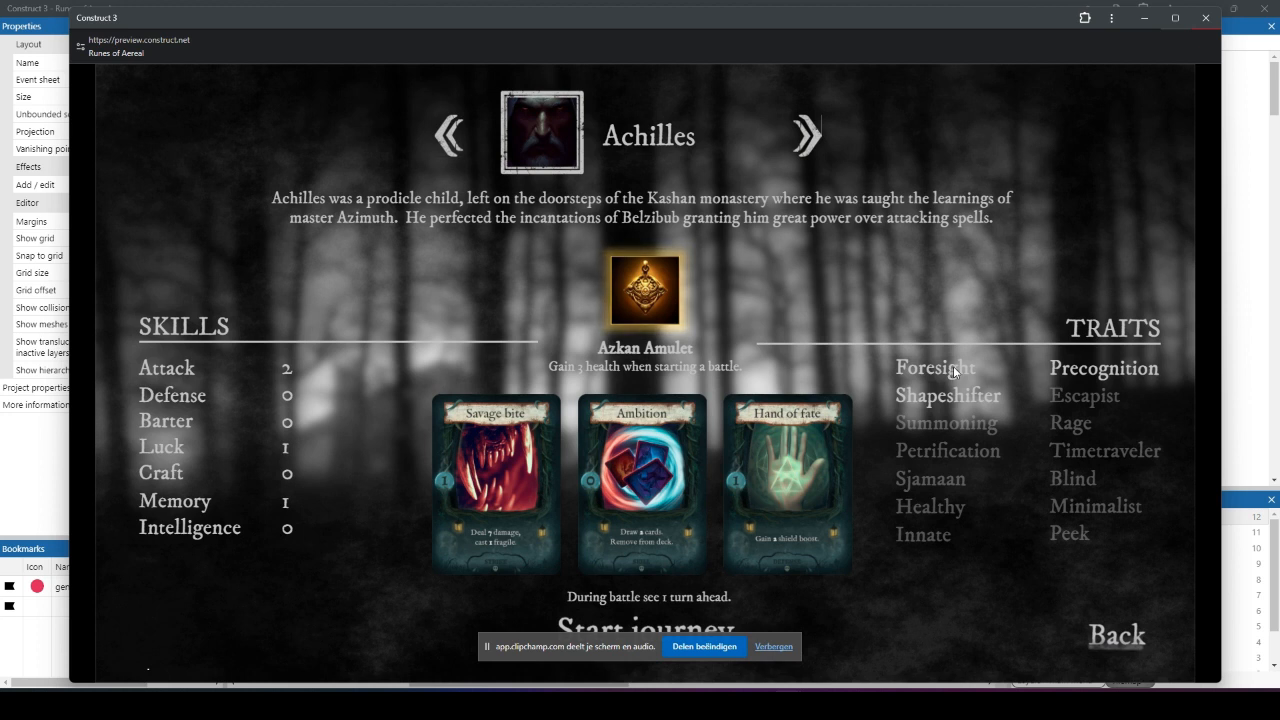
Step: Examine the descriptions of Achilles' traits, including Shapeshifter, Precognition, Peek, Innate, Healthy, Petrification and Summoning, and close the game preview
mouse_move(949, 396)
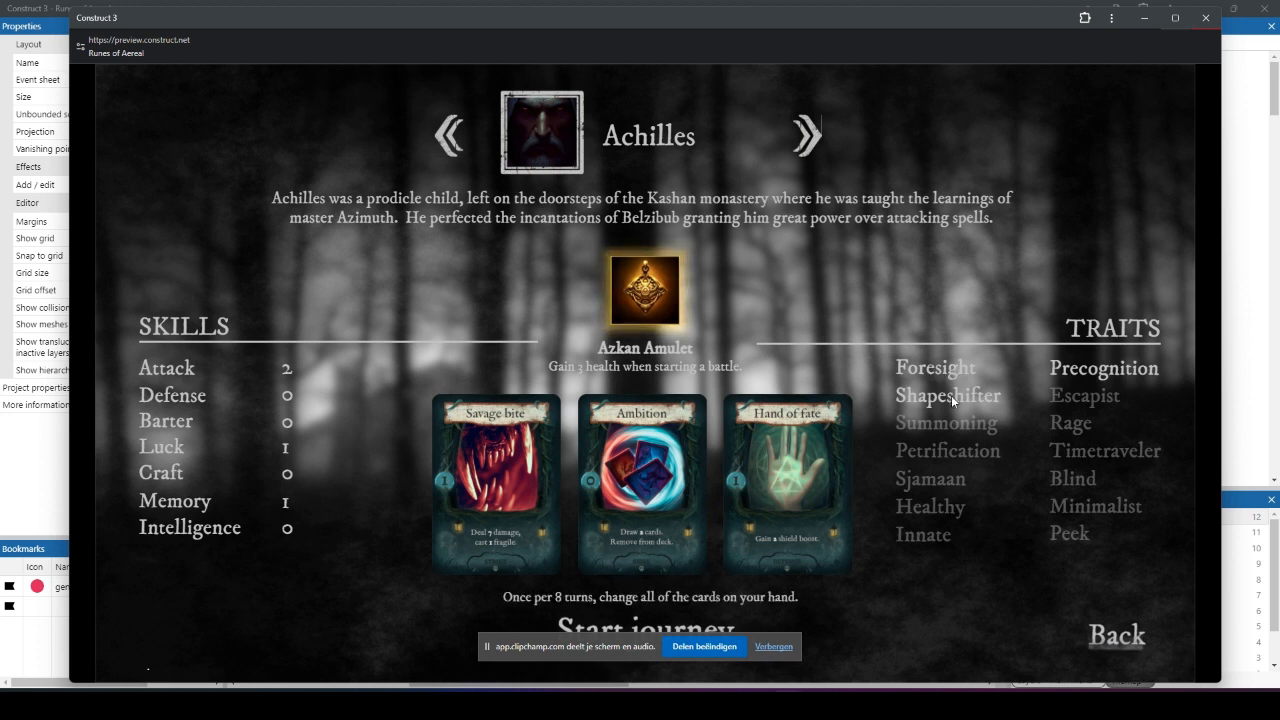
mouse_move(1140, 374)
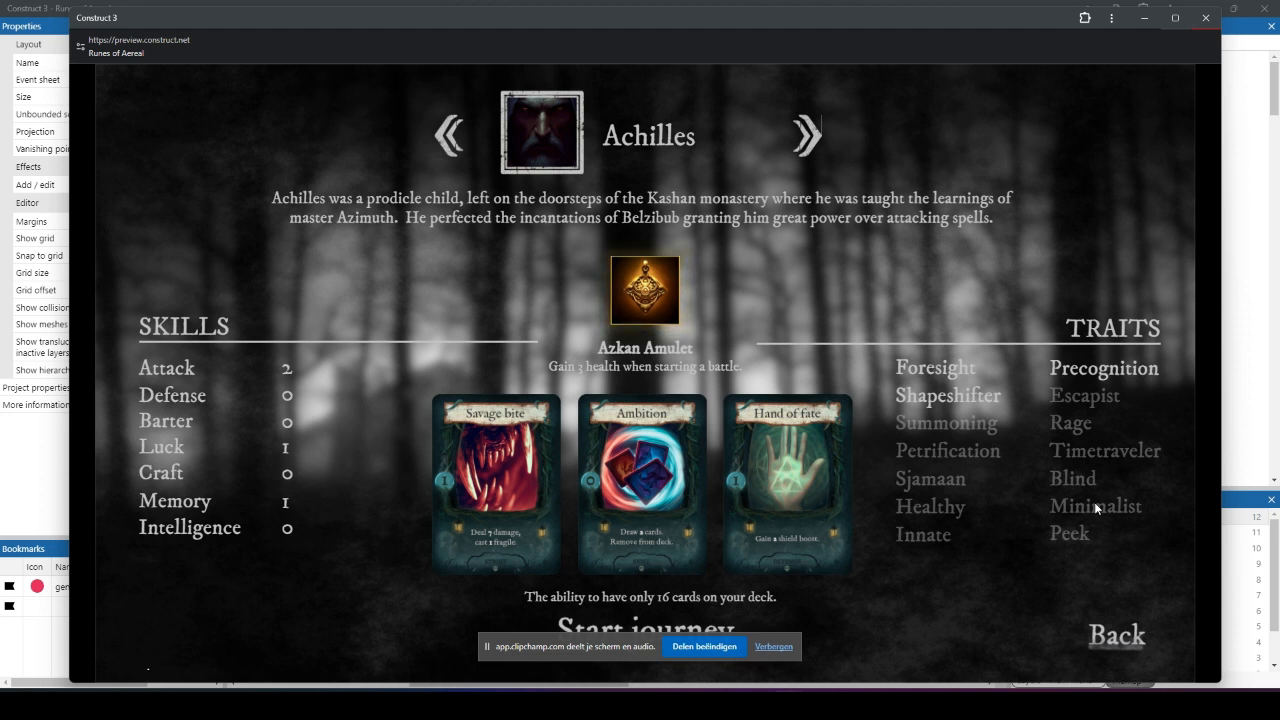
mouse_move(1064, 537)
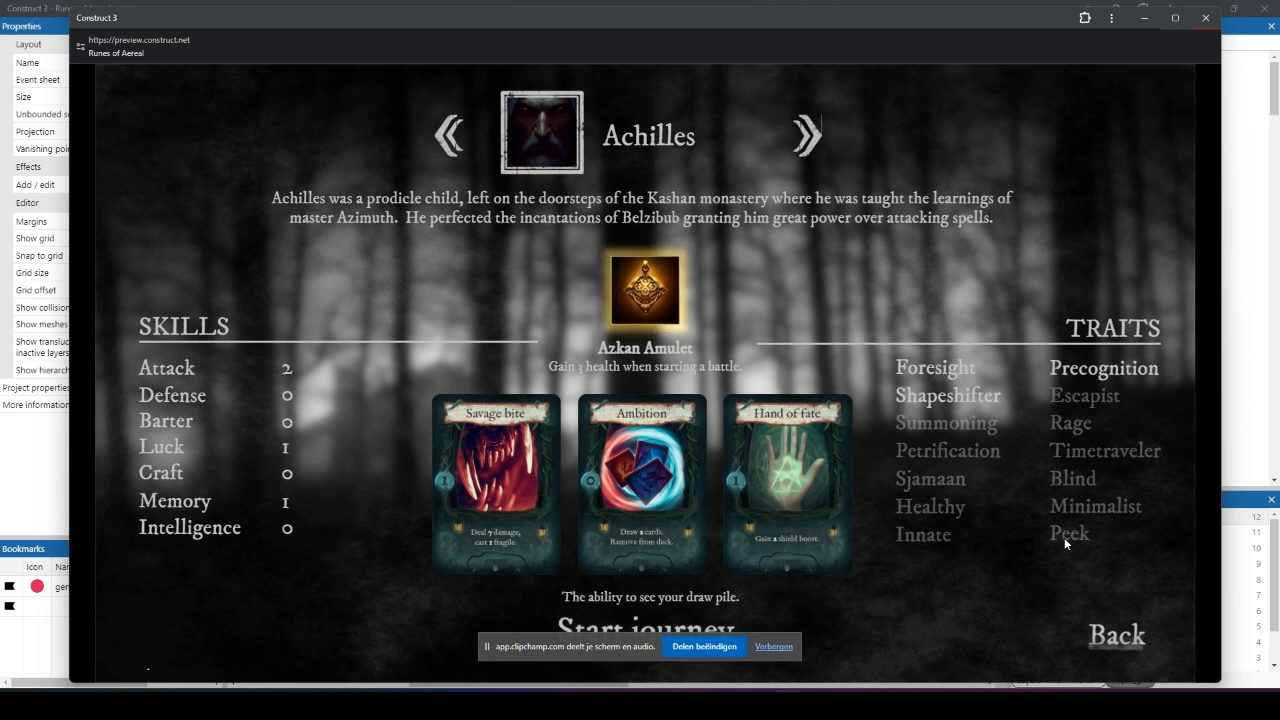
mouse_move(917, 531)
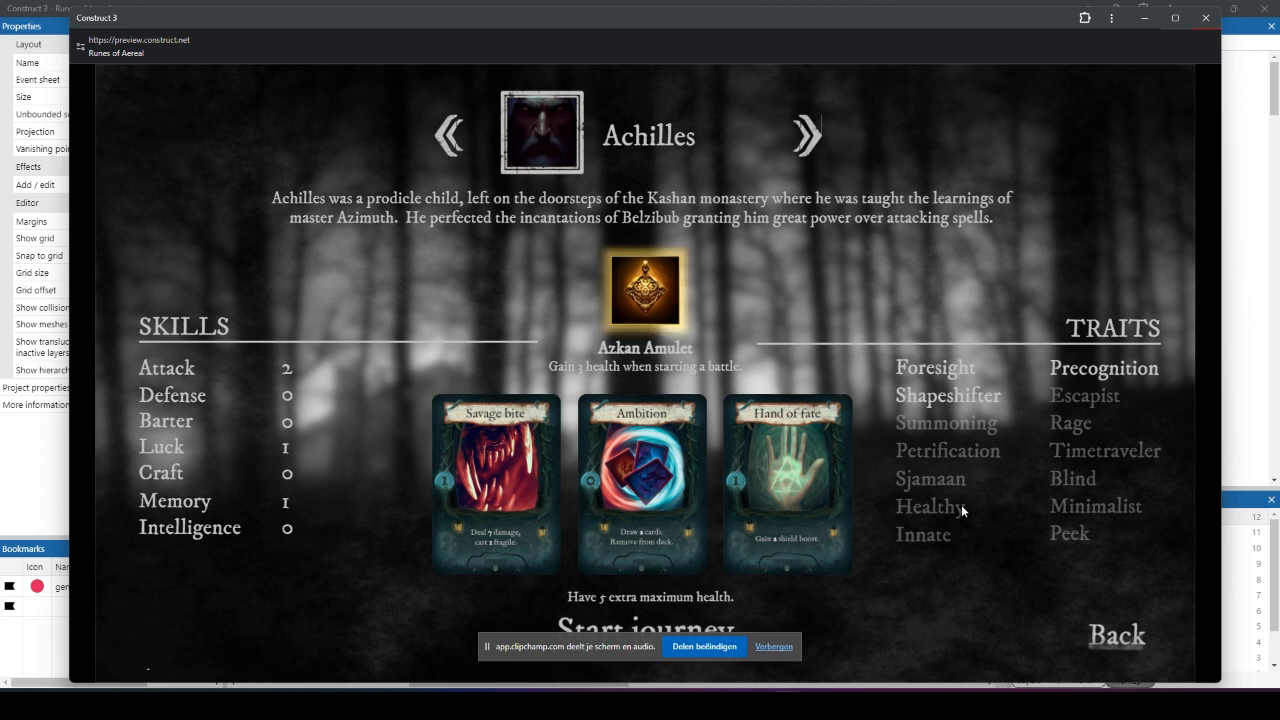
left_click(961, 504)
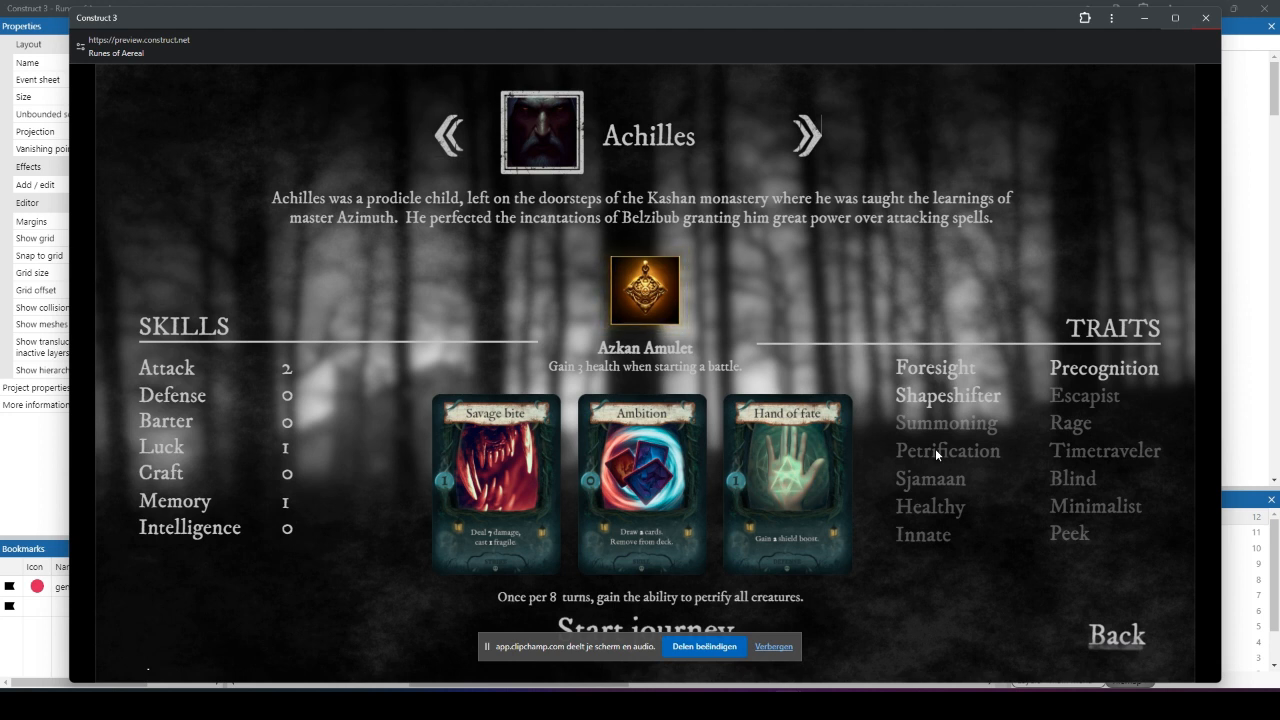
mouse_move(955, 426)
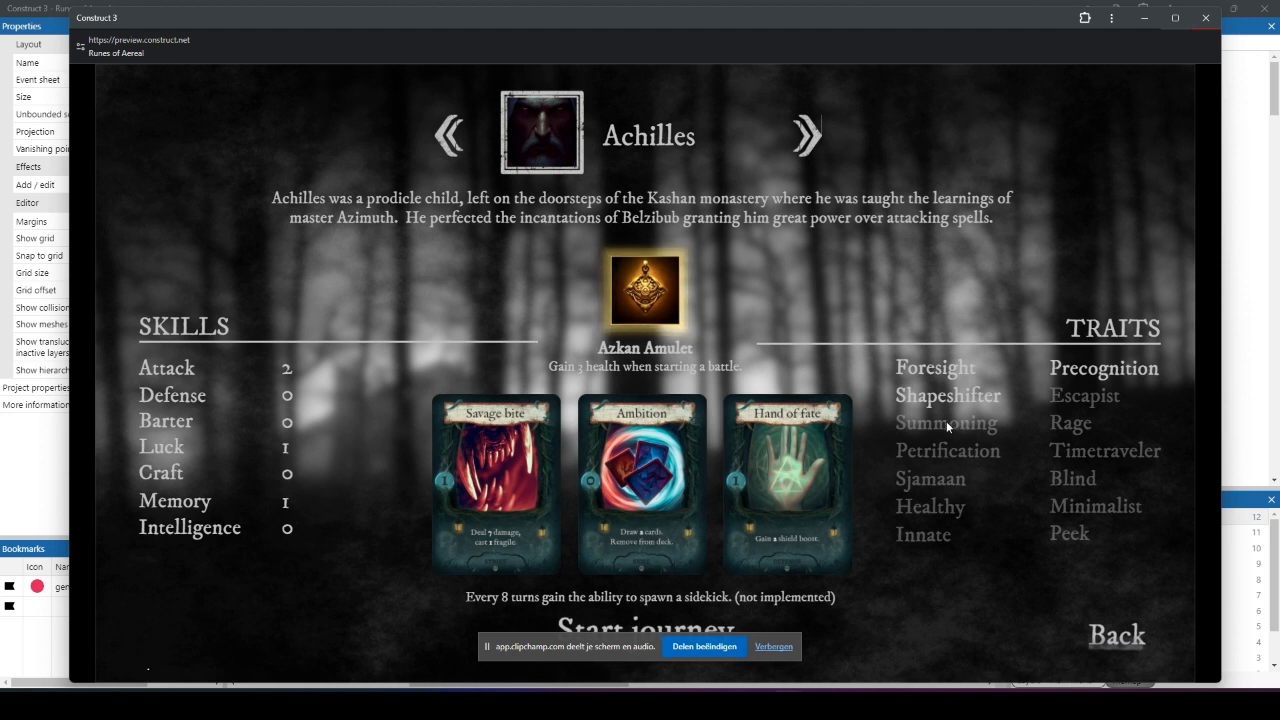
left_click(1205, 18)
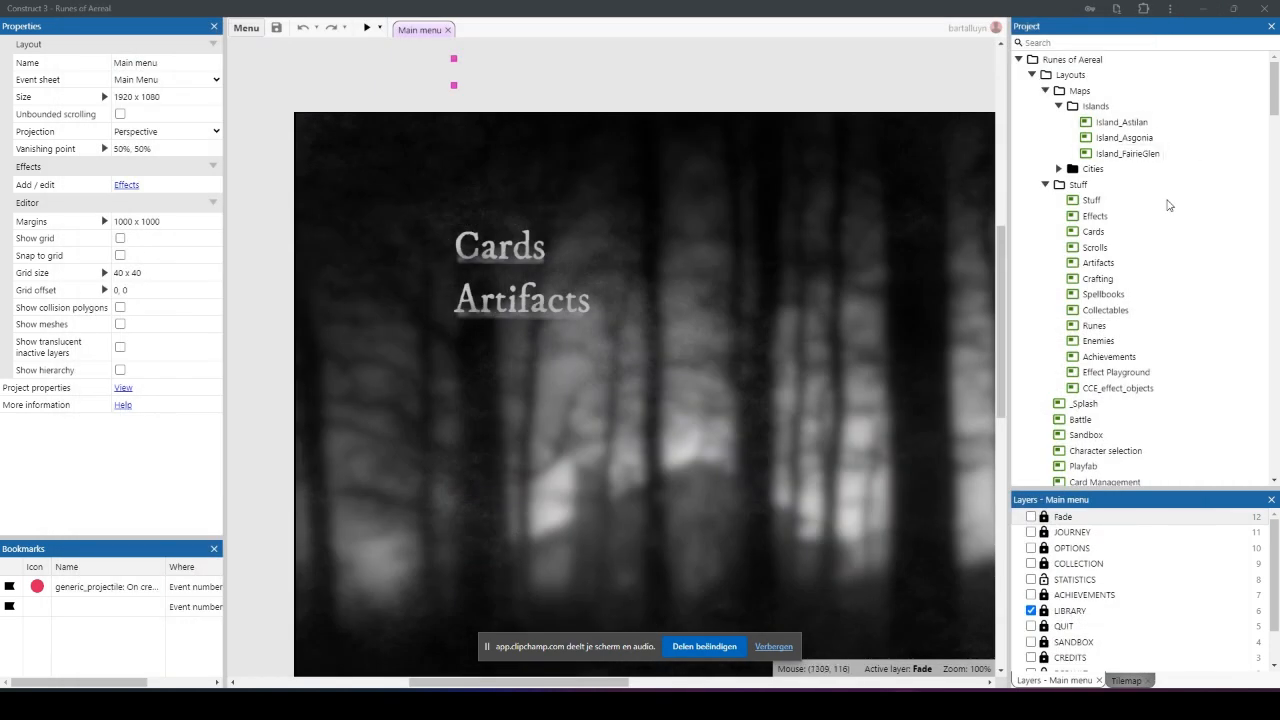
Step: Open the Sidekick sprite from the project's Characters object folder for animation viewing
scroll(1166, 203, "down", 5)
scroll(1179, 200, "down", 15)
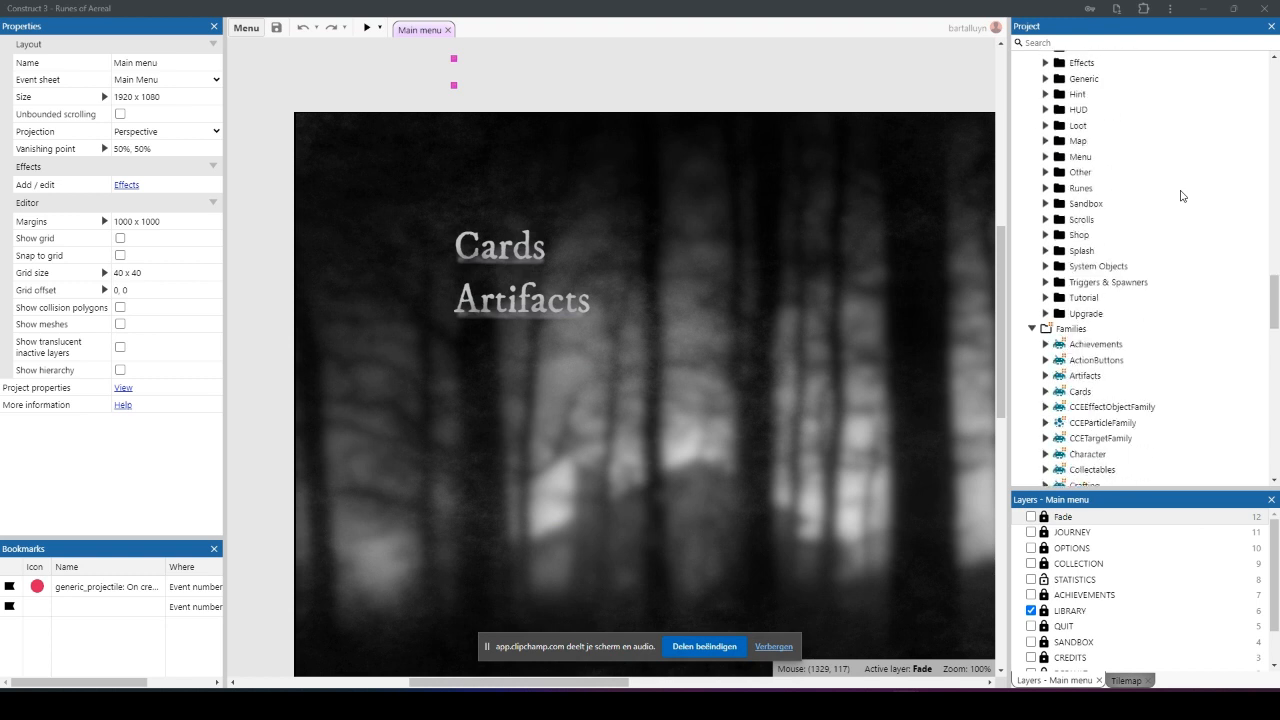
scroll(1133, 229, "up", 1)
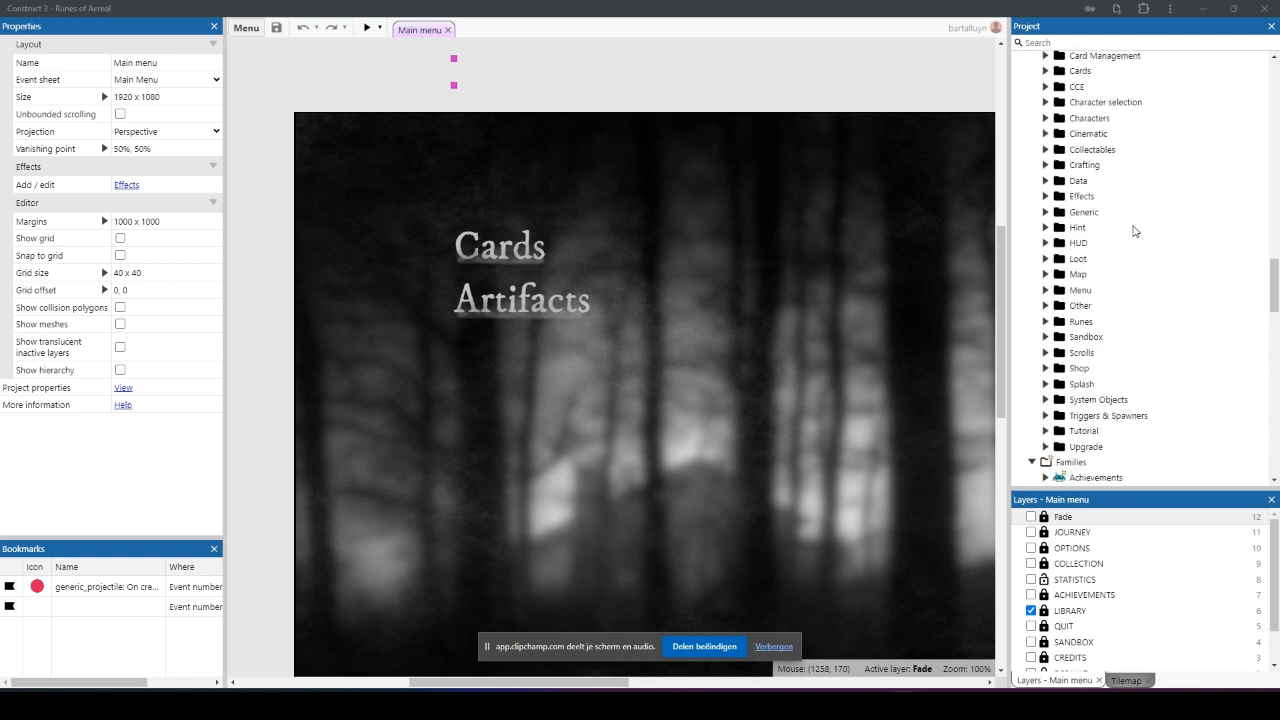
left_click(1045, 118)
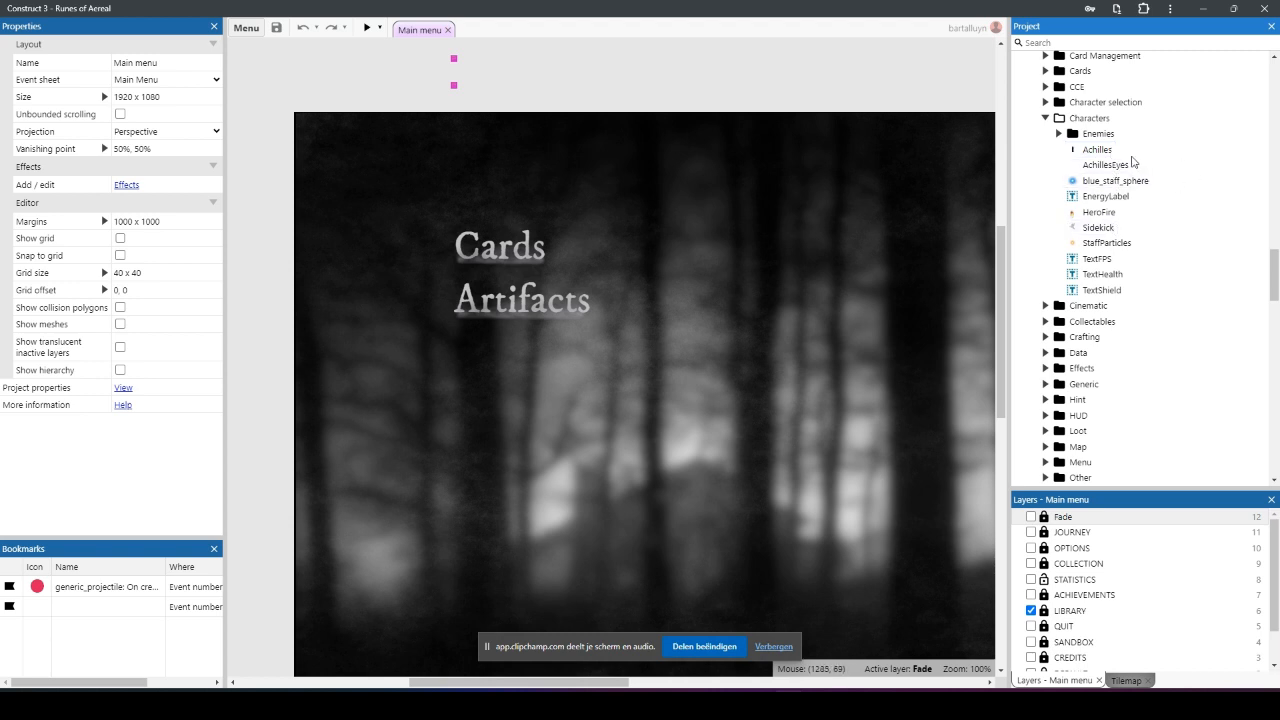
double_click(1100, 229)
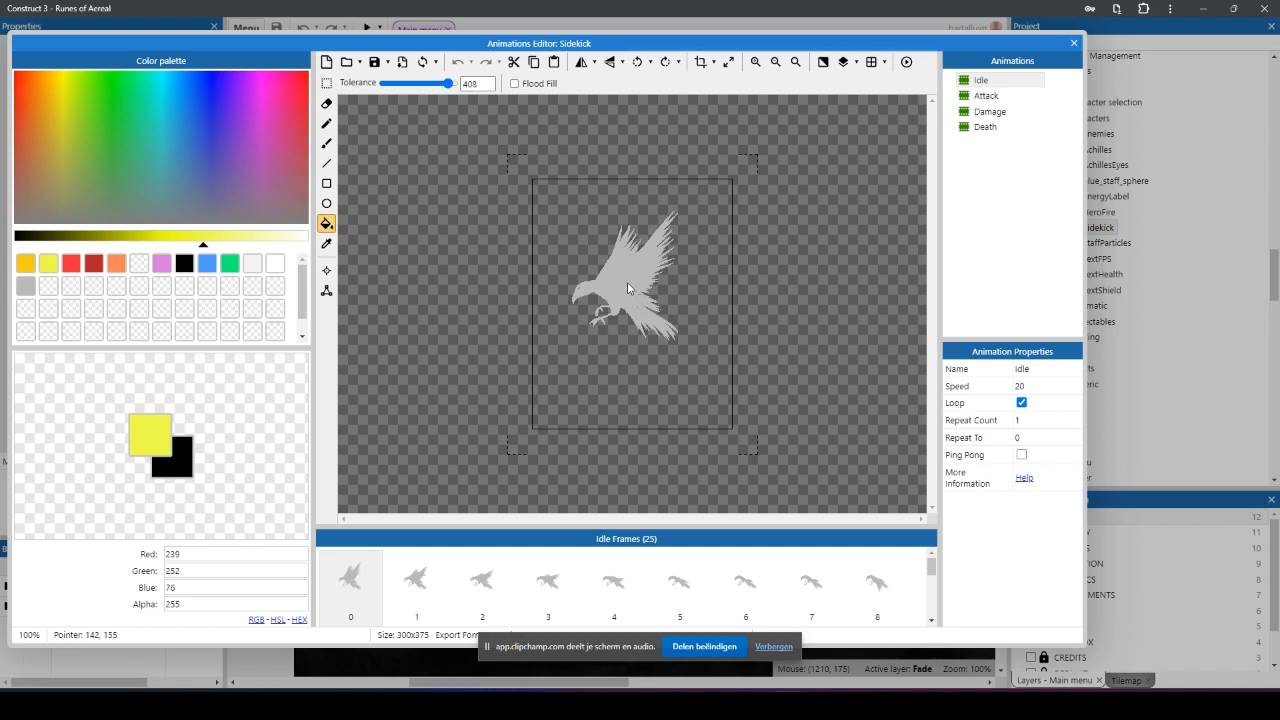
Step: Review the Sidekick's Attack, Damage, Death and Idle animations and close the Animations Editor
left_click(985, 96)
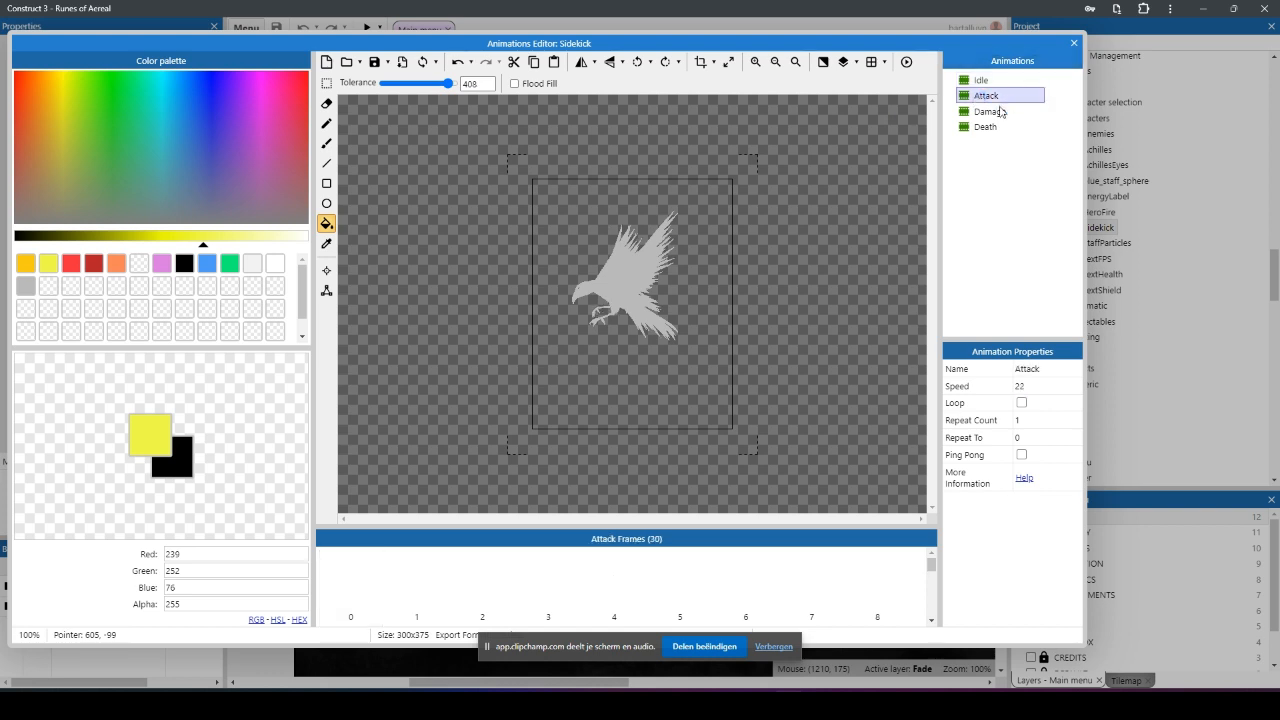
left_click(1000, 112)
left_click(998, 128)
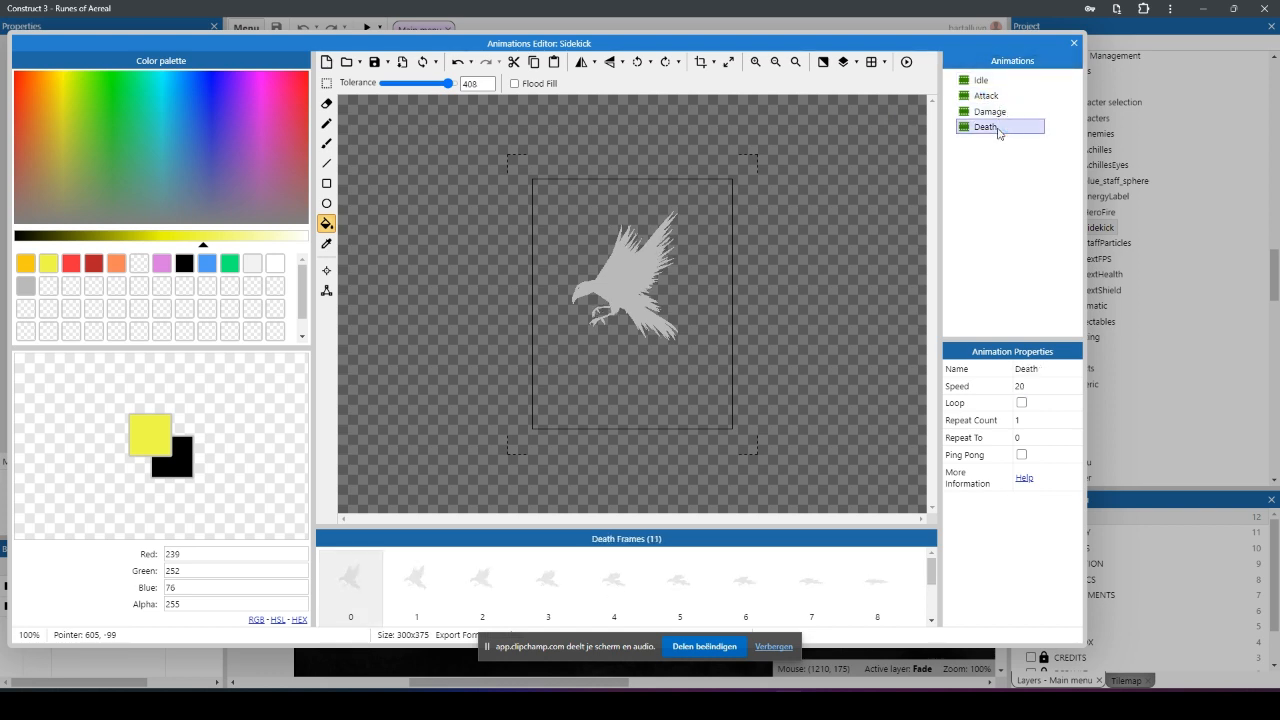
left_click(991, 84)
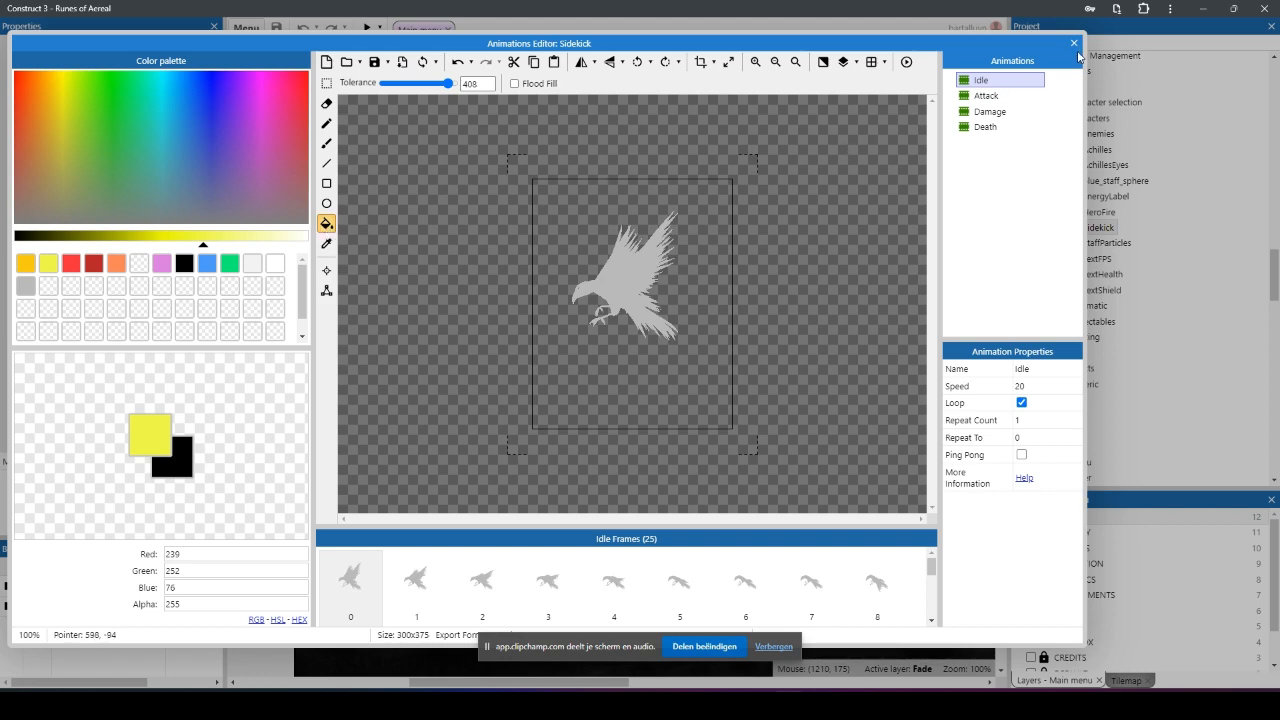
left_click(1073, 45)
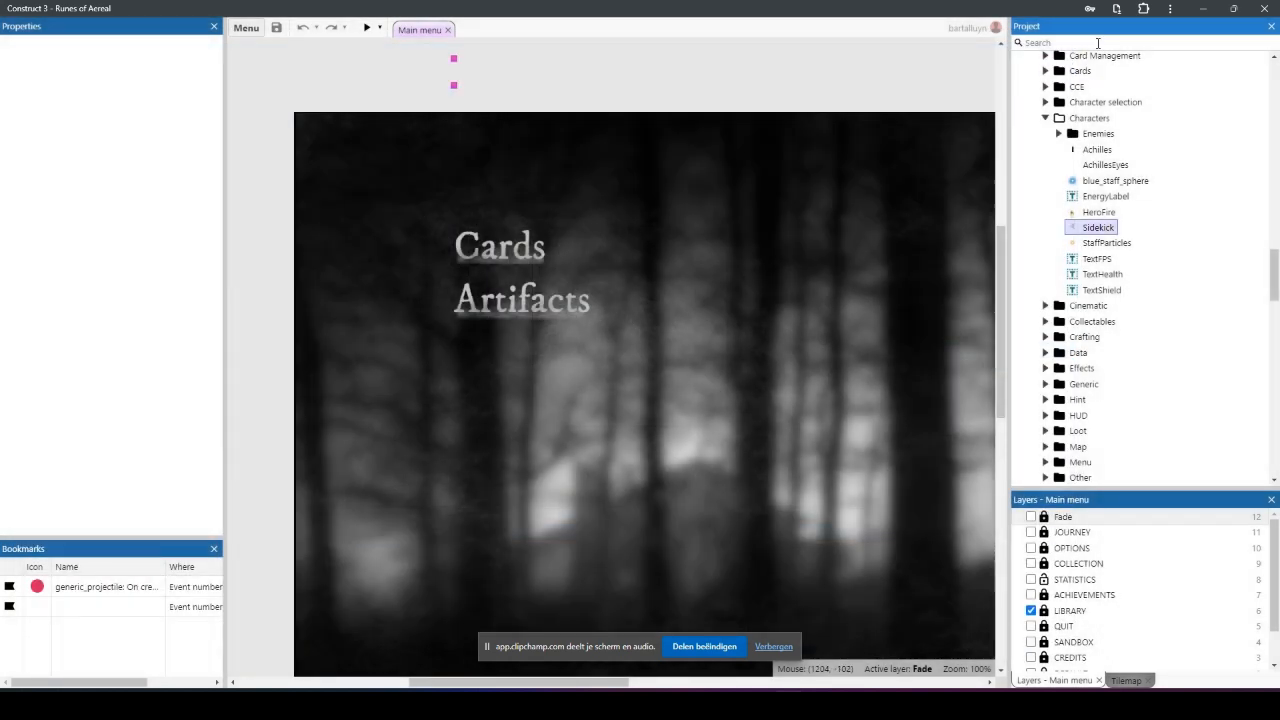
Step: Search the project for "sidekick", open the Sidekick event sheet and inspect the actions of its On created event
type("sidekick")
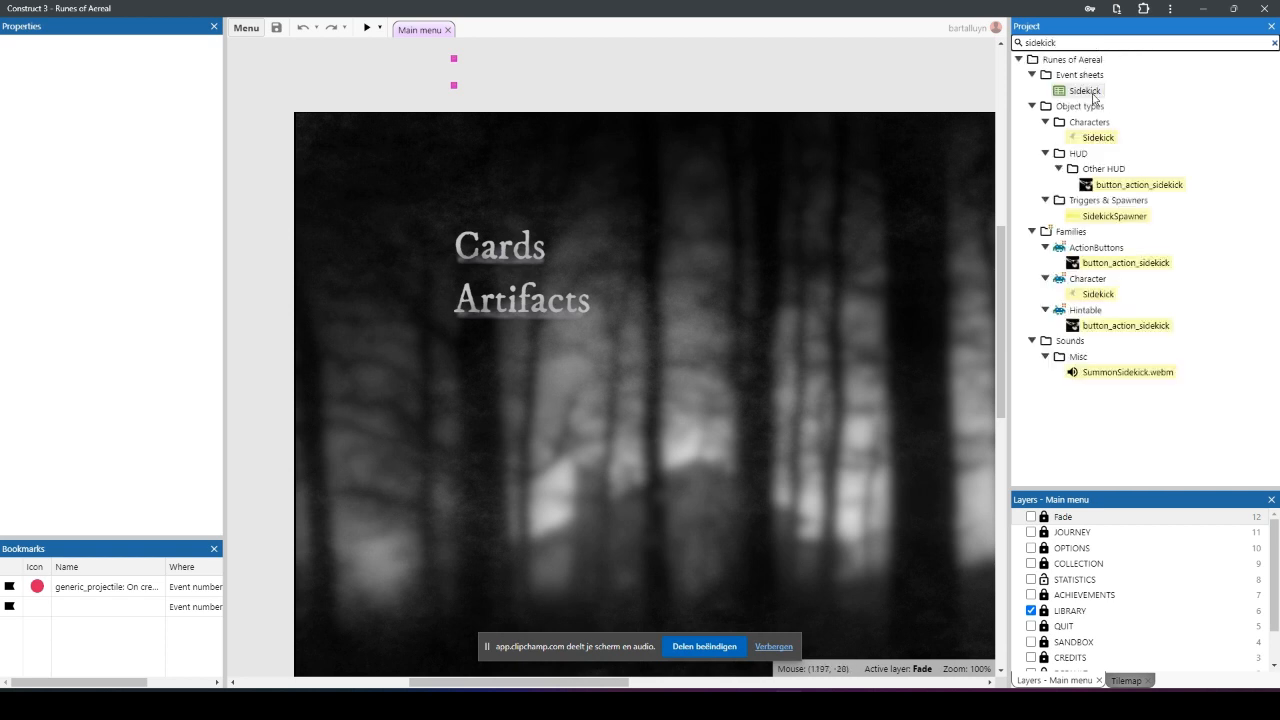
double_click(1093, 93)
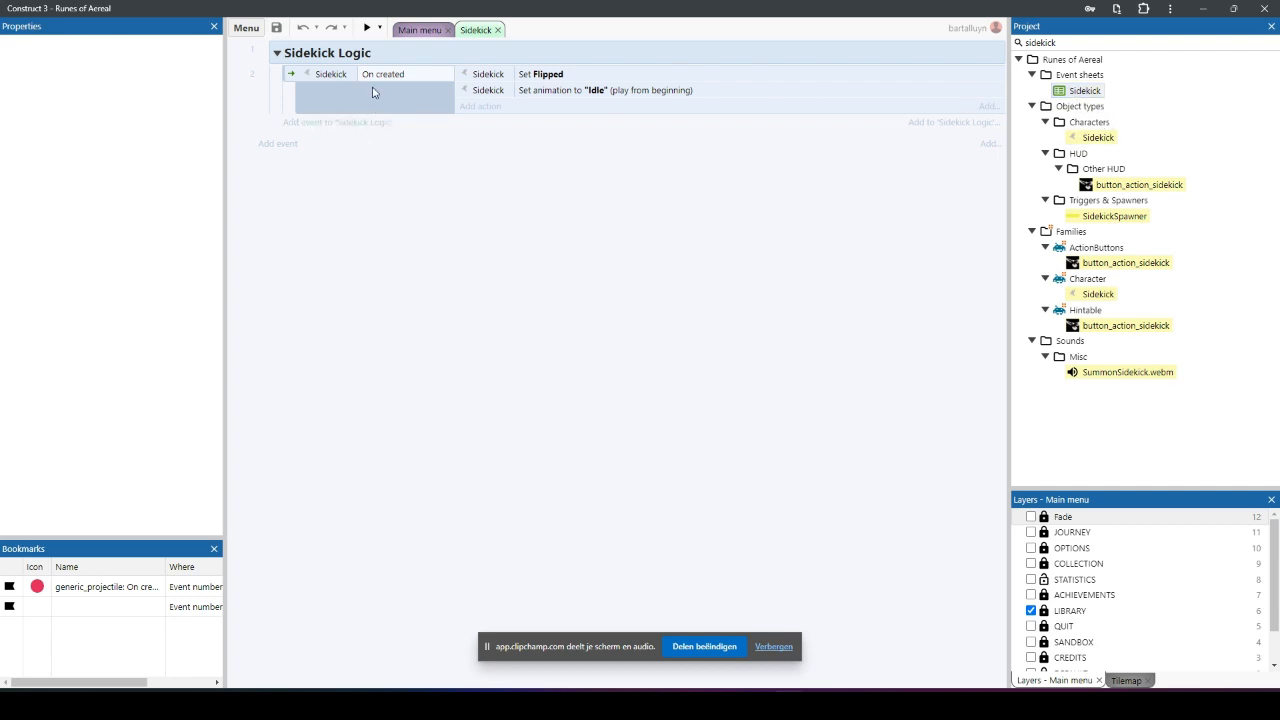
left_click(560, 80)
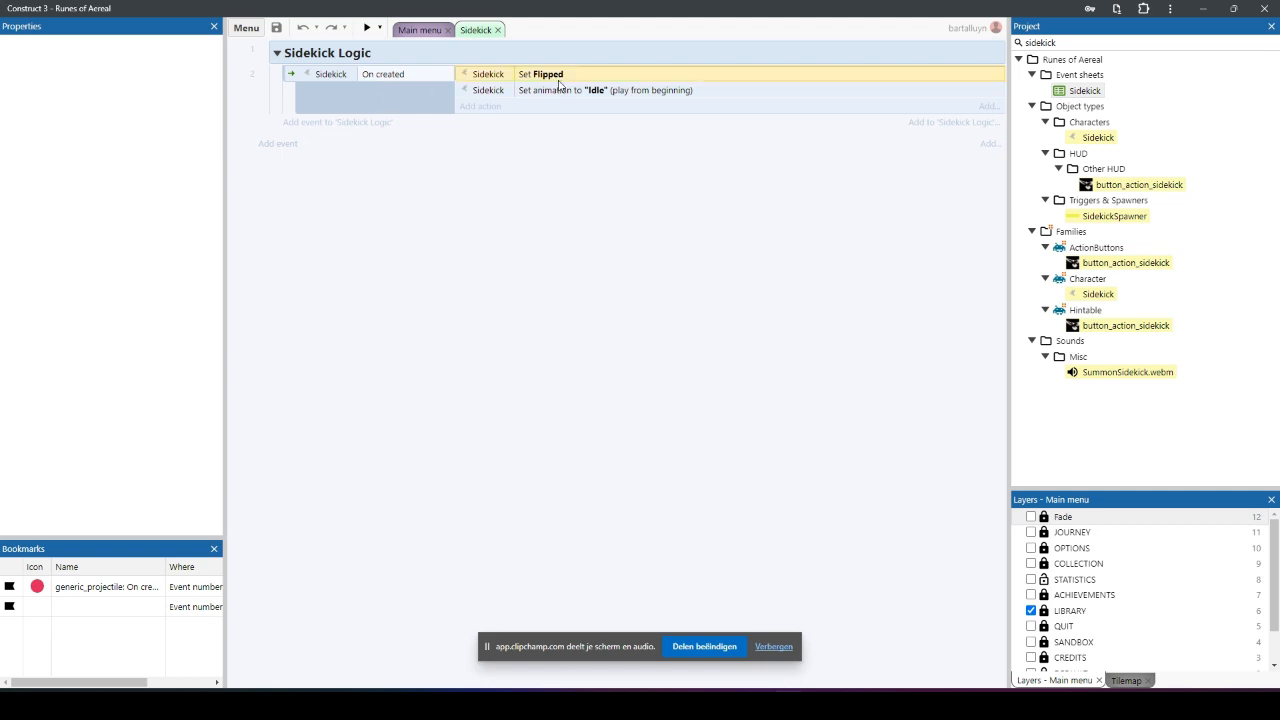
left_click(562, 90)
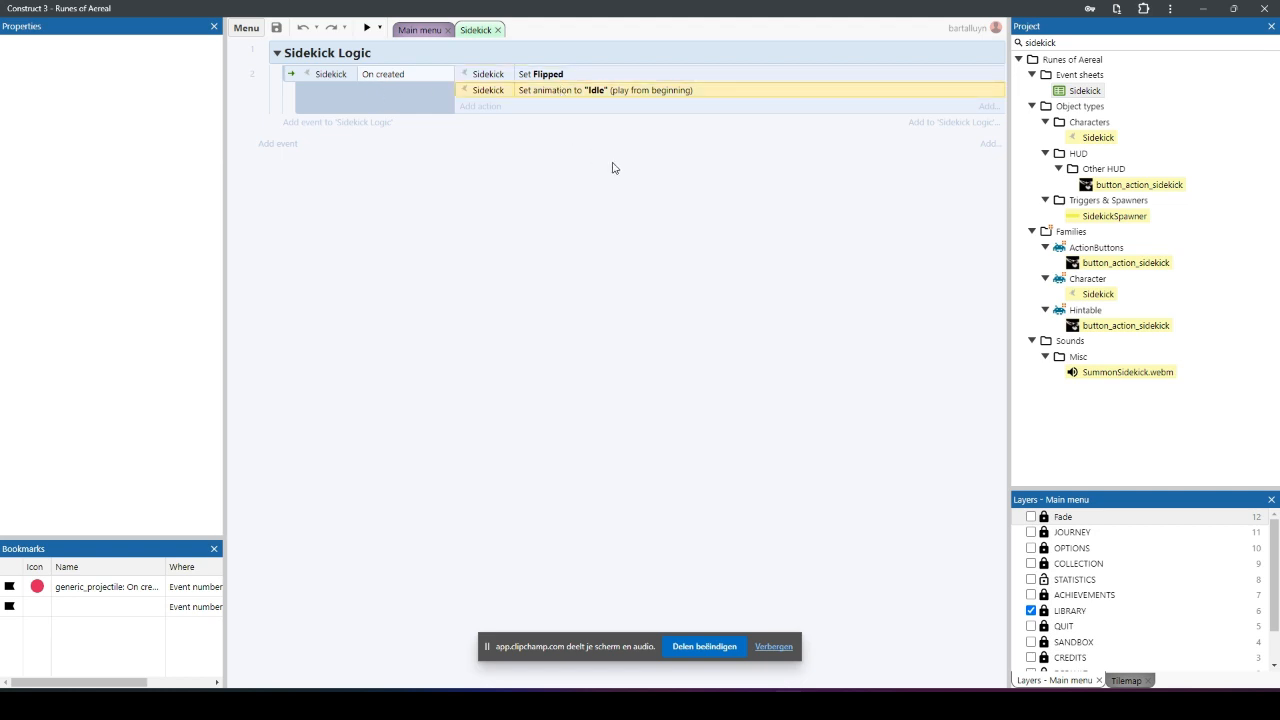
left_click(600, 216)
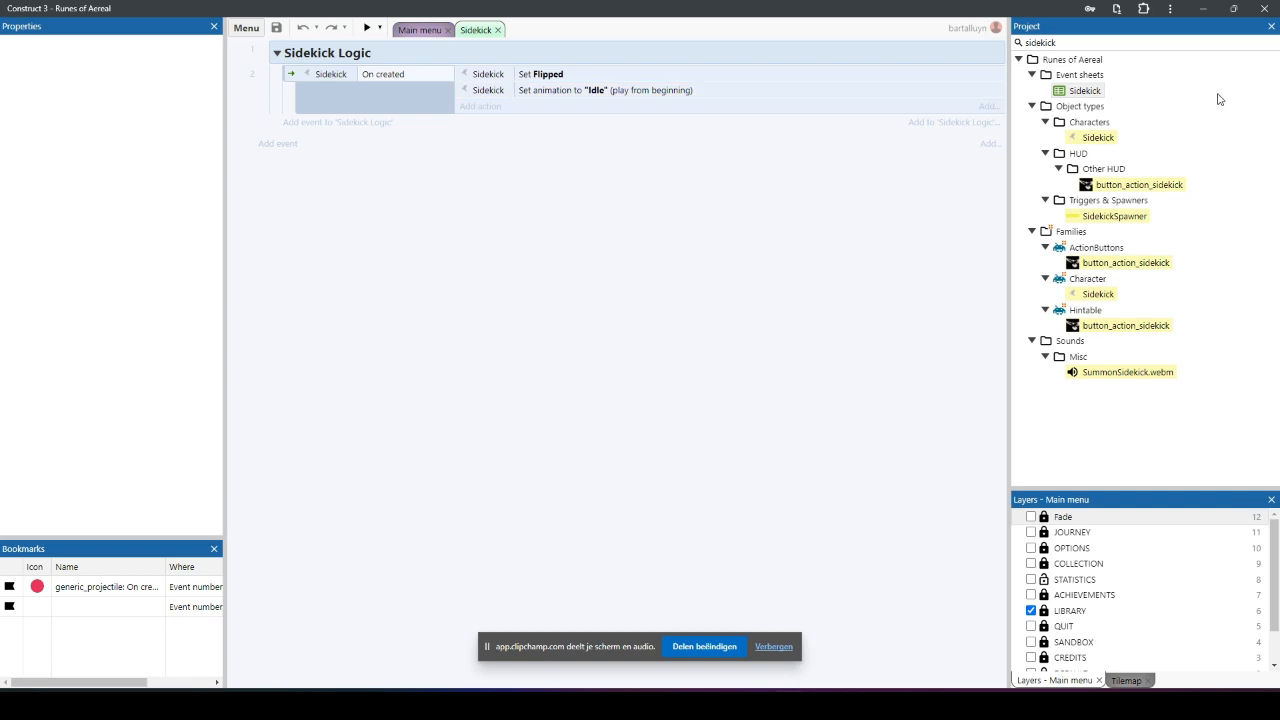
Step: Search the project for "interaction", open the Interaction event sheet and clear the search
left_click(1273, 43)
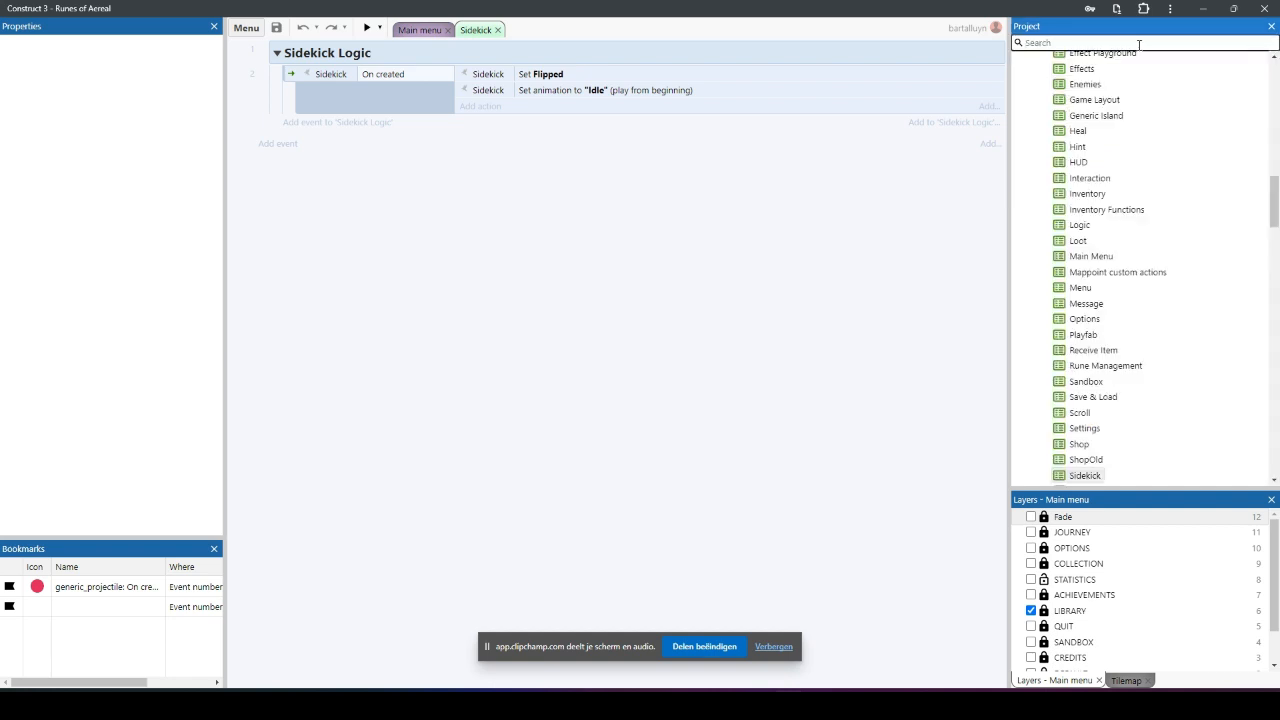
type("interaction")
double_click(1090, 91)
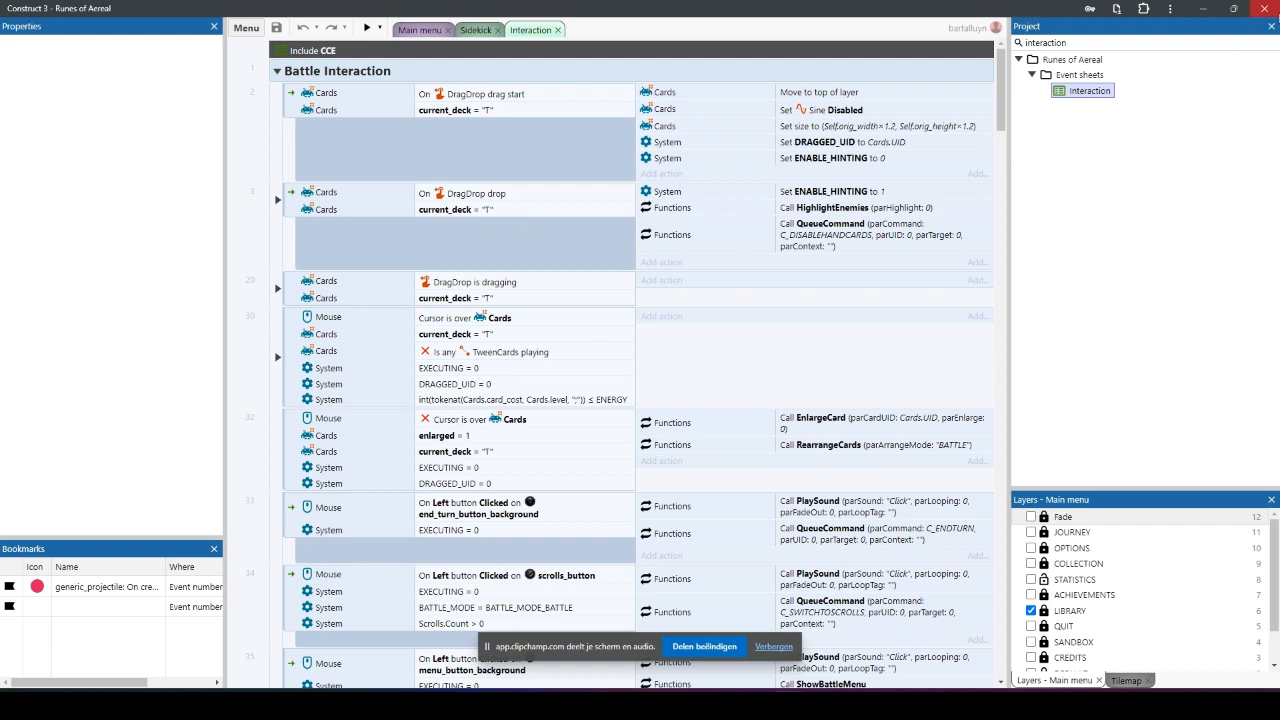
left_click(1274, 43)
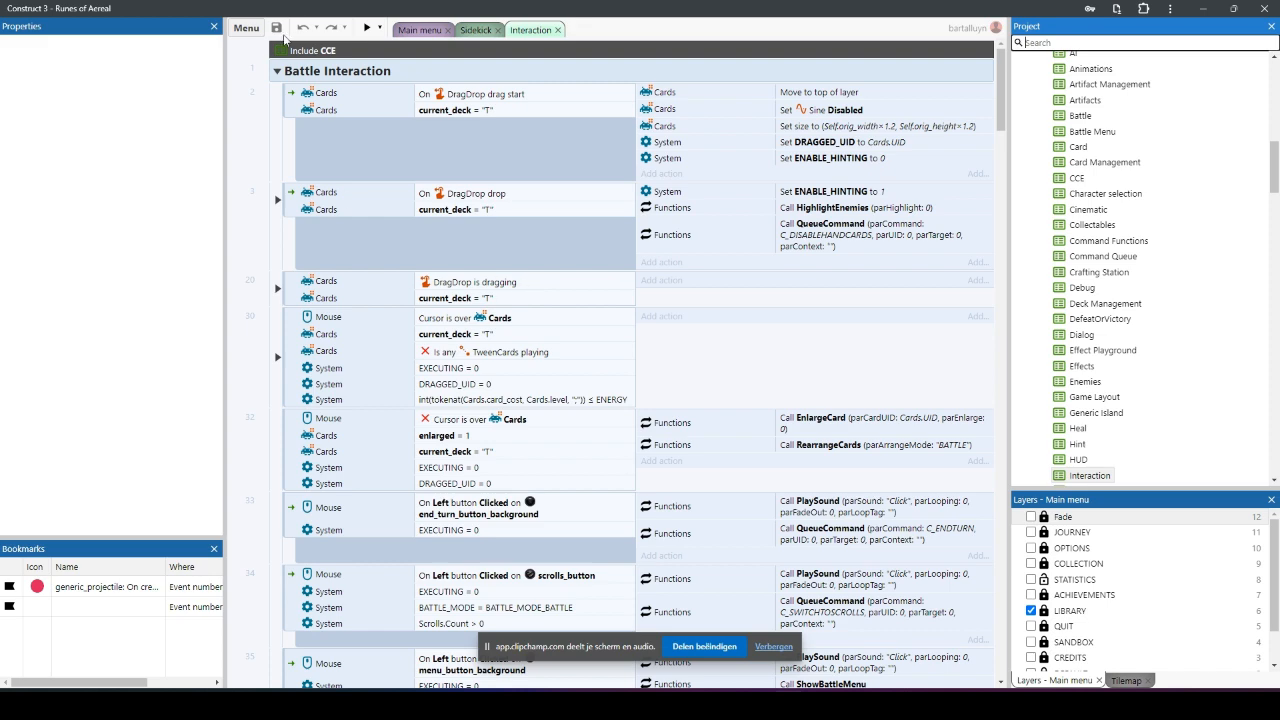
Step: Collapse the Battle, Card Selection, Loot, Scrolls, Interaction Tweens and HUD Interaction groups in the event sheet
left_click(279, 71)
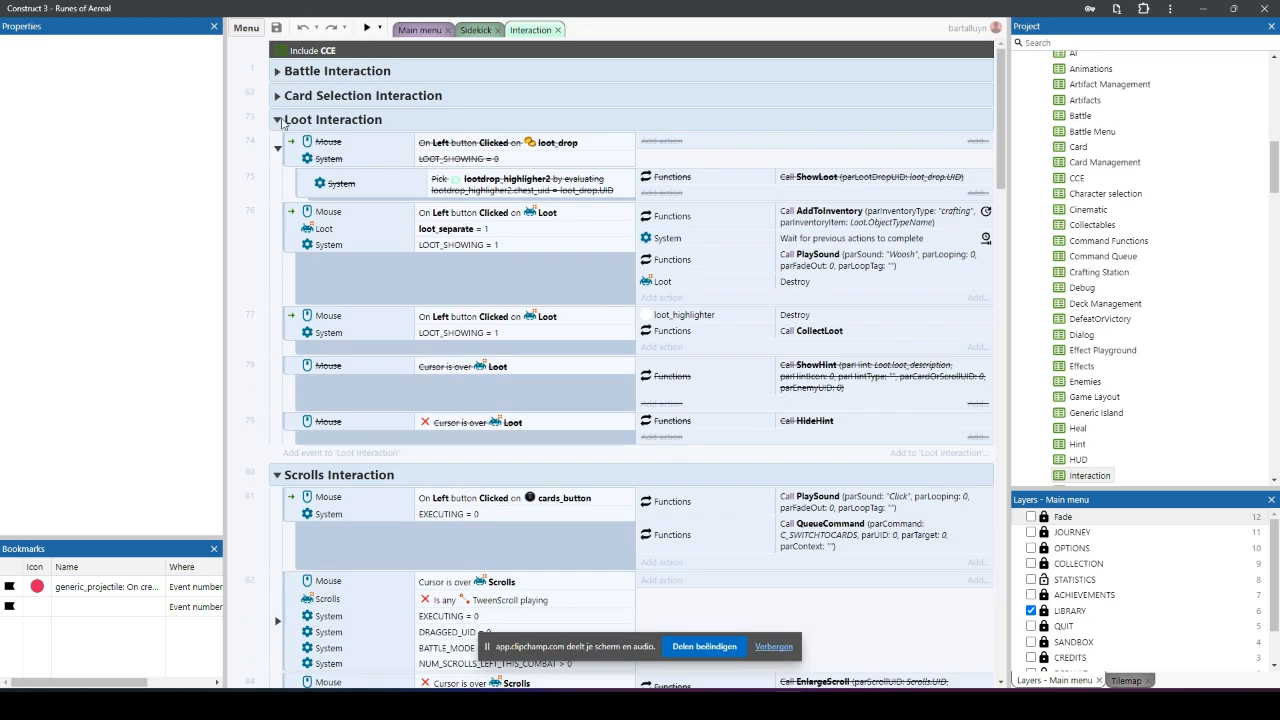
left_click(279, 119)
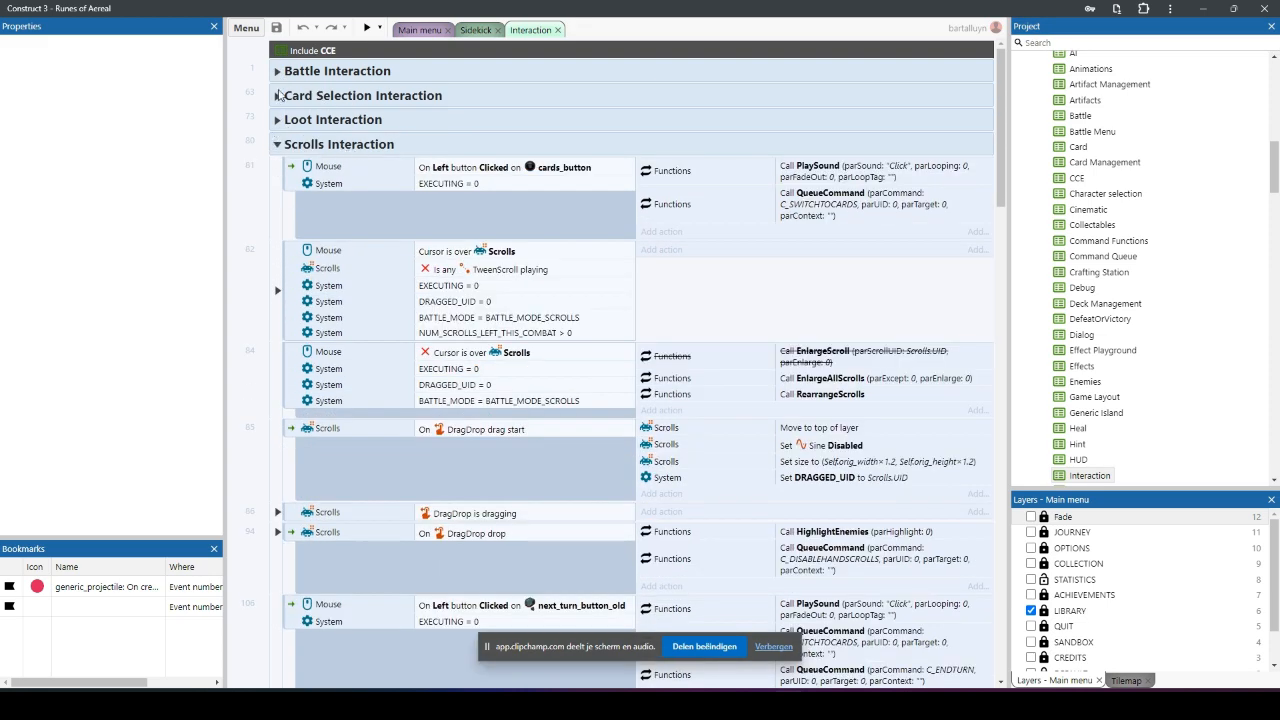
left_click(278, 145)
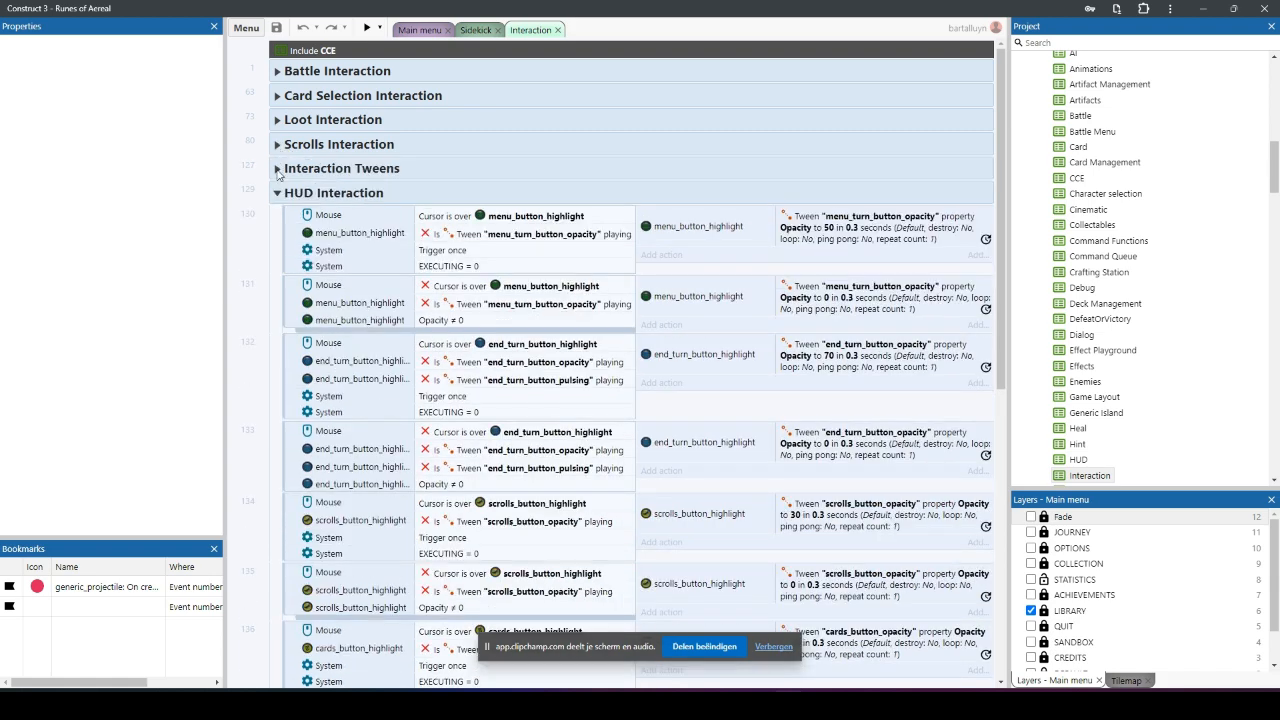
left_click(278, 193)
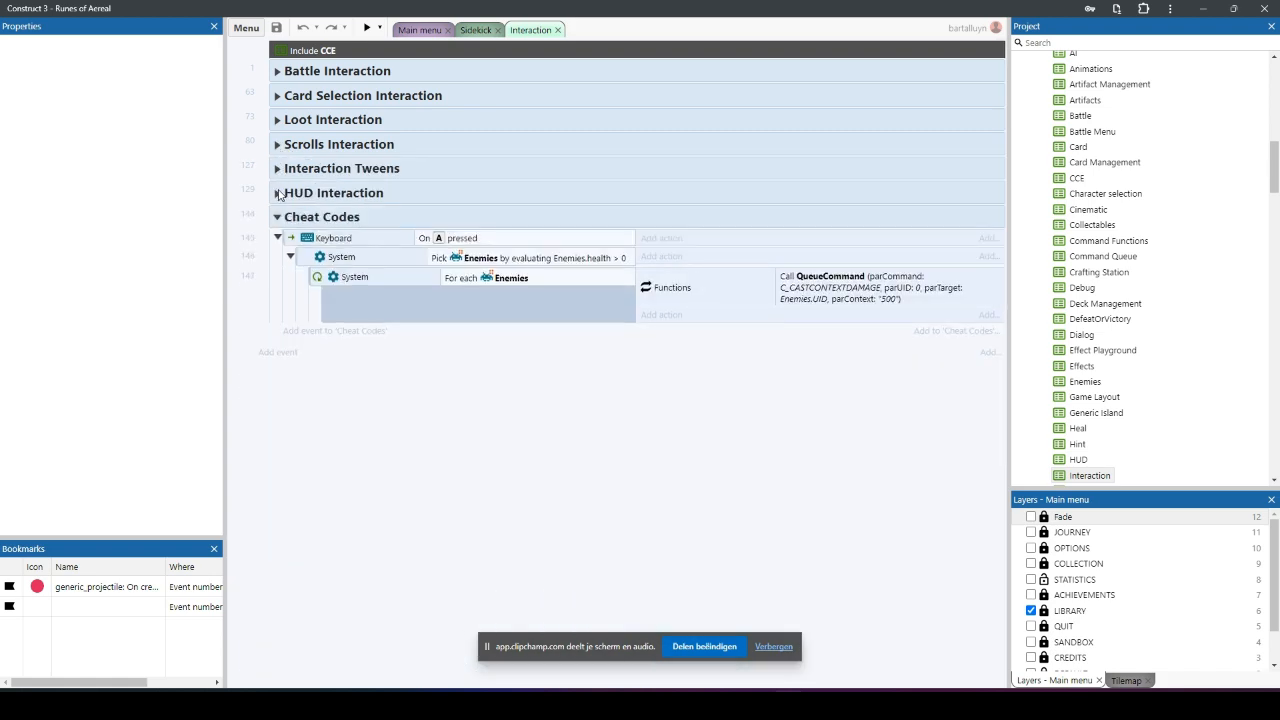
Step: Expand the Battle Interaction group and collapse the button_action_flee event that checks for TRAIT_ESCAPIST
left_click(278, 98)
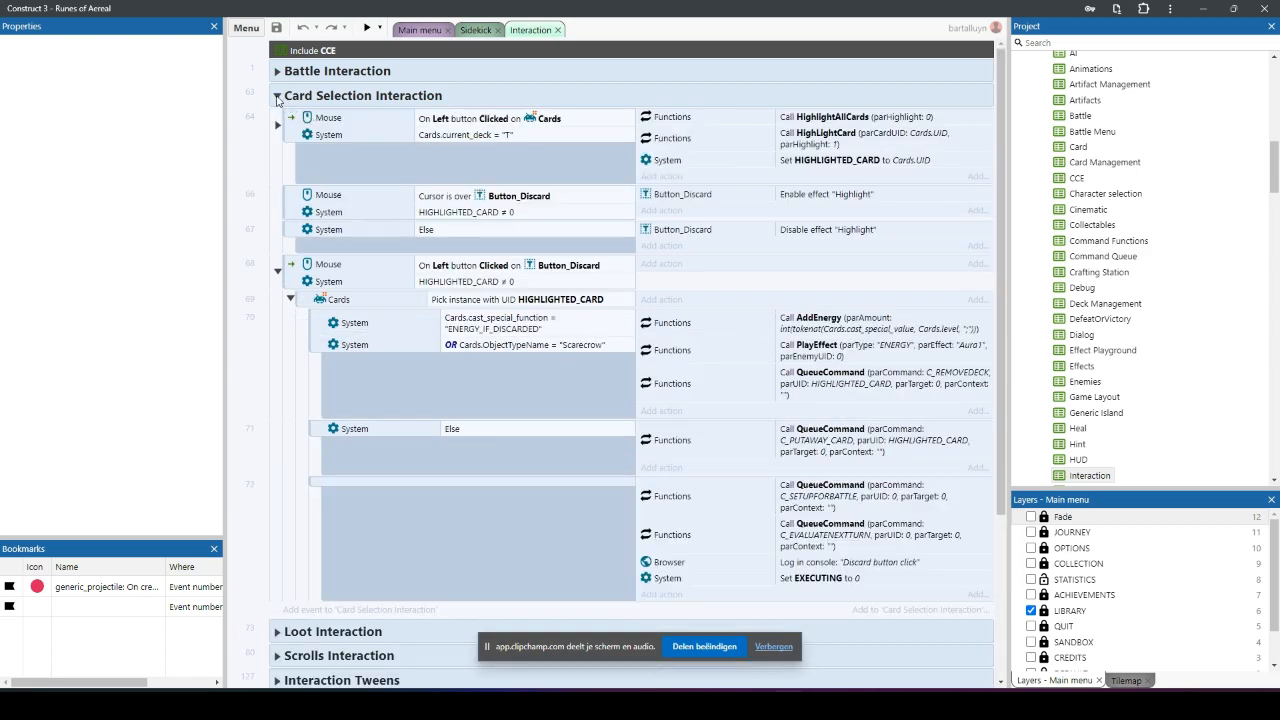
left_click(277, 96)
left_click(277, 71)
scroll(560, 357, "down", 15)
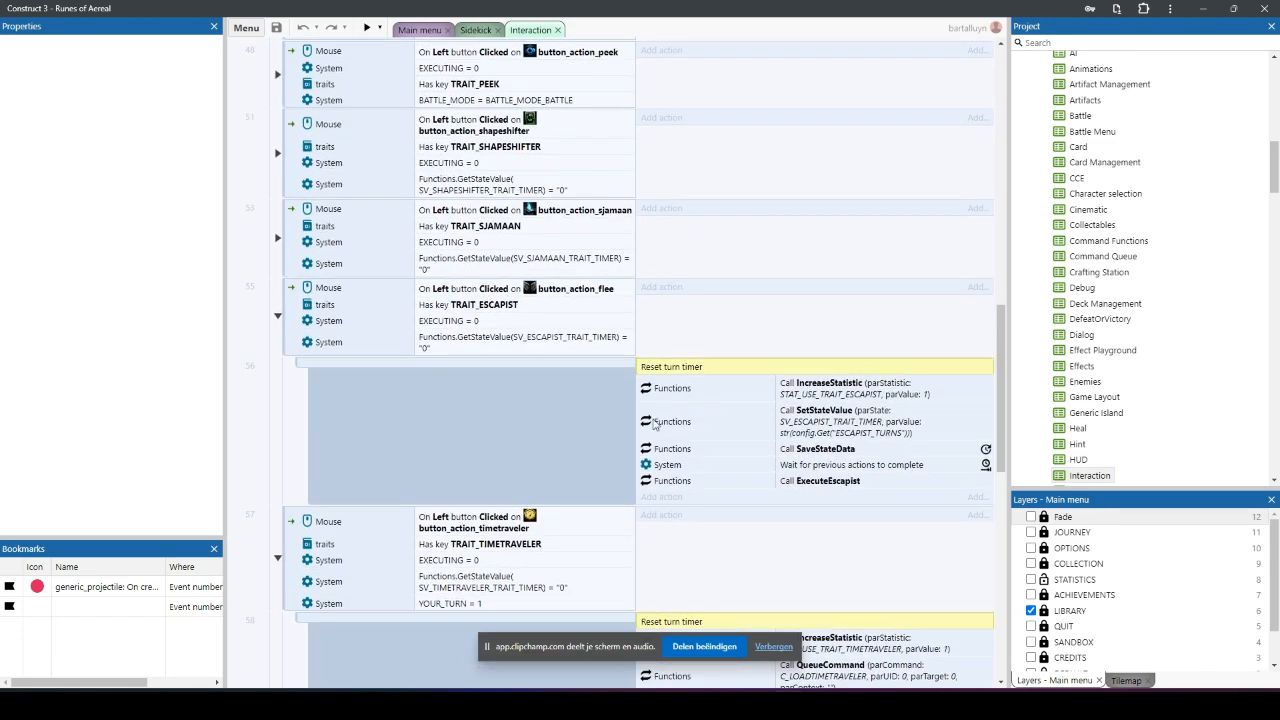
scroll(456, 460, "up", 1)
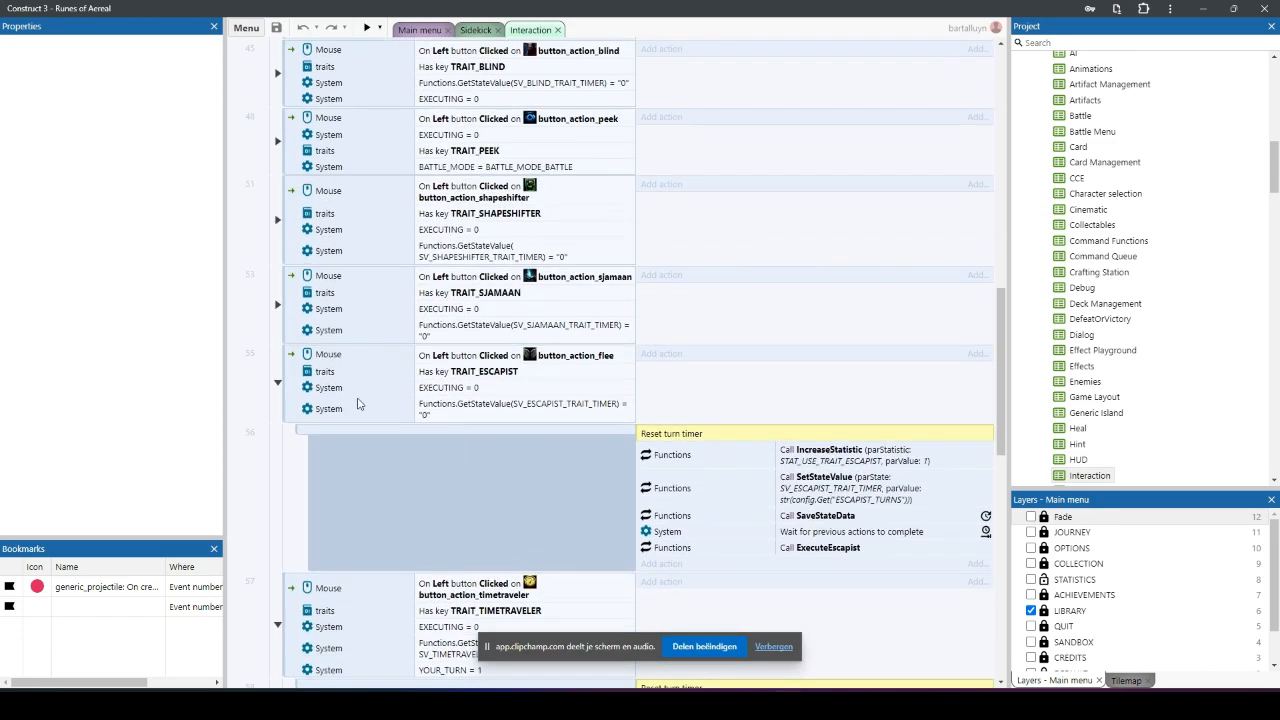
left_click(279, 384)
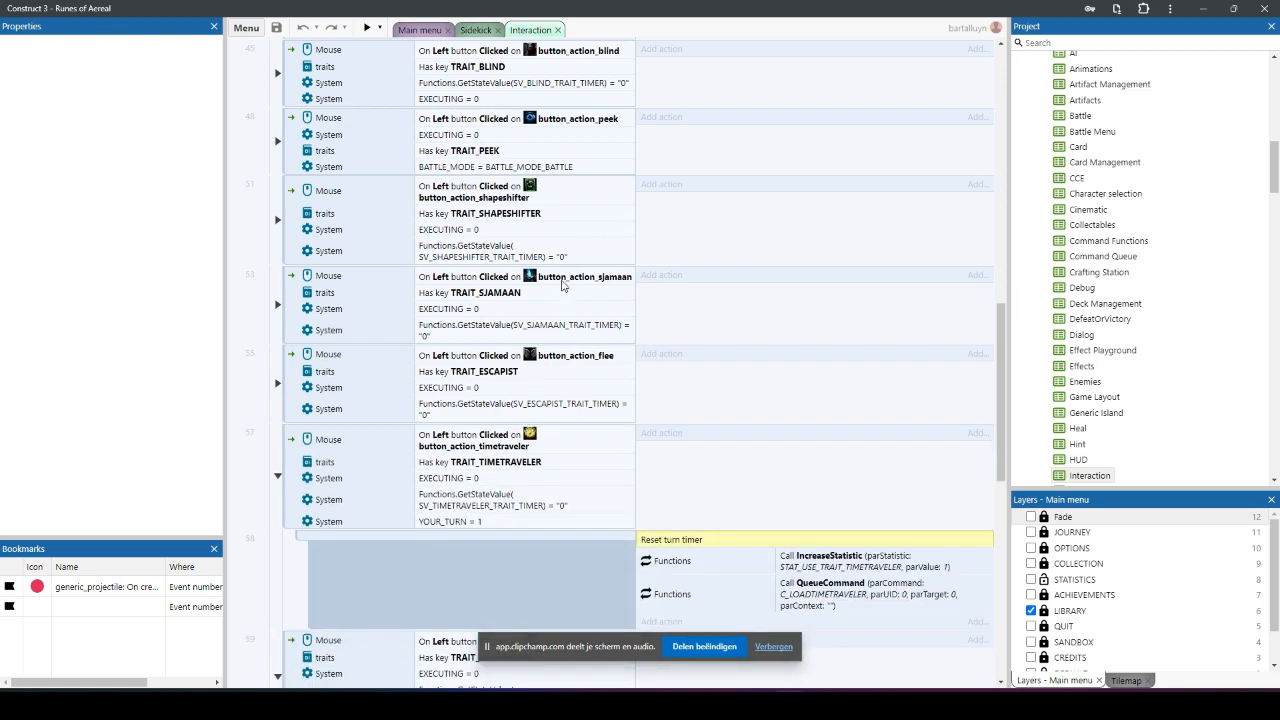
Step: Locate the button_action_sidekick event in the Battle Interaction group and inspect the parameters of its On object clicked condition
scroll(592, 282, "down", 3)
scroll(600, 279, "down", 3)
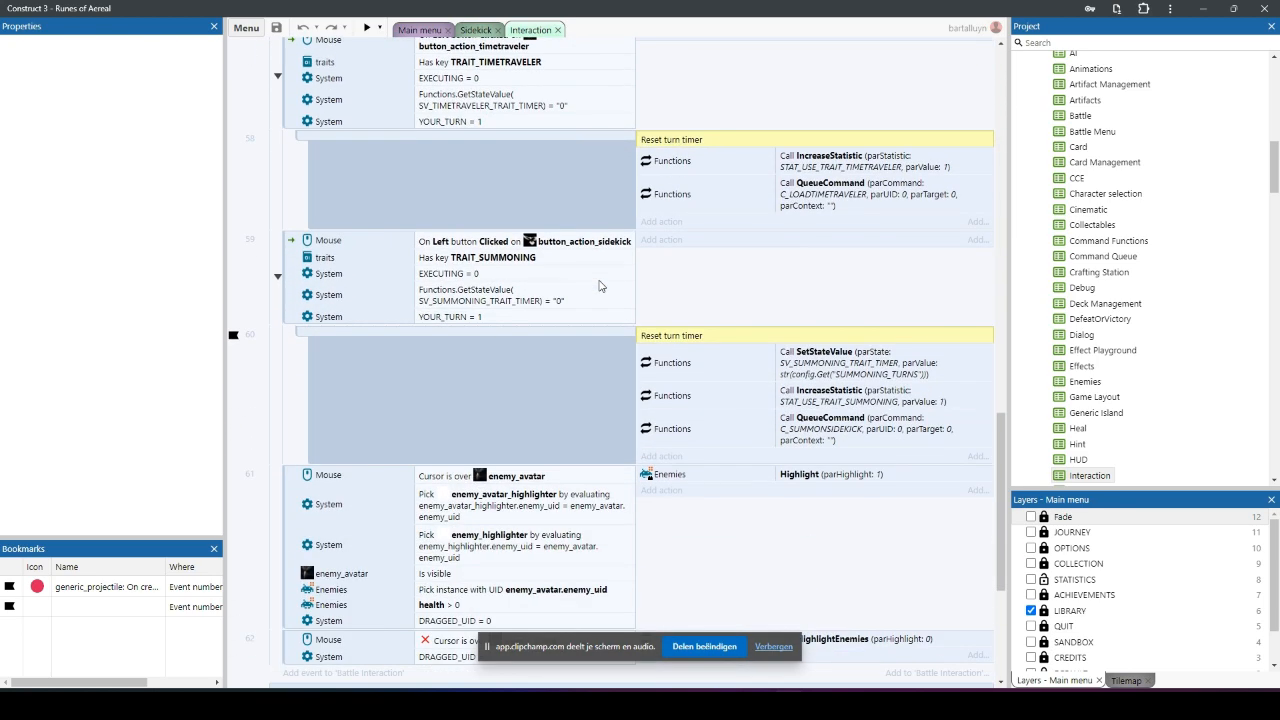
left_click(565, 402)
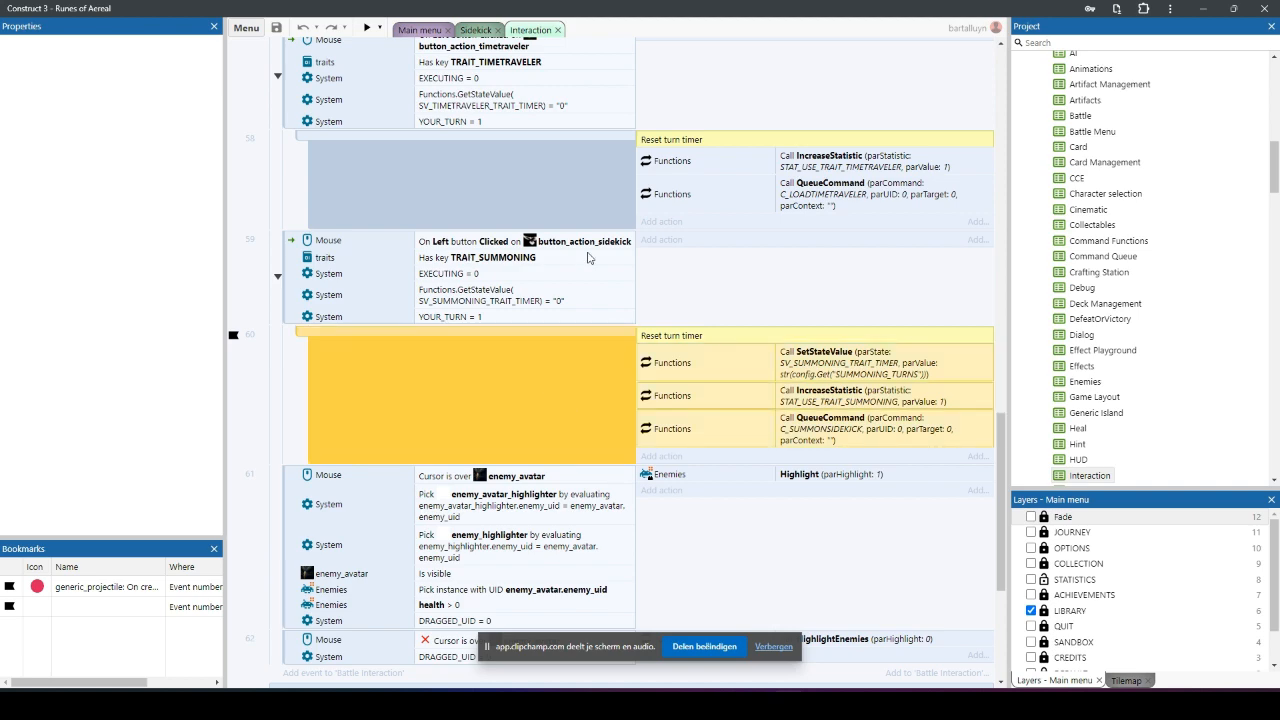
left_click(589, 257)
left_click(594, 245)
double_click(594, 245)
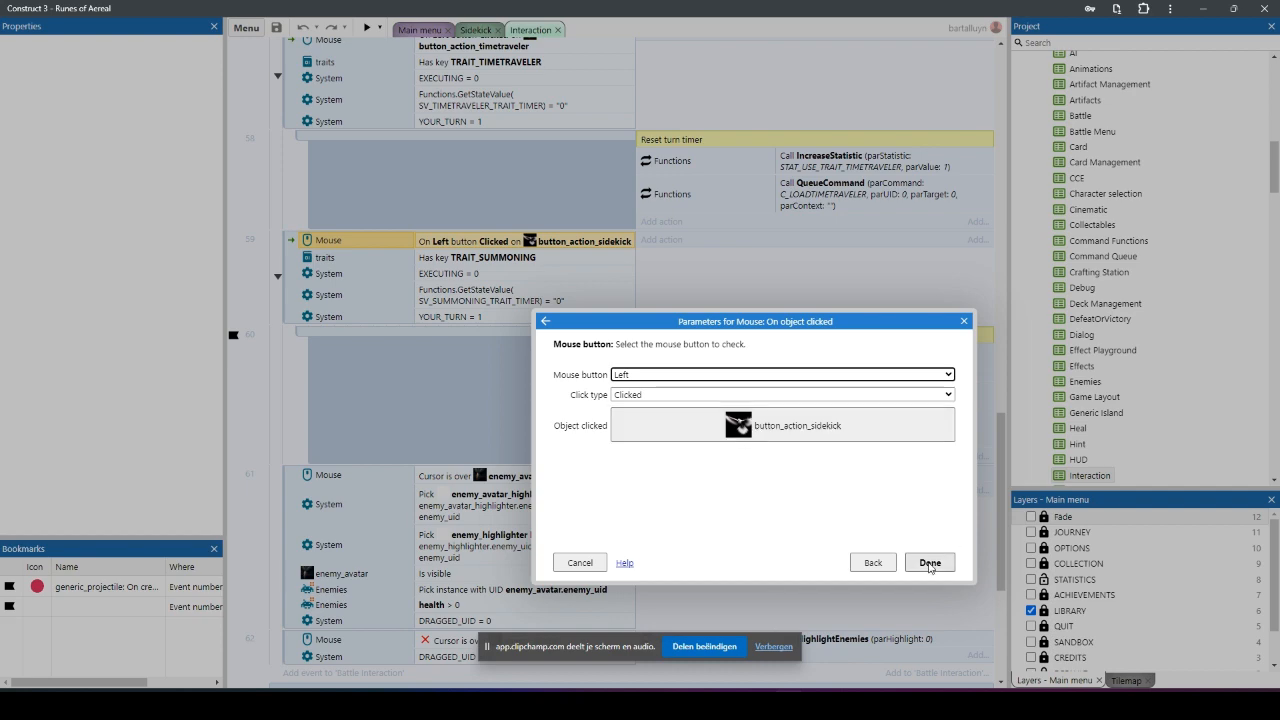
left_click(931, 566)
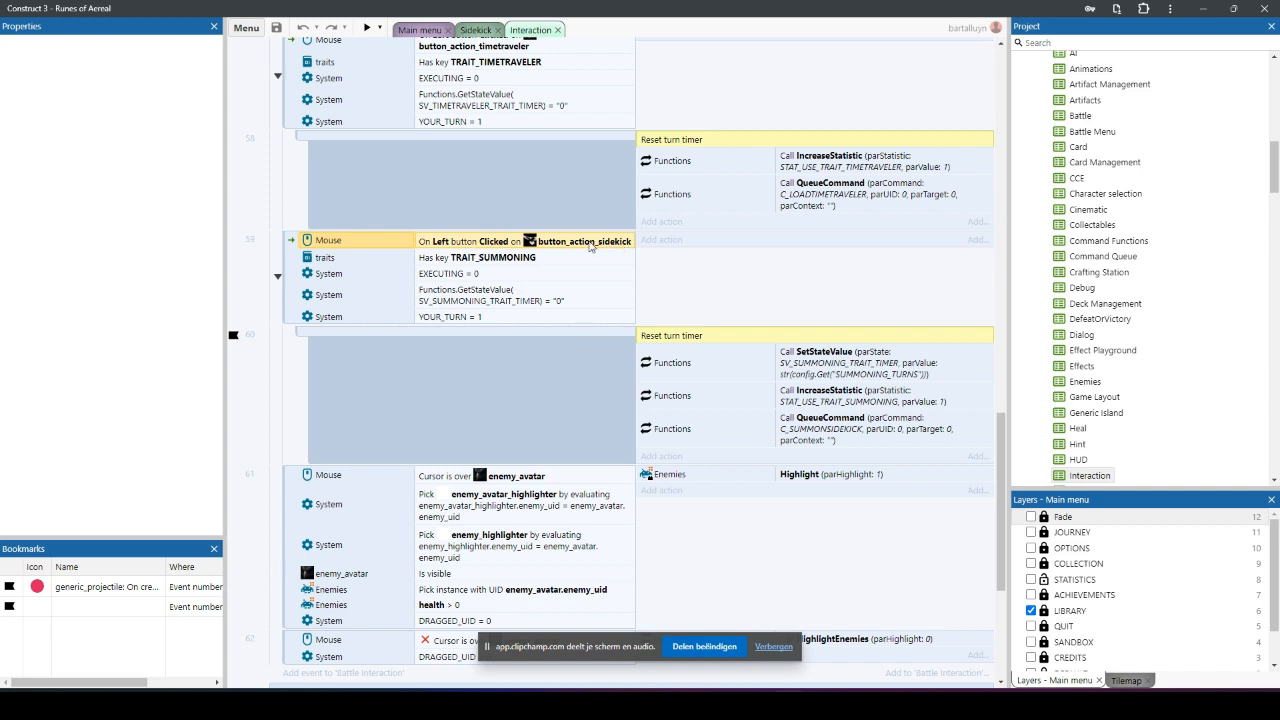
Step: Examine the sidekick button event's remaining conditions: TRAIT_SUMMONING key, EXECUTING, SV_SUMMONING_TRAIT_TIMER state value and YOUR_TURN
left_click(498, 260)
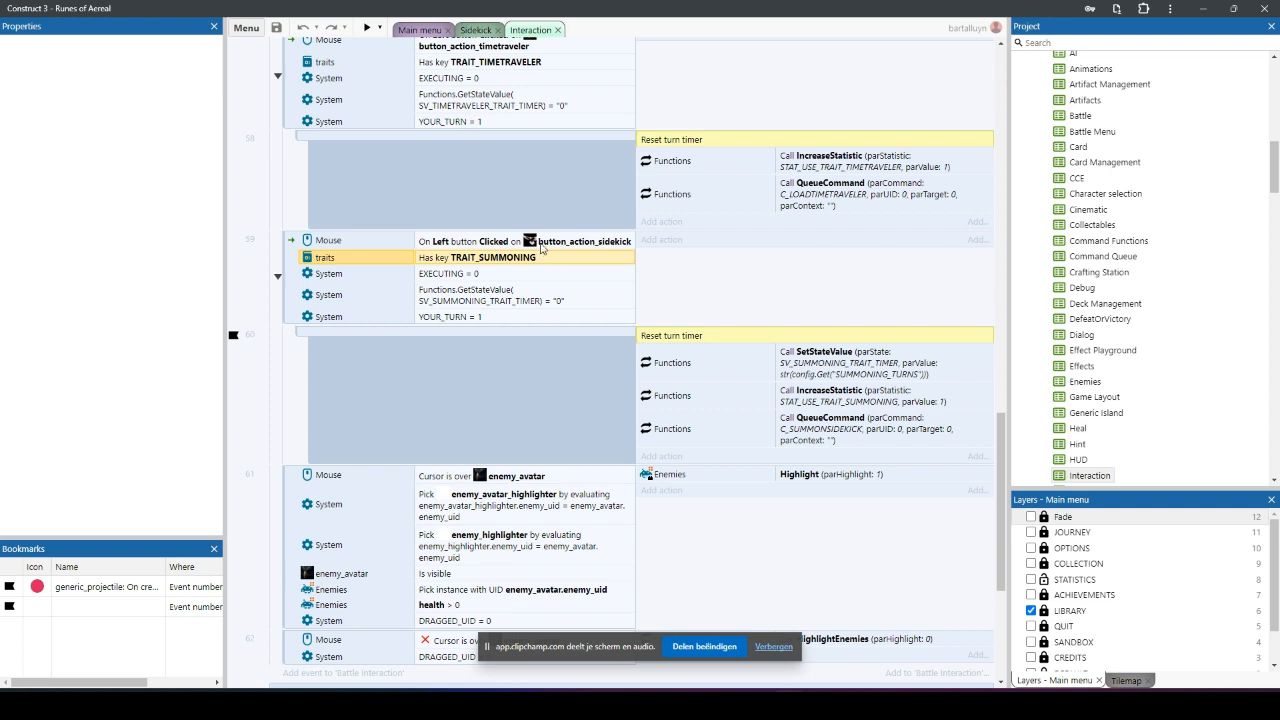
left_click(490, 277)
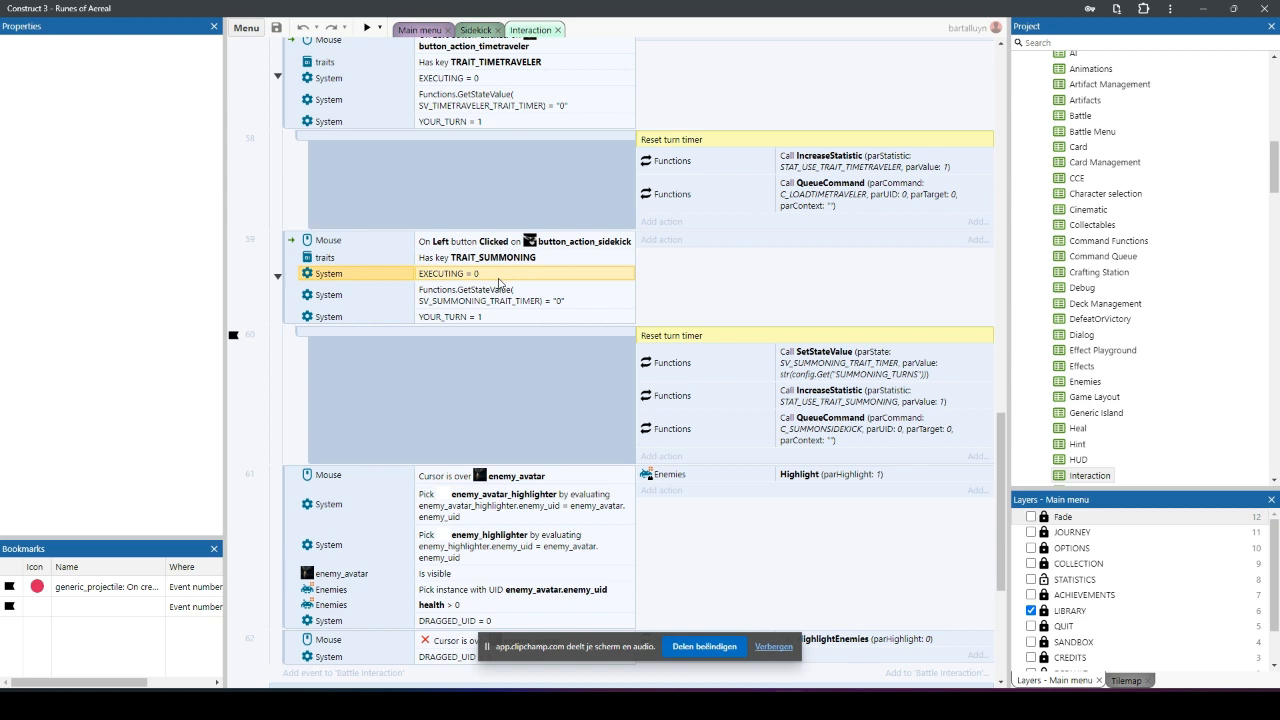
left_click(499, 301)
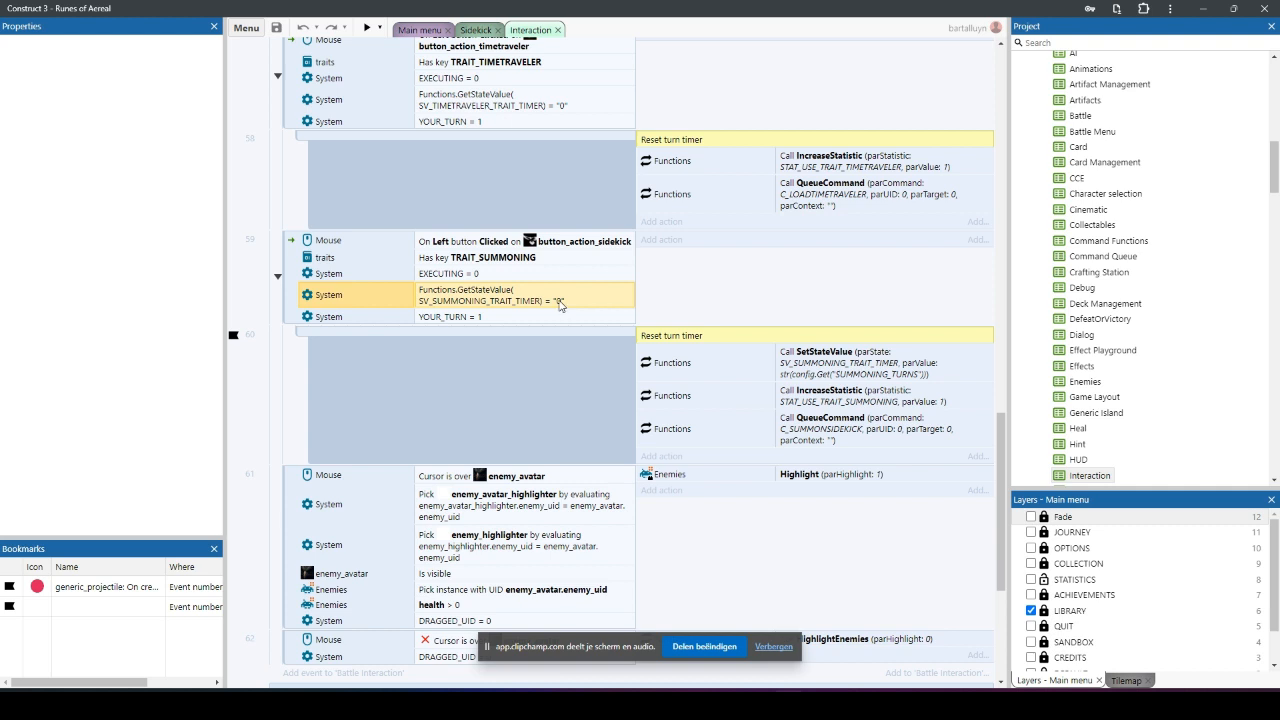
left_click(516, 317)
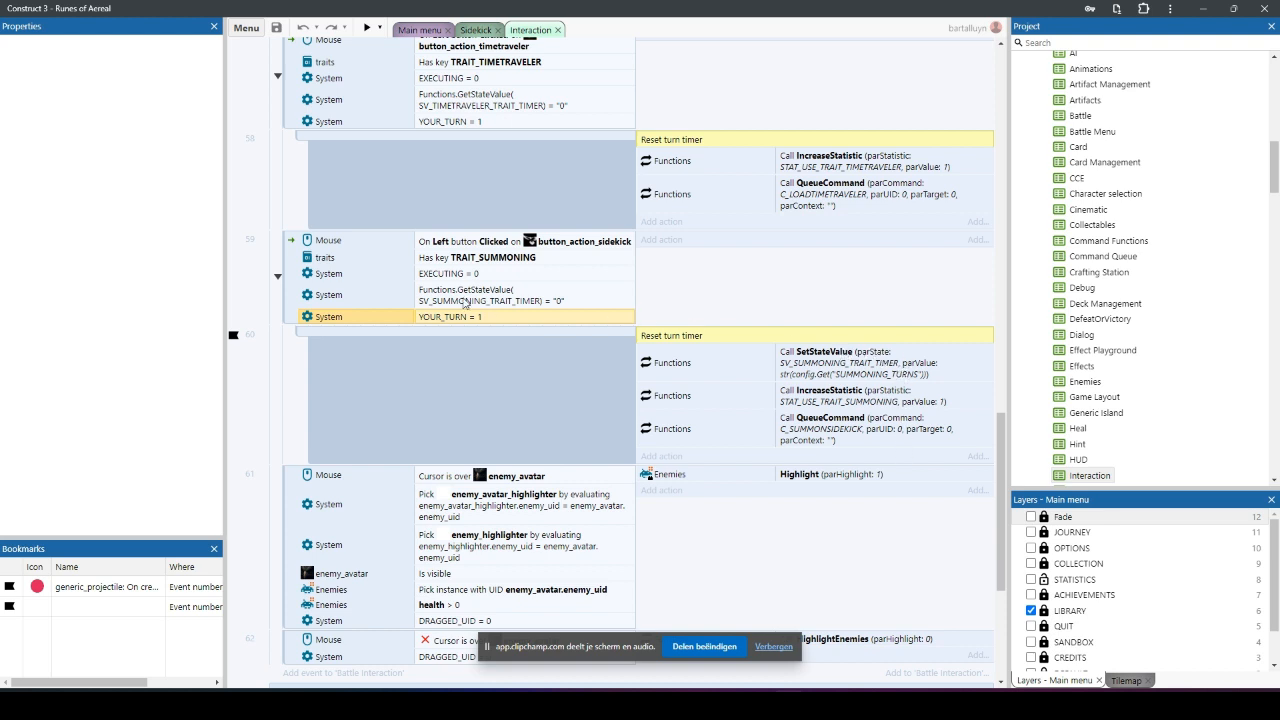
left_click(513, 303)
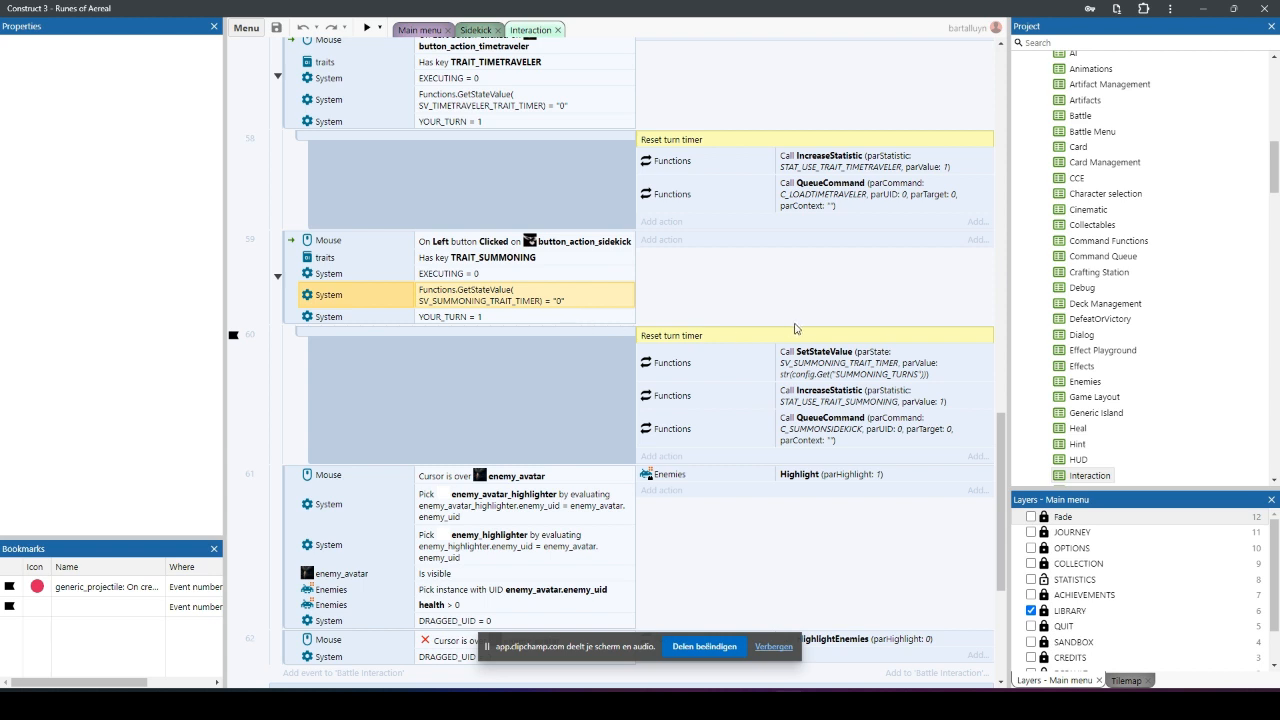
Step: Compare the summoning timer condition with the SetStateValue action and inspect that action's parState and parValue parameters
left_click(895, 364)
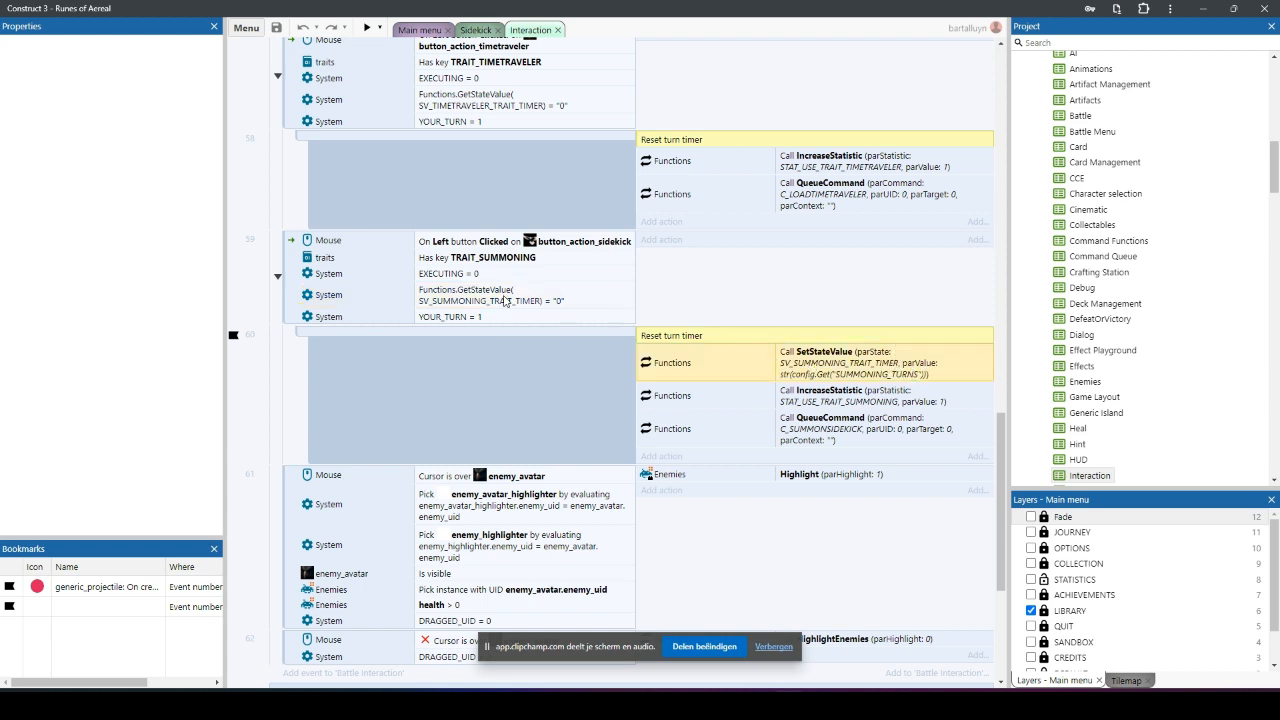
left_click(505, 300)
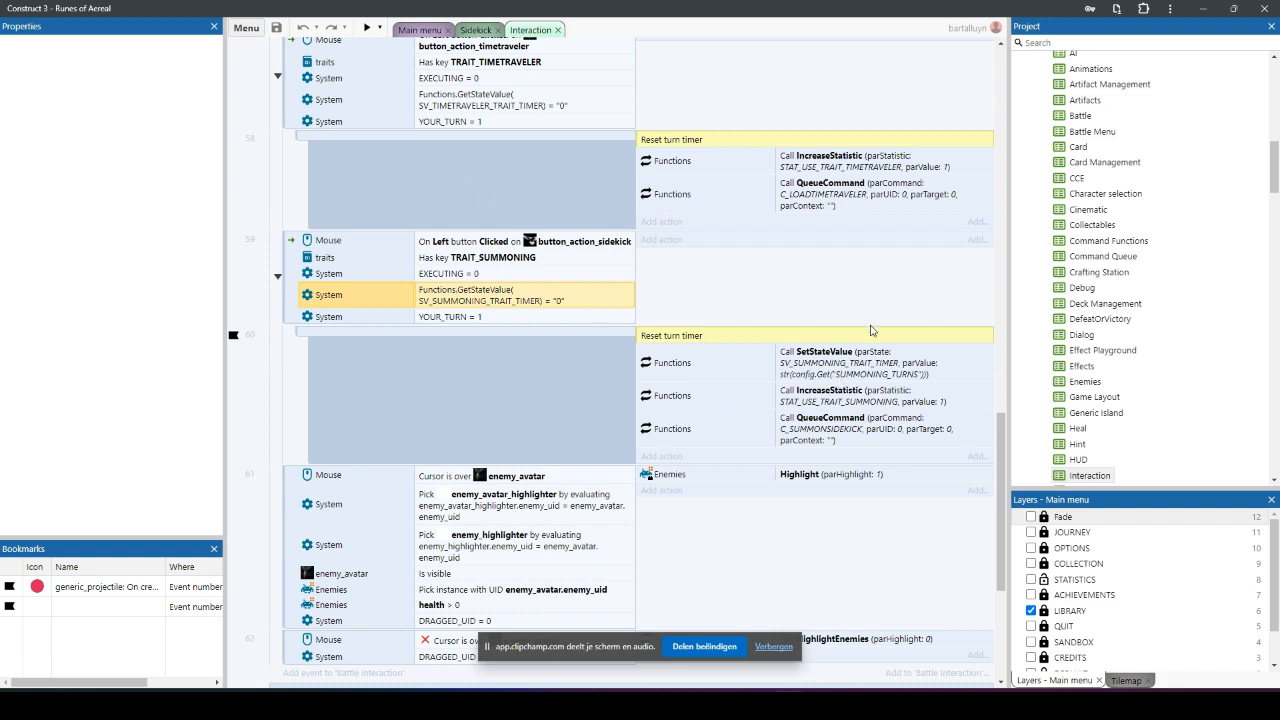
left_click(884, 374)
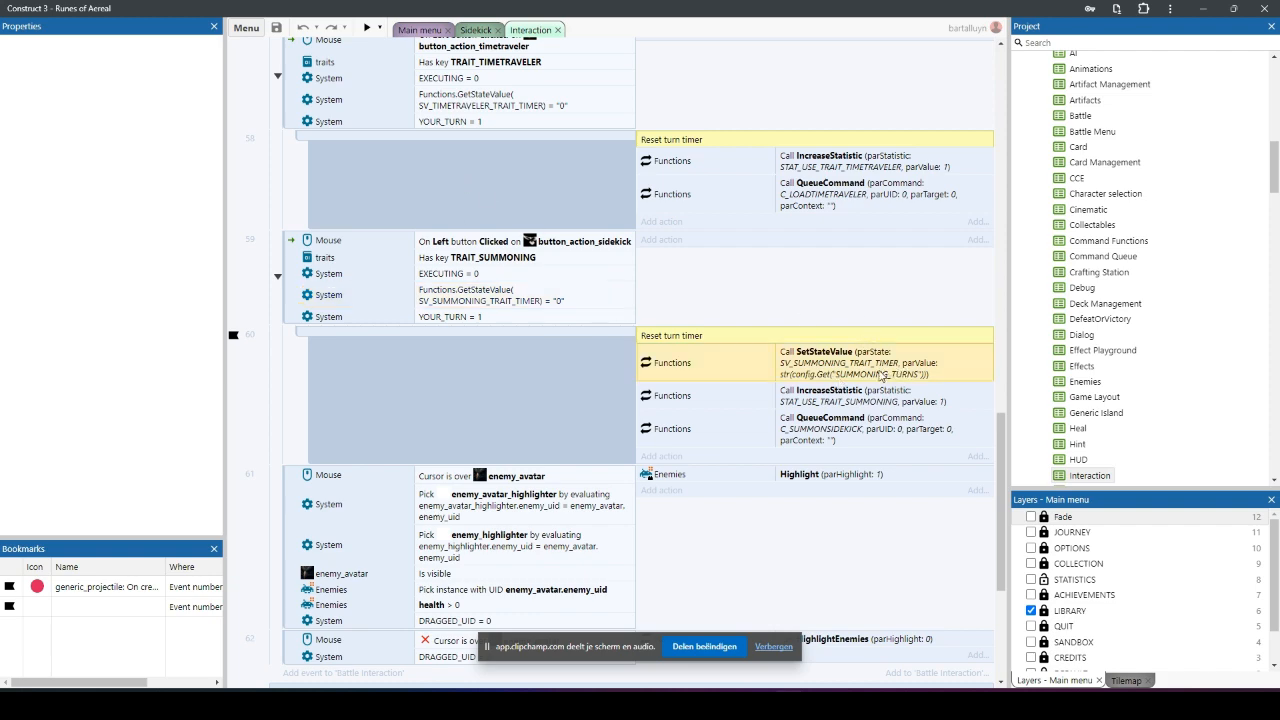
double_click(897, 374)
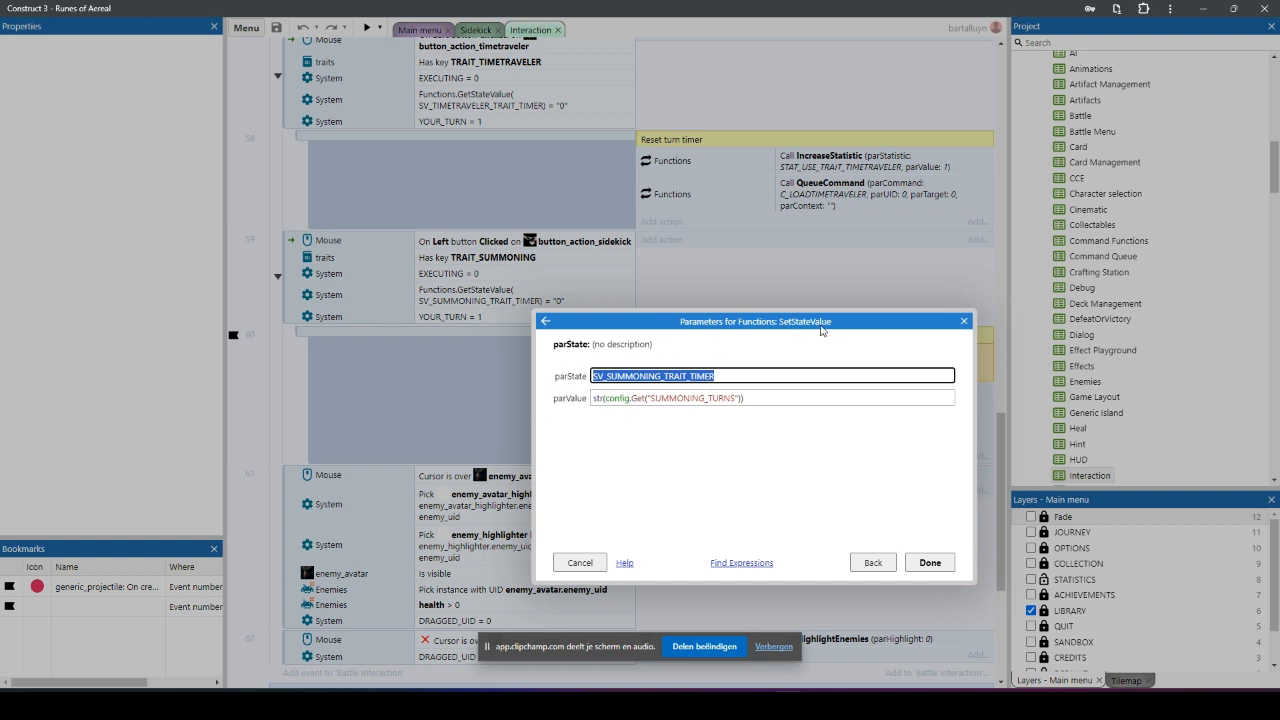
left_click(742, 380)
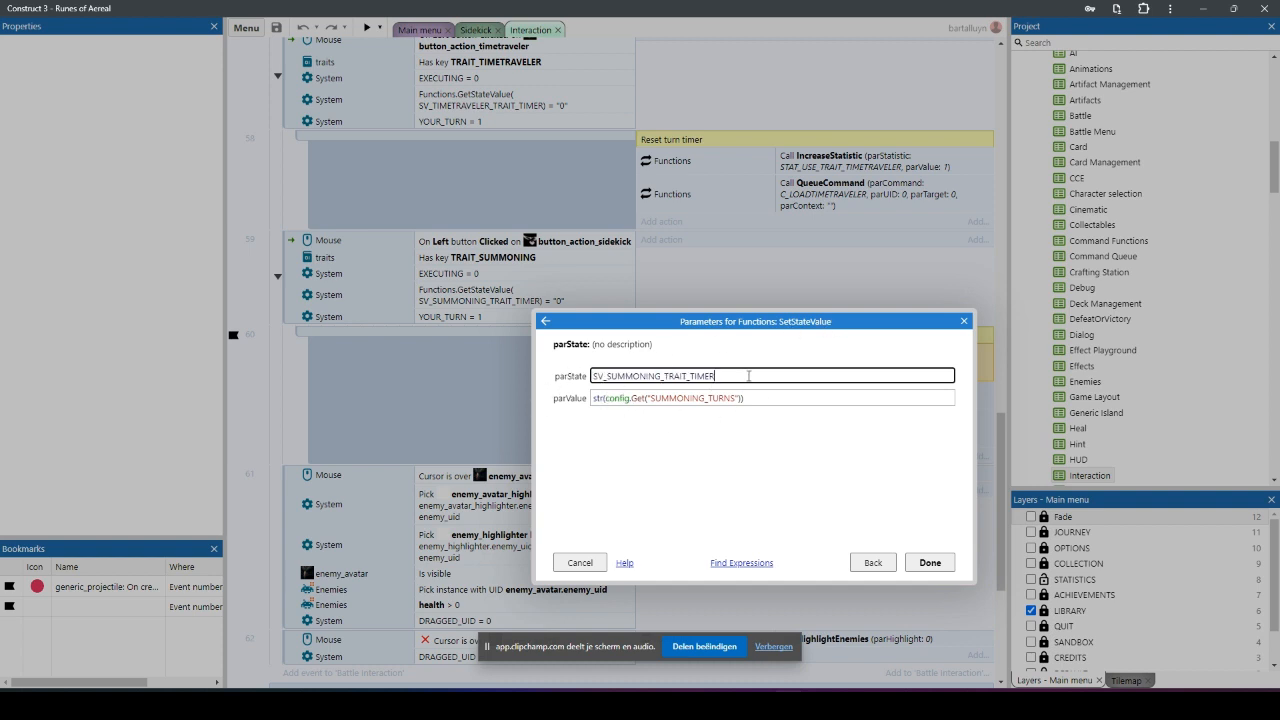
left_click_drag(742, 380, 561, 377)
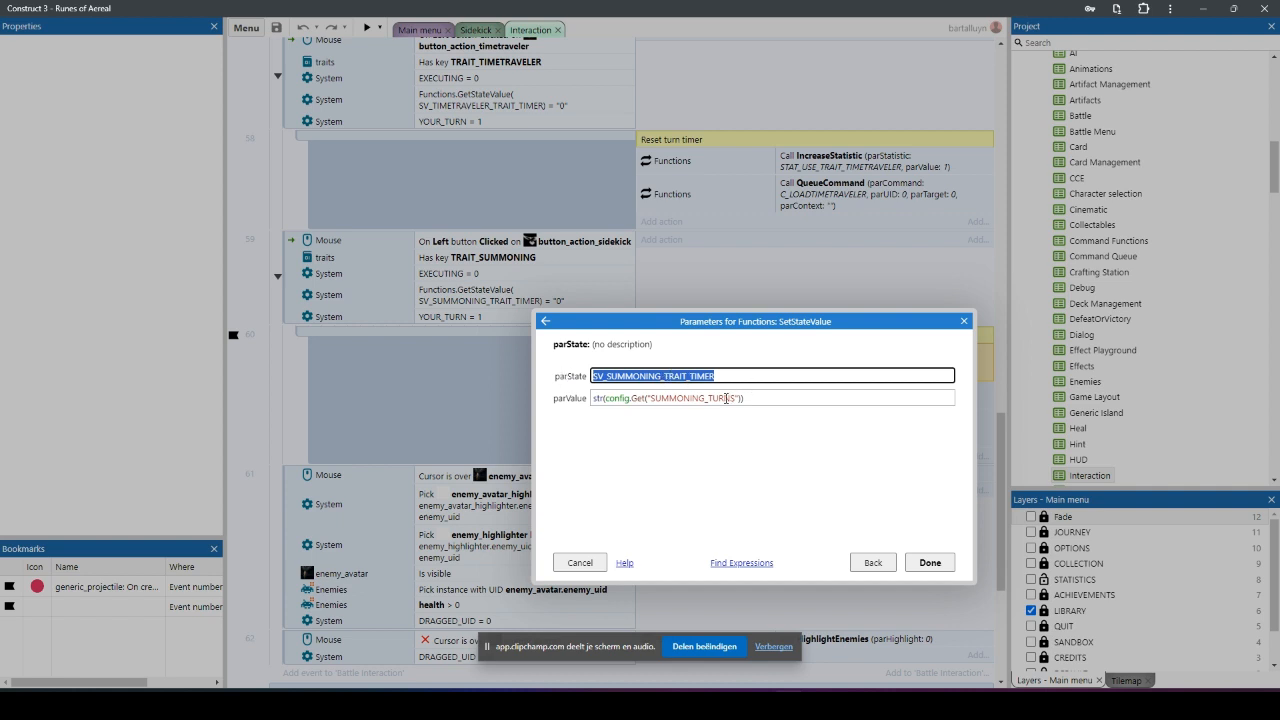
double_click(613, 399)
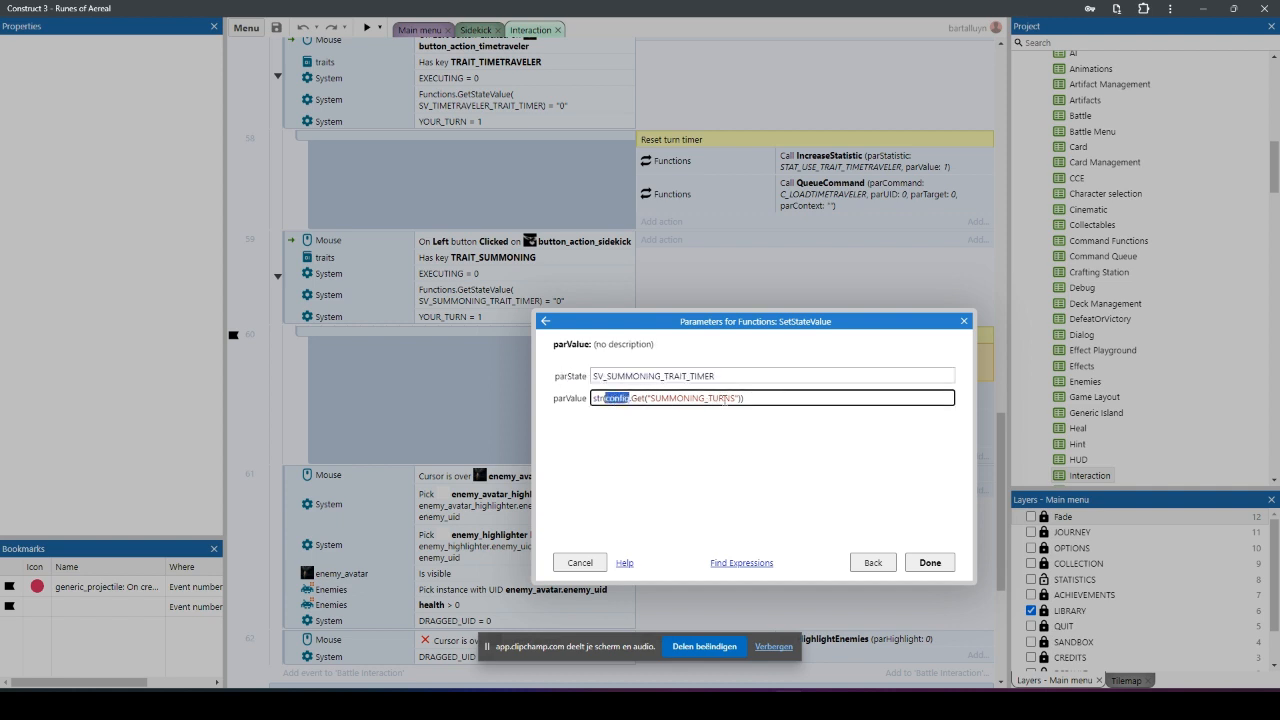
double_click(673, 398)
left_click(907, 556)
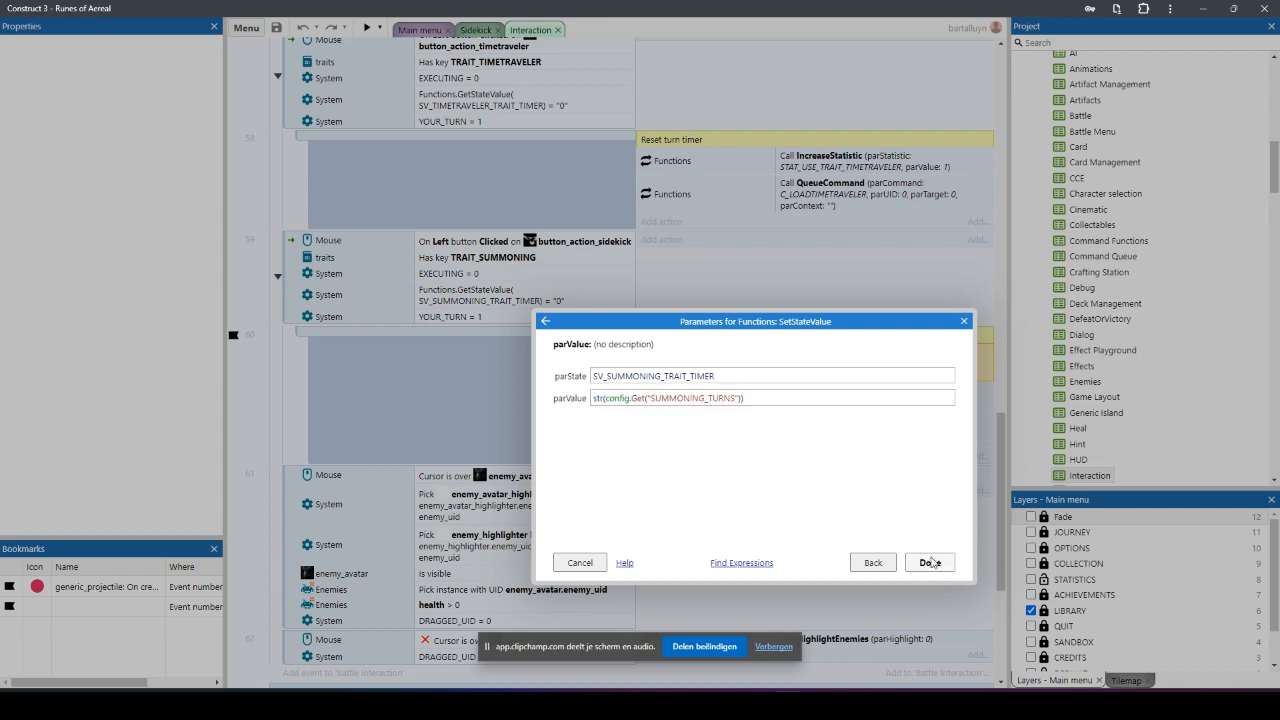
Step: Open the config.json project file, inspect the SUMMONING_TURNS entry among the trait turn settings, and close the file
left_click_drag(1275, 150, 1275, 445)
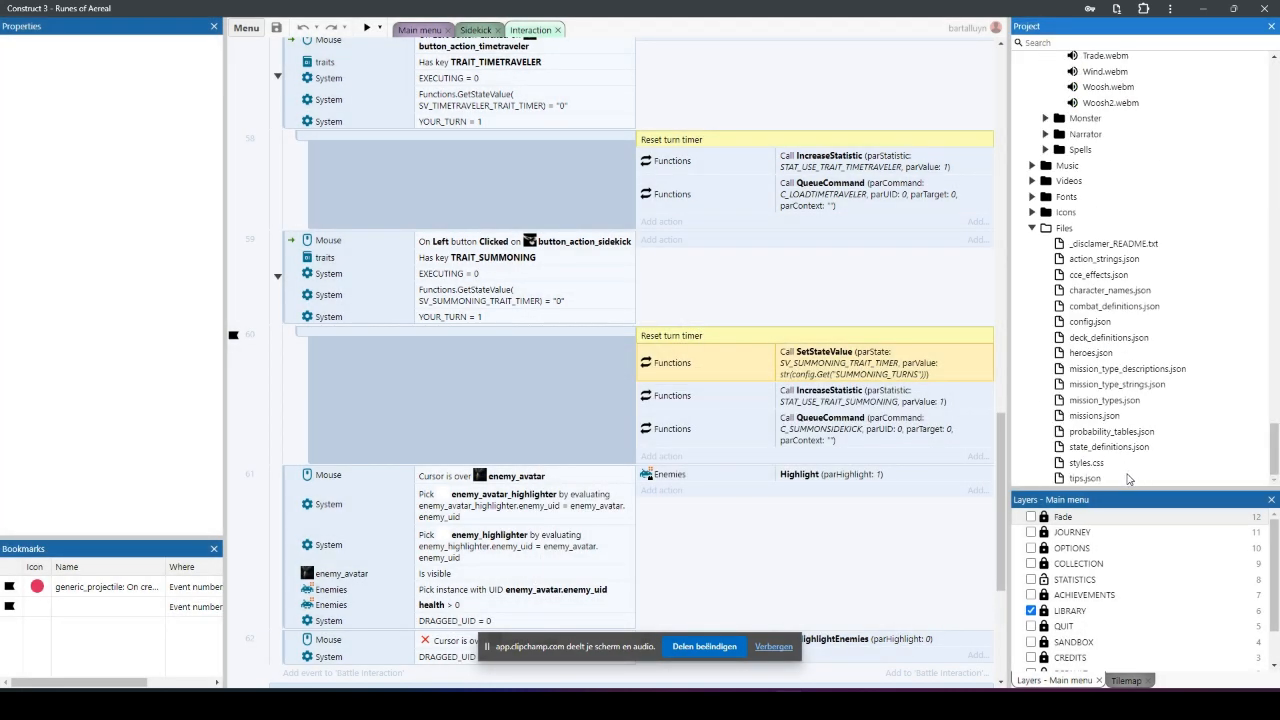
double_click(1089, 322)
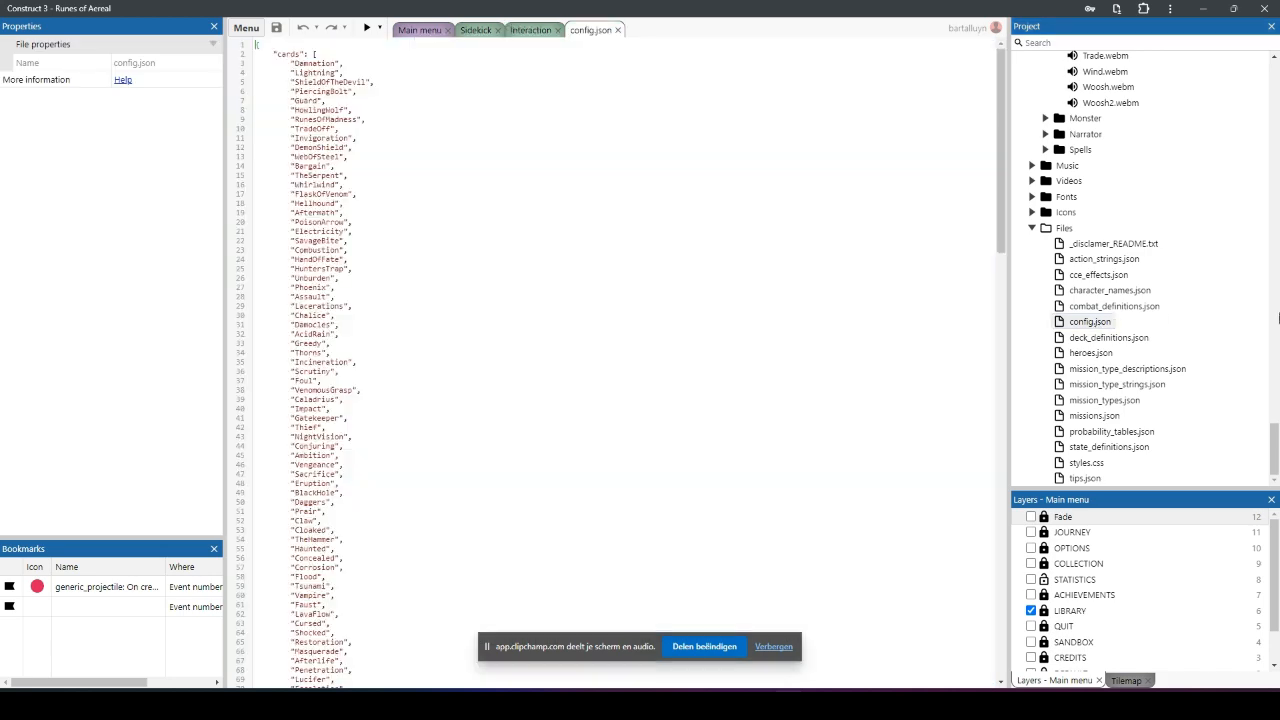
left_click_drag(1000, 80, 1012, 563)
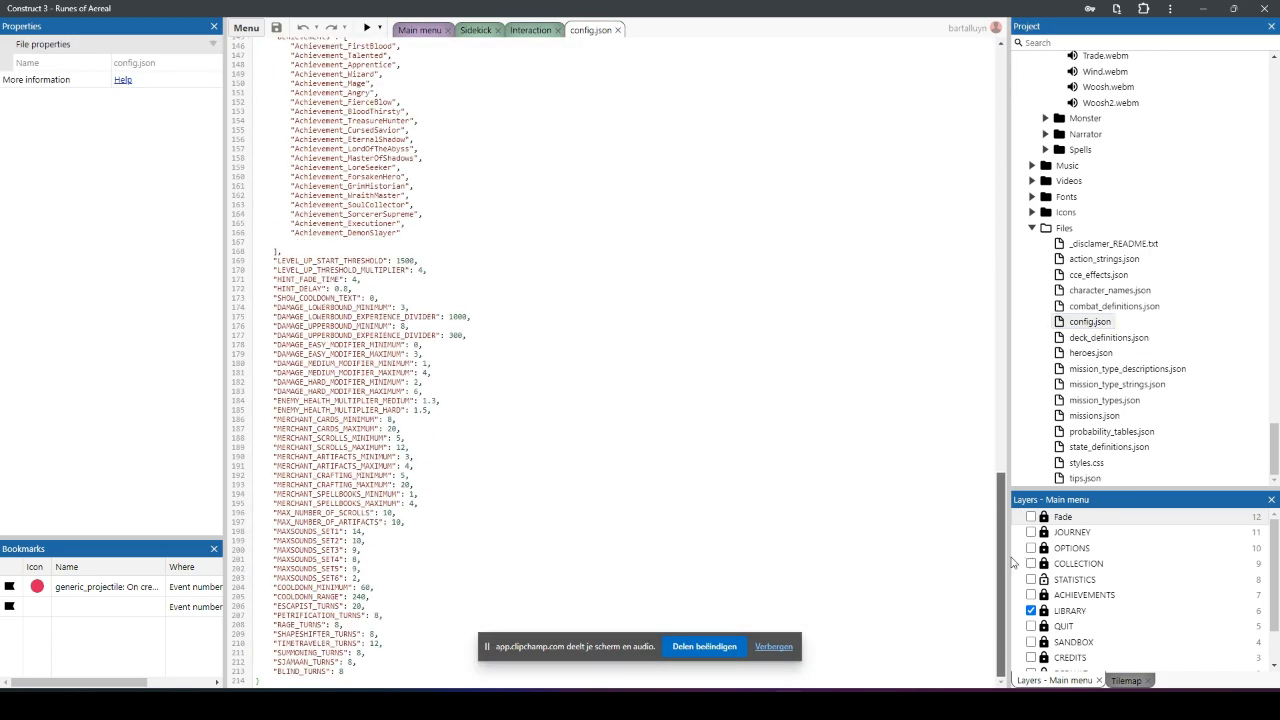
double_click(306, 652)
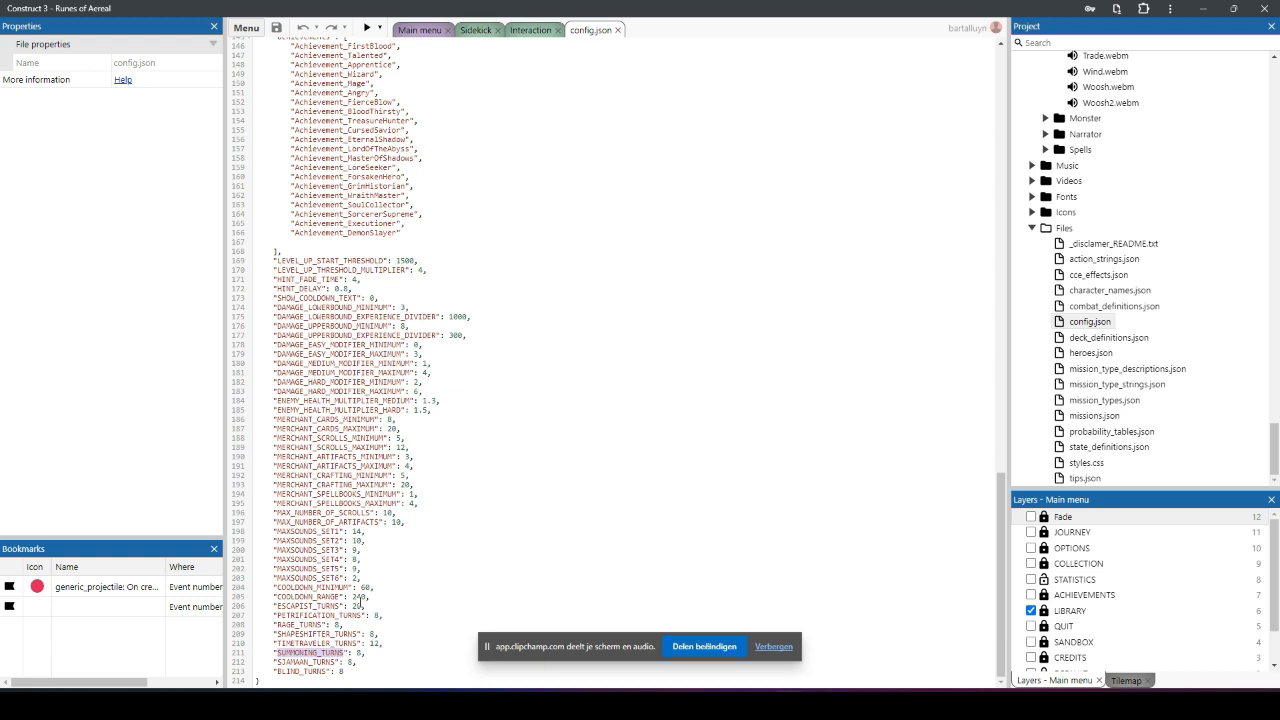
key("End")
double_click(357, 605)
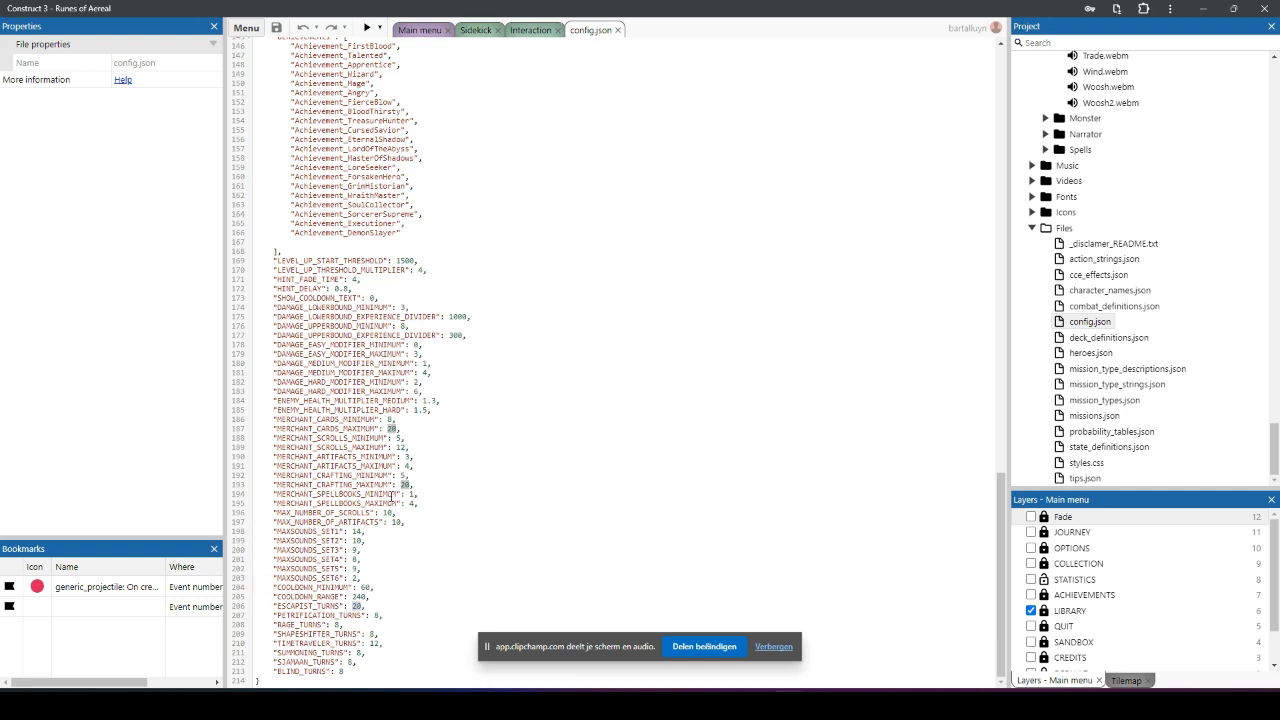
left_click(618, 30)
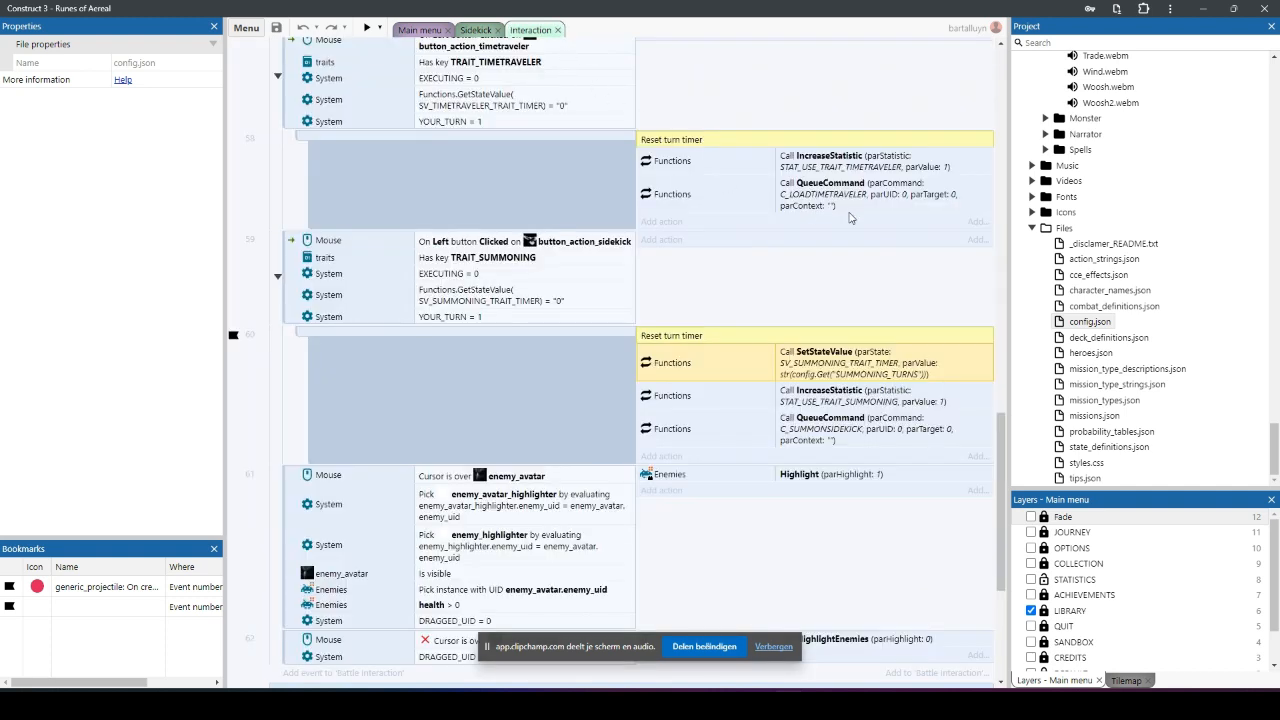
Step: Review the SetStateValue and IncreaseStatistic calls under the sidekick event's Reset turn timer comment
left_click(881, 396)
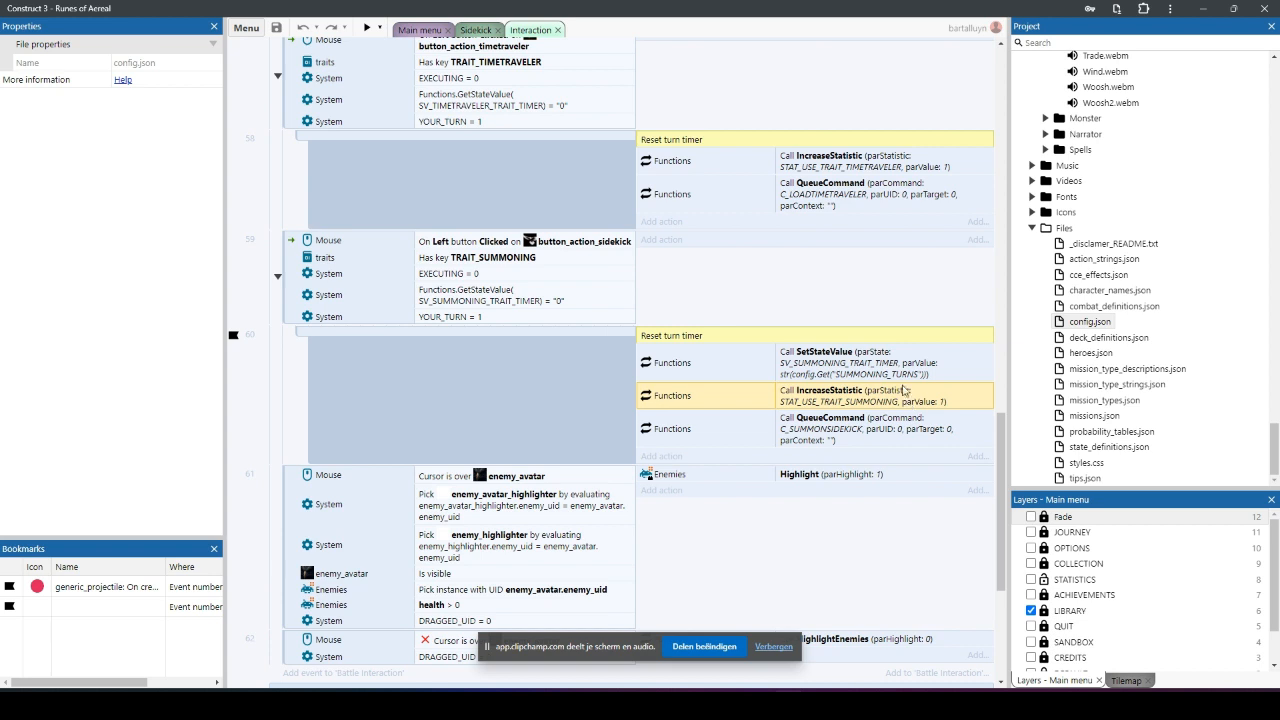
left_click(889, 364)
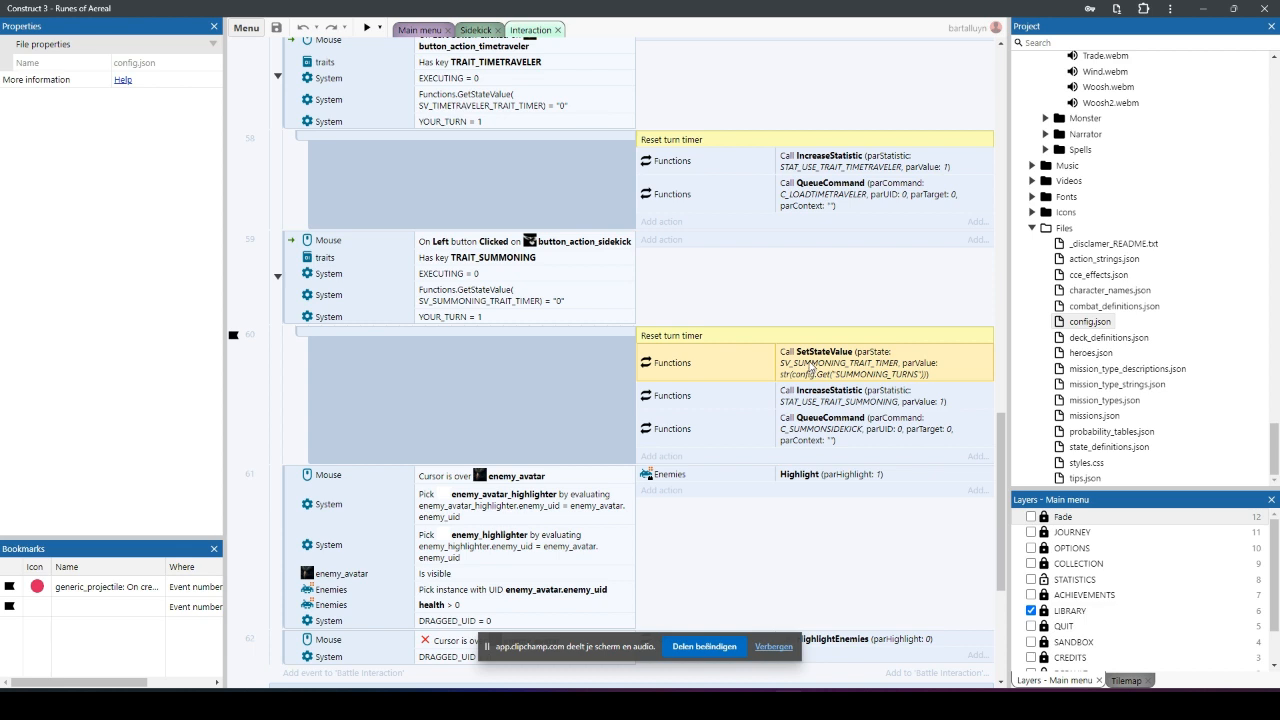
left_click(820, 392)
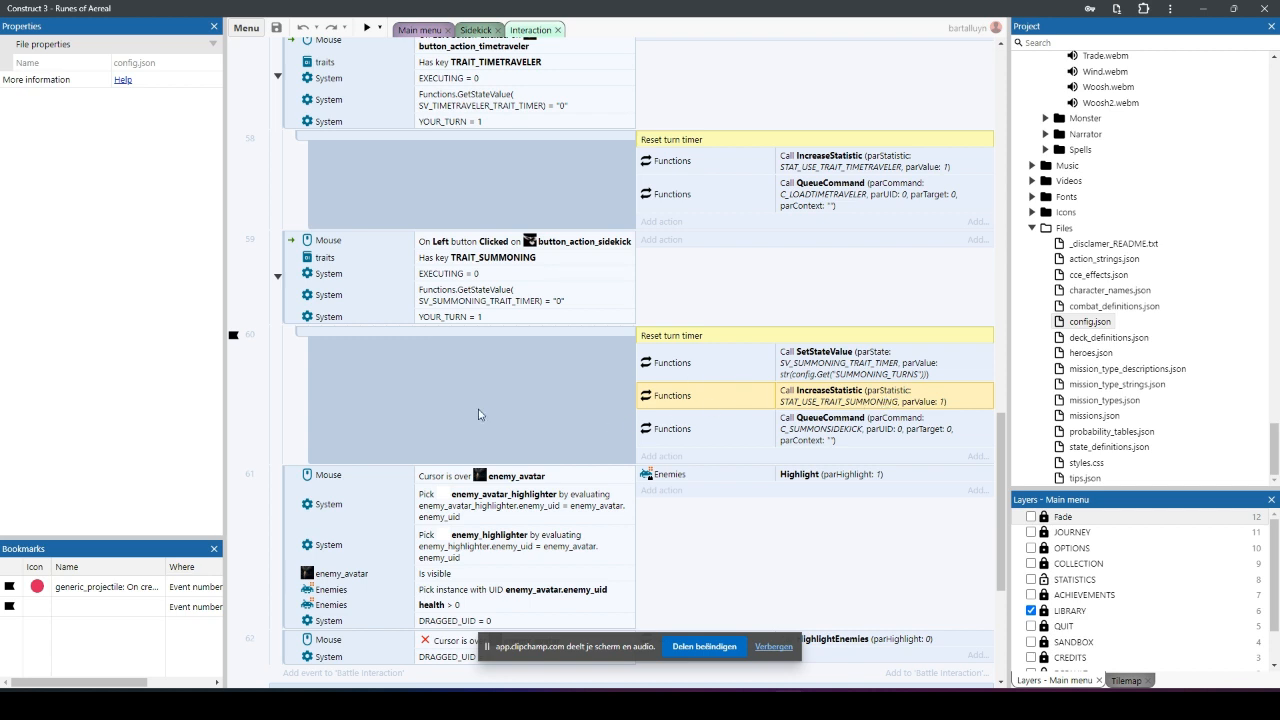
Step: Remove all existing bookmarks and bookmark the IncreaseStatistic action of the sidekick button event
left_click(136, 584)
right_click(136, 584)
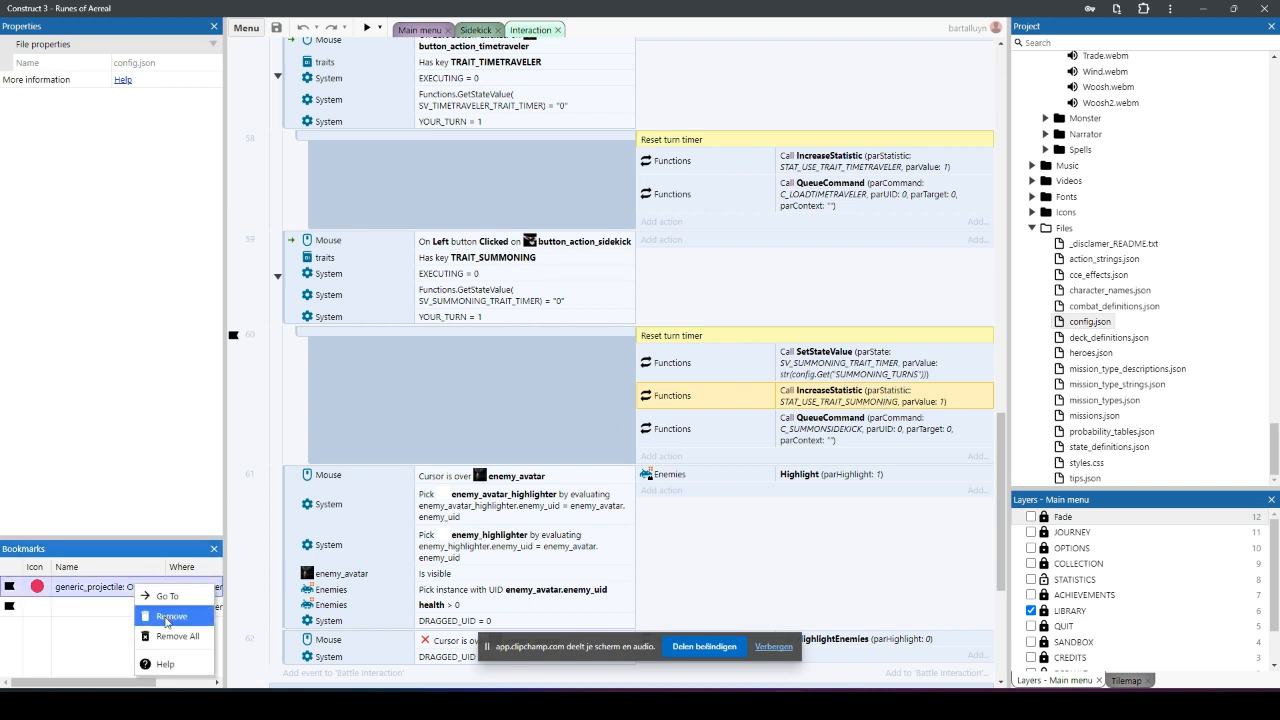
left_click(178, 612)
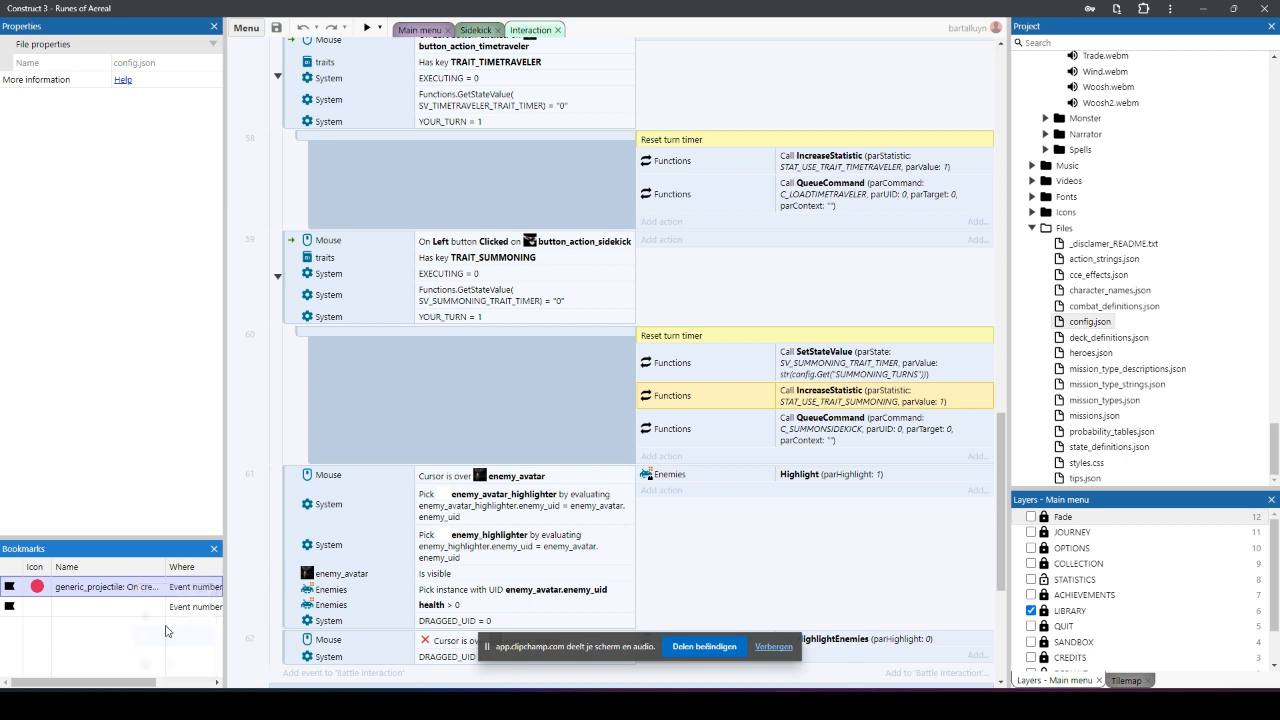
right_click(830, 400)
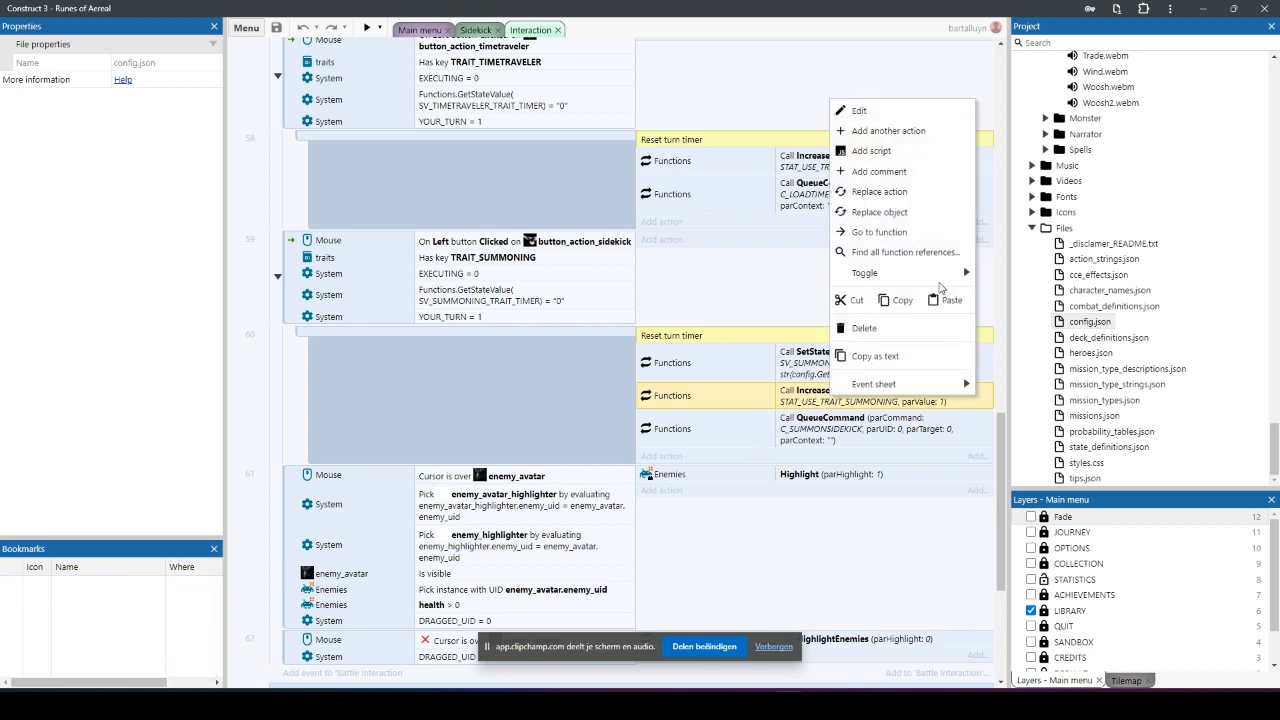
mouse_move(972, 277)
left_click(1028, 296)
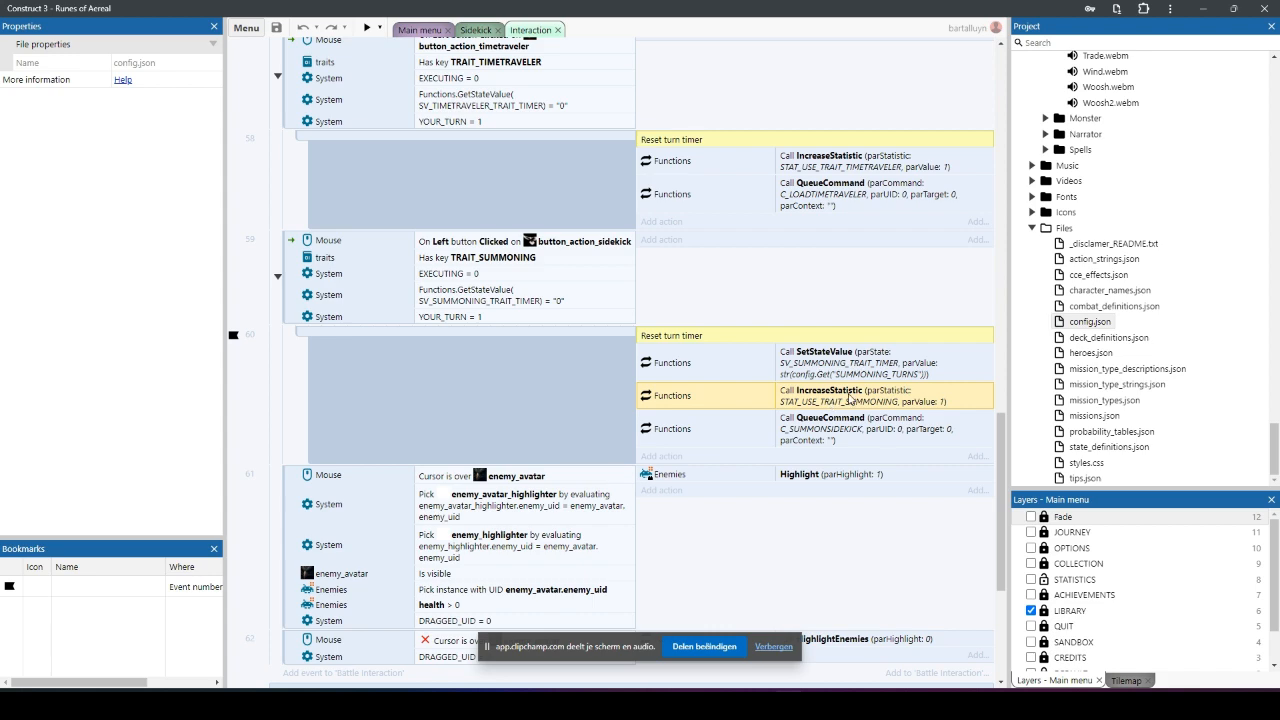
Step: Go to the IncreaseStatistic function in the Statistics event sheet and examine its key check, set action and the STAT constants
right_click(849, 398)
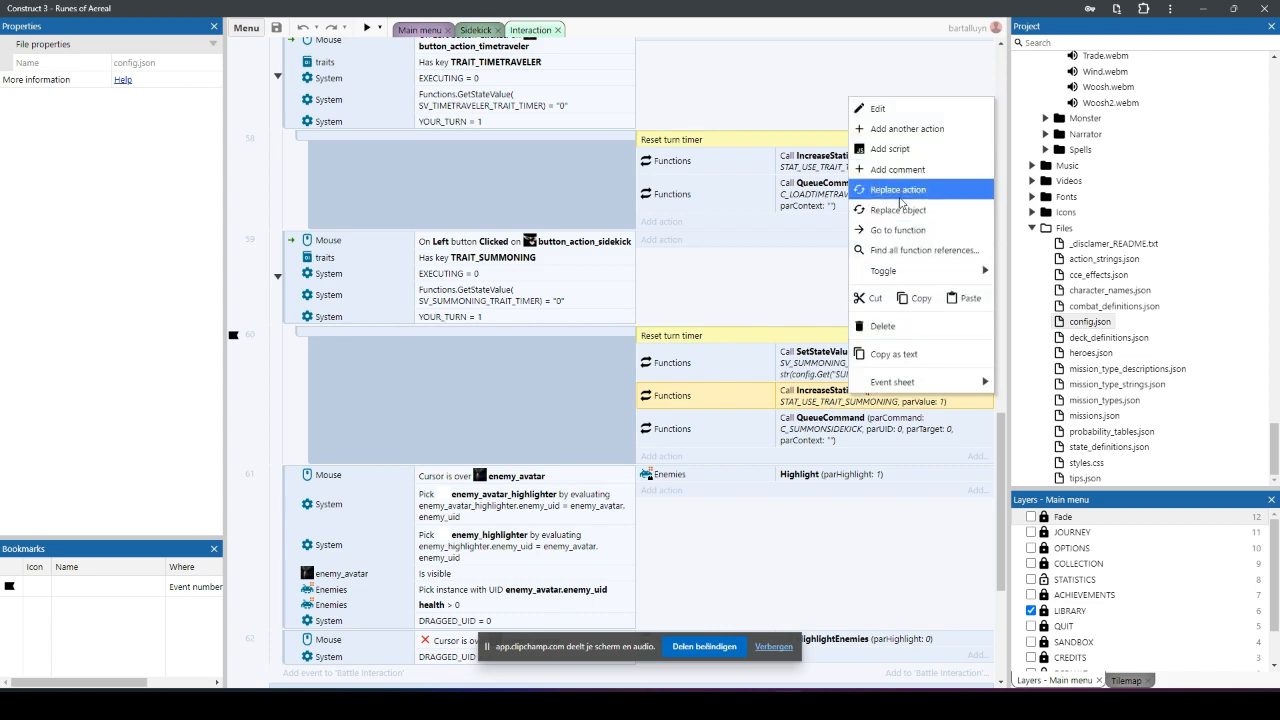
left_click(883, 238)
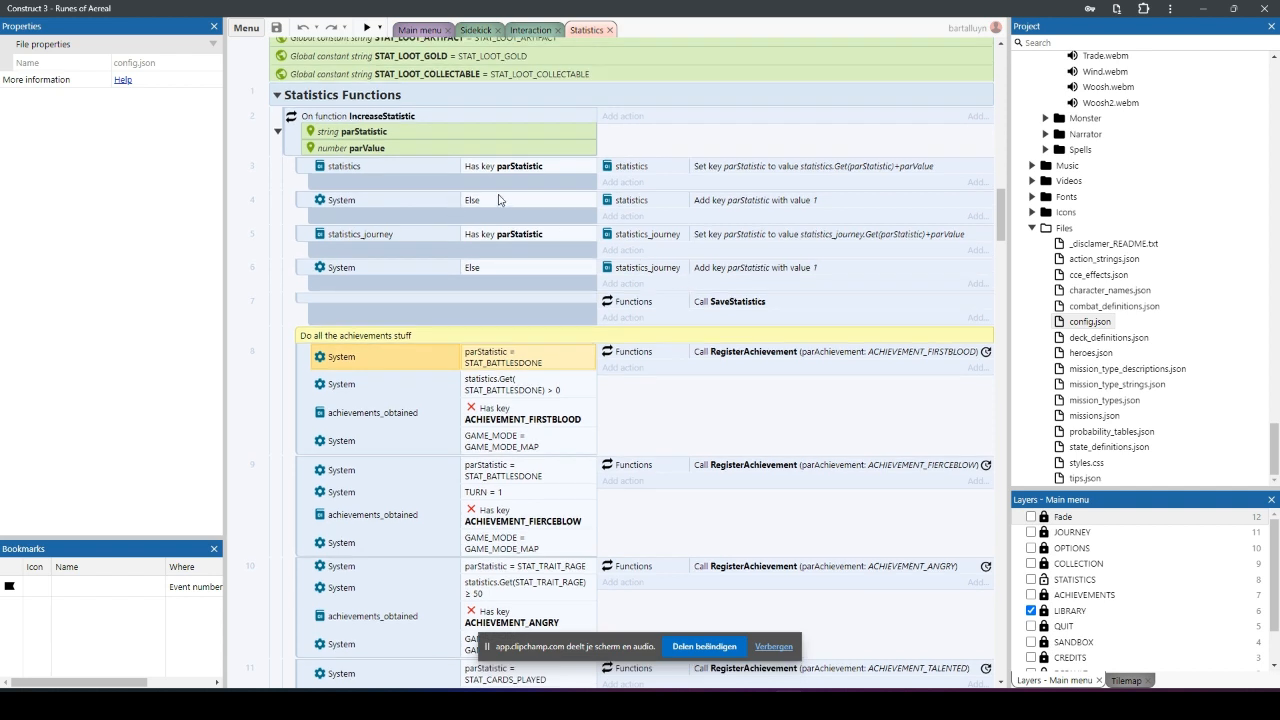
left_click(364, 169)
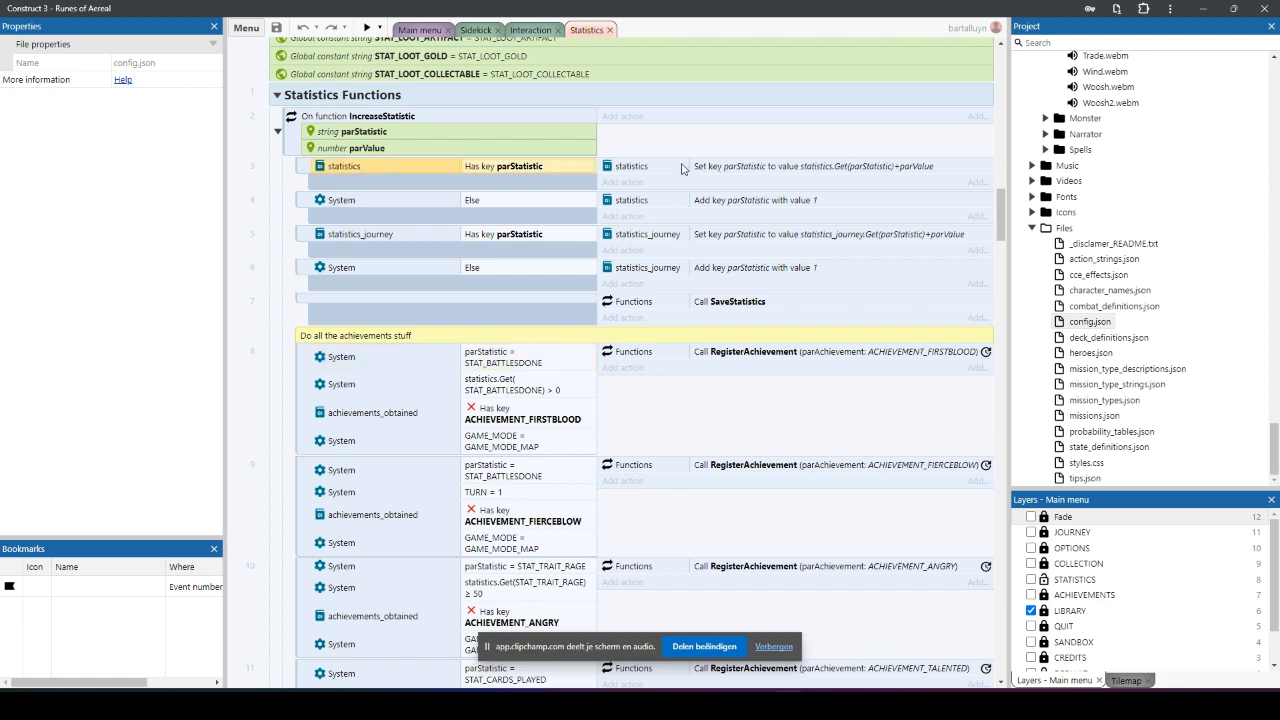
scroll(683, 171, "up", 15)
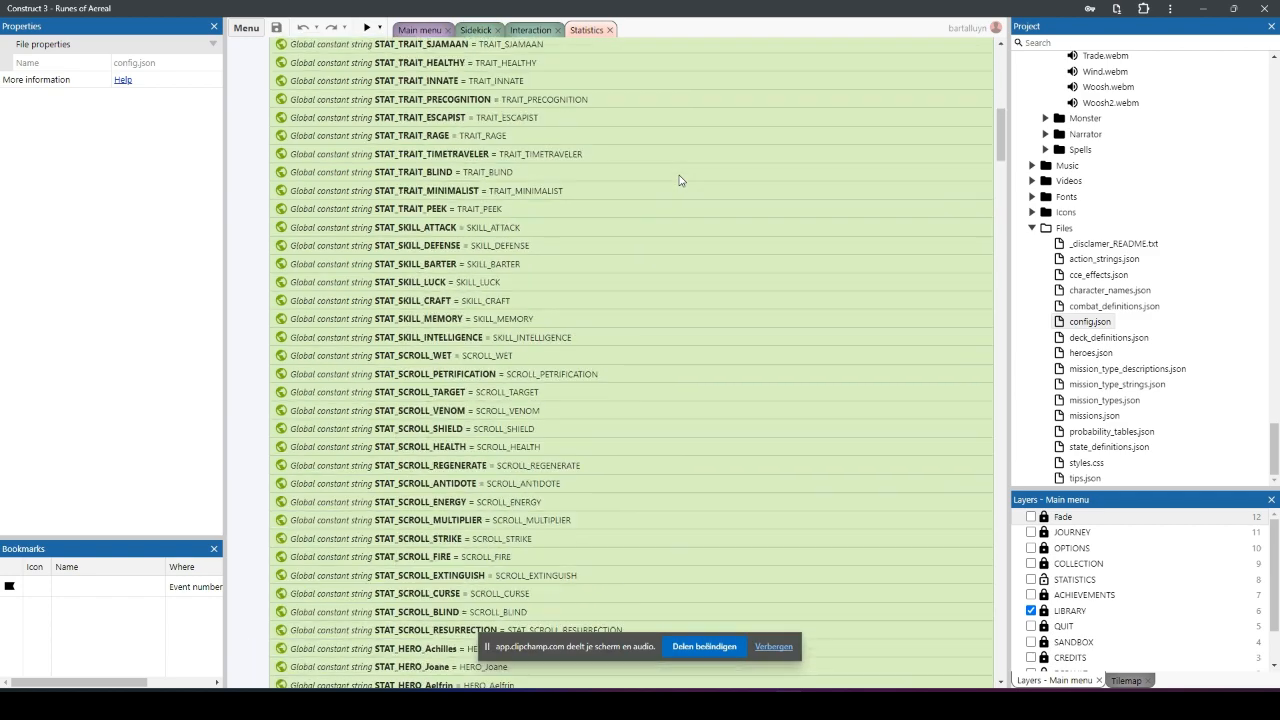
scroll(679, 180, "down", 10)
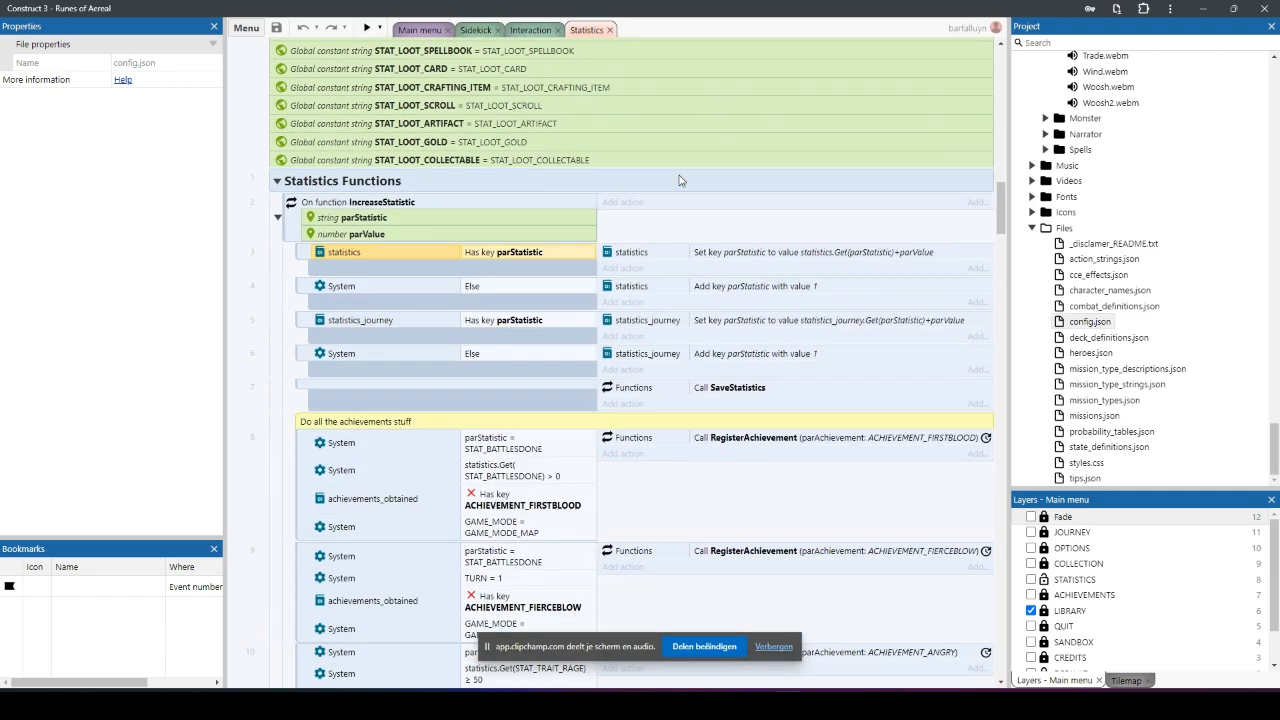
left_click(773, 256)
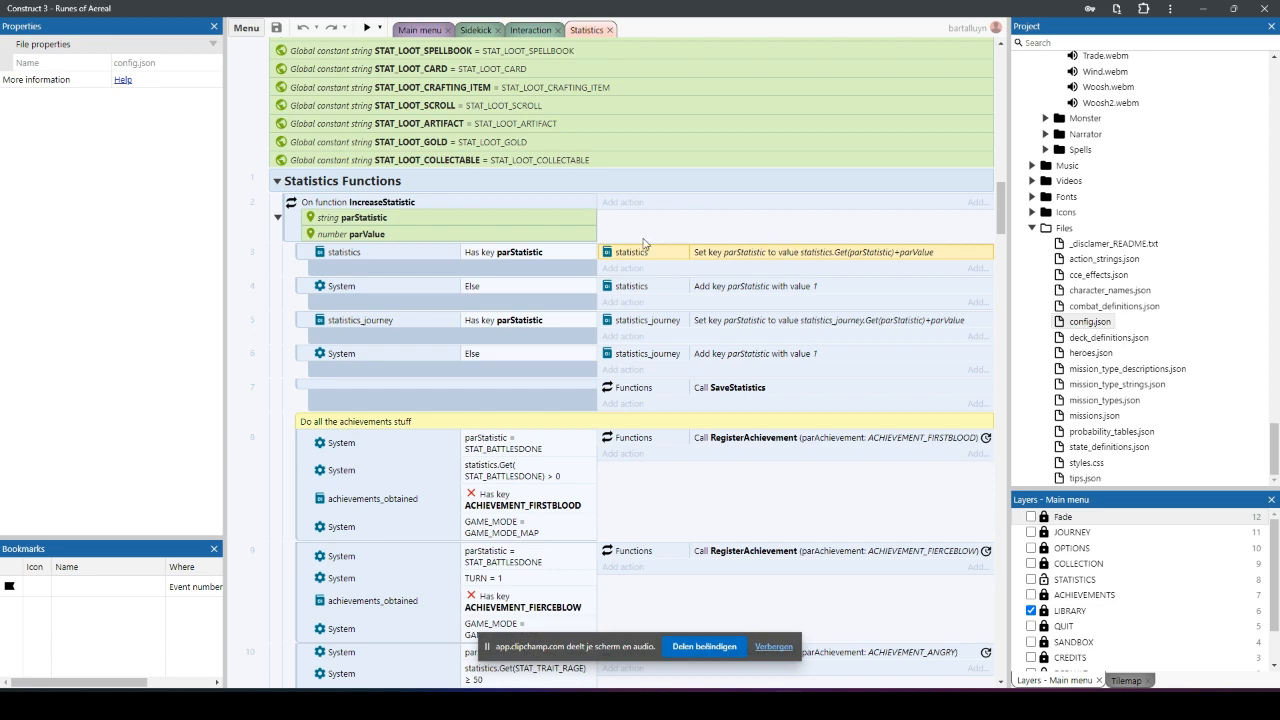
scroll(643, 244, "up", 5)
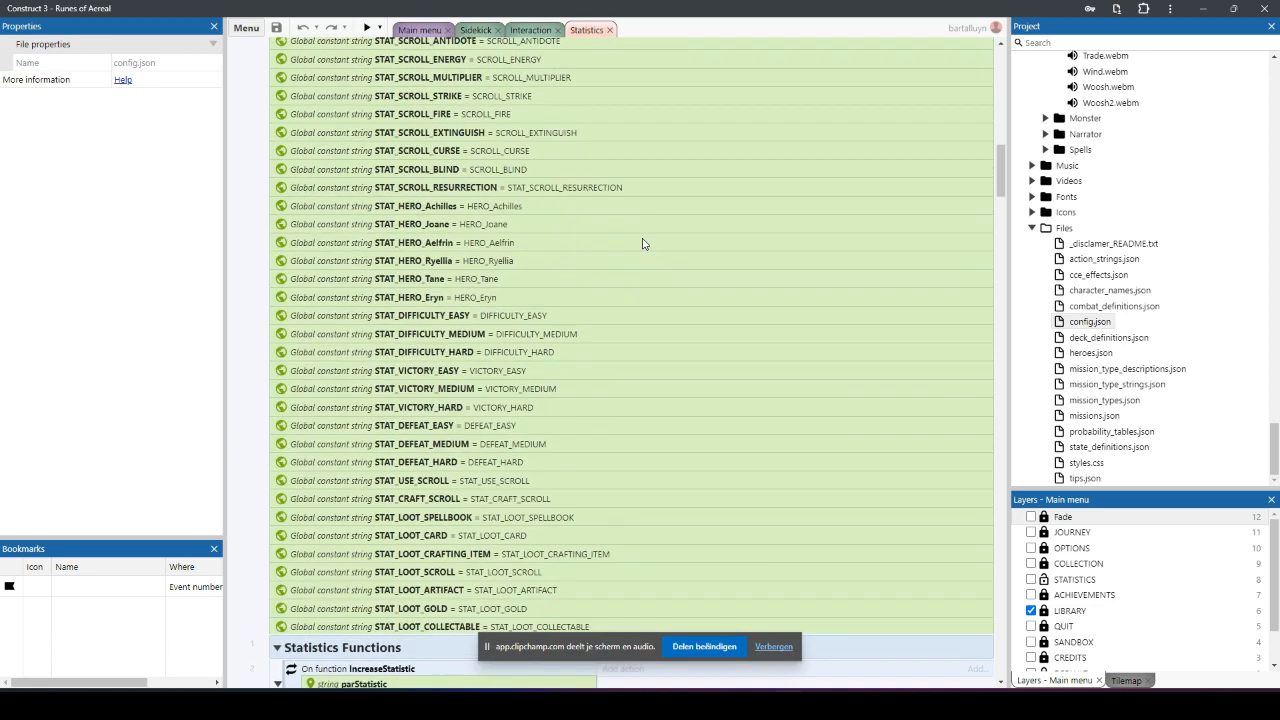
Step: Examine the IncreaseStatistic function's parameters and its parStatistic key checks on the statistics and statistics_journey dictionaries
left_click(492, 174)
scroll(492, 177, "down", 5)
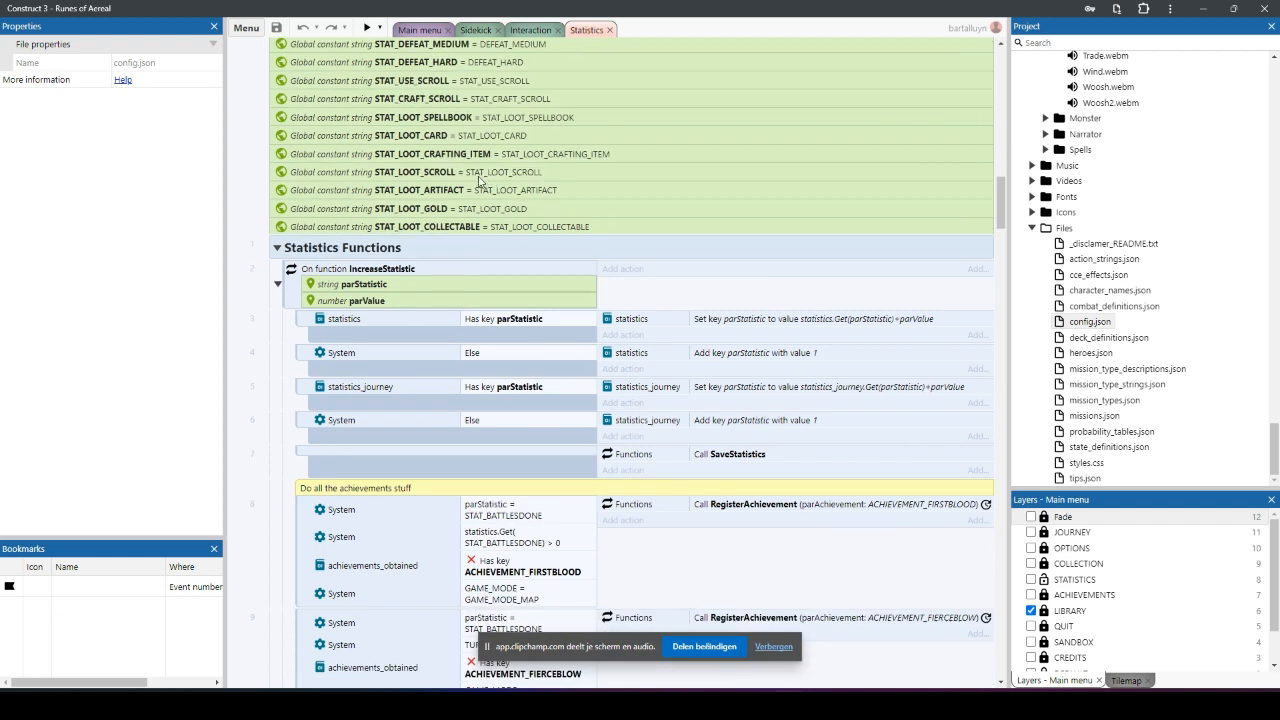
left_click(434, 274)
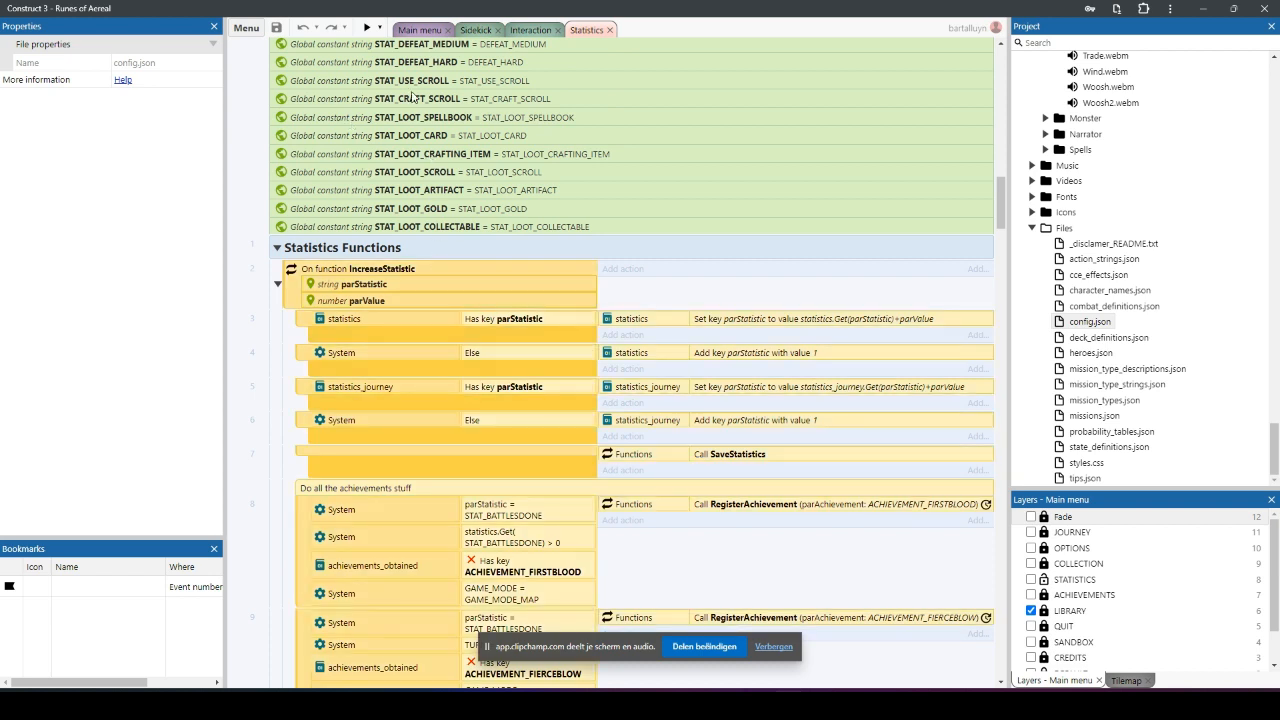
left_click(519, 353)
left_click(366, 322)
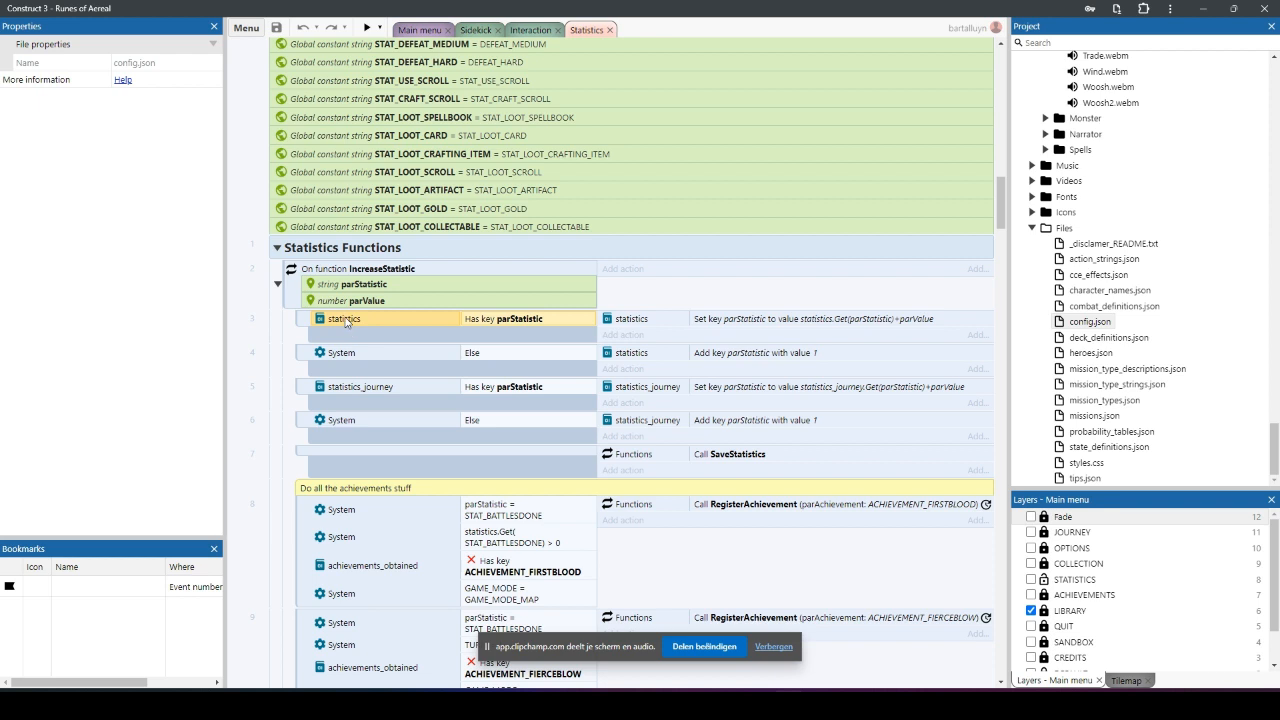
left_click(365, 390)
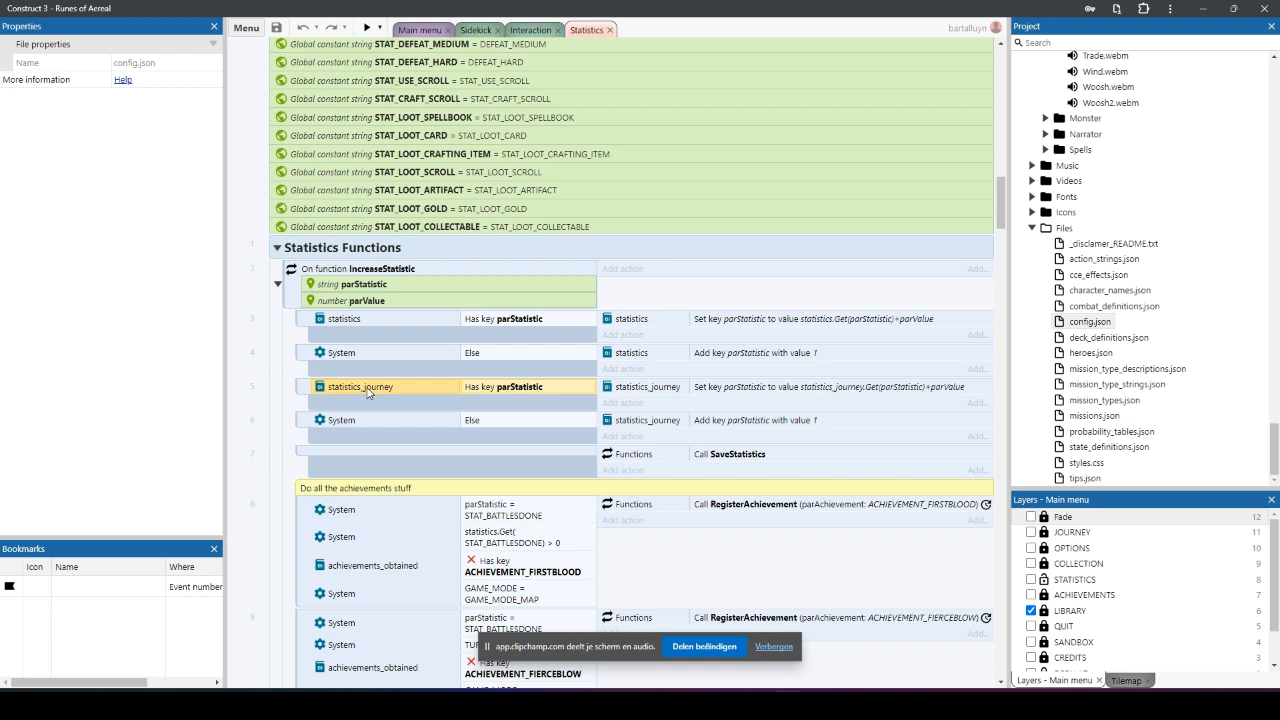
left_click(390, 320)
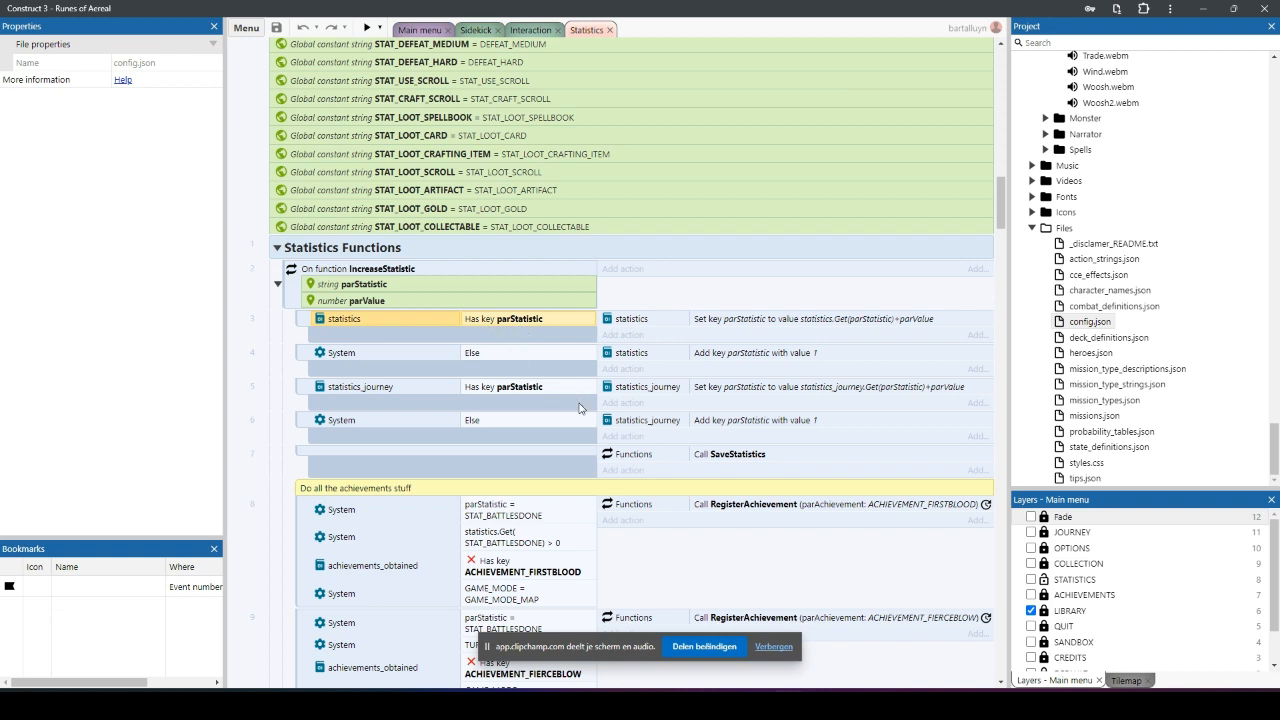
Step: Examine the first event under the achievements comment, going through its four conditions and the RegisterAchievement call for ACHIEVEMENT_FIRSTBLOOD
scroll(578, 407, "down", 2)
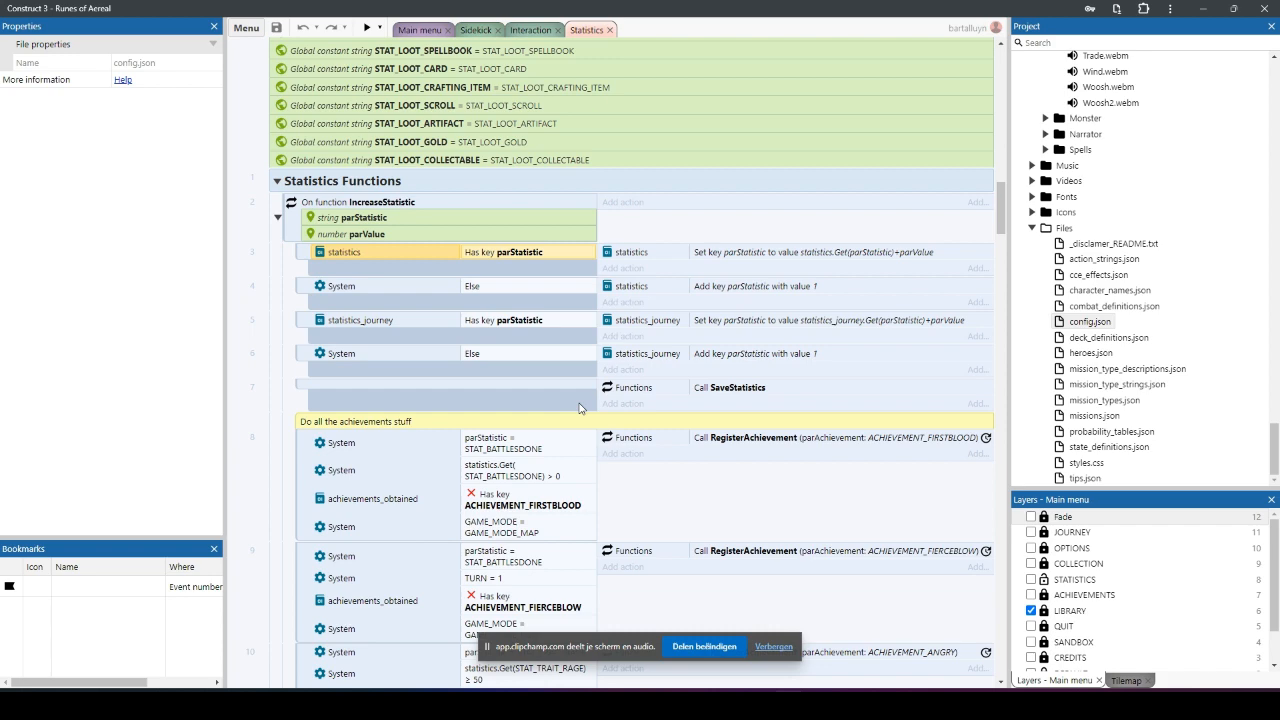
scroll(578, 407, "down", 2)
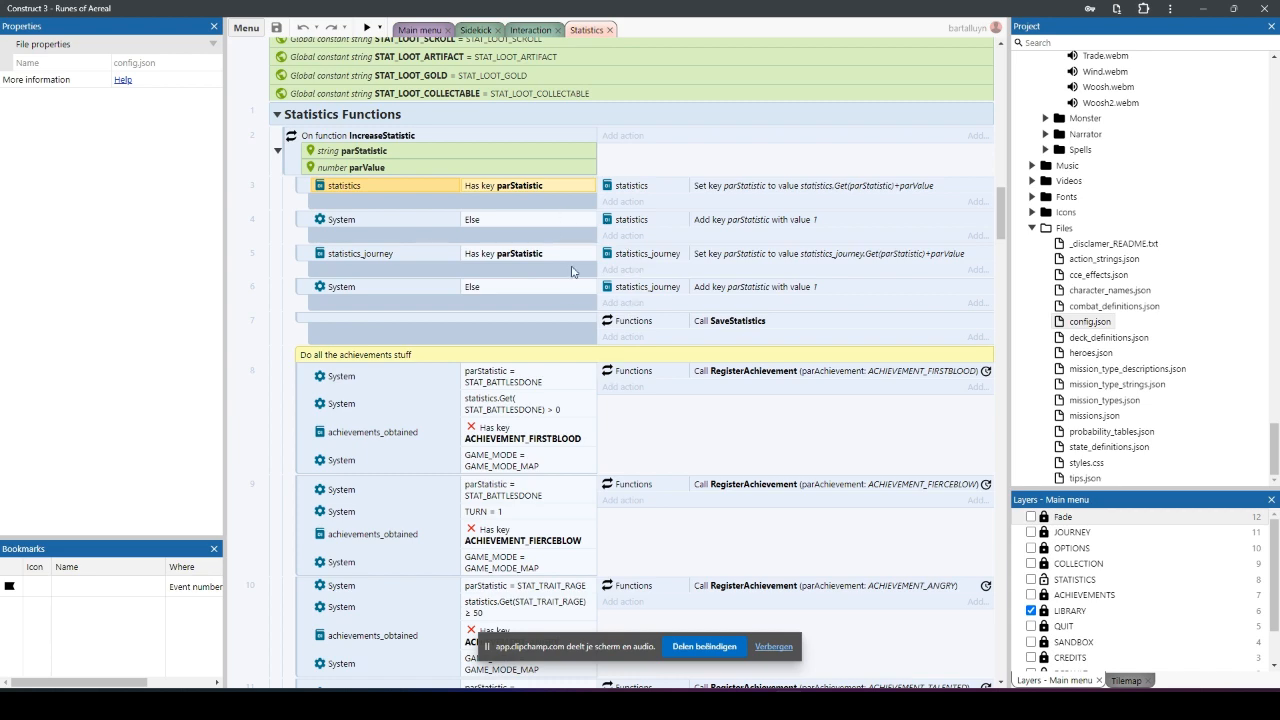
scroll(591, 410, "down", 4)
scroll(591, 410, "up", 2)
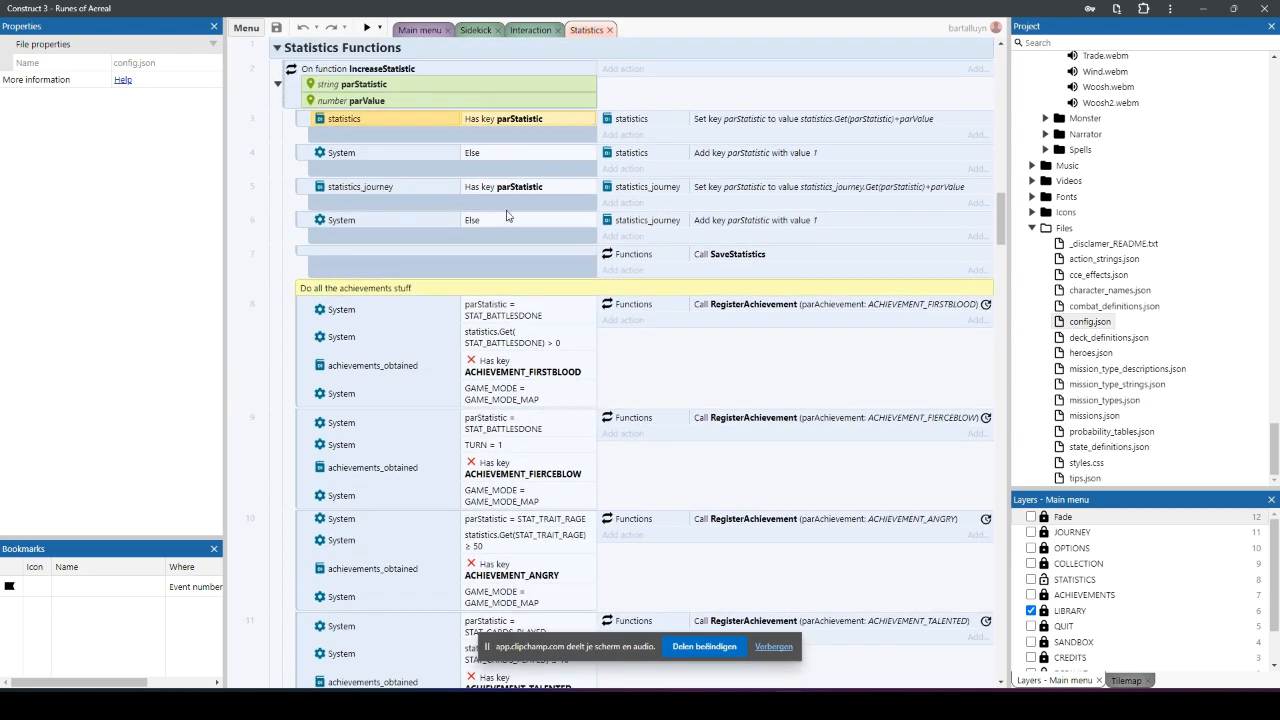
left_click(520, 314)
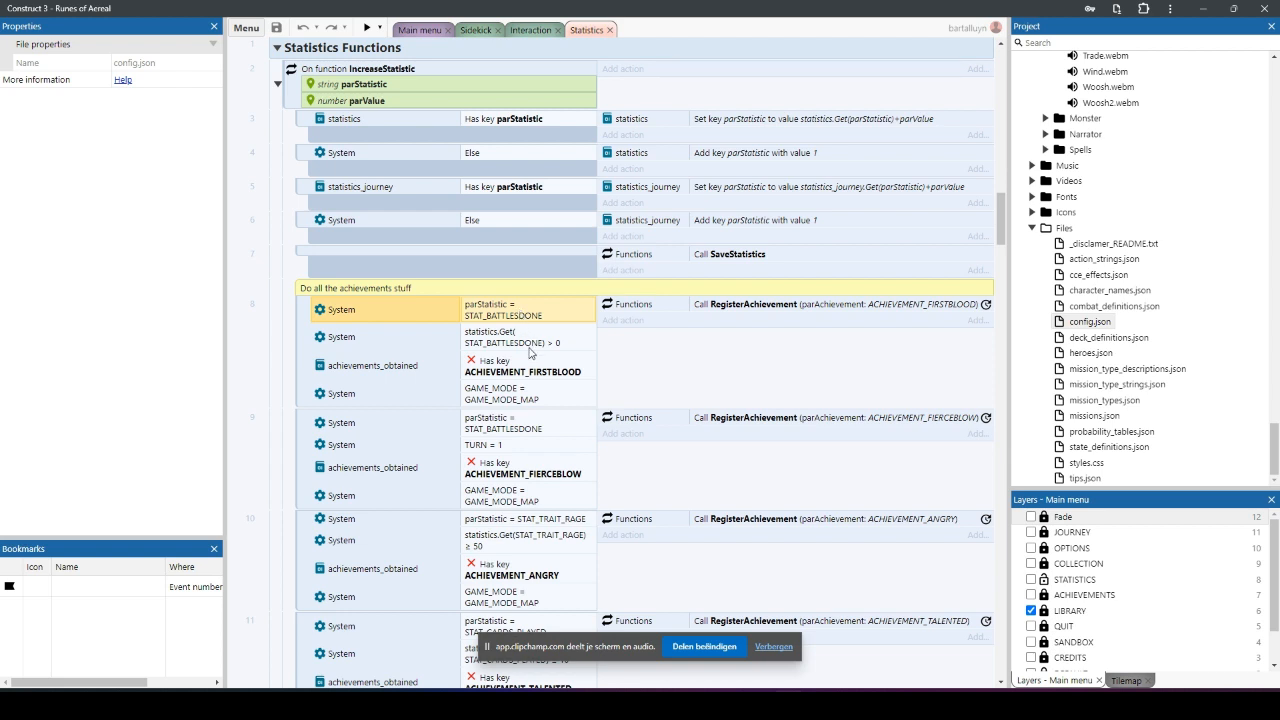
left_click(829, 310)
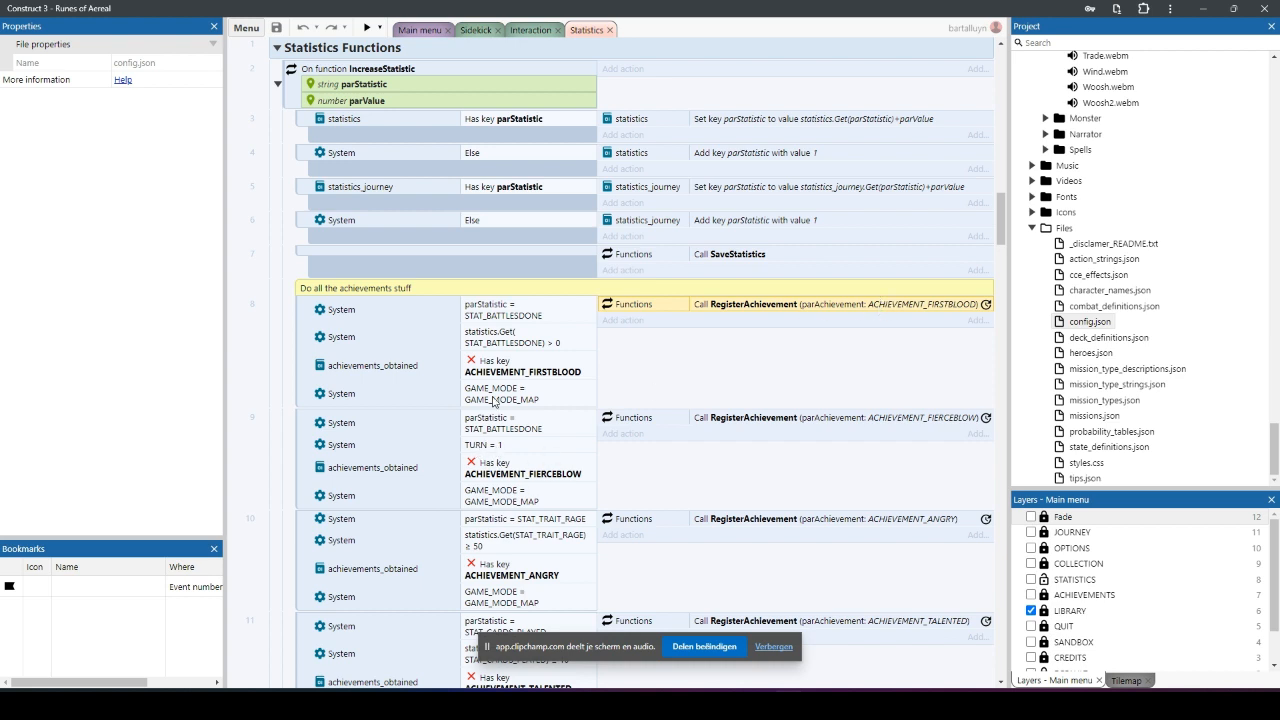
left_click(516, 313)
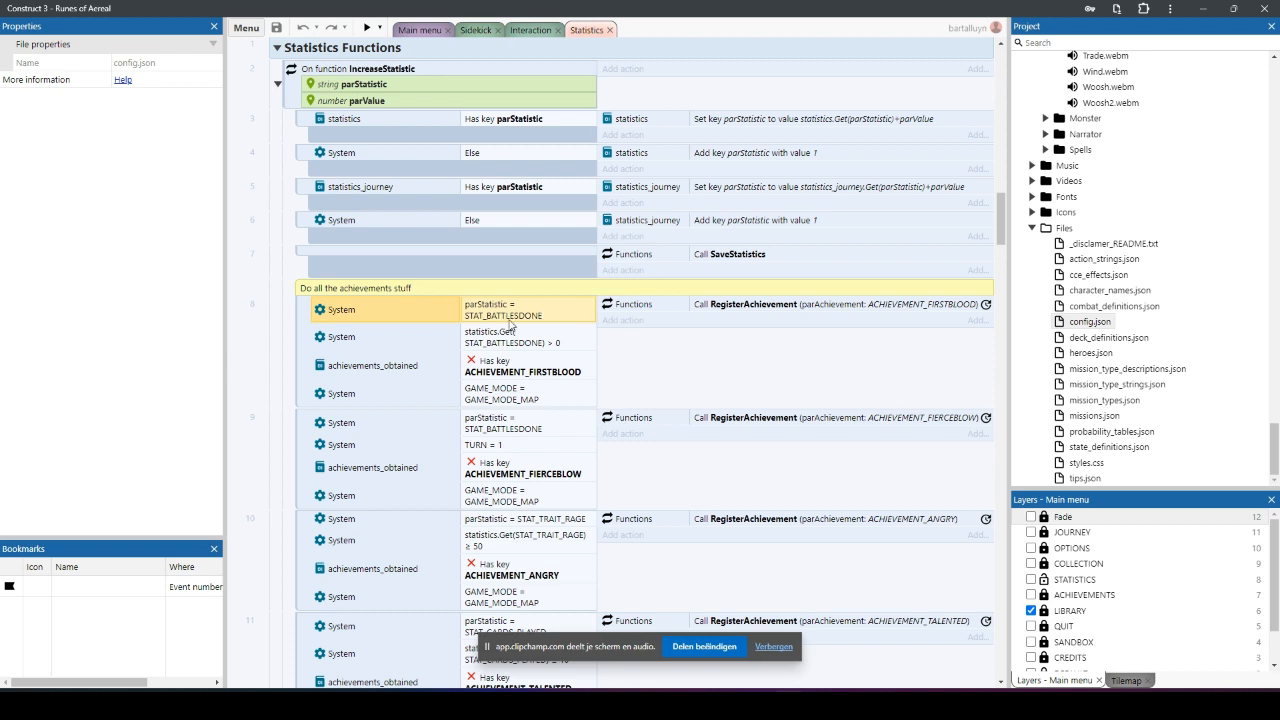
left_click(520, 340)
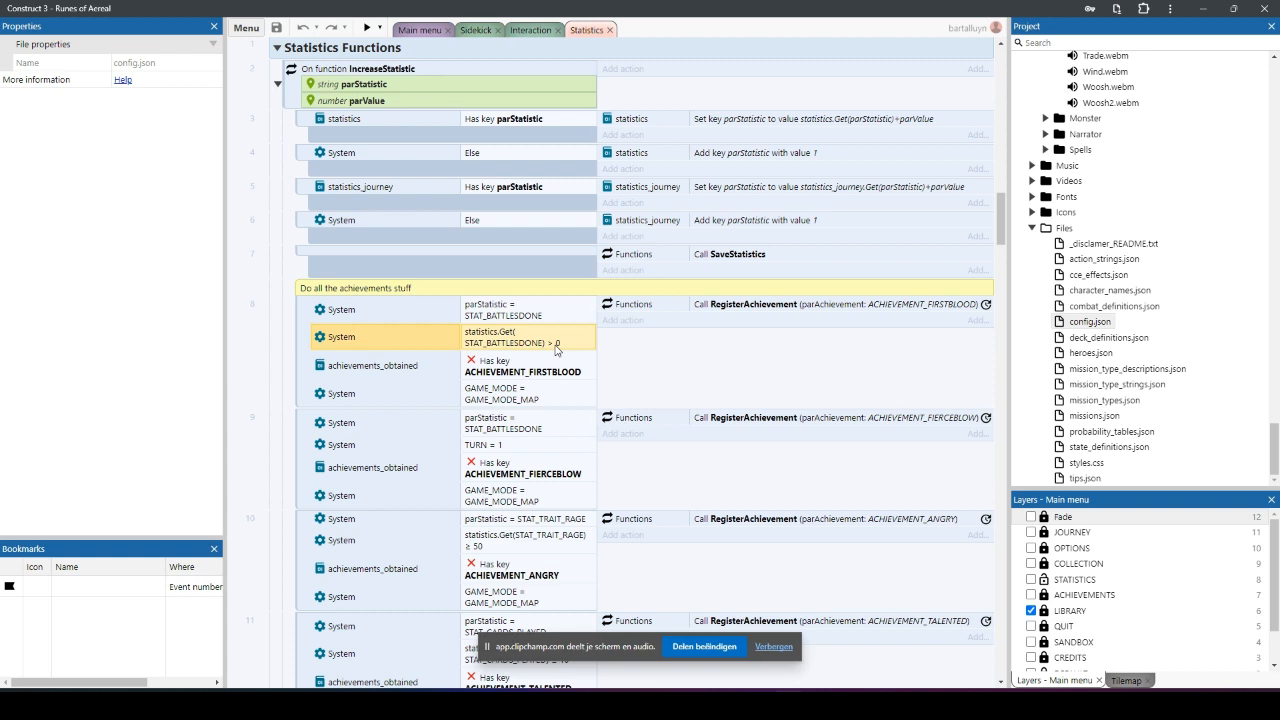
left_click(547, 372)
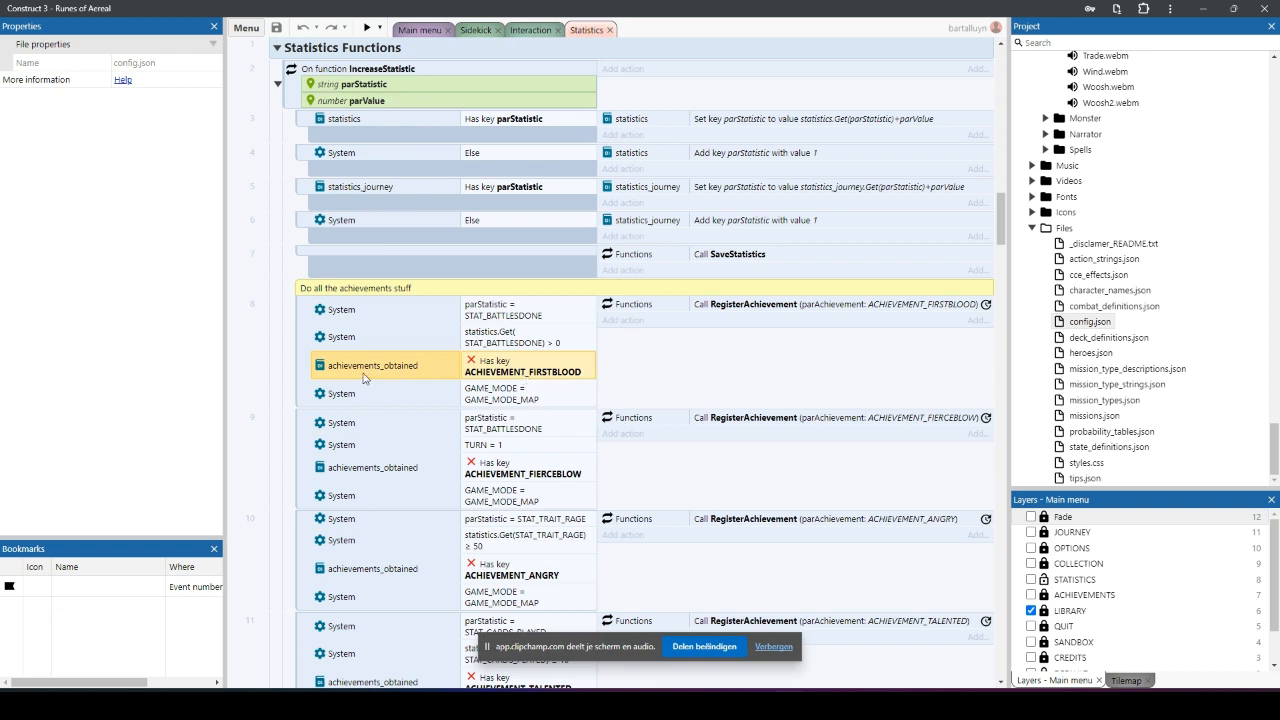
left_click(509, 401)
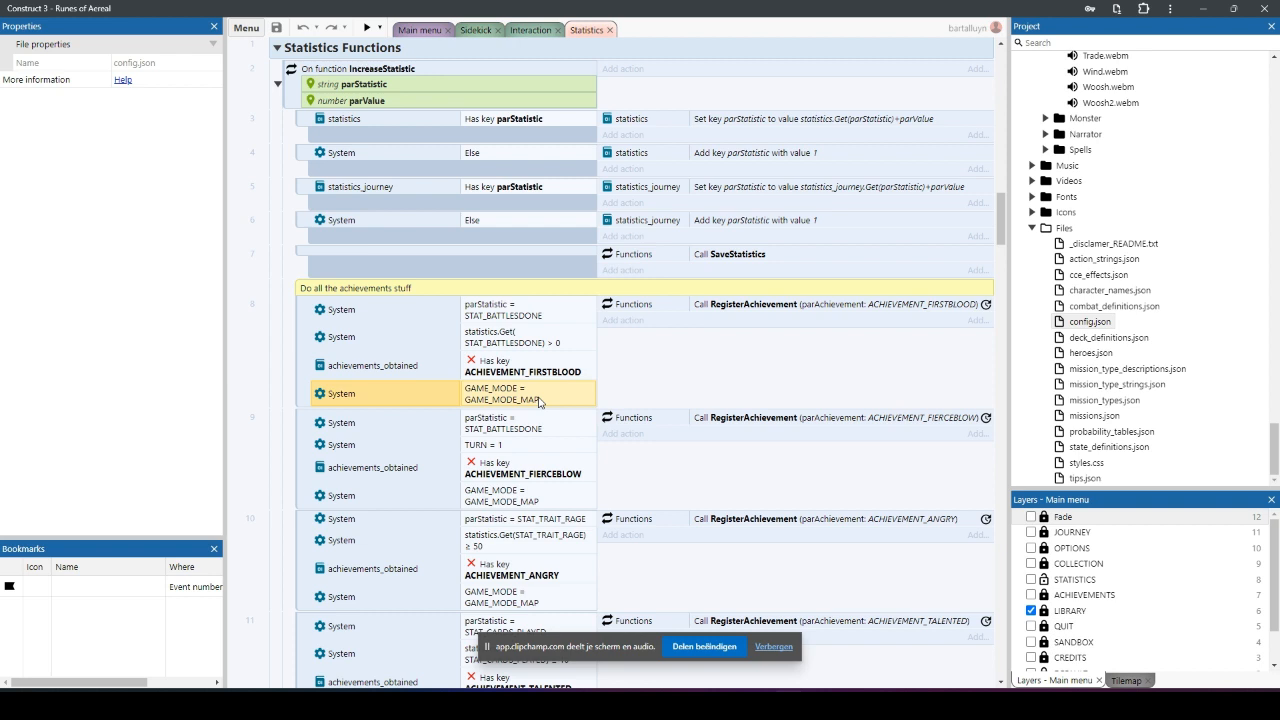
left_click(766, 305)
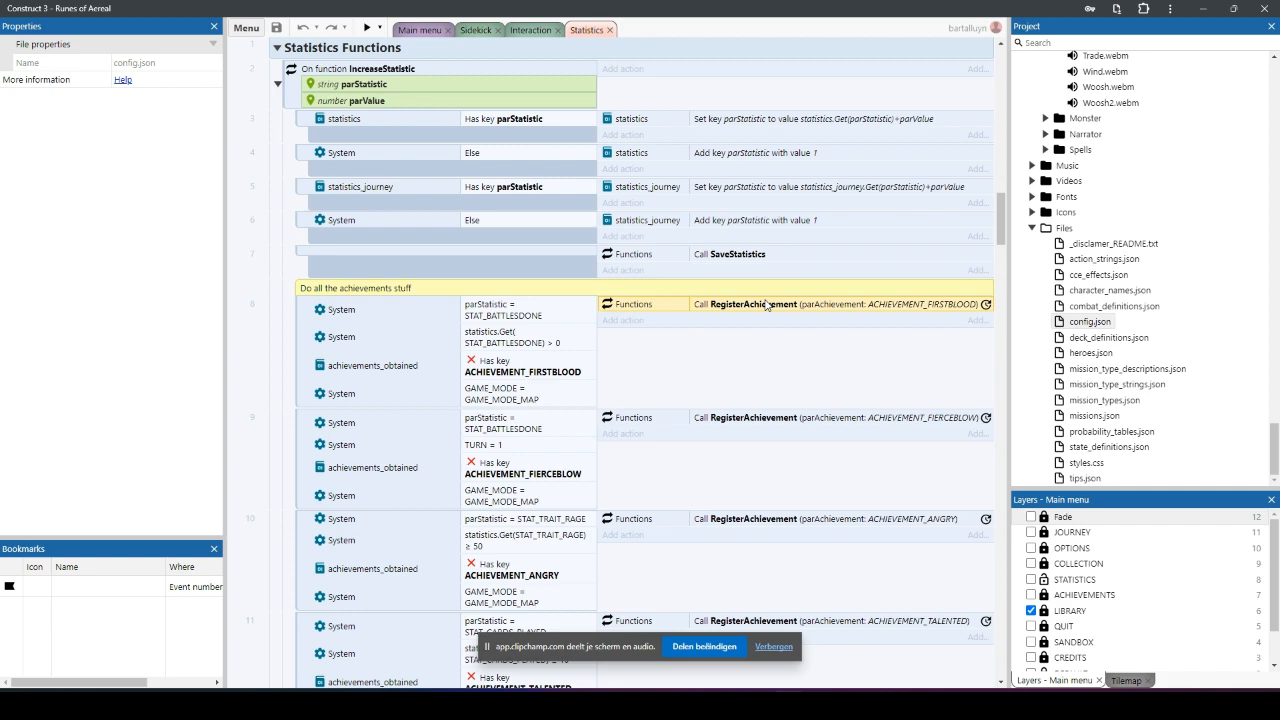
Step: Return to the bookmarked sidekick button event and review its SetStateValue, IncreaseStatistic and QueueCommand calls
scroll(385, 212, "up", 2)
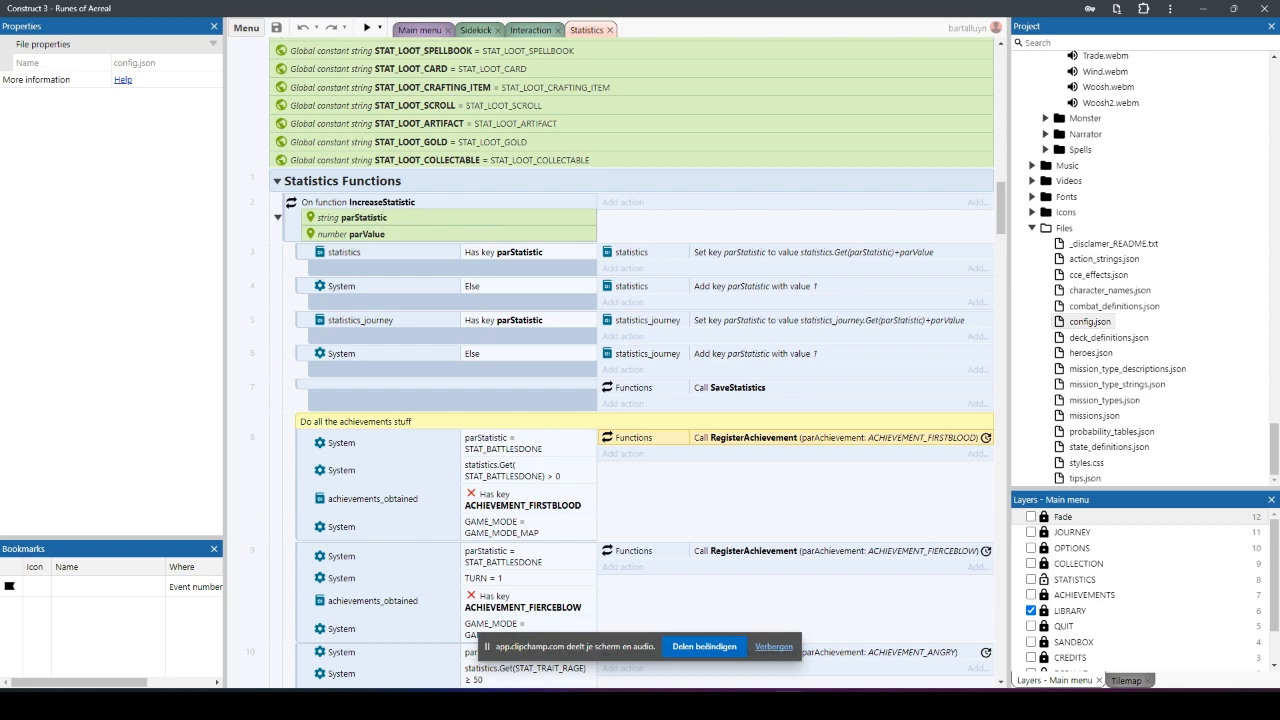
double_click(125, 588)
scroll(830, 439, "up", 4)
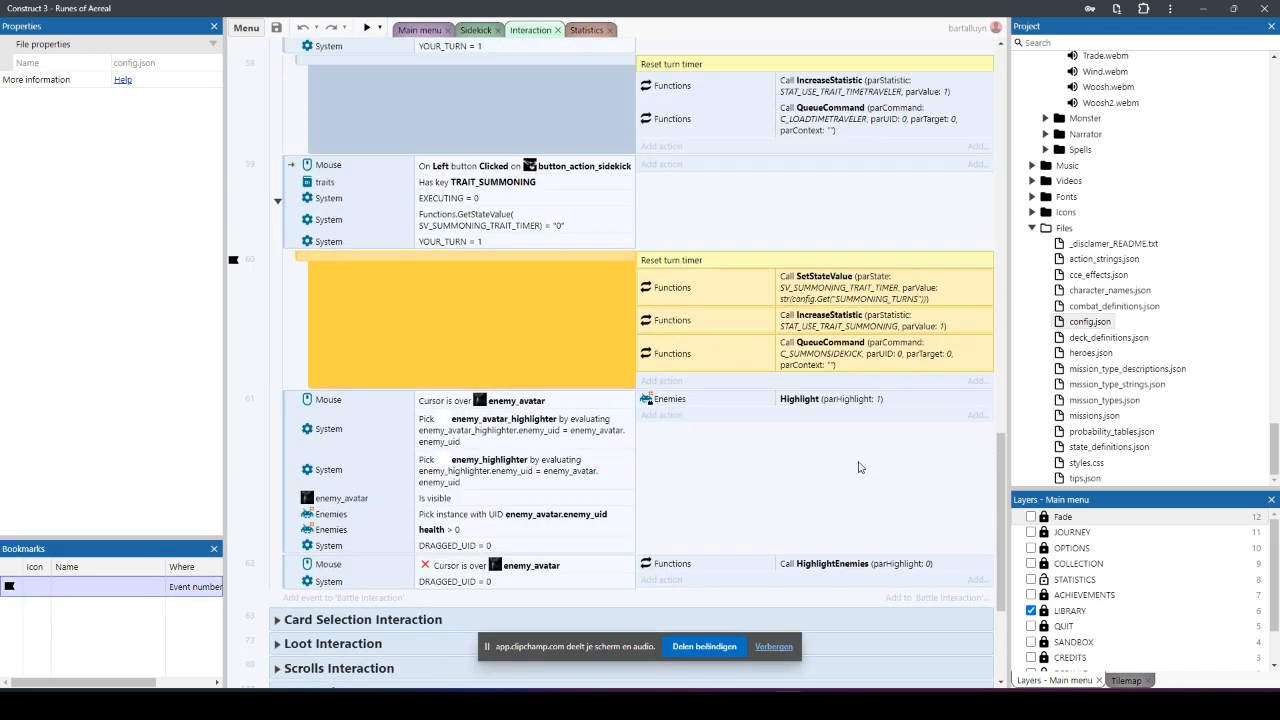
left_click(857, 383)
left_click(843, 350)
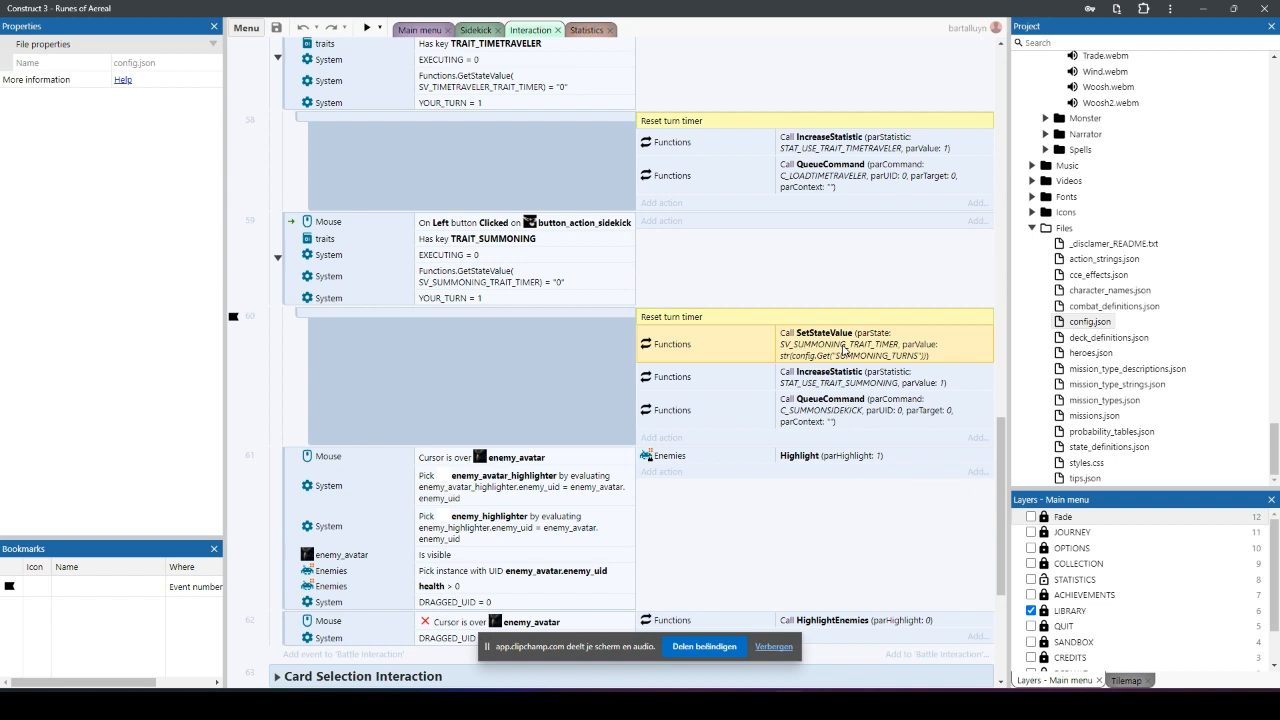
left_click(855, 384)
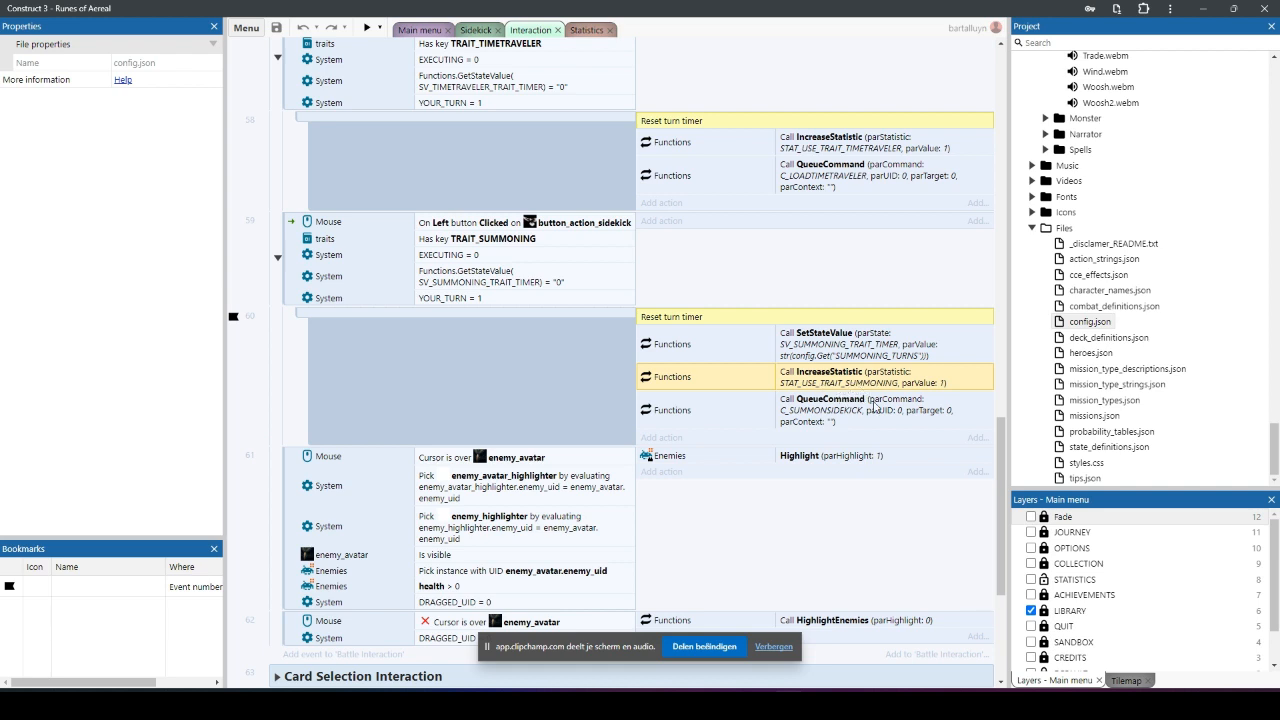
left_click(875, 407)
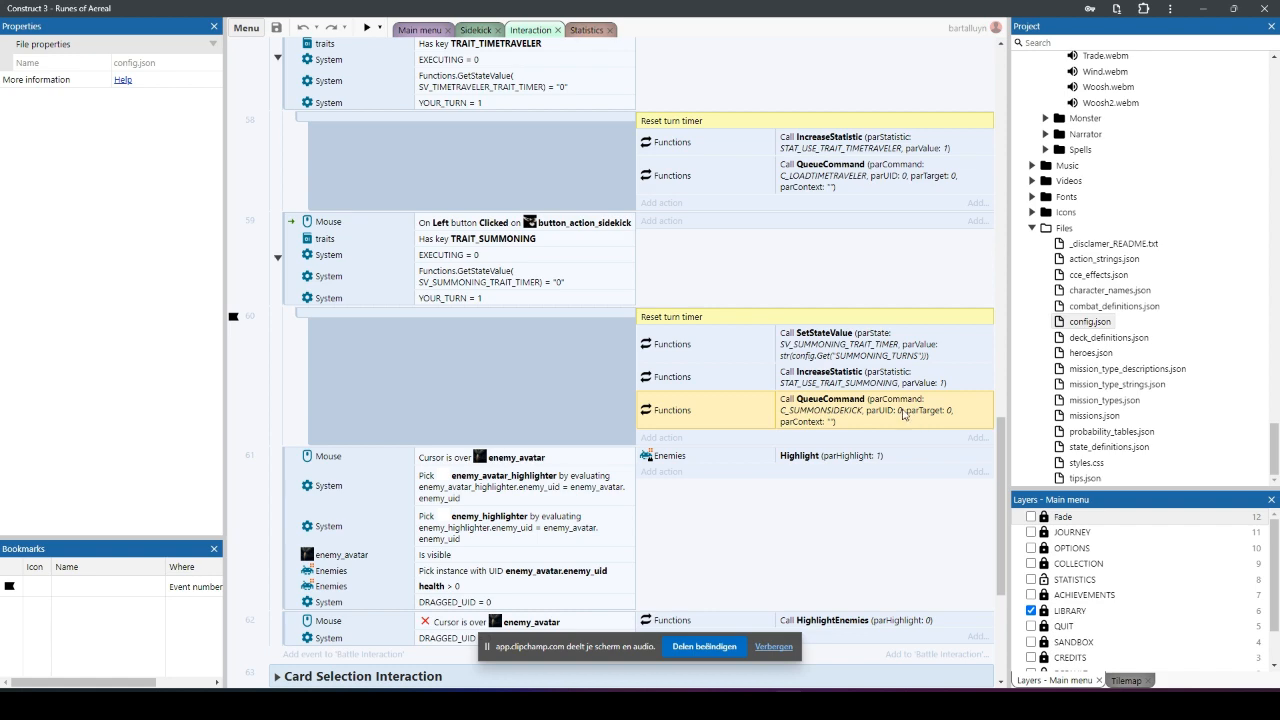
Step: Open the sidekick event's QueueCommand parameters, inspect the C_SUMMONSIDEKICK value of parCommand, and close them without changes
double_click(895, 409)
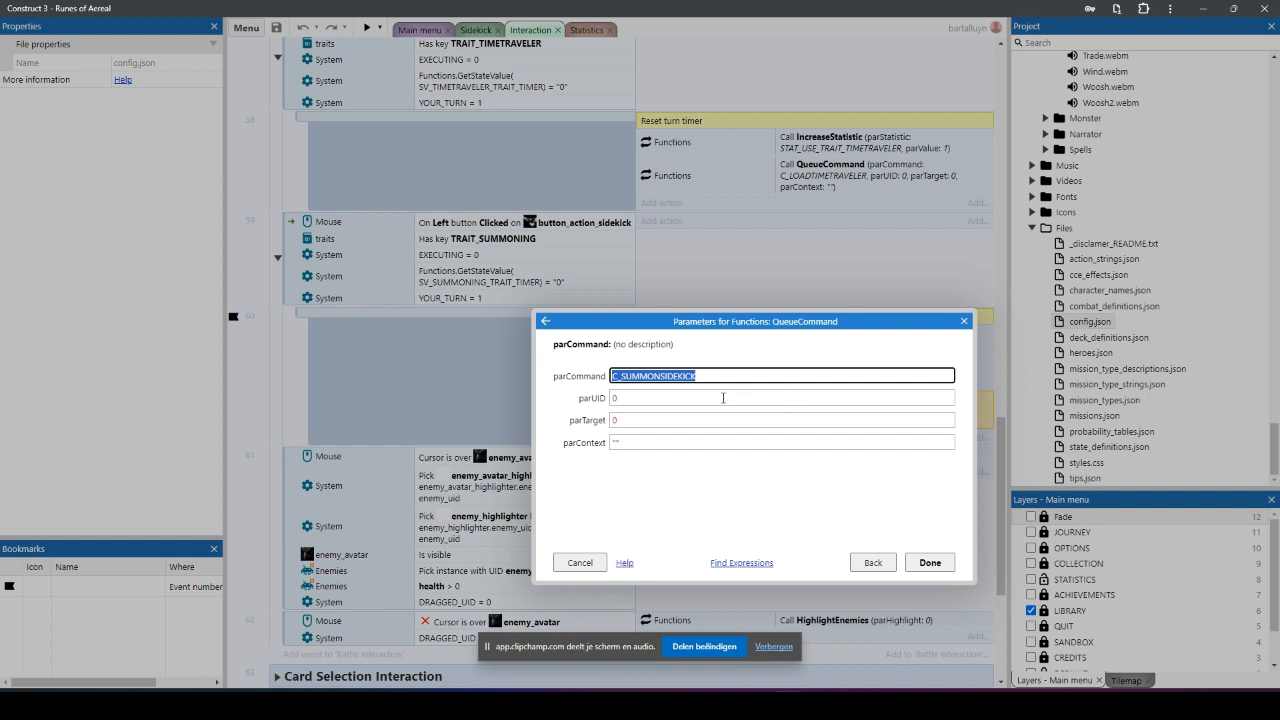
left_click(710, 376)
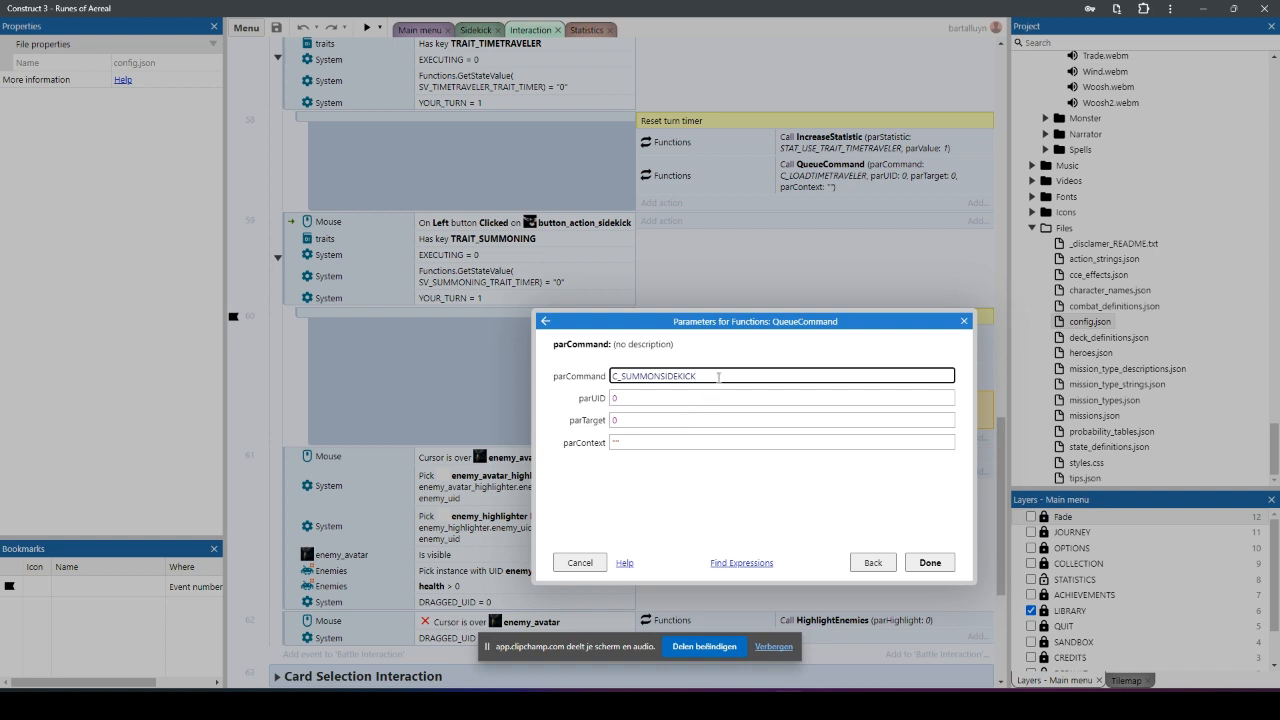
double_click(718, 376)
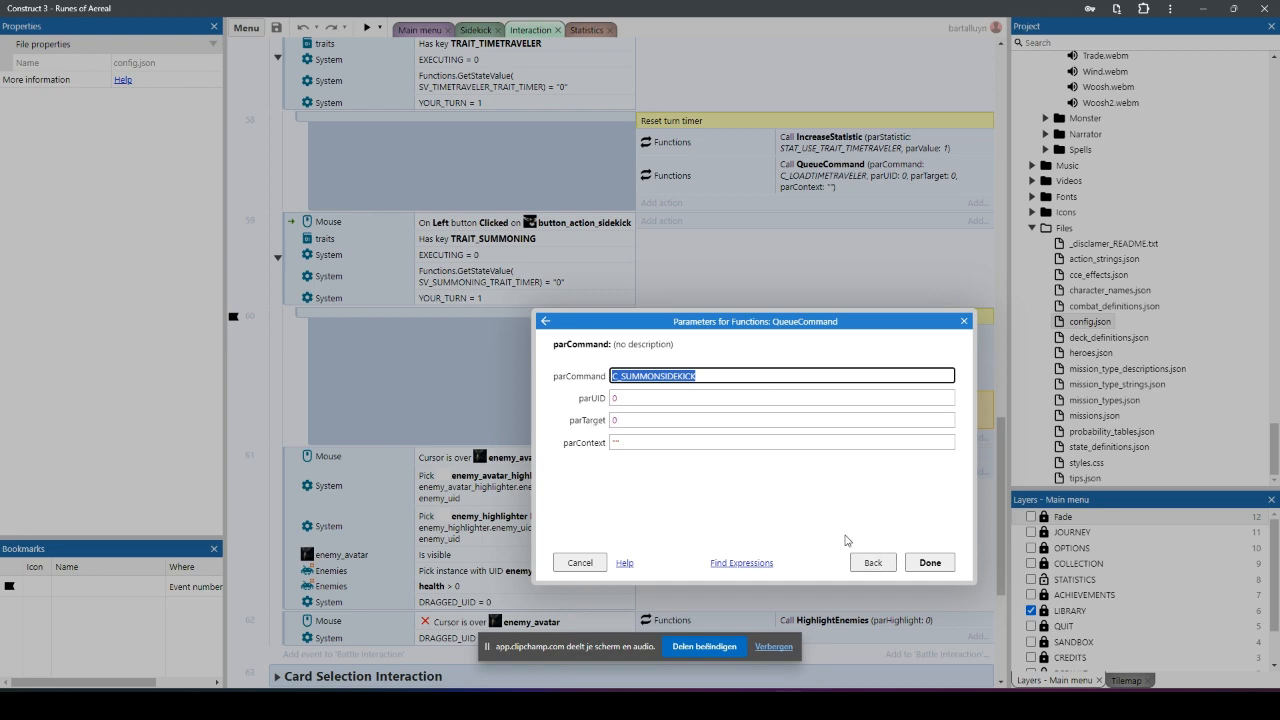
left_click(930, 562)
Step: Open the Command Queue event sheet from the project and go to the start of its global command constants
scroll(1205, 360, "up", 20)
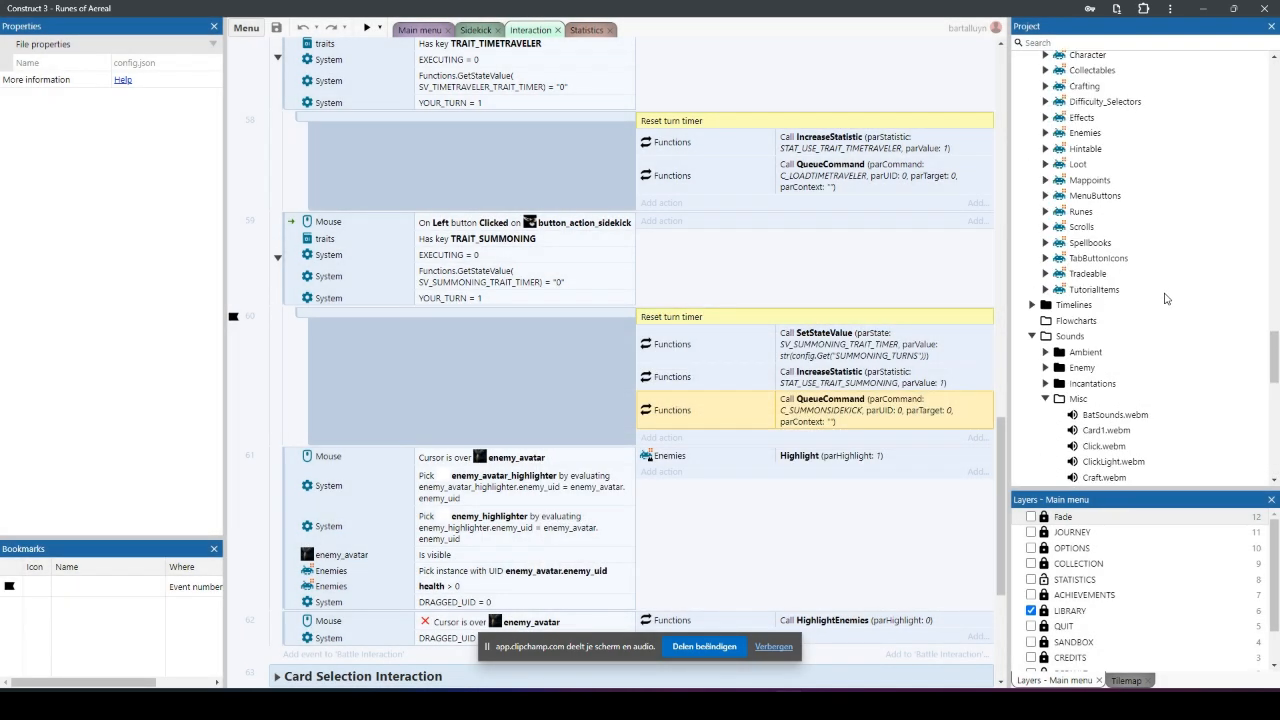
scroll(1165, 298, "up", 3)
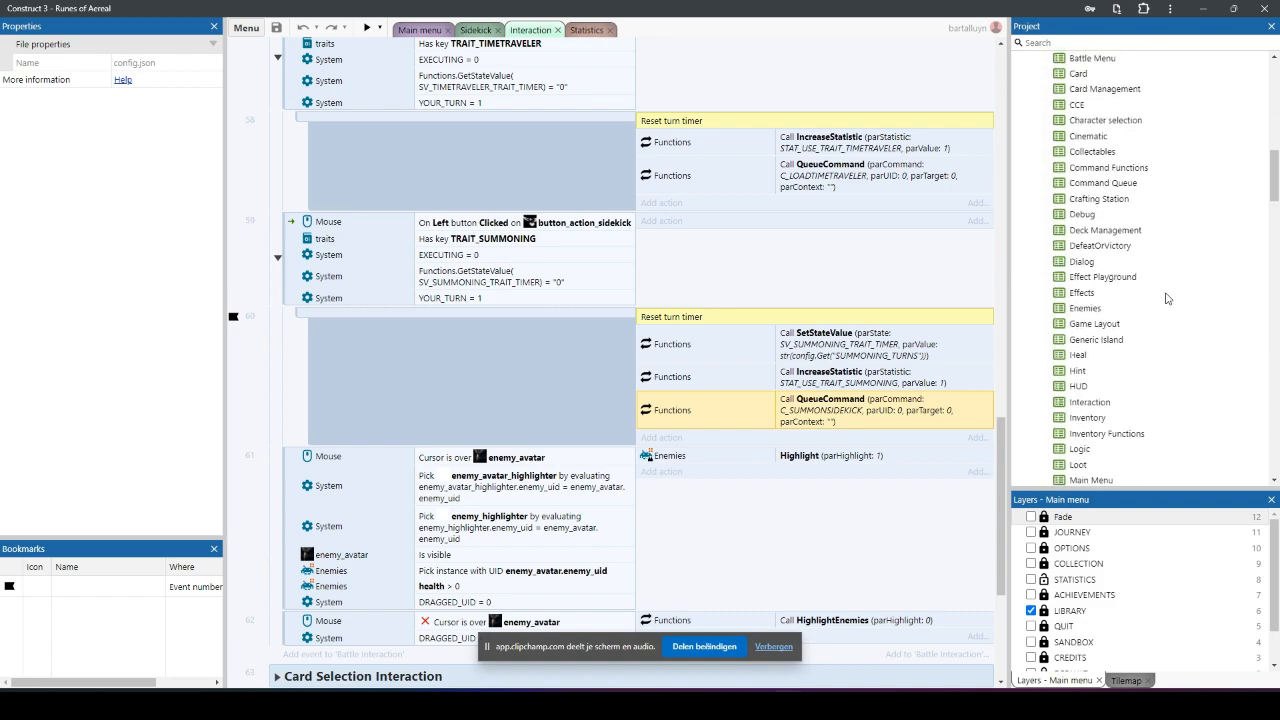
double_click(1110, 184)
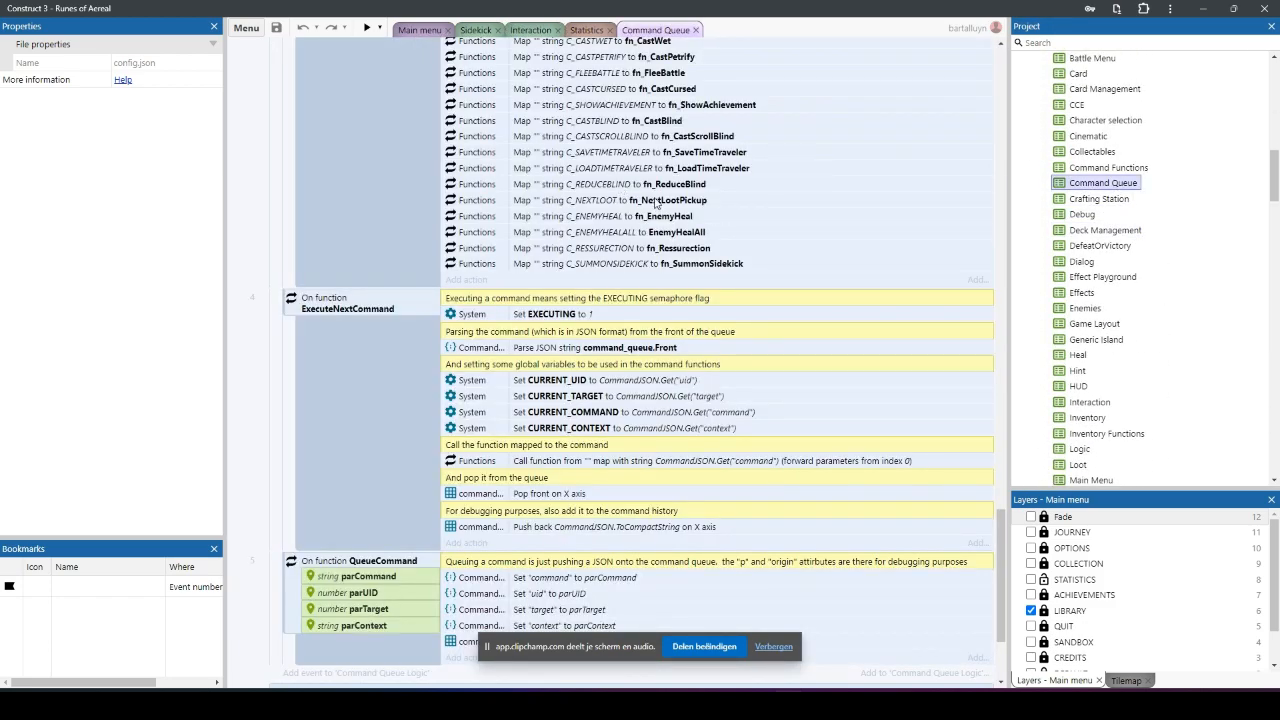
scroll(680, 228, "up", 20)
scroll(685, 230, "up", 10)
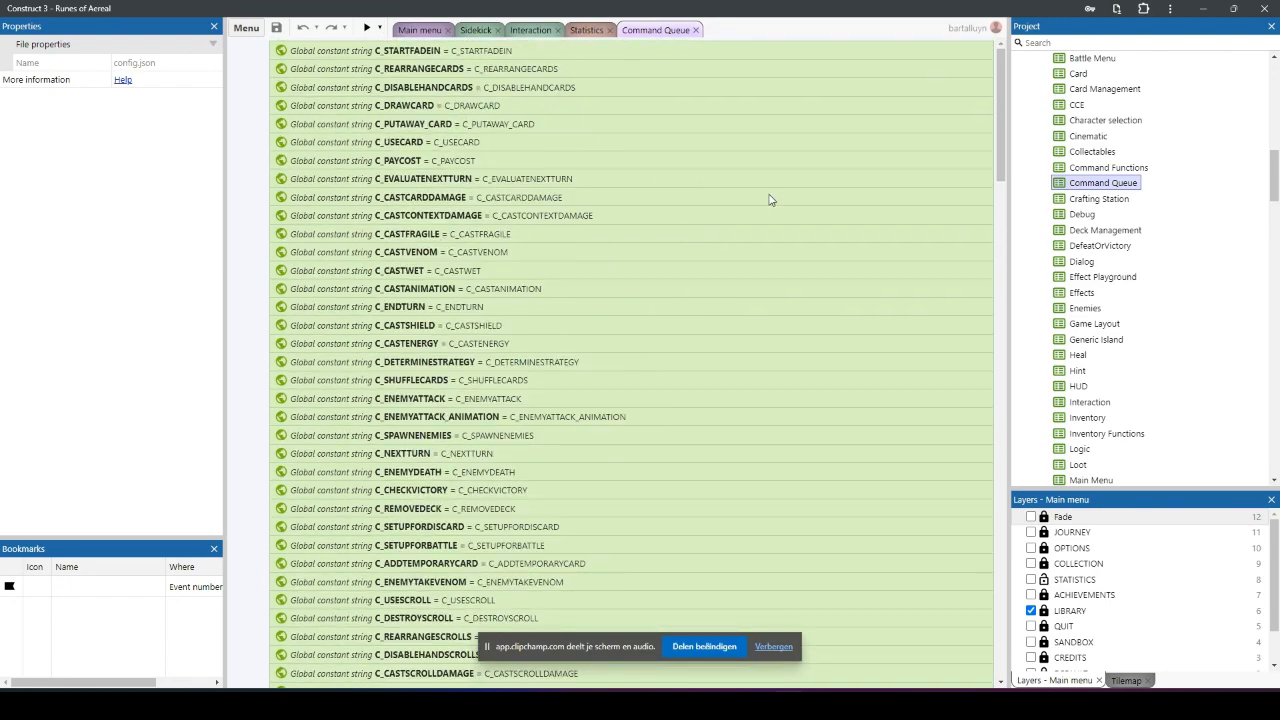
Step: Find the C_SUMMONSIDEKICK global constant above Command Queue Logic, inspect its definition, and close it without changes
scroll(769, 199, "down", 15)
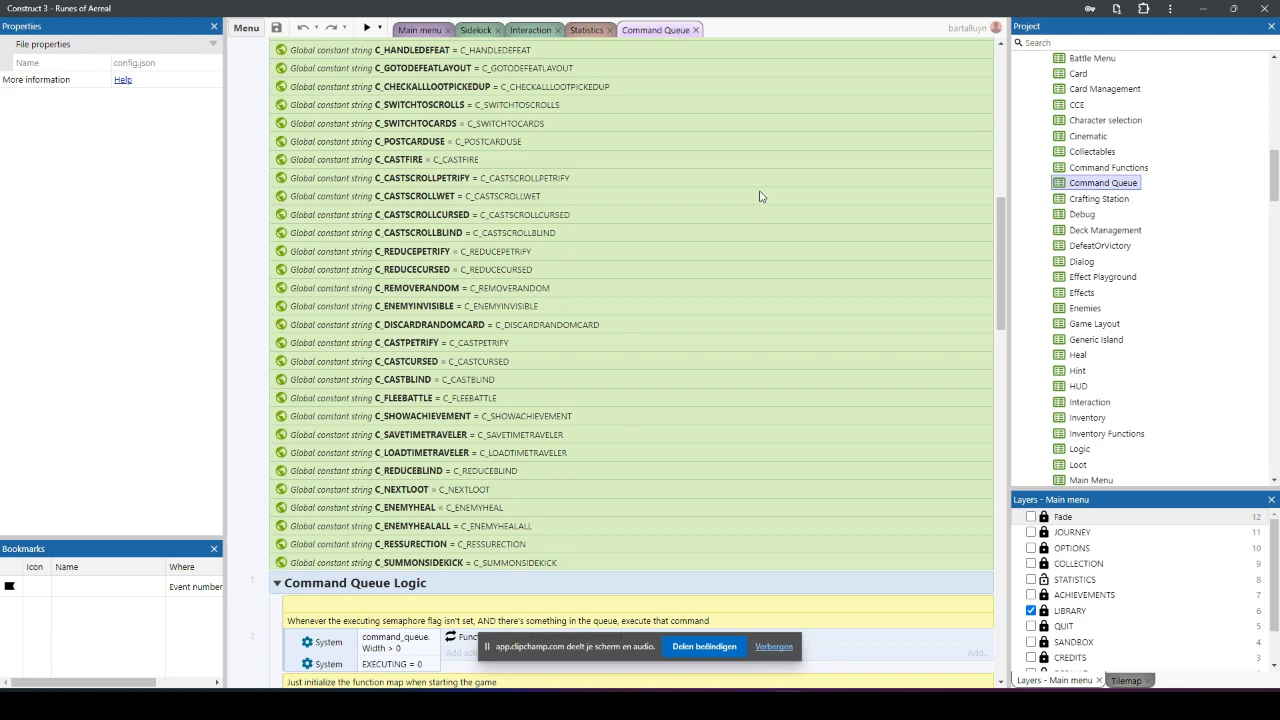
scroll(686, 239, "down", 2)
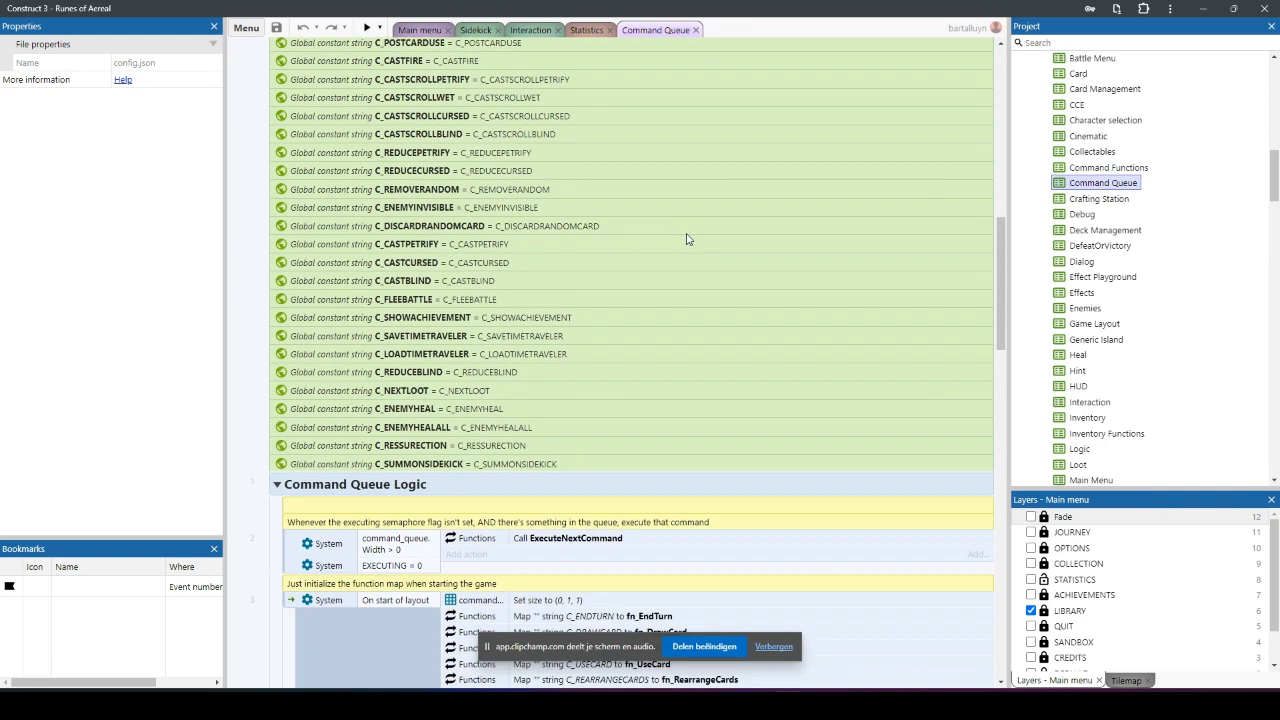
scroll(686, 239, "down", 3)
double_click(476, 297)
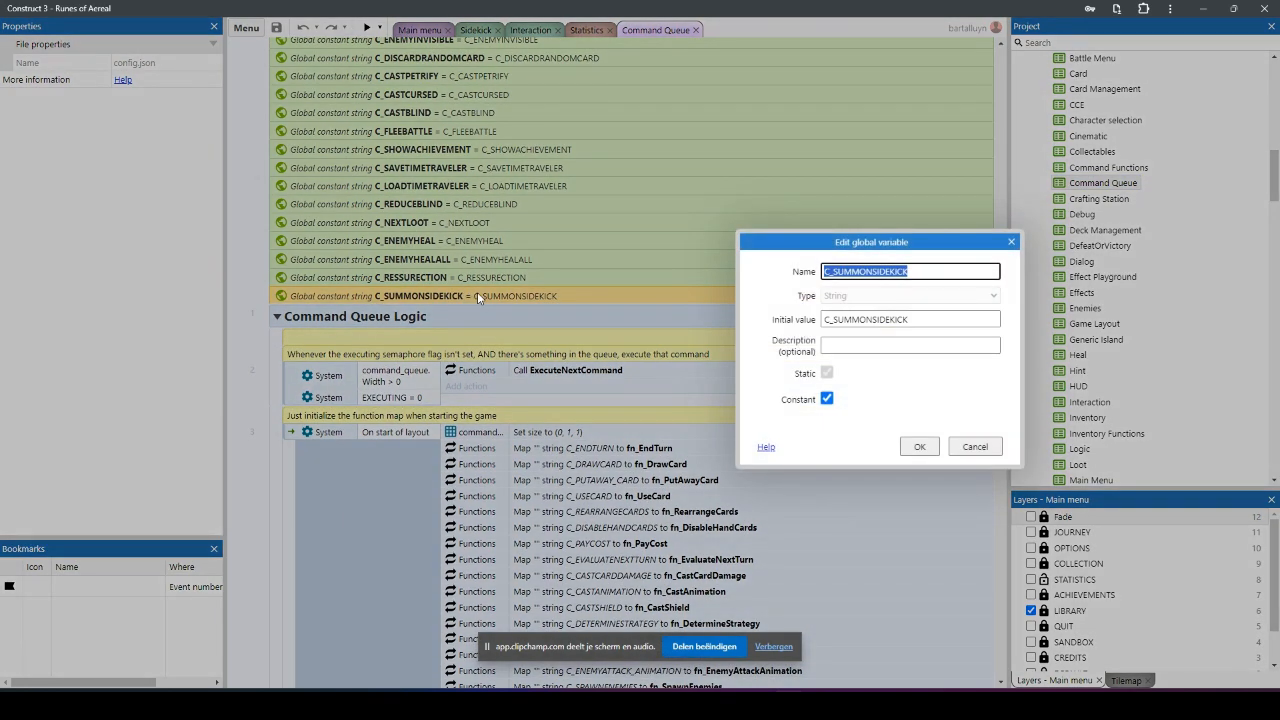
left_click(1011, 241)
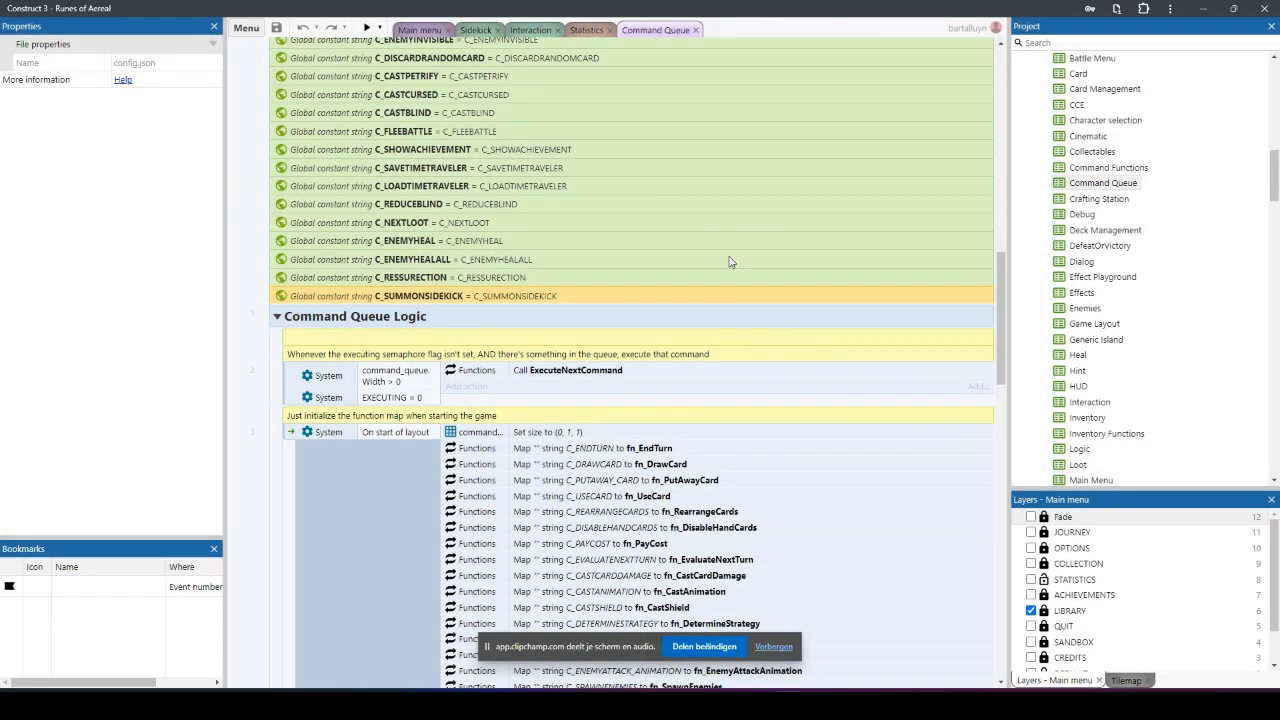
Step: Find the C_SUMMONSIDEKICK function mapping in the start-of-layout event, inspect its string and function parameters, and close it without changes
scroll(729, 262, "down", 5)
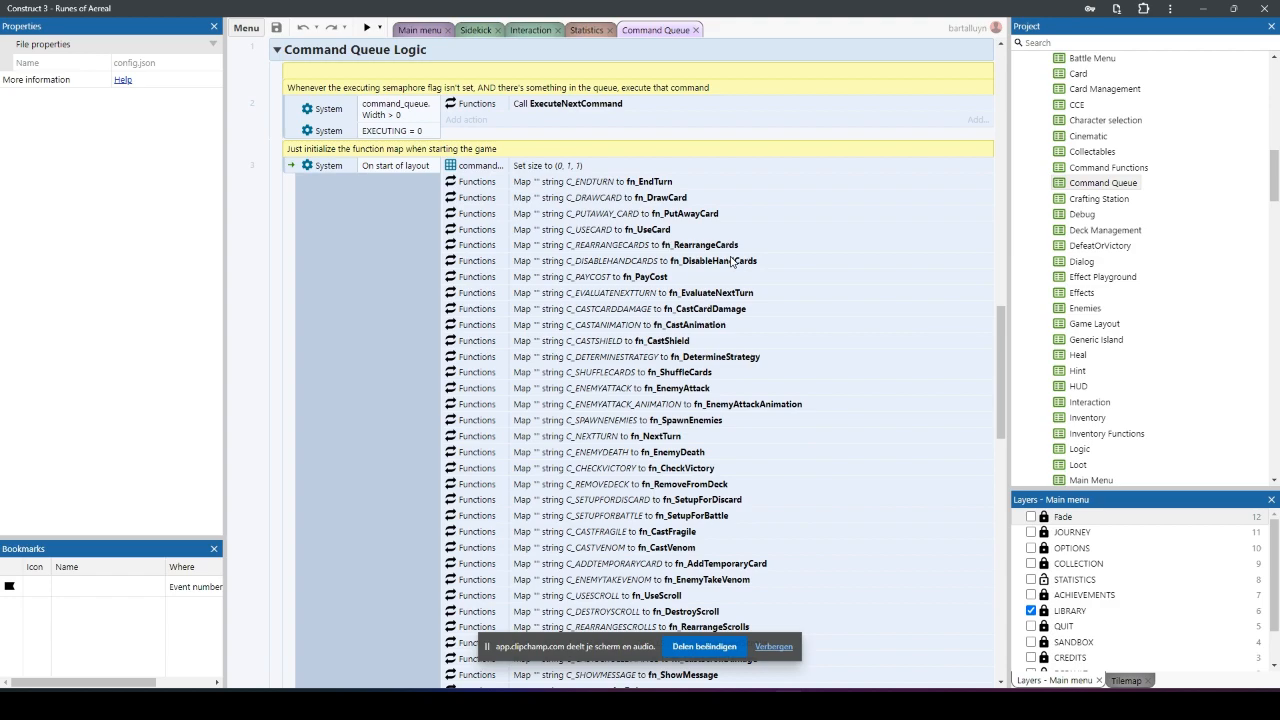
scroll(730, 262, "down", 4)
scroll(730, 262, "up", 5)
scroll(730, 262, "down", 10)
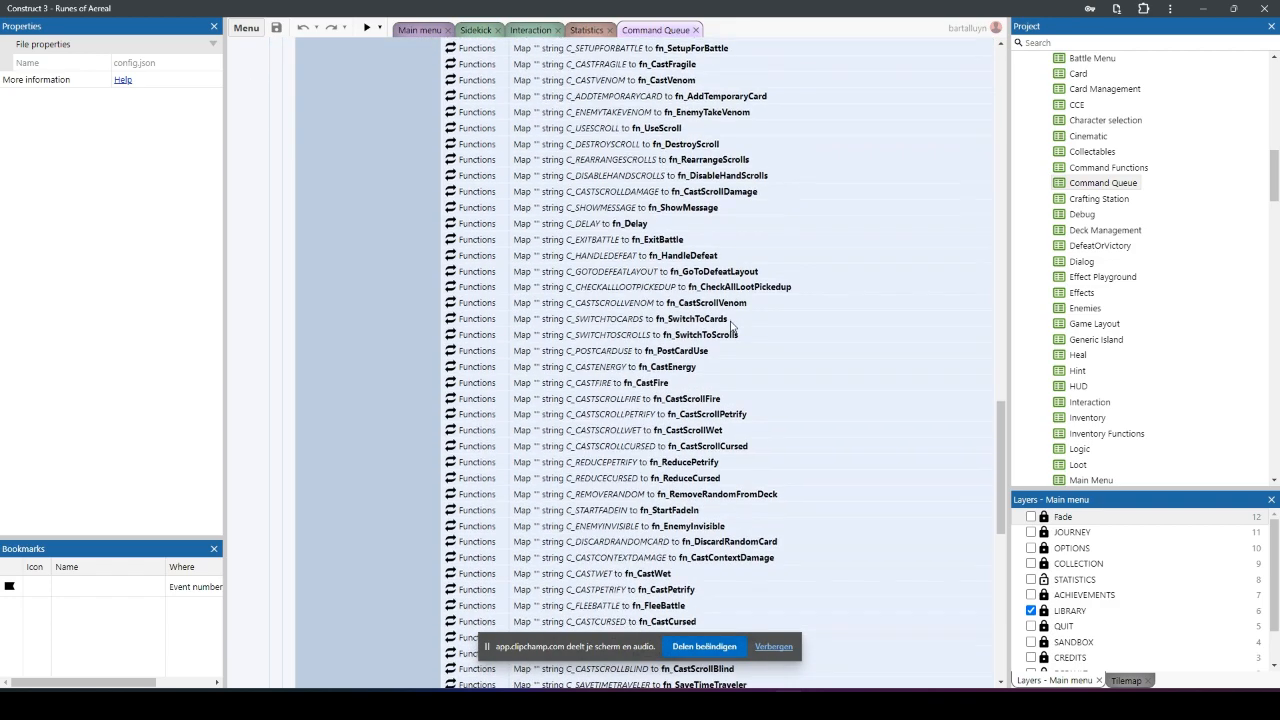
scroll(730, 334, "down", 8)
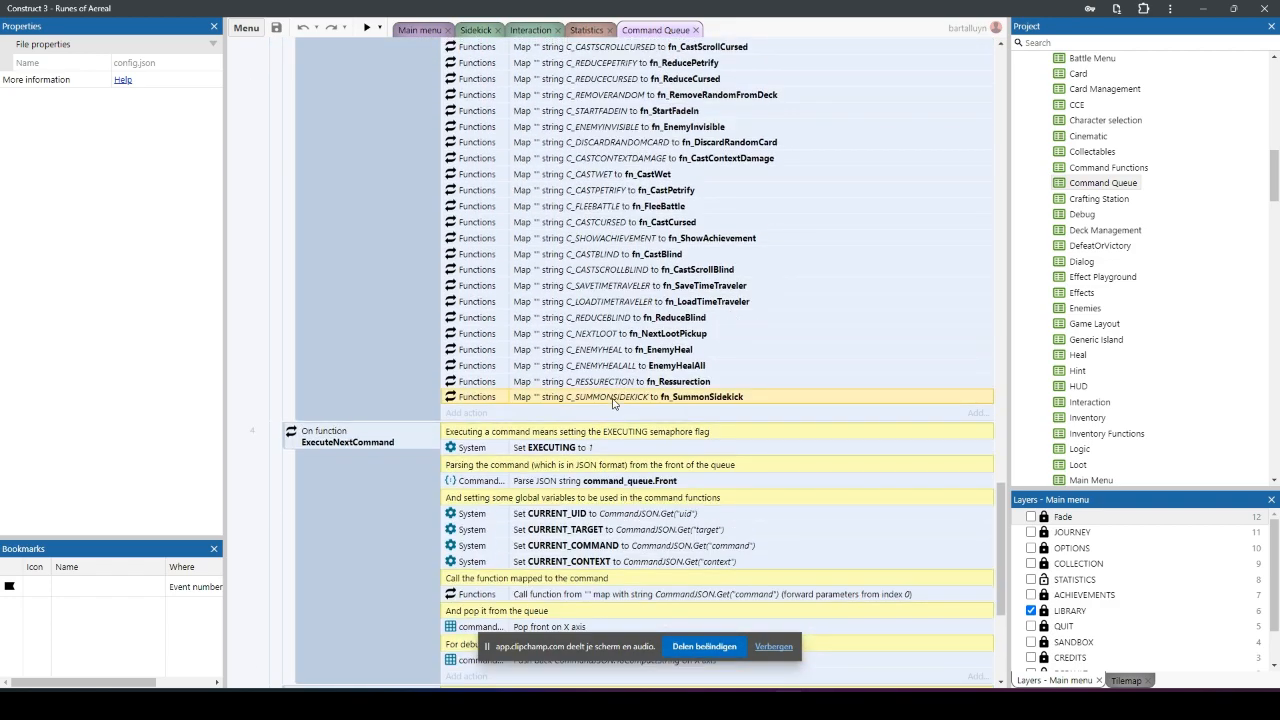
double_click(614, 398)
left_click(684, 398)
left_click_drag(684, 398, 575, 406)
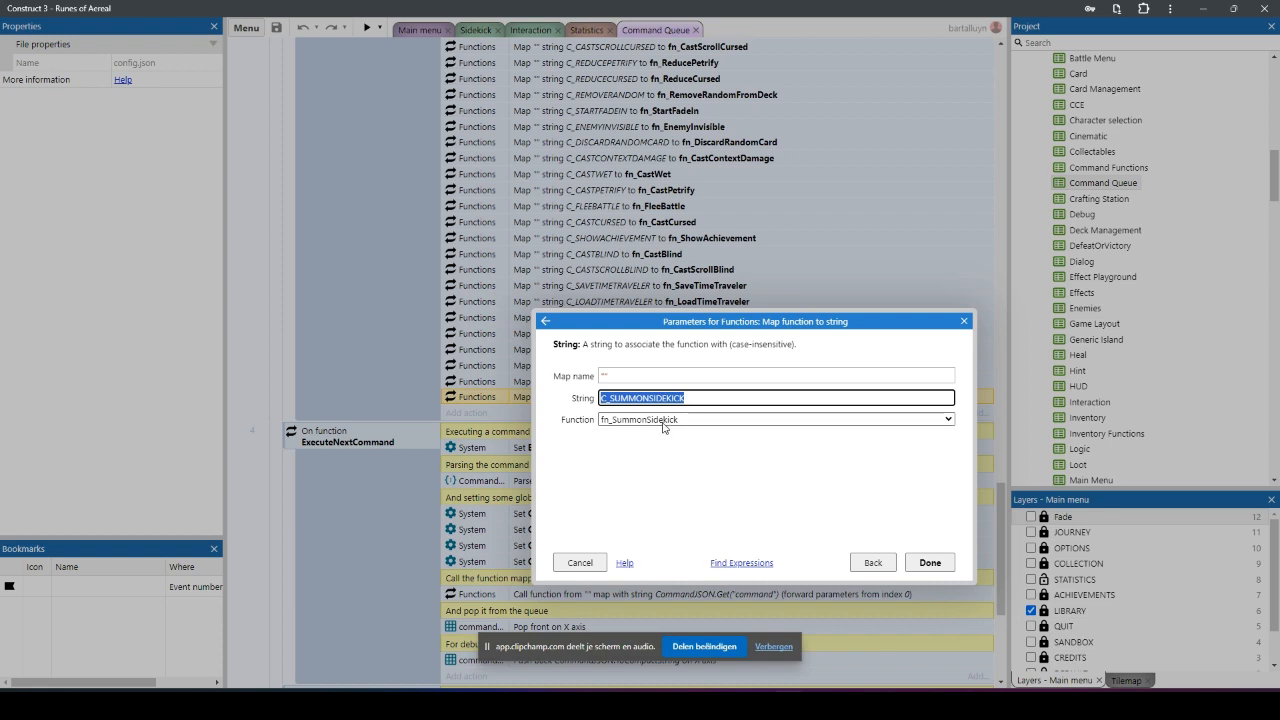
left_click(930, 562)
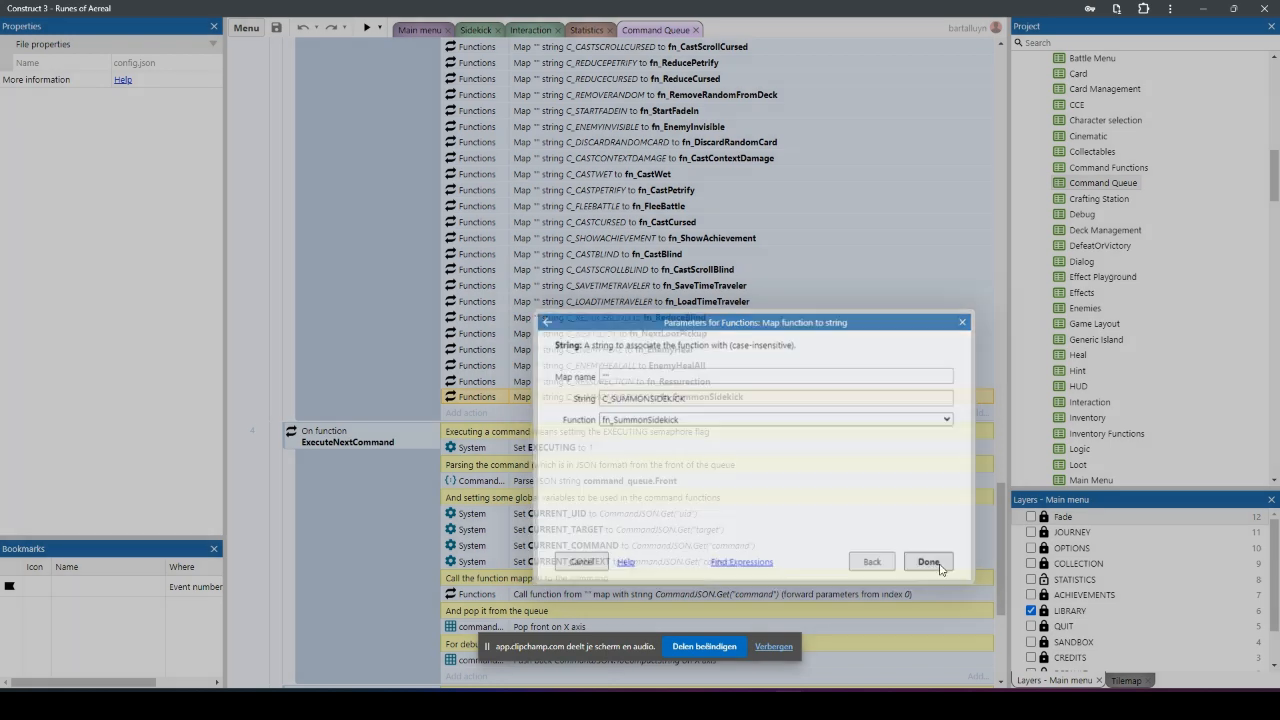
Step: Review the ExecuteNextCommand function, examining its EXECUTING flag and the action that calls the mapped function
scroll(440, 515, "down", 4)
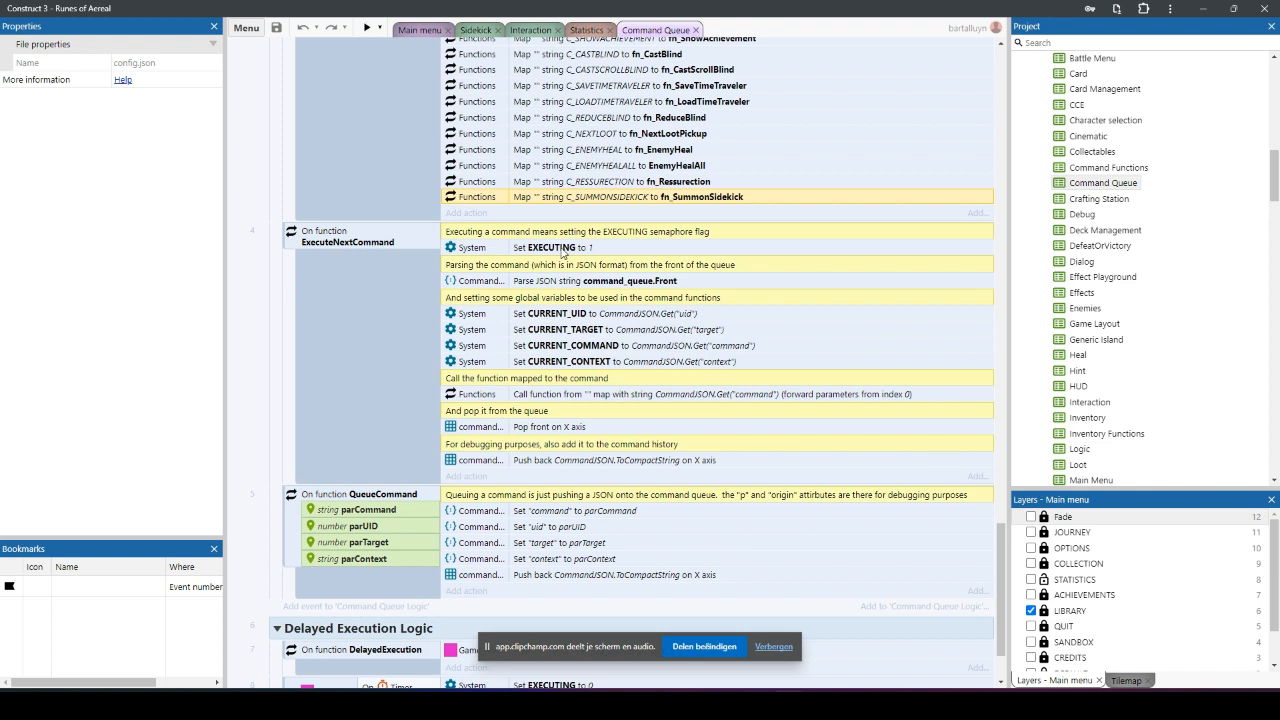
left_click(562, 252)
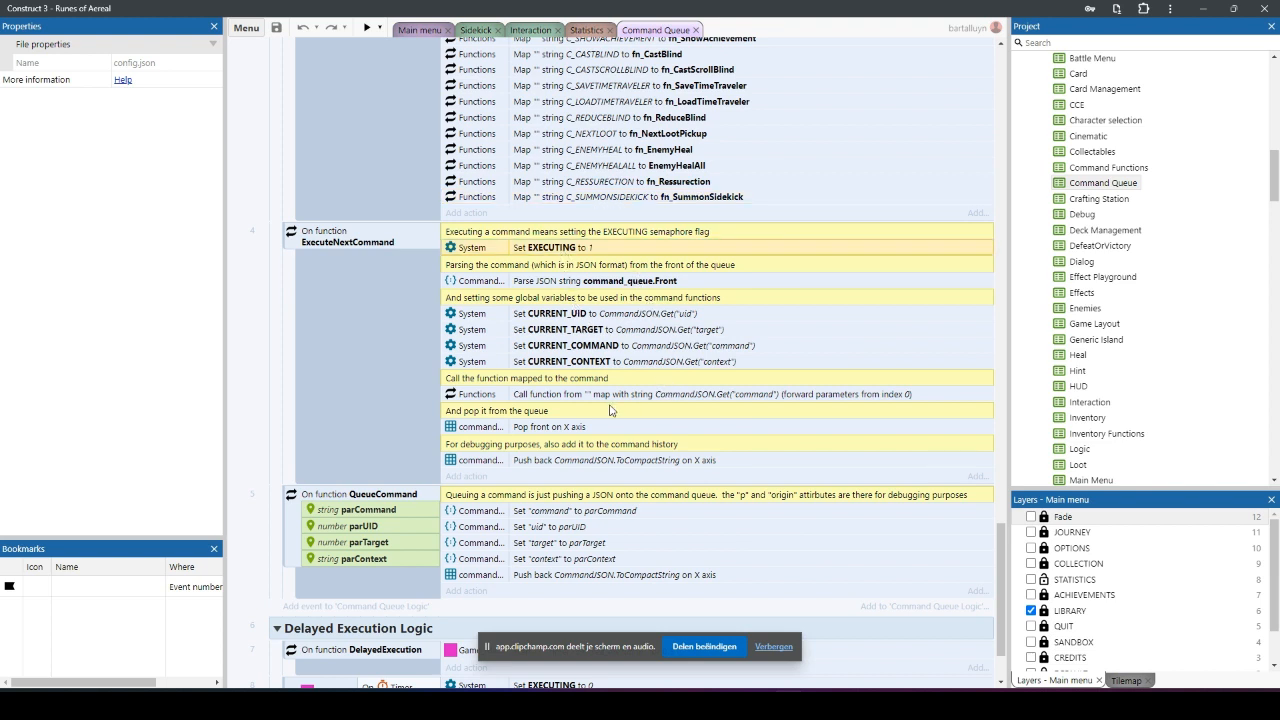
left_click(574, 398)
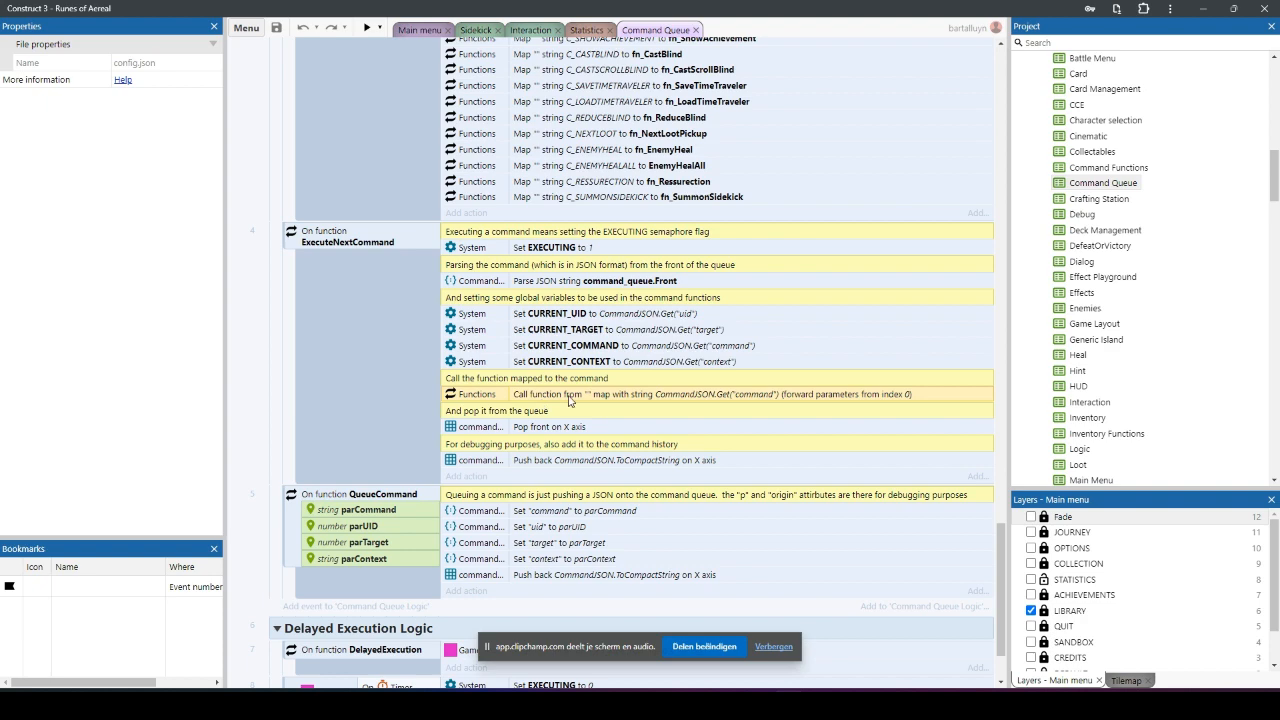
Step: Go back through the function map and select the action mapping C_SUMMONSIDEKICK to fn_SummonSidekick
scroll(688, 297, "up", 5)
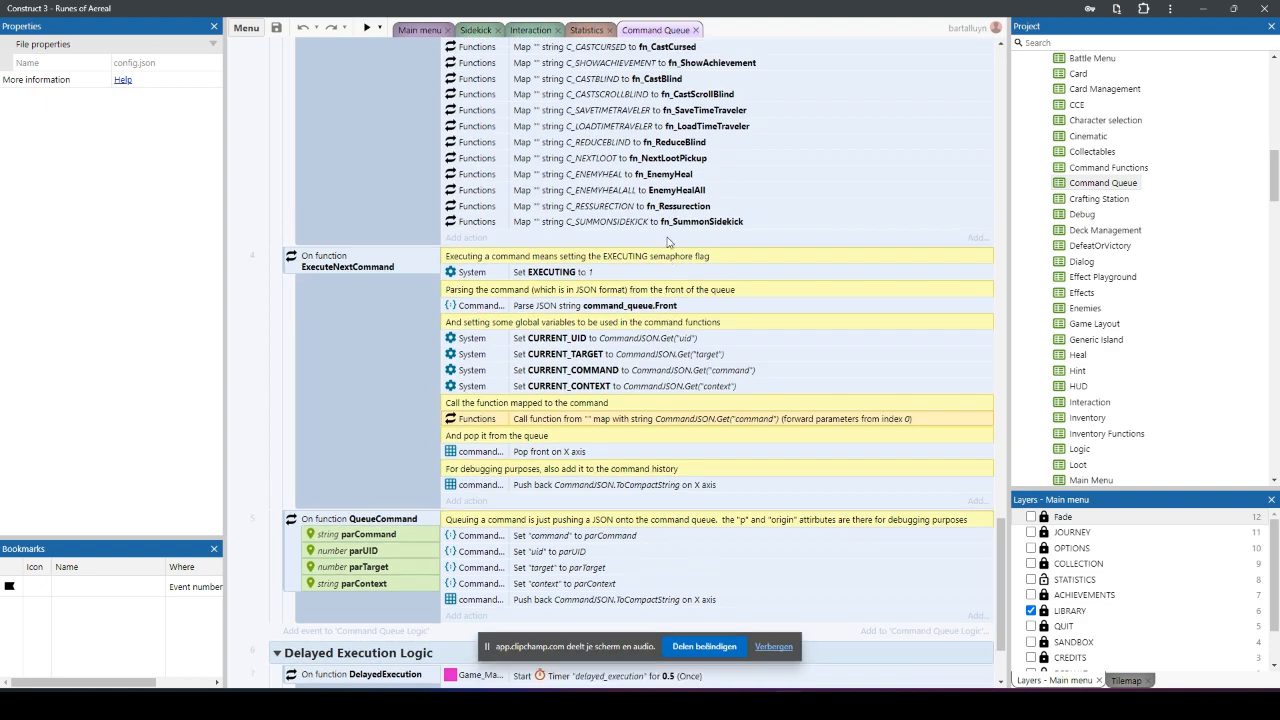
scroll(659, 251, "up", 10)
scroll(635, 258, "down", 7)
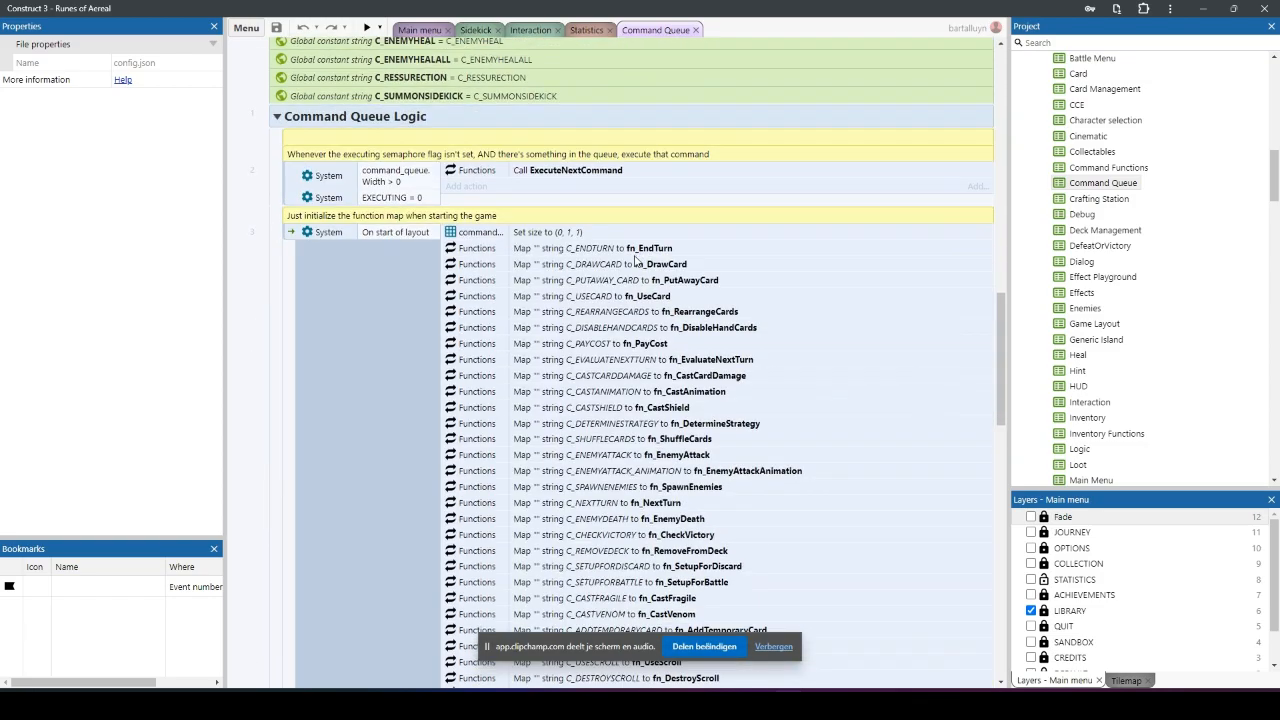
scroll(635, 258, "down", 10)
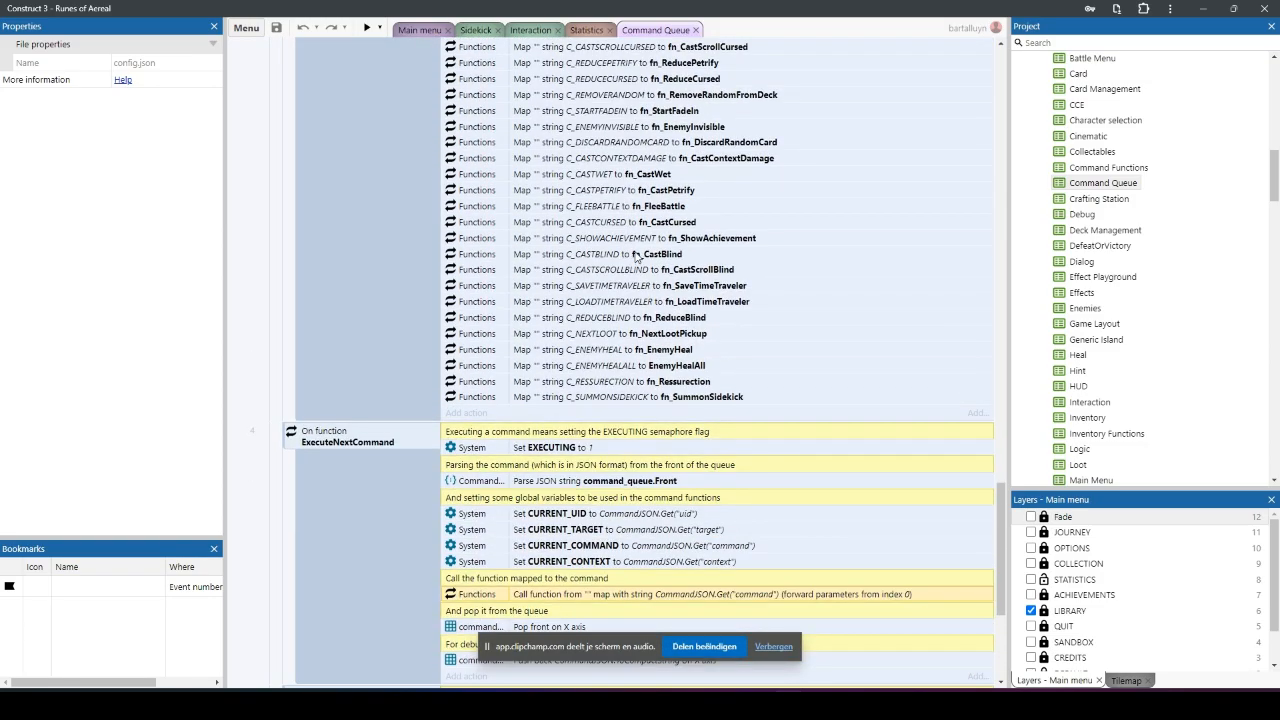
scroll(635, 258, "down", 3)
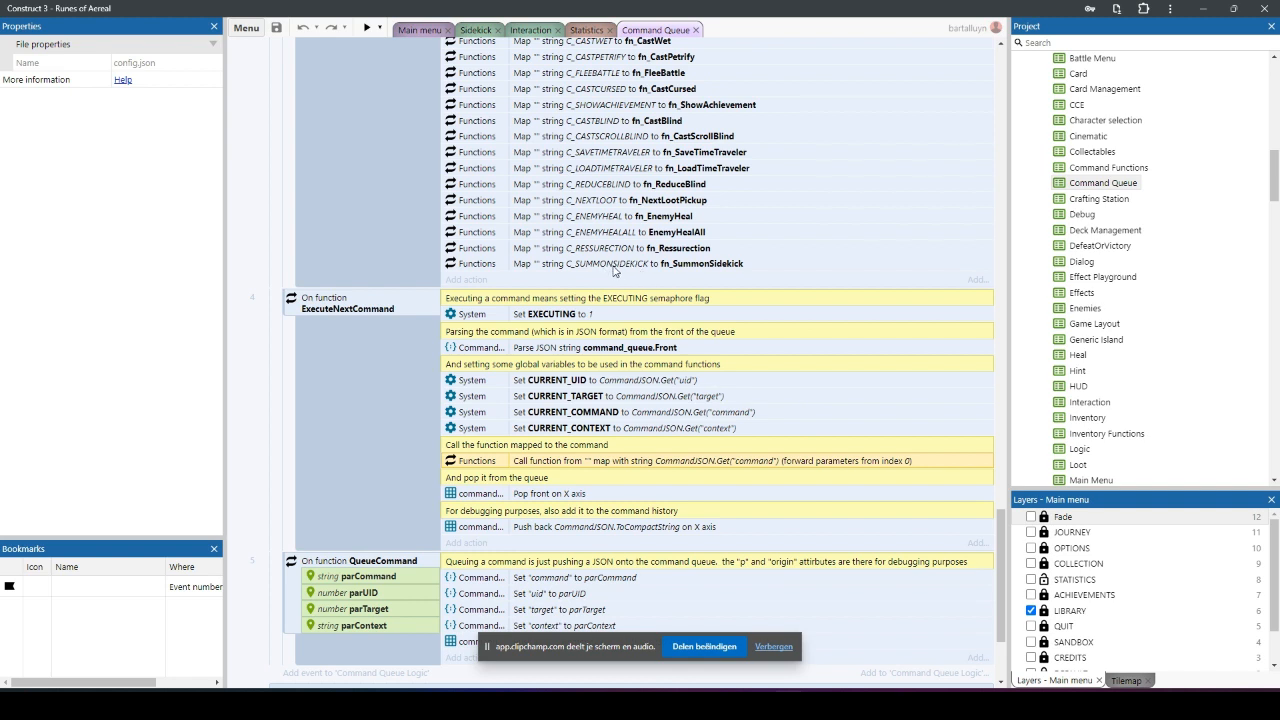
left_click(610, 264)
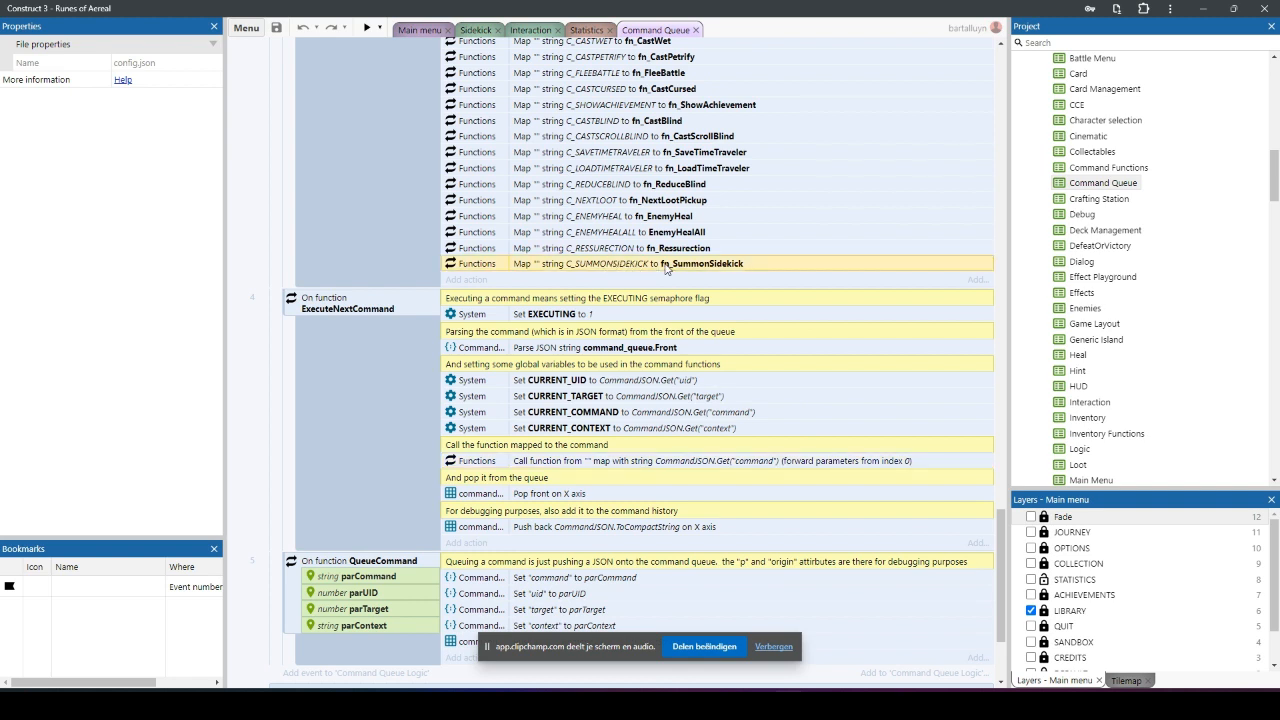
Step: Open the Command Functions event sheet, browse its functions, and compare them with the mappings in the Command Queue sheet
double_click(1100, 167)
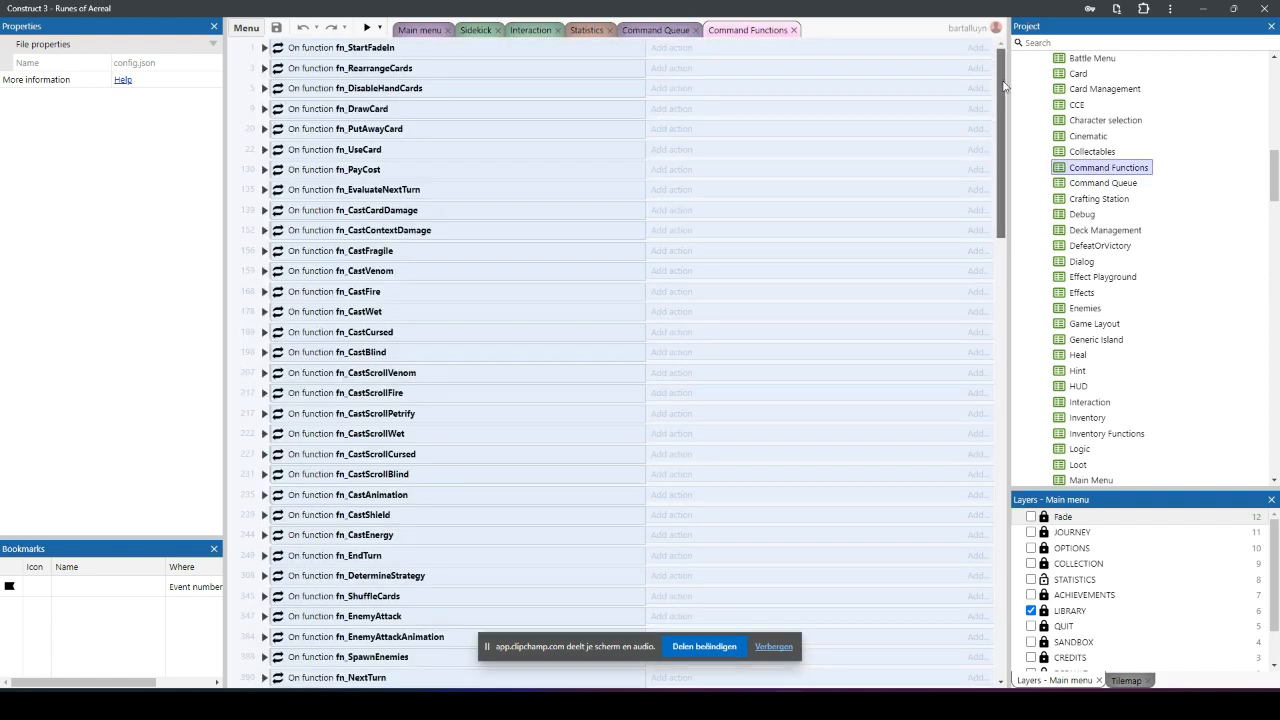
left_click_drag(999, 82, 993, 218)
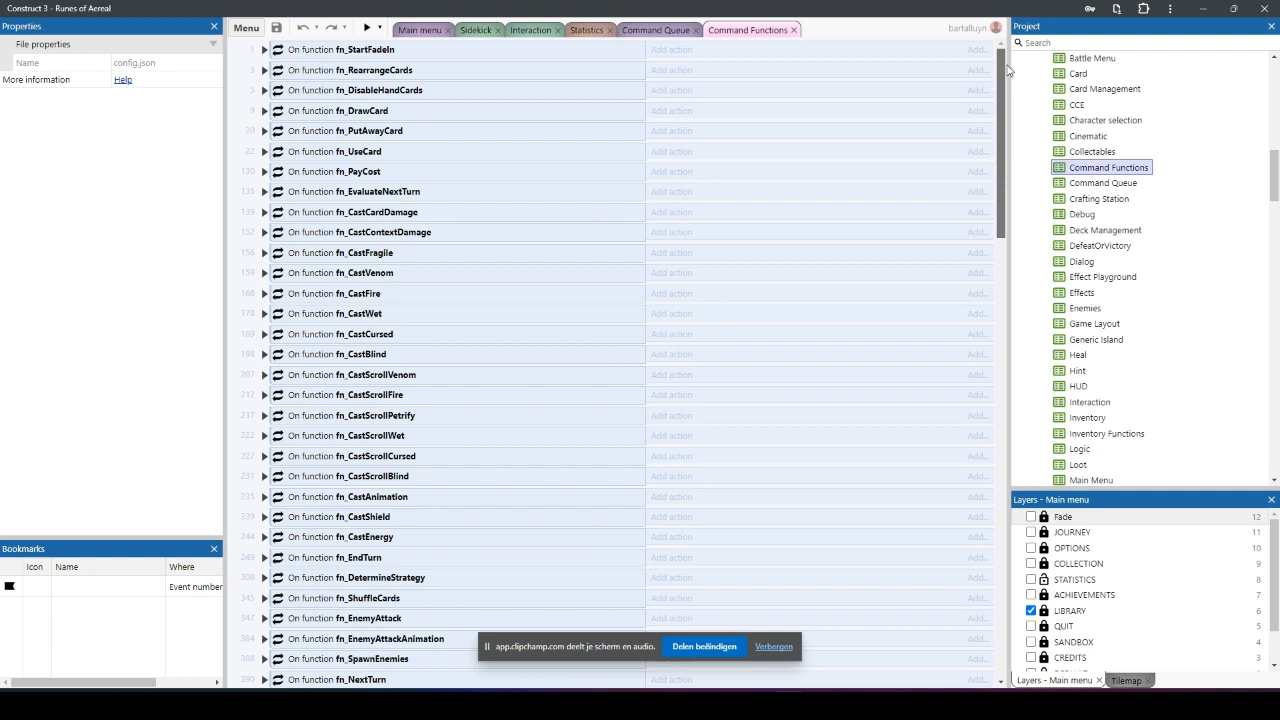
scroll(1000, 82, "down", 3)
scroll(1000, 82, "up", 3)
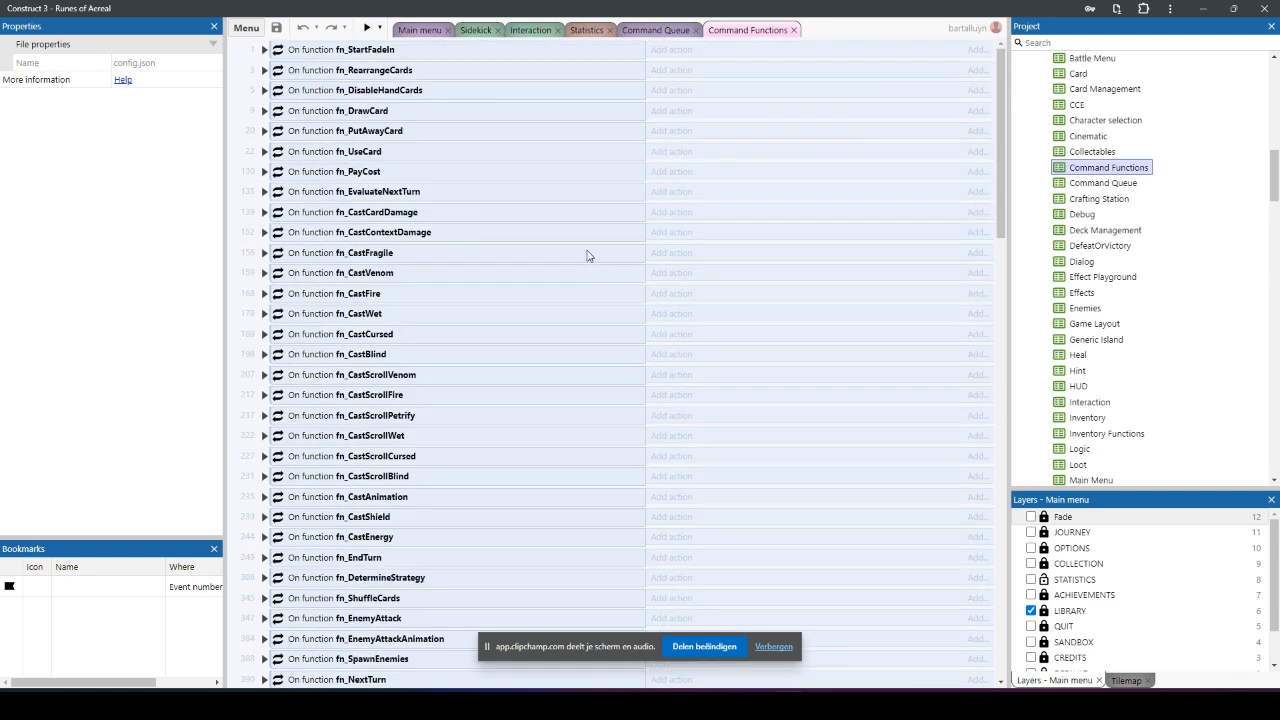
left_click(666, 30)
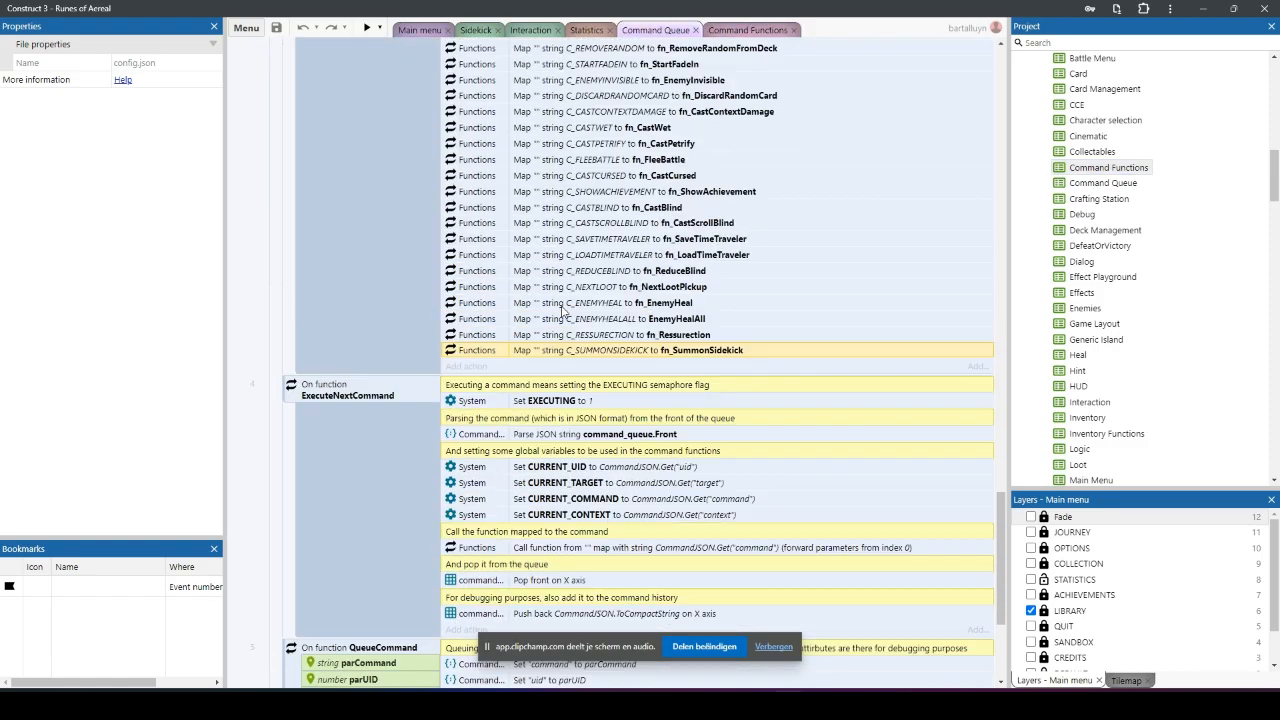
scroll(543, 295, "up", 5)
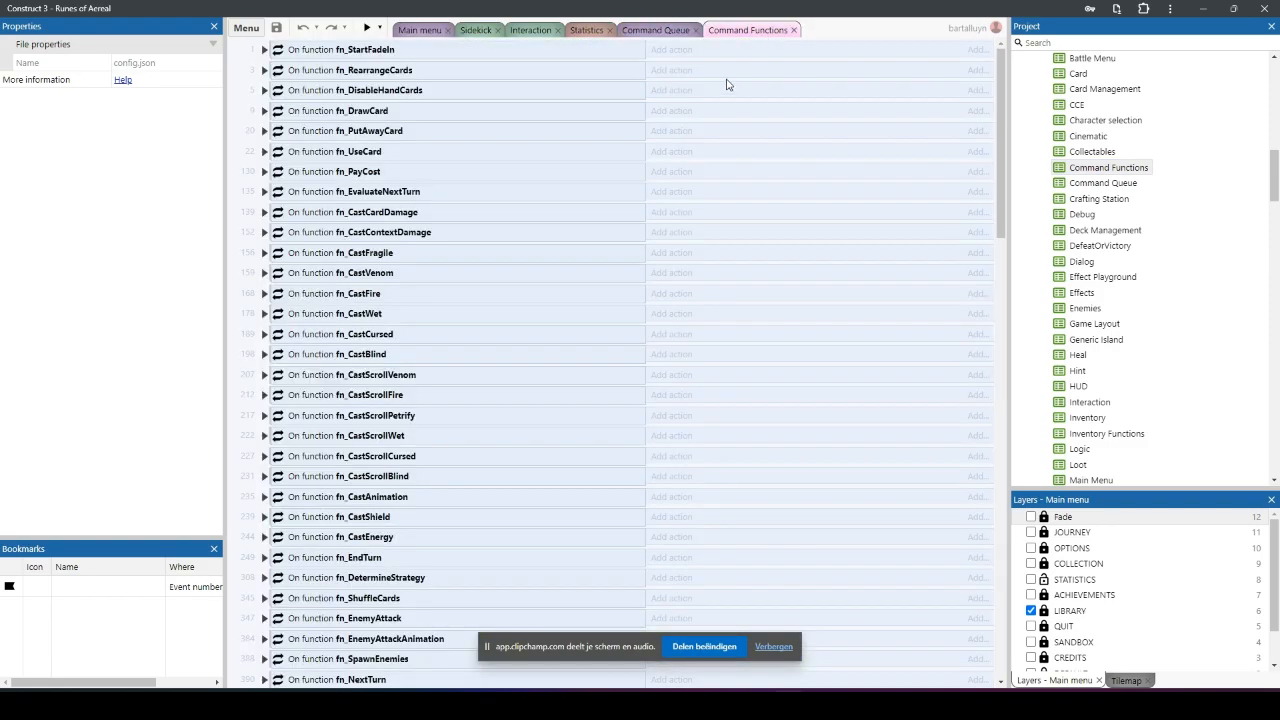
Step: In the Command Functions sheet, collapse fn_ExitBattle and examine fn_SummonSidekick with its PlaySound call
left_click(758, 30)
scroll(654, 332, "down", 10)
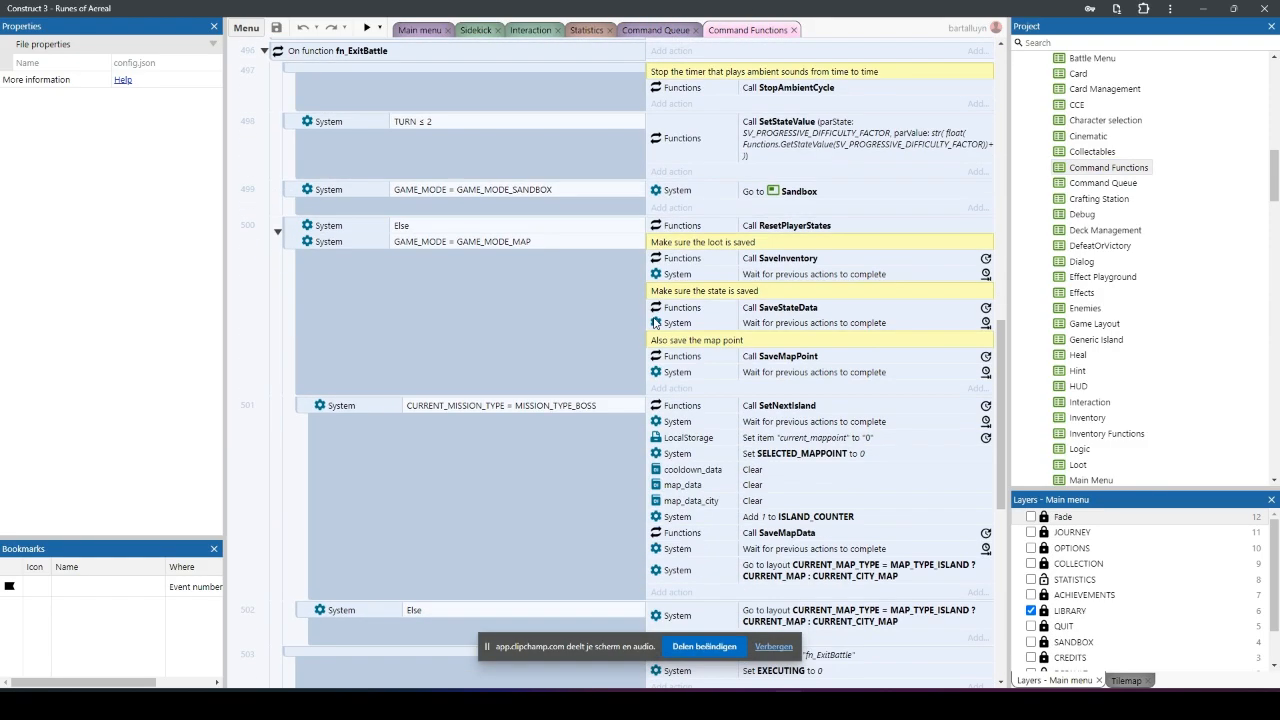
scroll(500, 306, "up", 2)
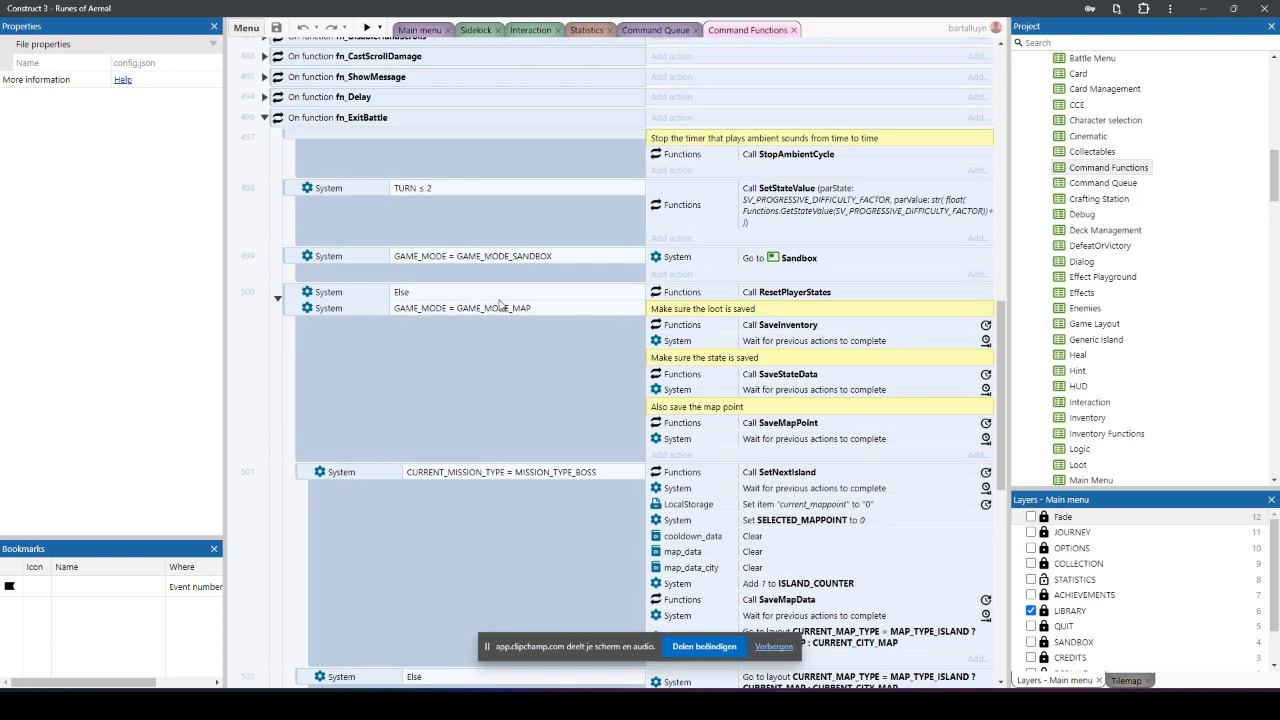
left_click(264, 118)
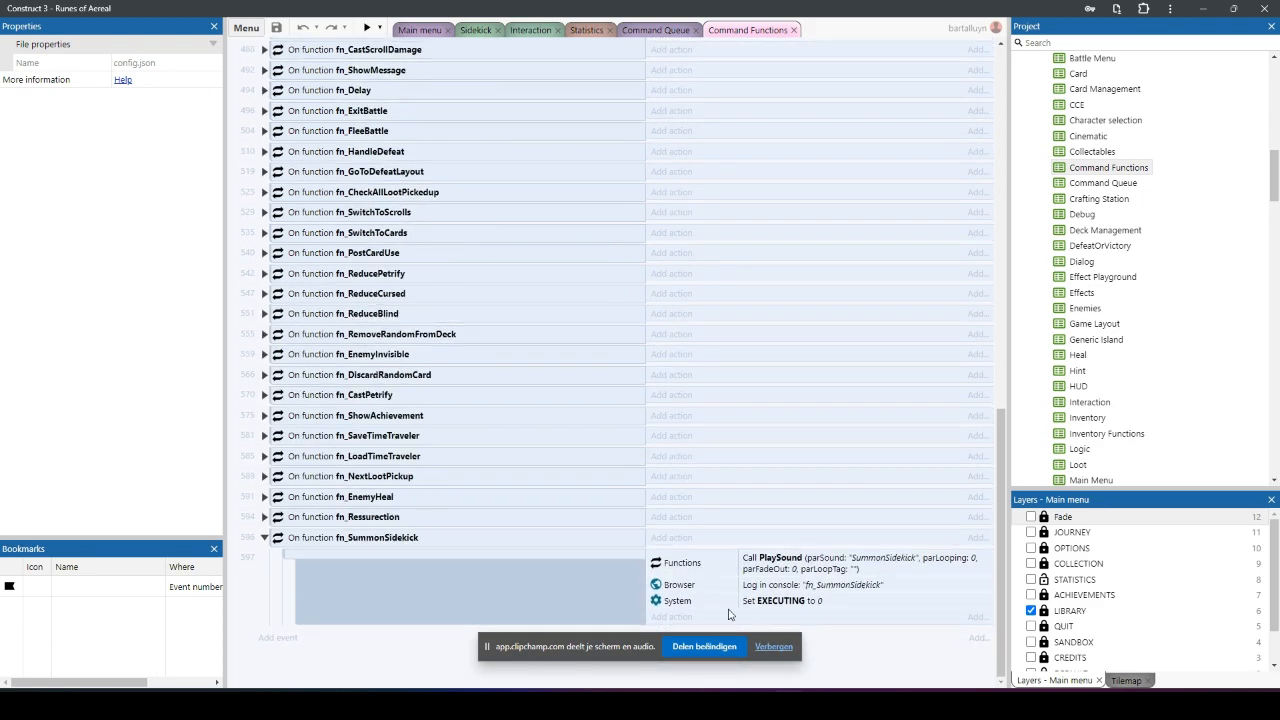
left_click(343, 543)
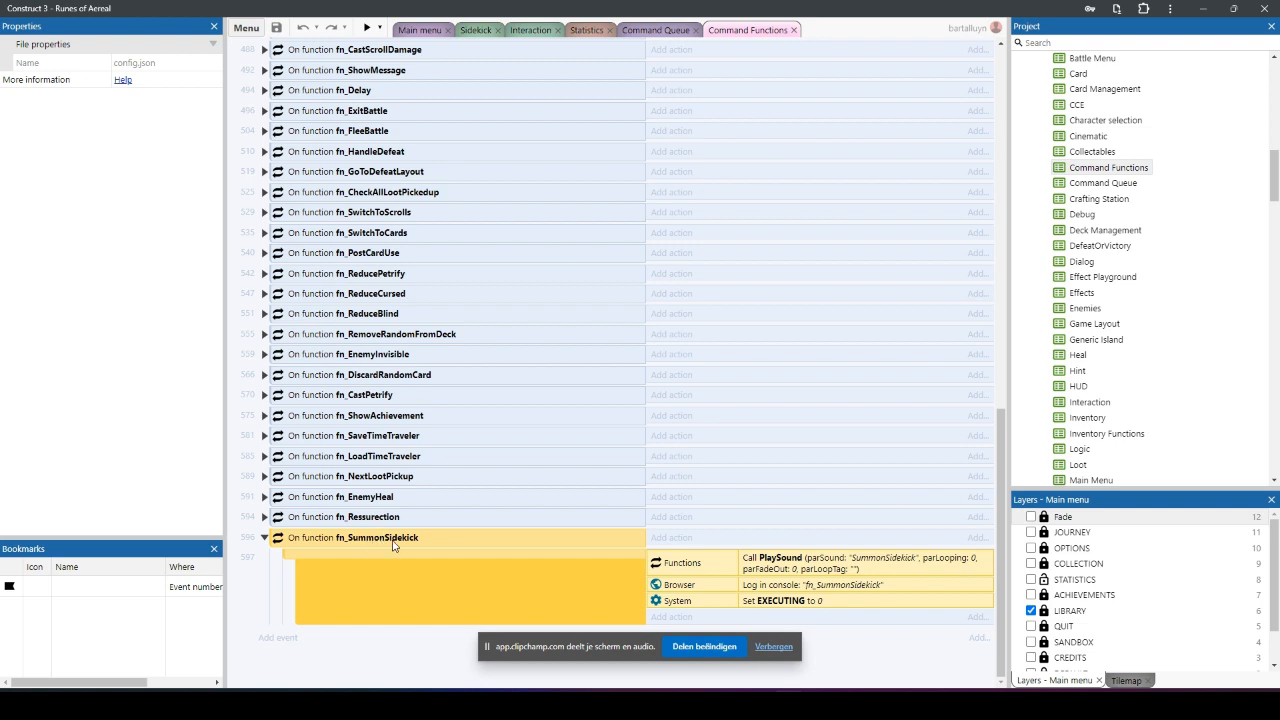
left_click(870, 570)
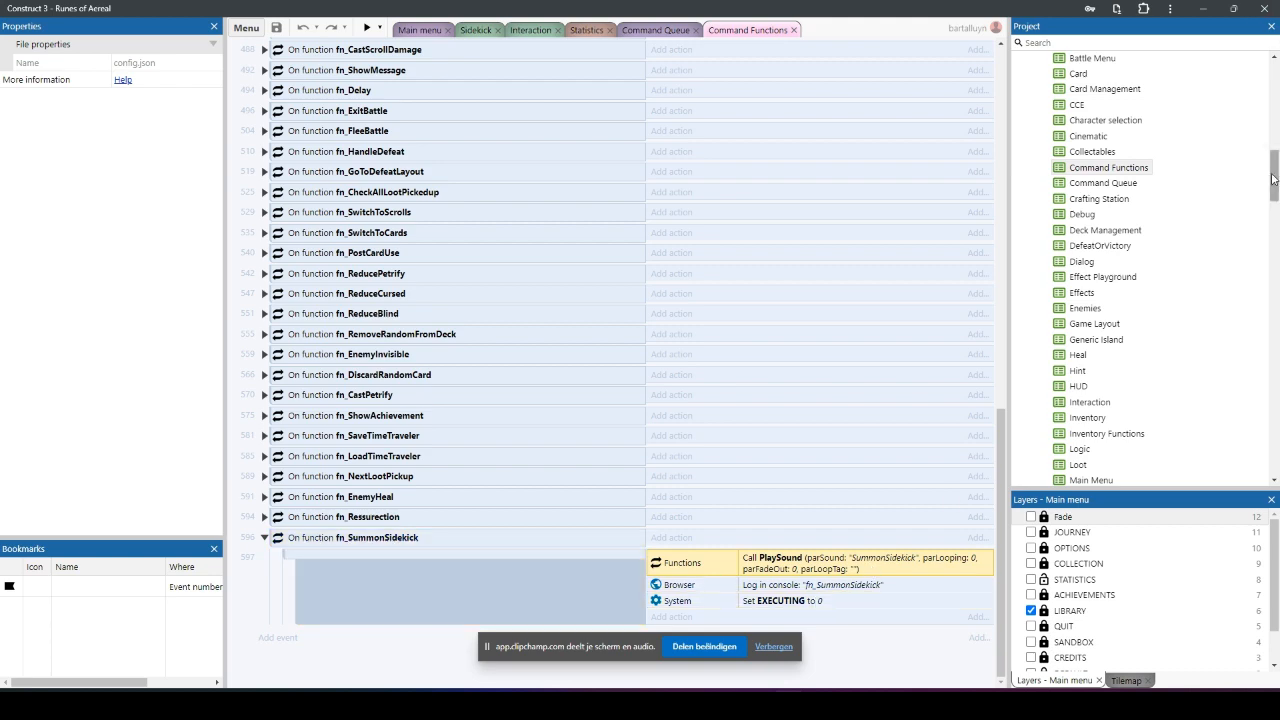
Step: Preview the SummonSidekick.webm sound from the project's Misc sounds folder and close the preview
left_click_drag(1274, 177, 1258, 545)
scroll(1110, 370, "up", 1)
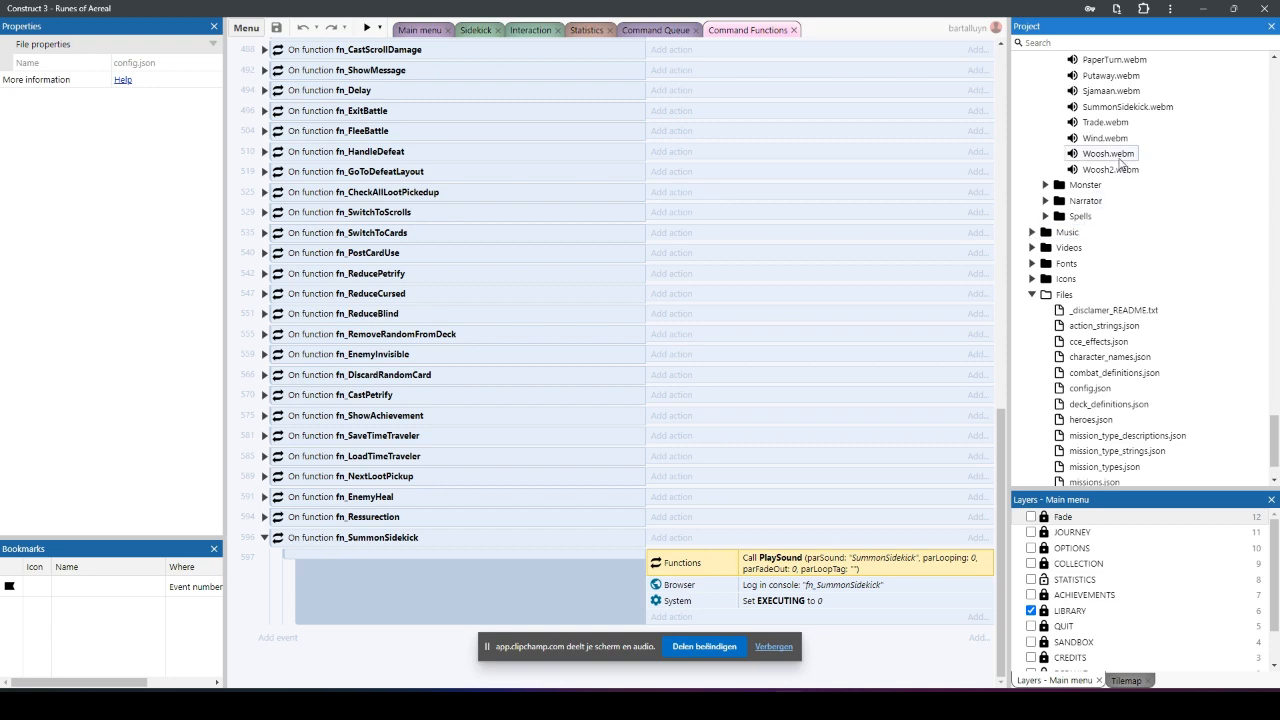
double_click(1127, 106)
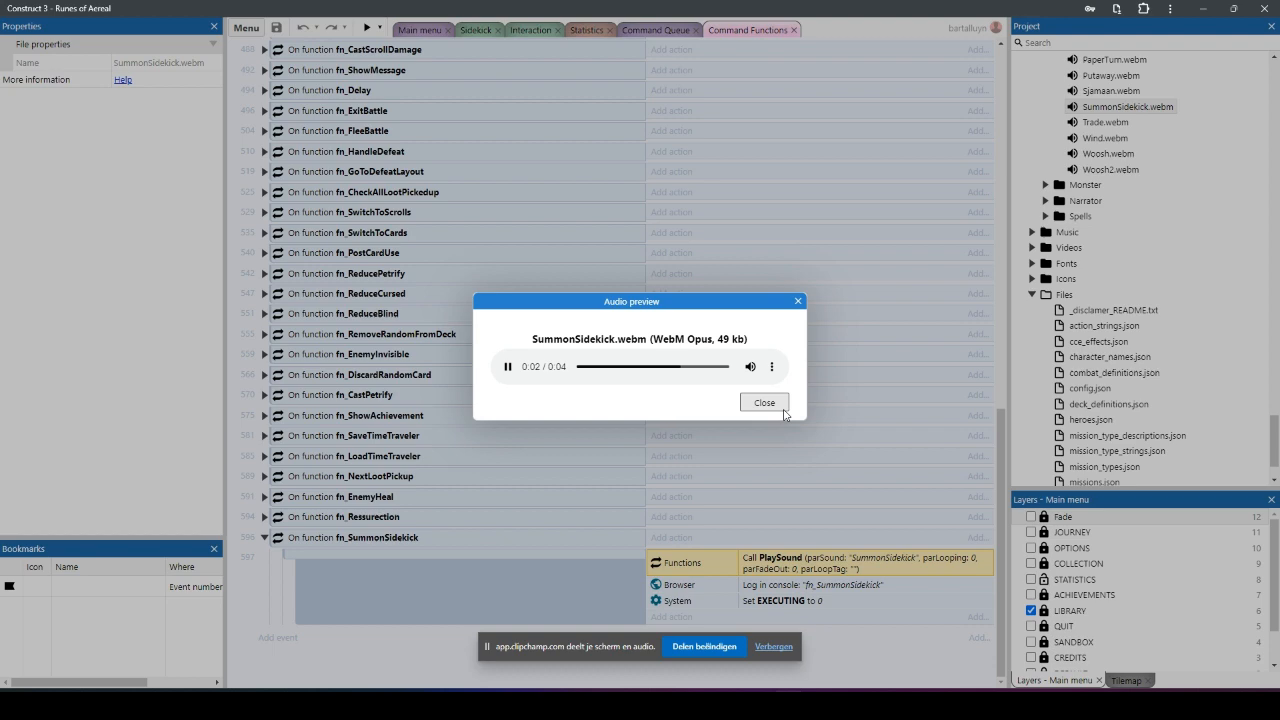
left_click(772, 406)
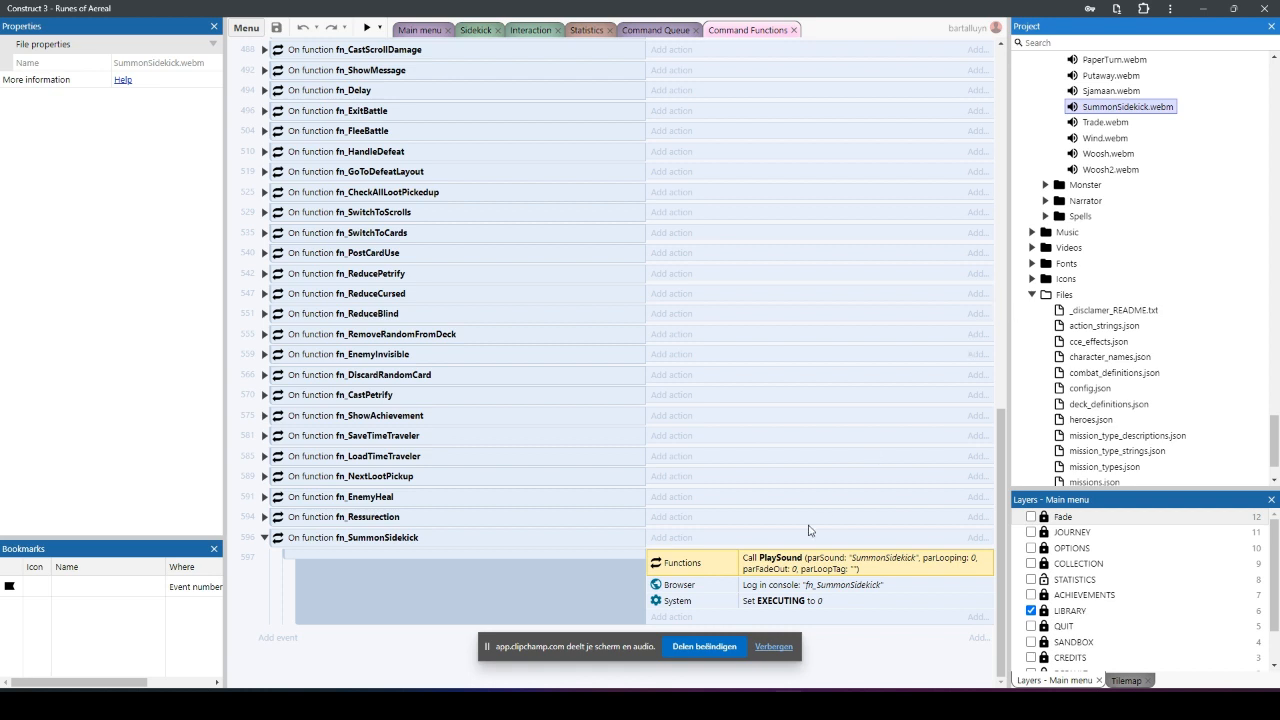
Step: Review the console log action and the action setting EXECUTING to 0 in fn_SummonSidekick
left_click(811, 593)
left_click(800, 603)
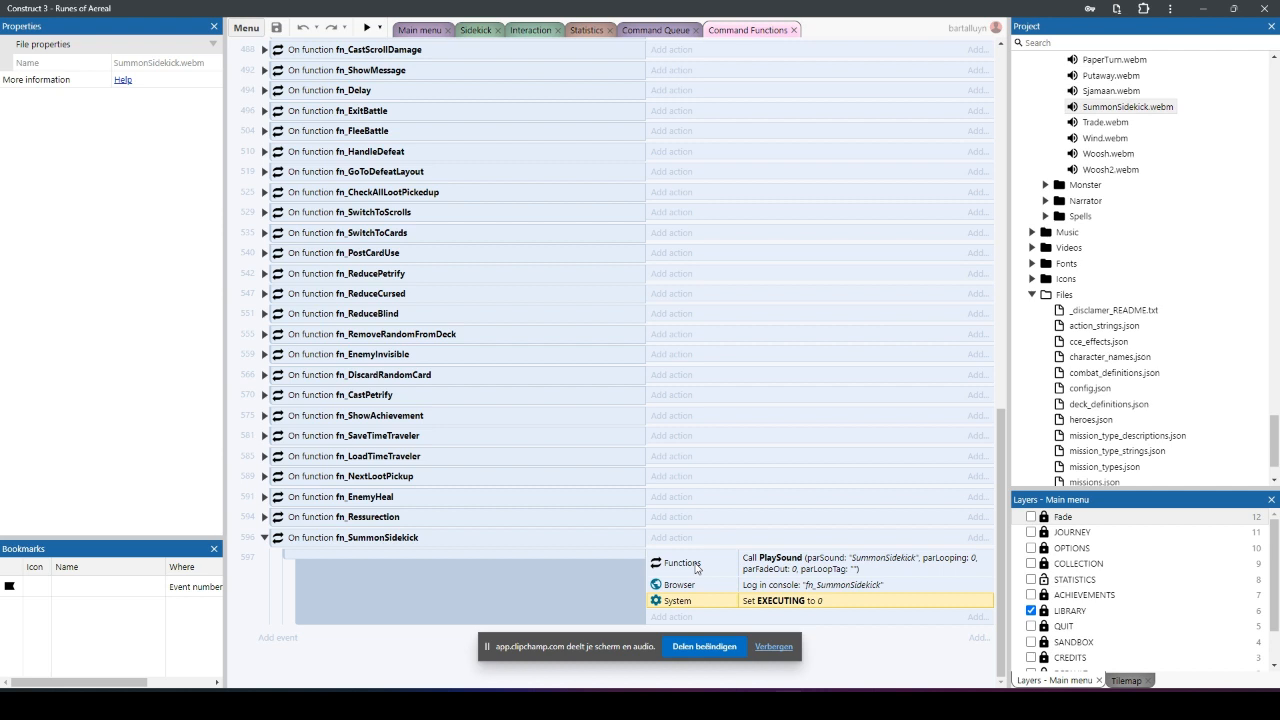
left_click(761, 586)
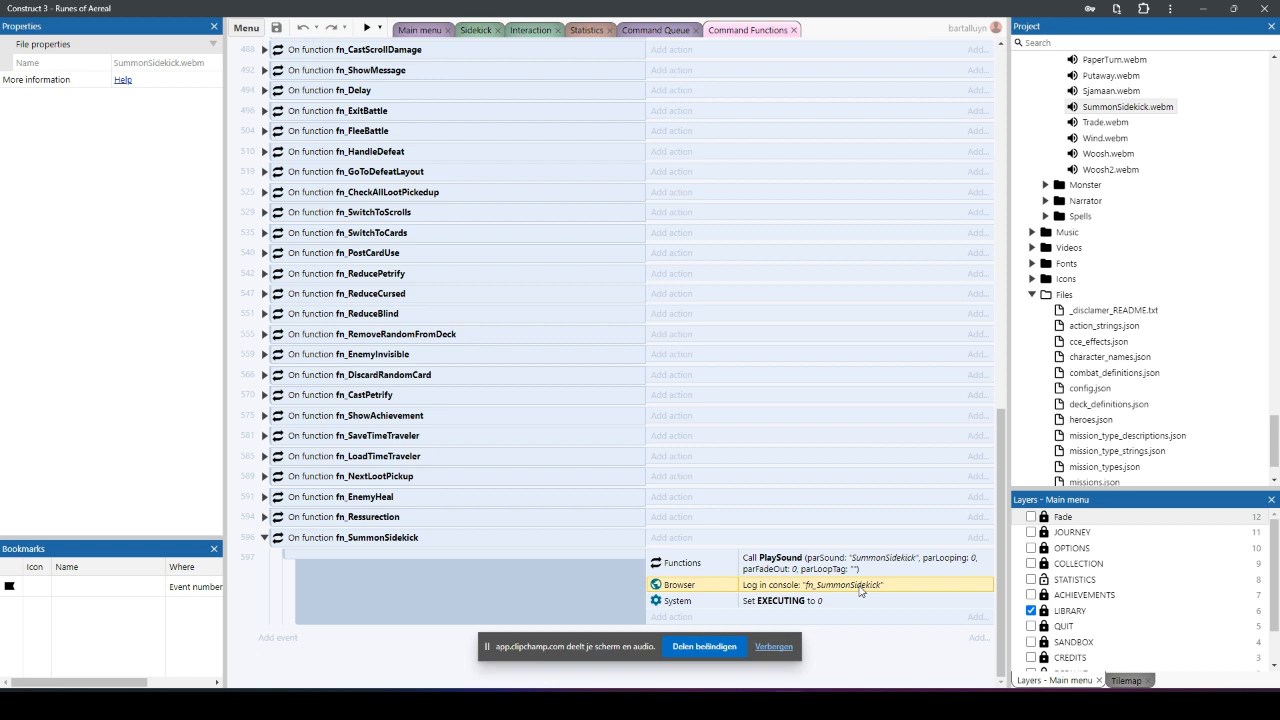
Step: Open the Battle layout and select the orange SidekickSpawner sprite above the hooded figure to inspect its properties
scroll(1248, 135, "up", 10)
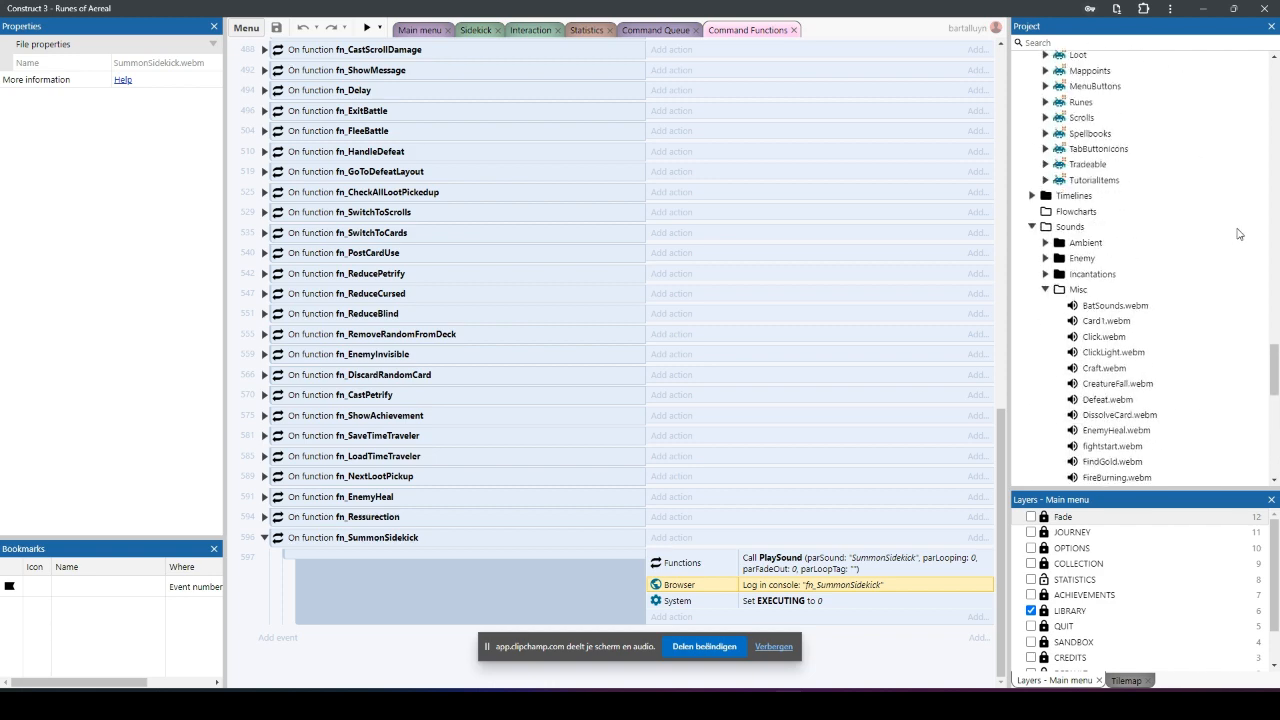
scroll(1250, 280, "up", 15)
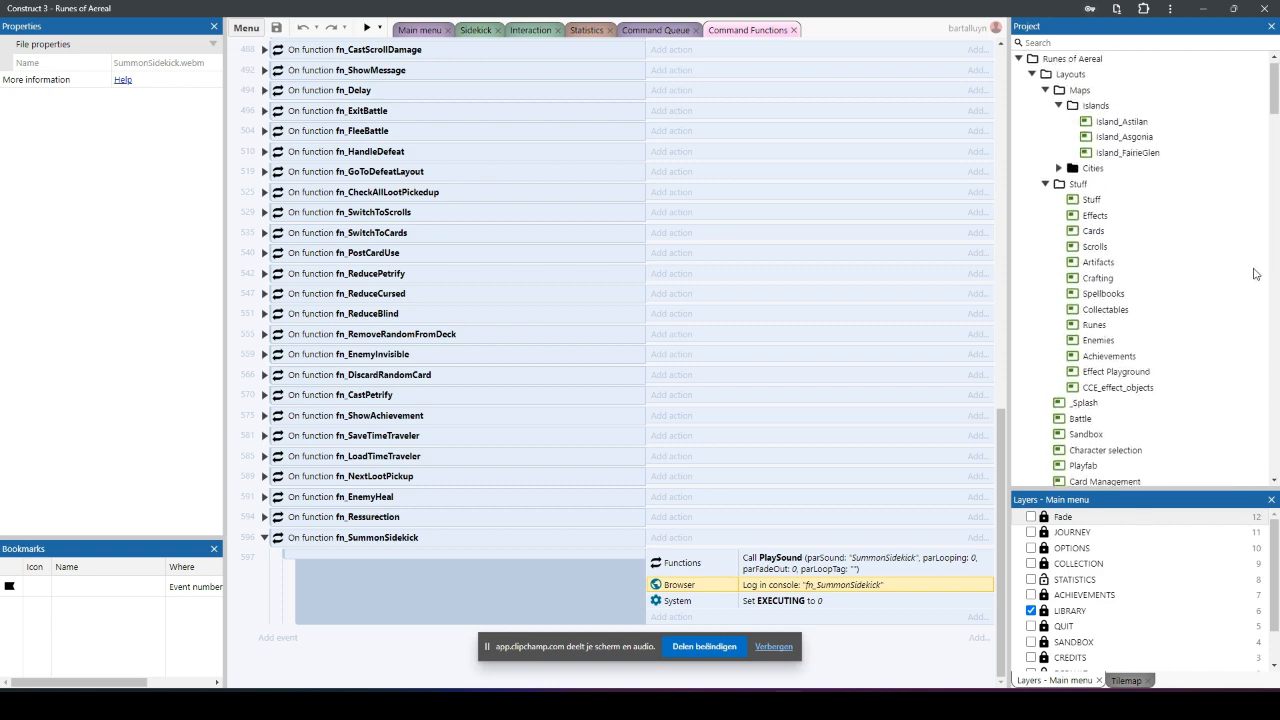
double_click(1080, 419)
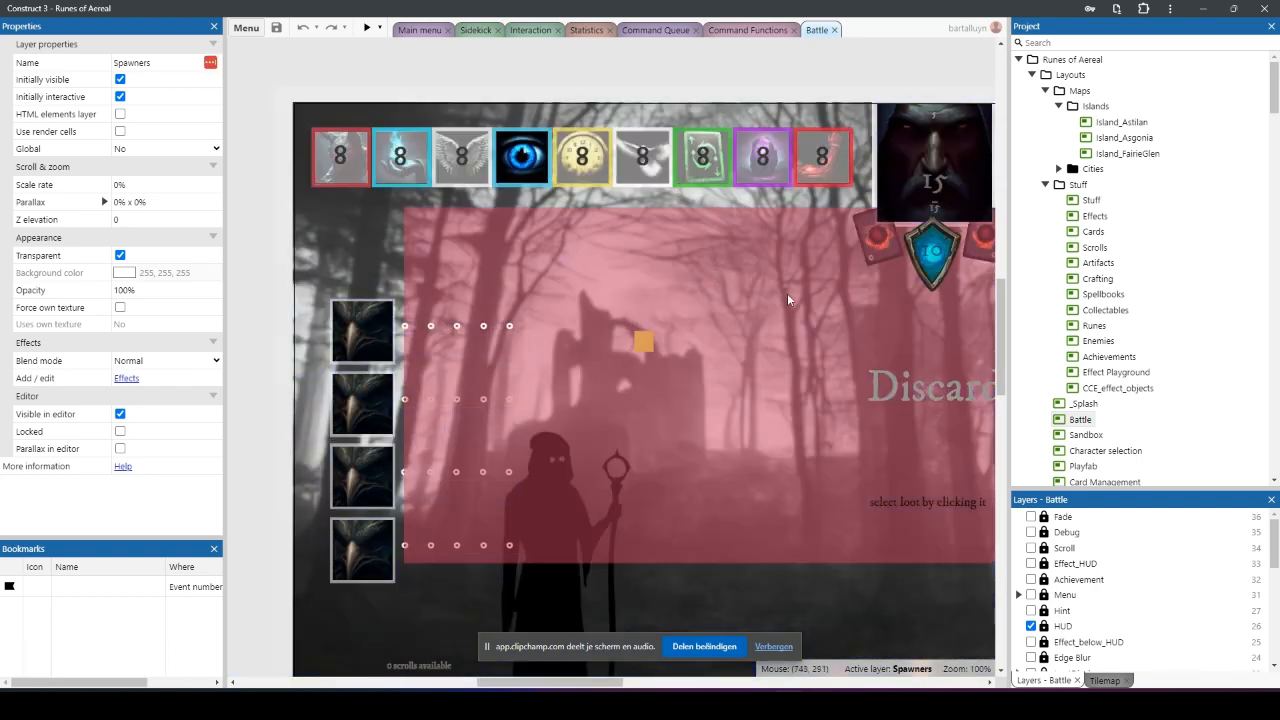
scroll(787, 293, "down", 5, "ctrl")
scroll(820, 340, "down", 2, "ctrl")
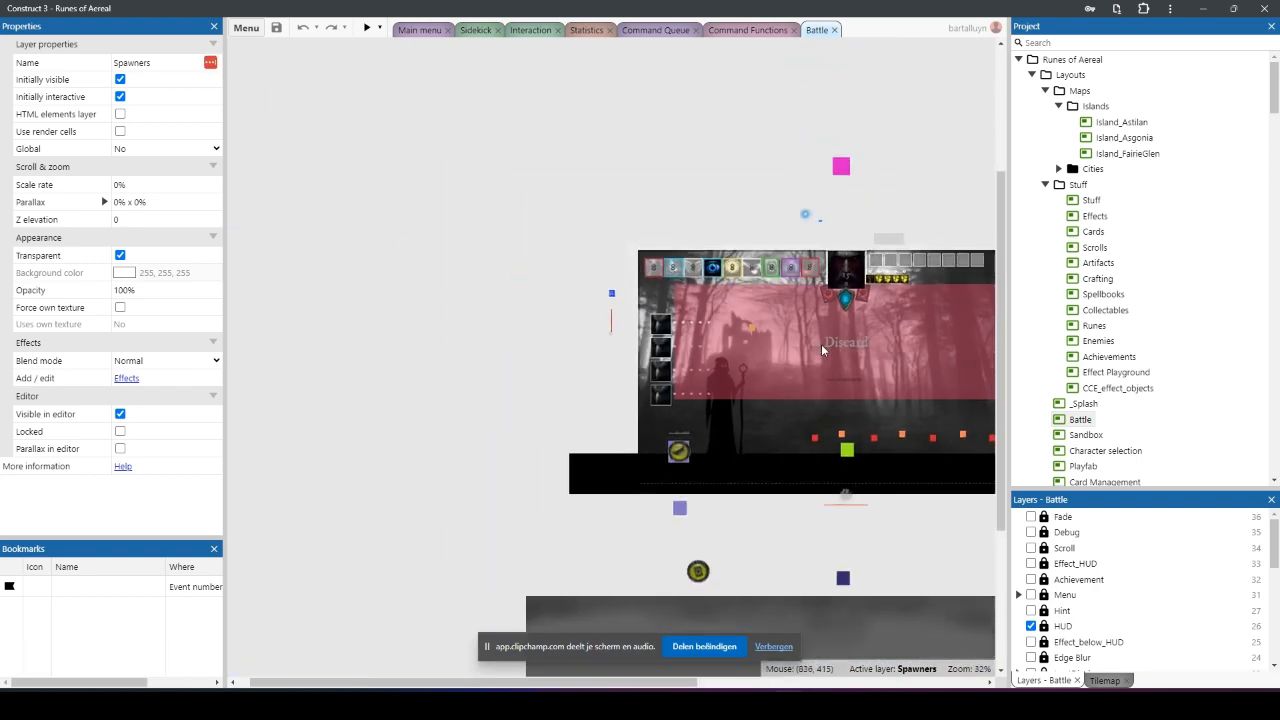
scroll(876, 350, "up", 4, "ctrl")
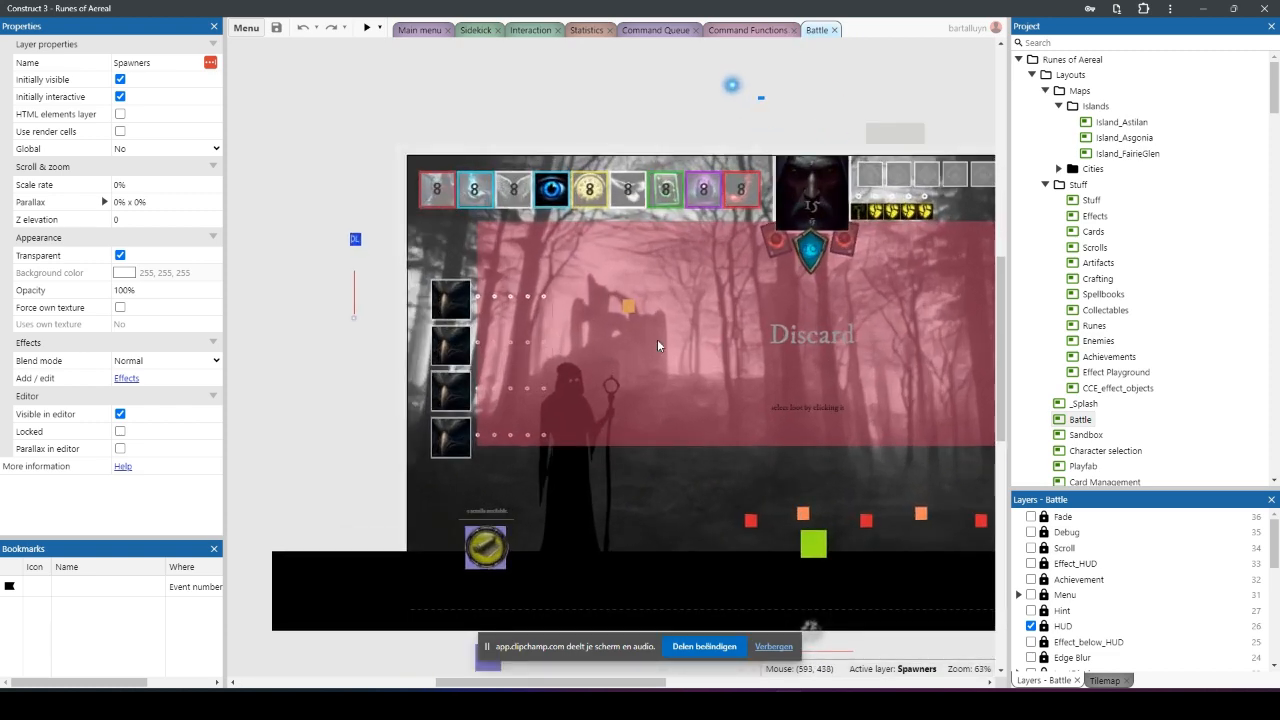
scroll(657, 340, "up", 4, "ctrl")
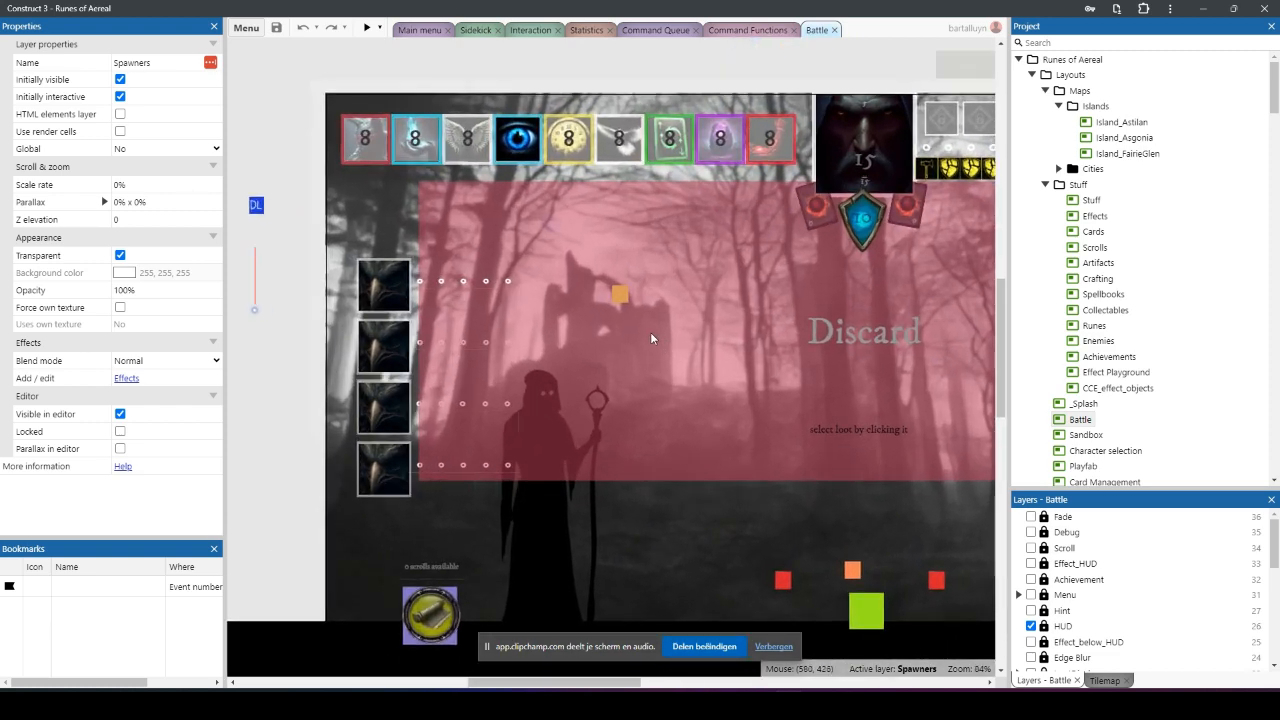
left_click(618, 293)
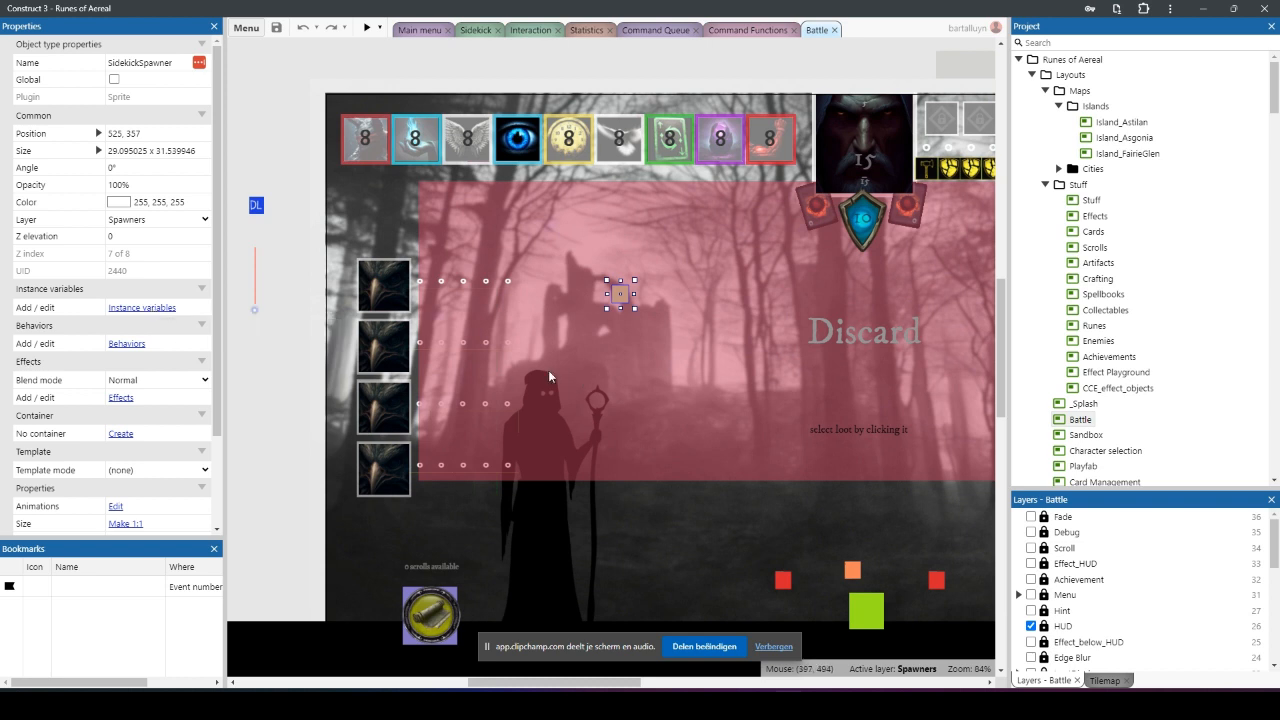
scroll(915, 403, "down", 2)
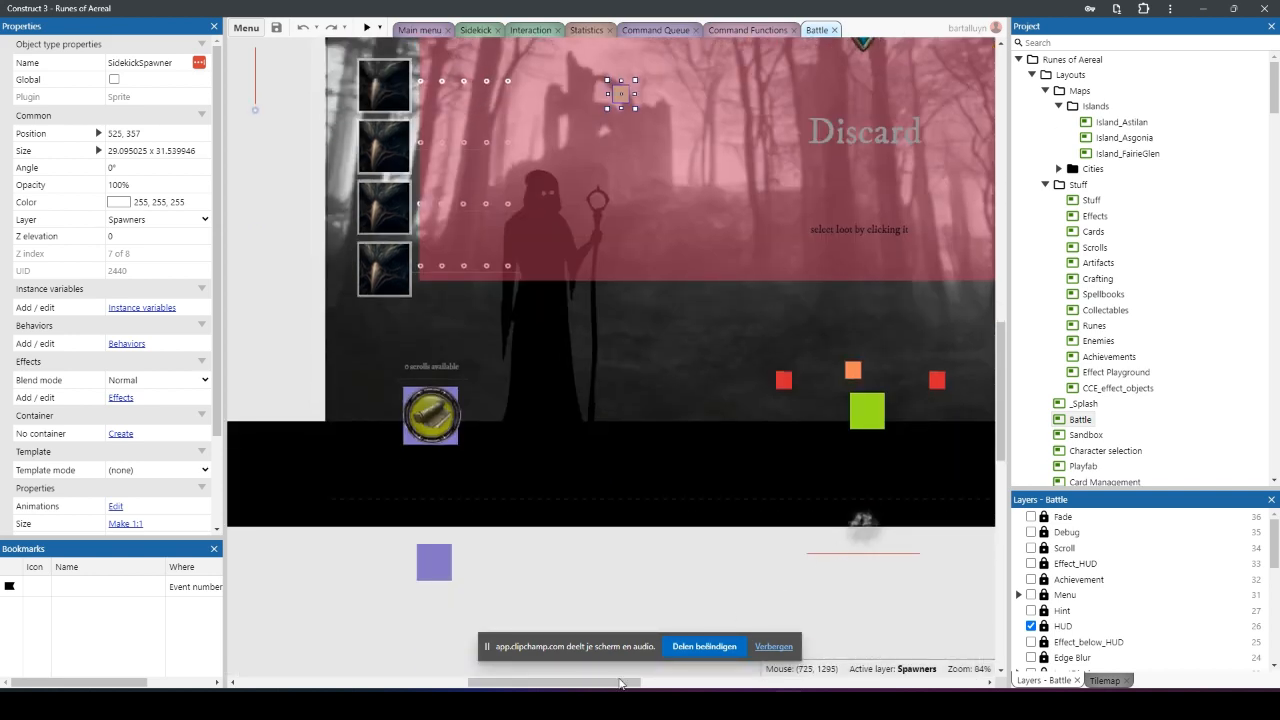
left_click(588, 688)
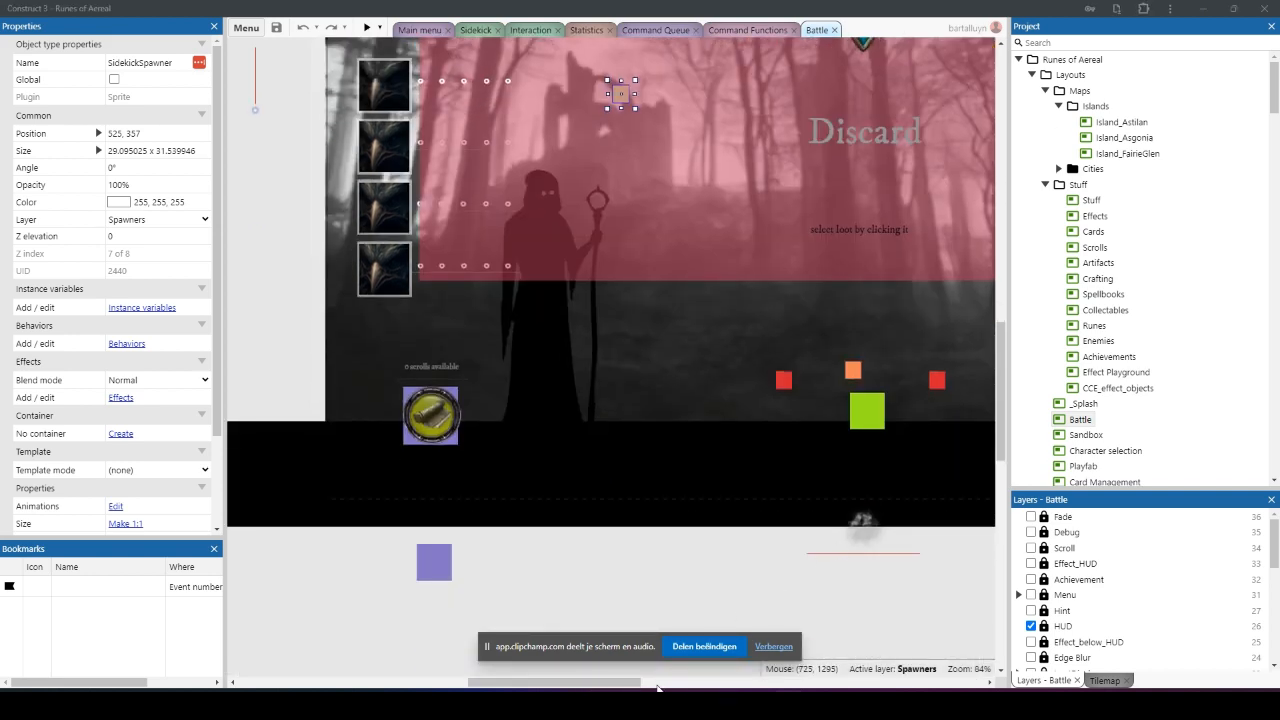
left_click(882, 418)
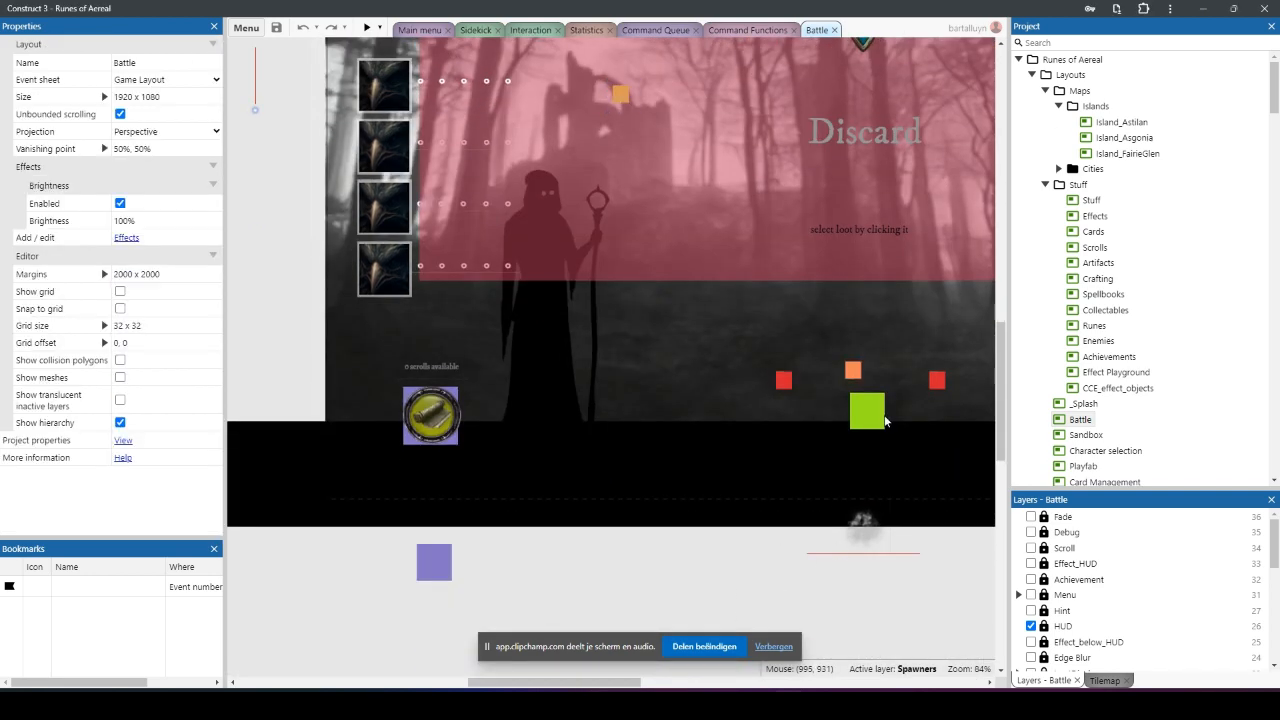
left_click(620, 688)
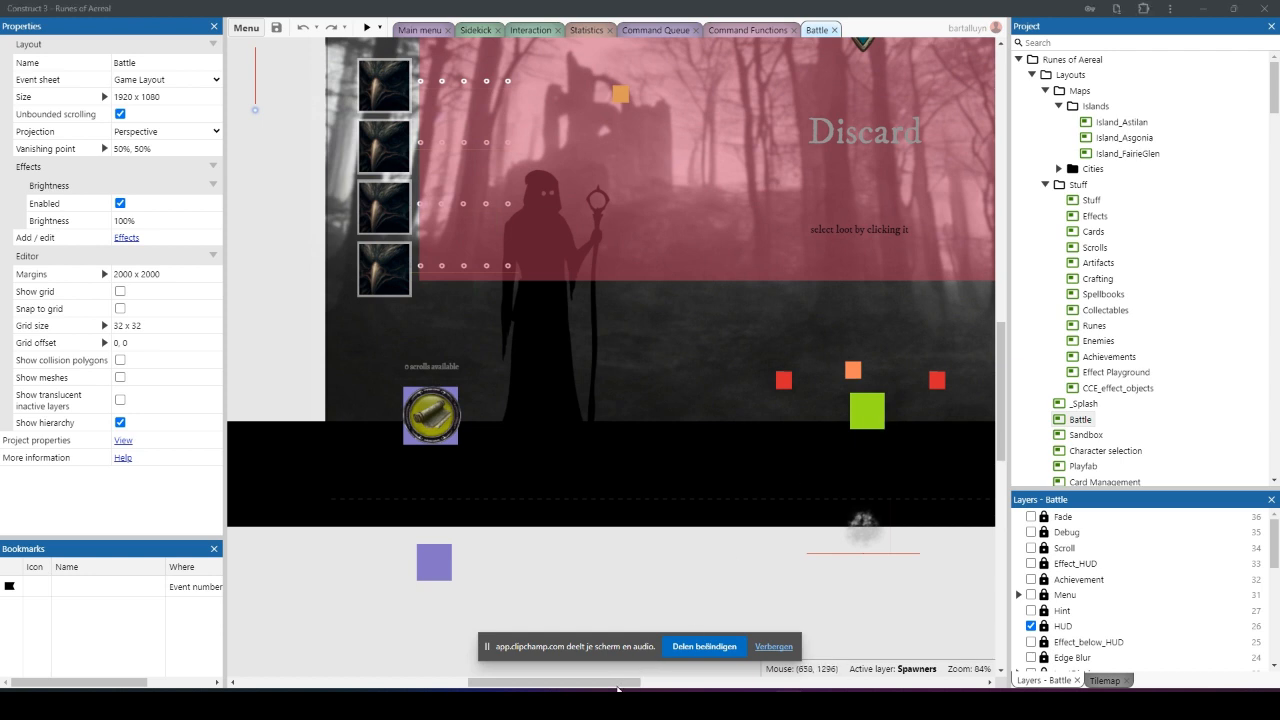
left_click(859, 152)
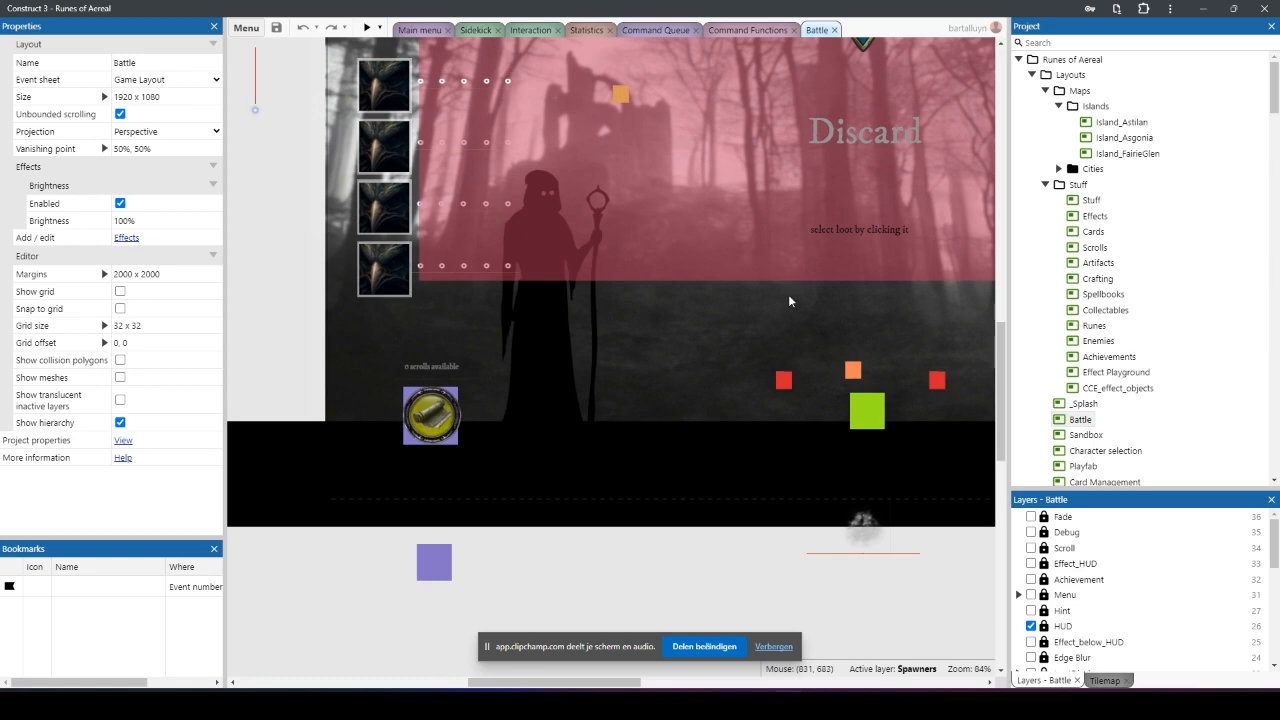
double_click(890, 368)
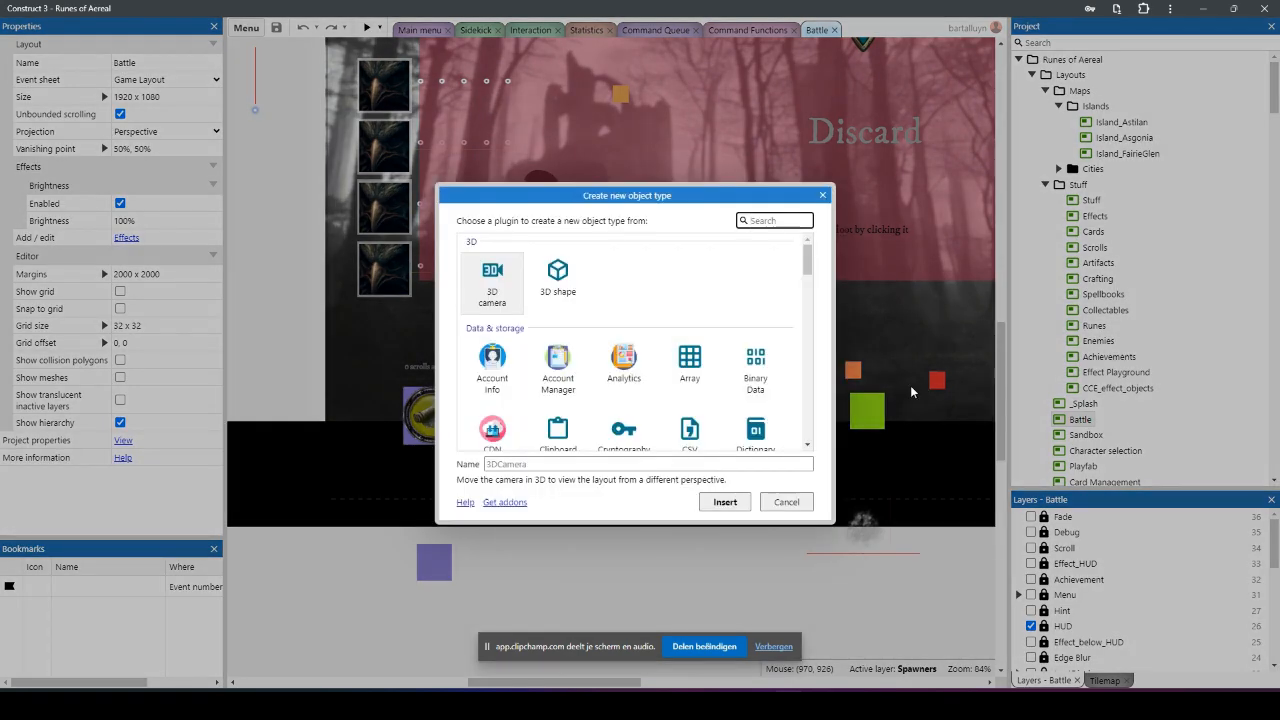
left_click(787, 502)
Step: Activate the Spawners layer, try to select the green square near the ground, and check the SidekickSpawner sprite
scroll(1077, 569, "down", 5)
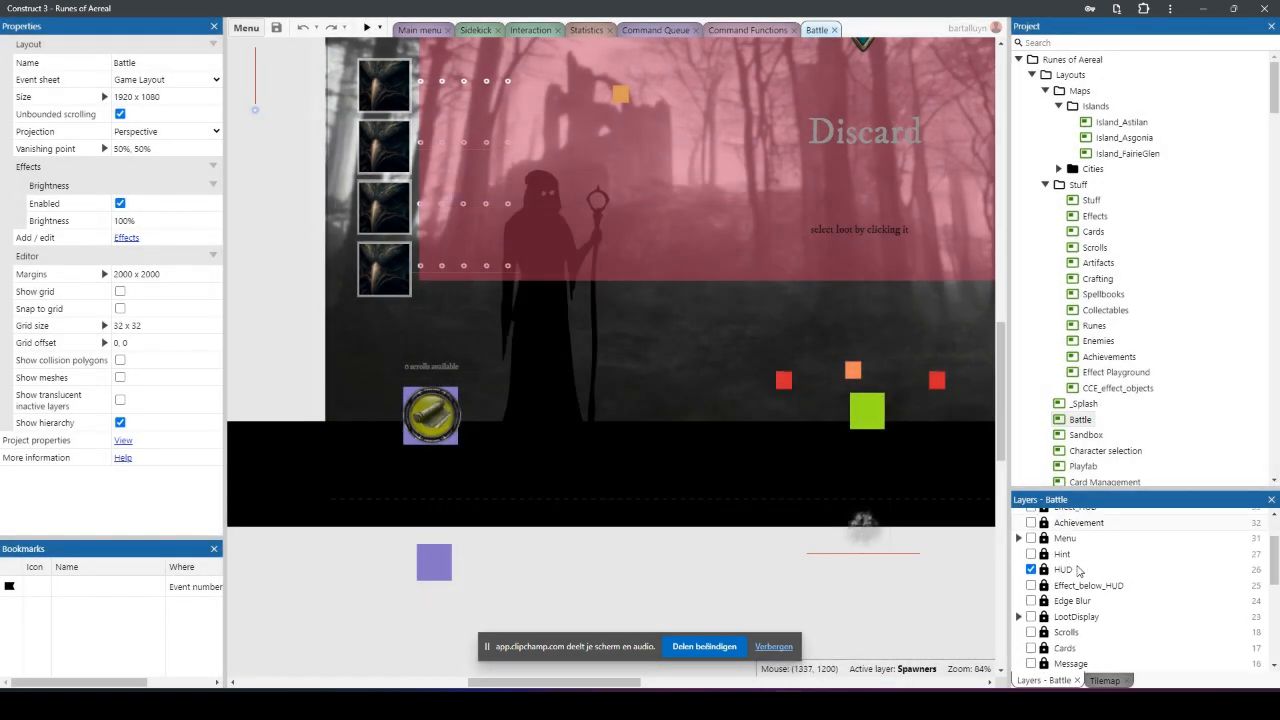
left_click(1040, 569)
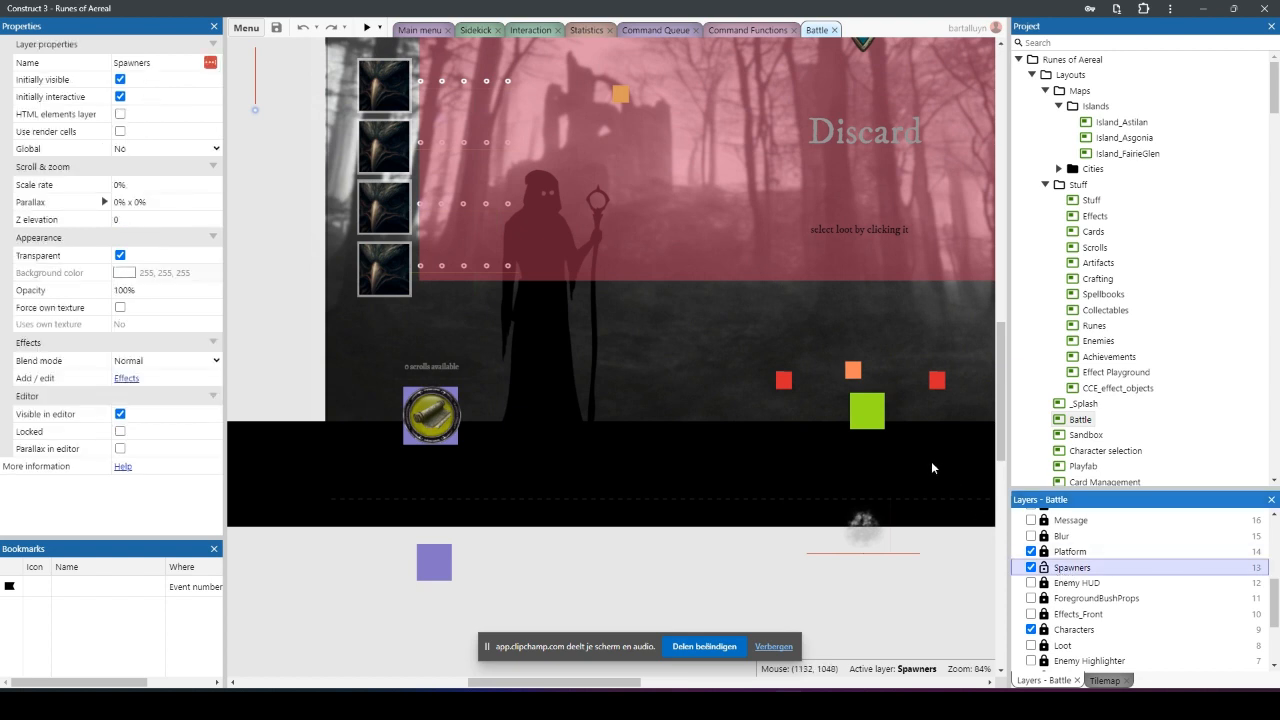
left_click(866, 420)
left_click(621, 94)
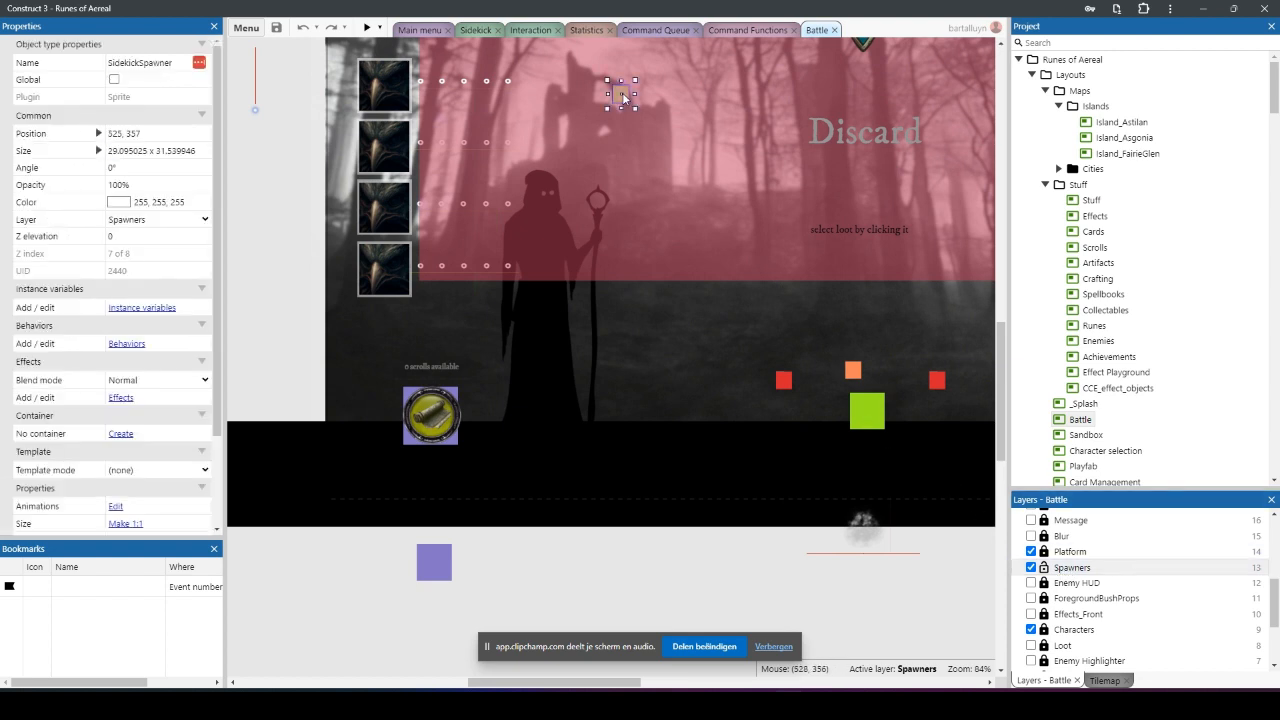
left_click(905, 441)
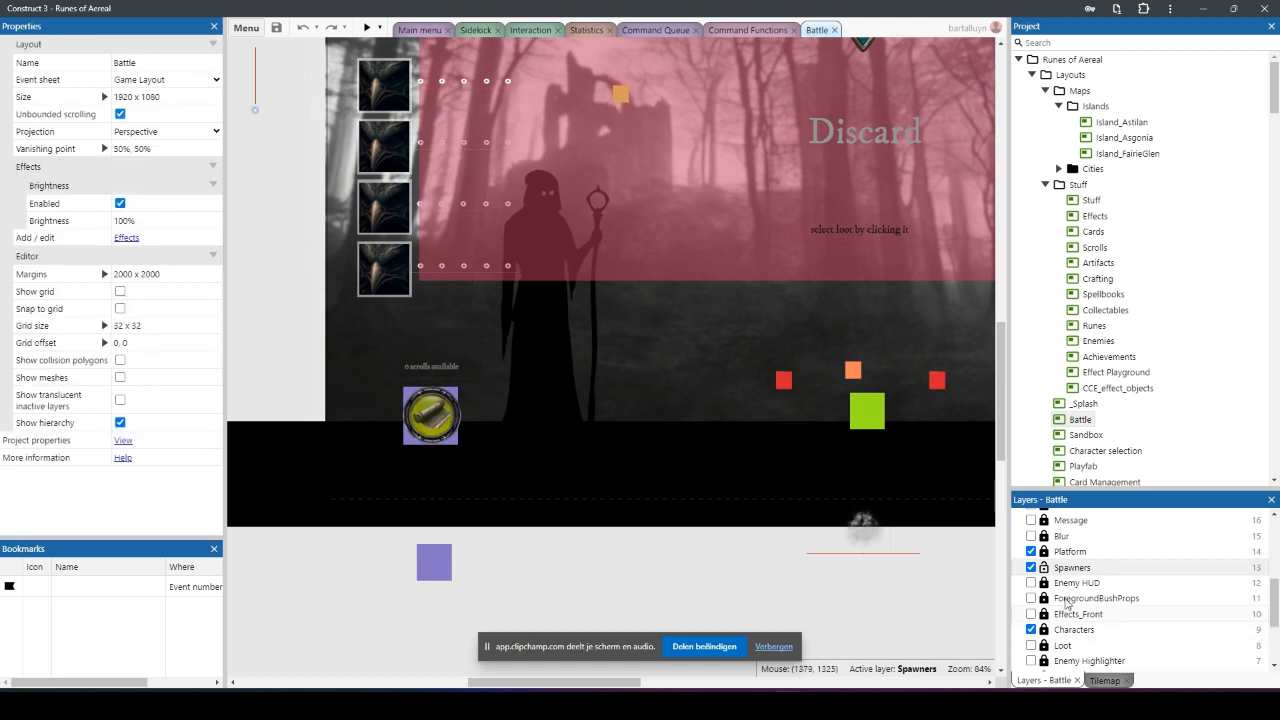
Step: Unlock the layers from Platform down to Effects_Front, try the green square with Characters unlocked, and lock Characters again
left_click(1043, 552)
left_click(867, 415)
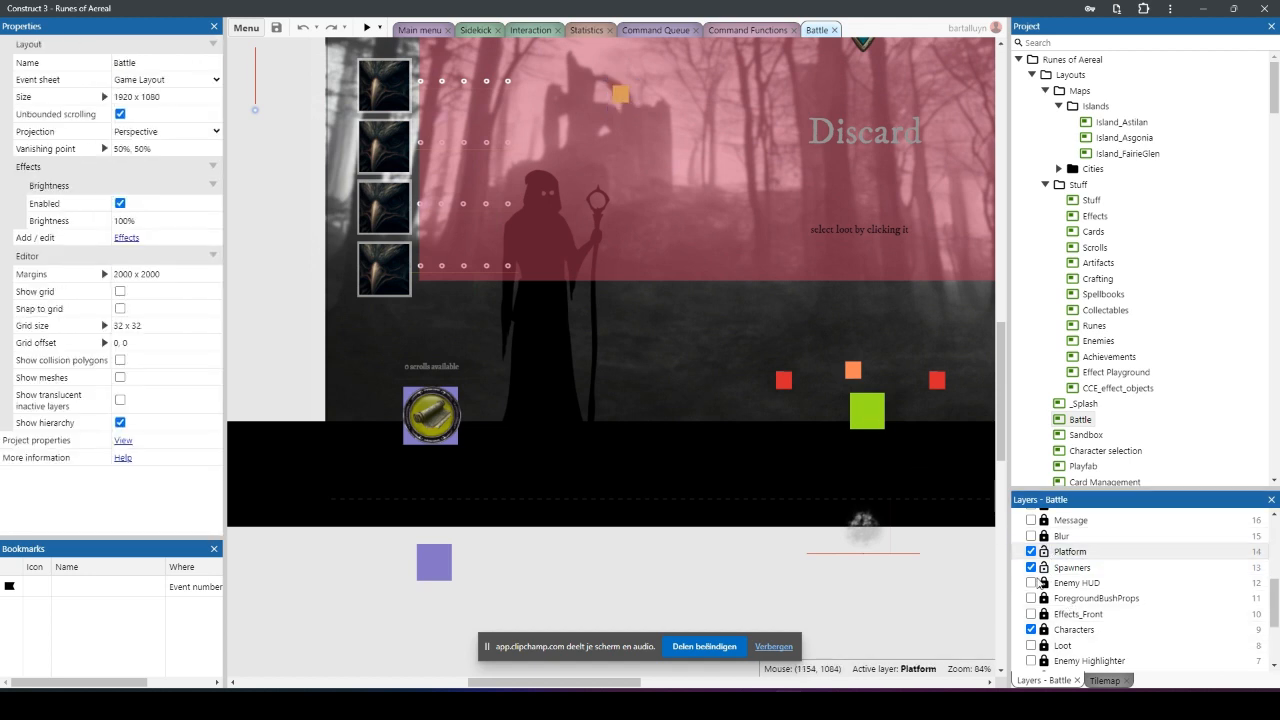
left_click(1045, 585)
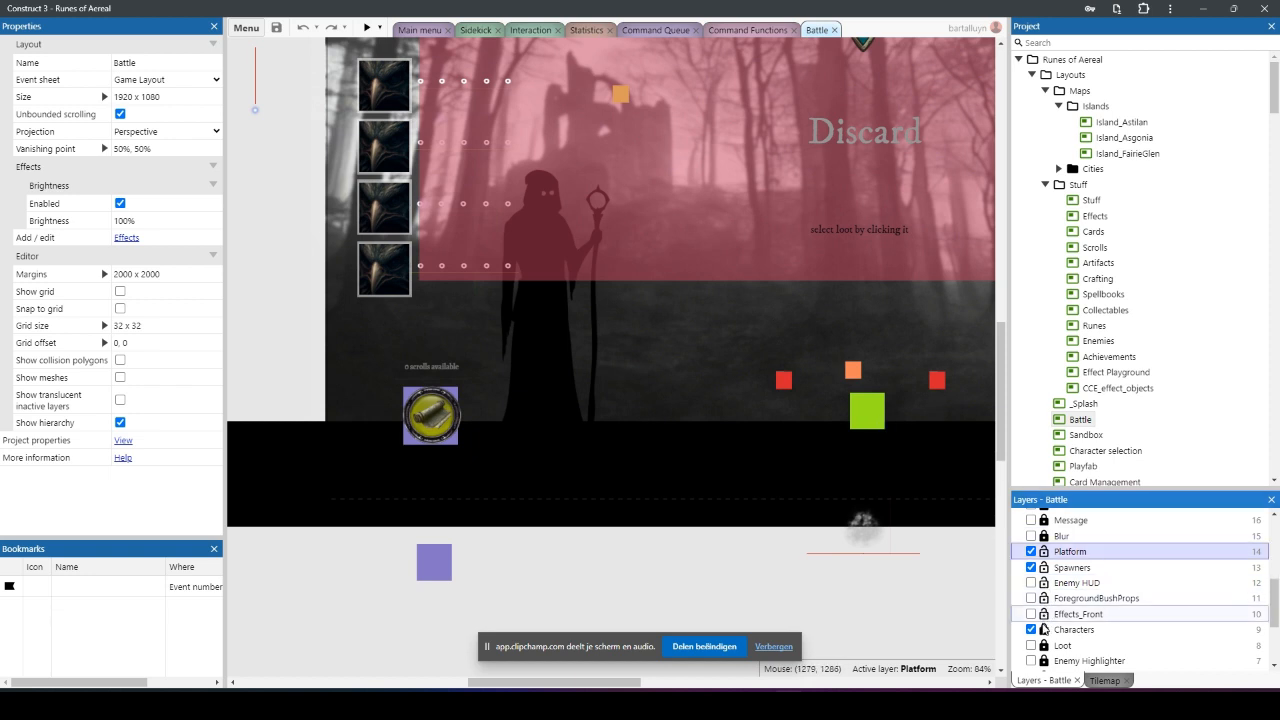
left_click(1062, 629)
left_click(881, 428)
left_click(869, 406)
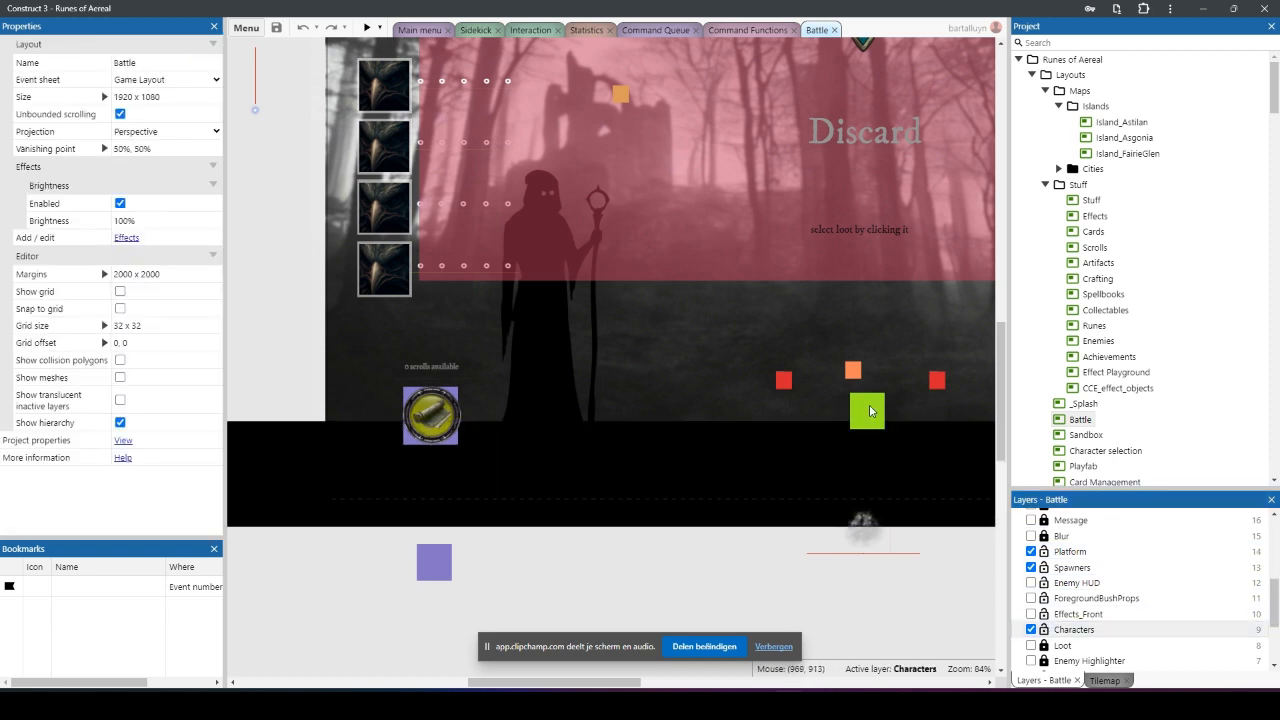
left_click(1043, 631)
left_click(1045, 631)
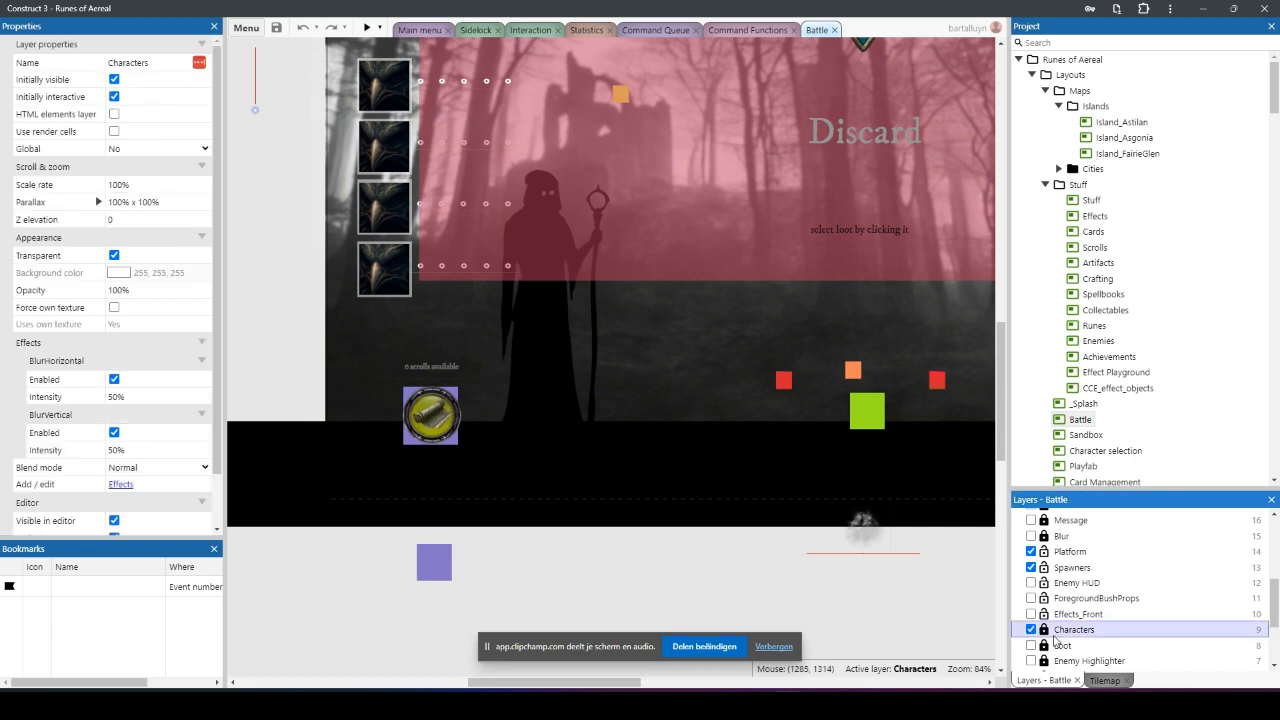
Step: Unlock the layers from Sky up to Enemy Highlighter and try to select the green square on the Midground fog layer
scroll(1058, 636, "down", 2)
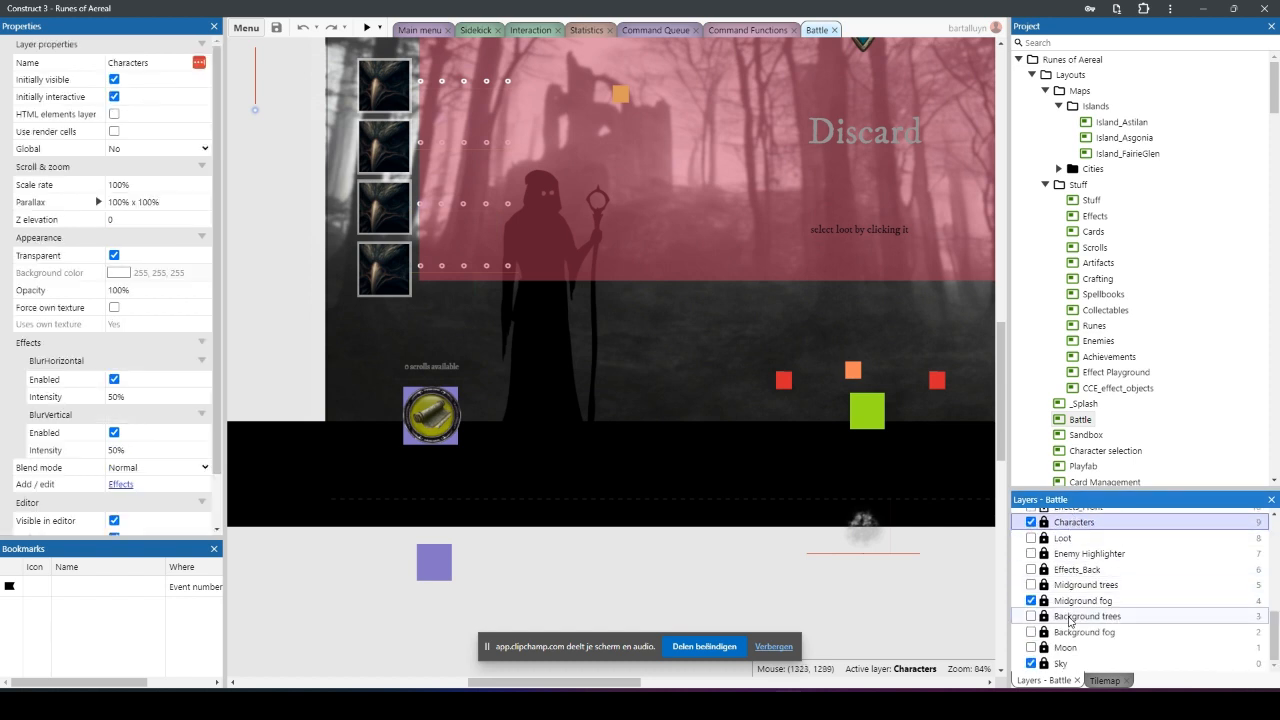
left_click(1052, 664)
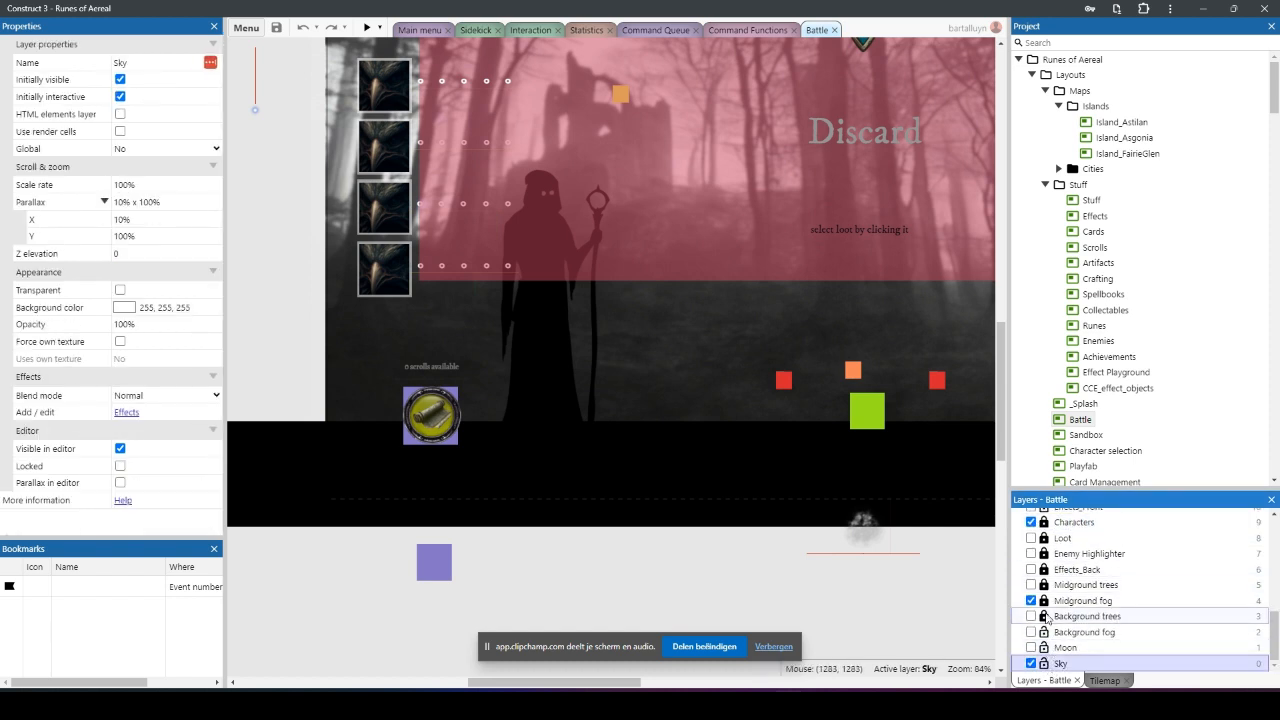
left_click(1075, 601)
left_click(850, 420)
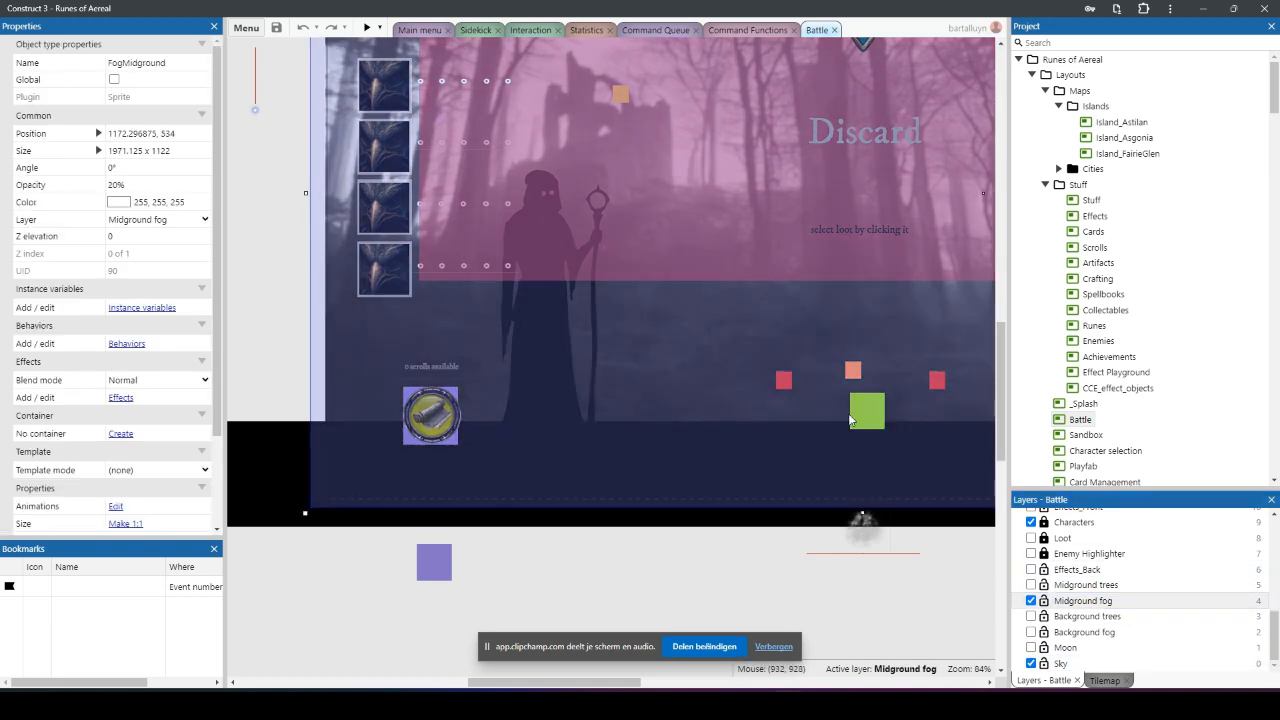
left_click(1044, 554)
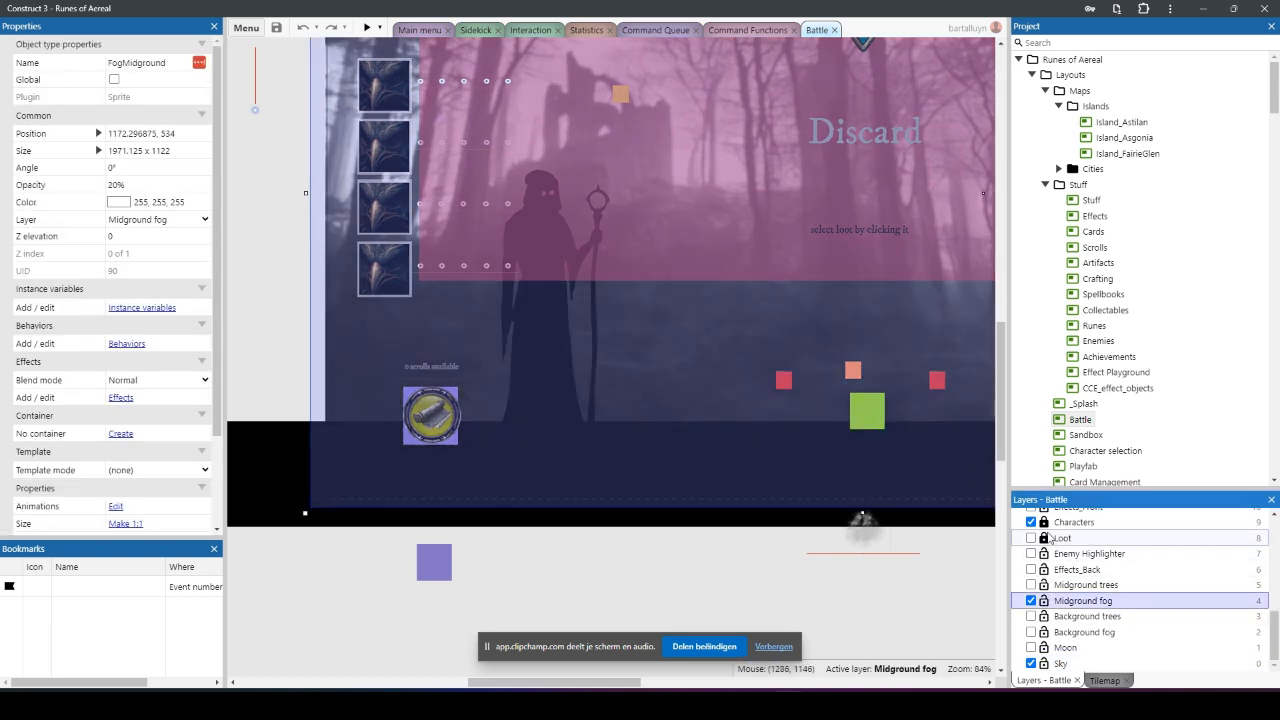
Step: Lock the FogMidground sprite covering the battle scene
right_click(685, 431)
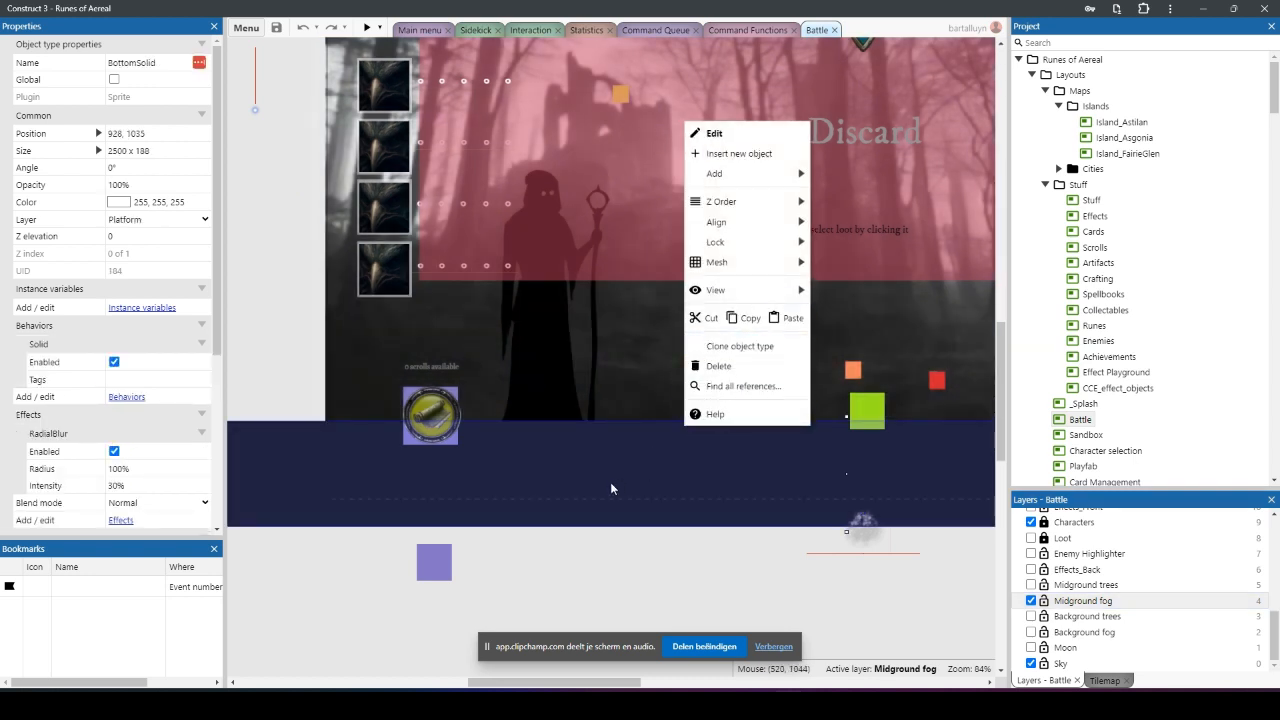
left_click(630, 409)
right_click(630, 409)
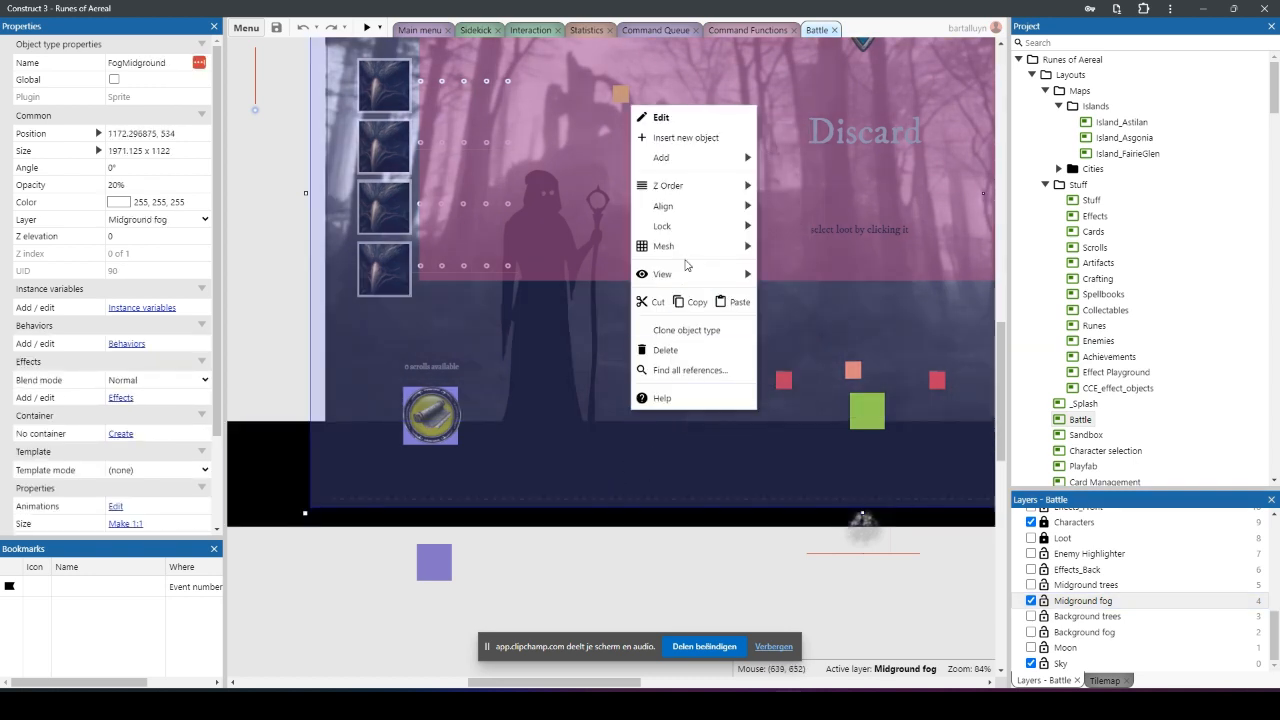
mouse_move(690, 226)
left_click(815, 230)
Step: Lock the BottomSolid sprite, the dark ground strip beneath the green square
left_click(885, 430)
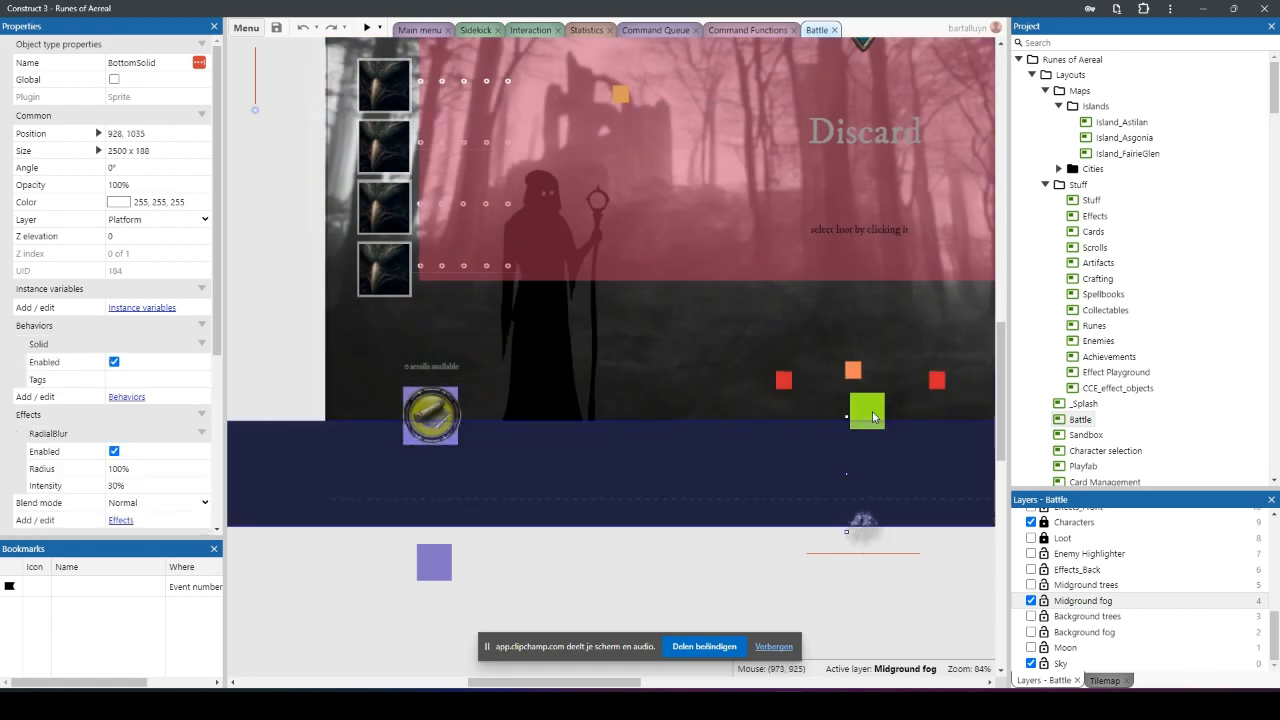
left_click(872, 417)
right_click(874, 438)
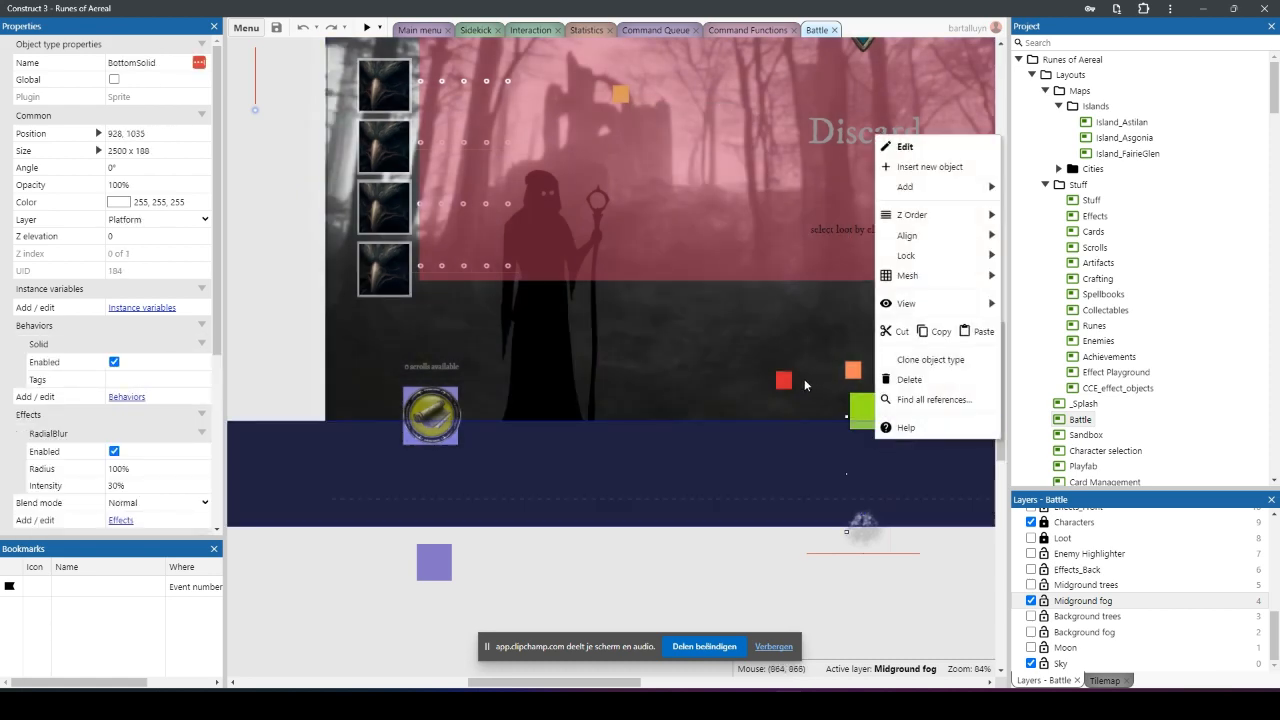
mouse_move(924, 257)
left_click(1033, 258)
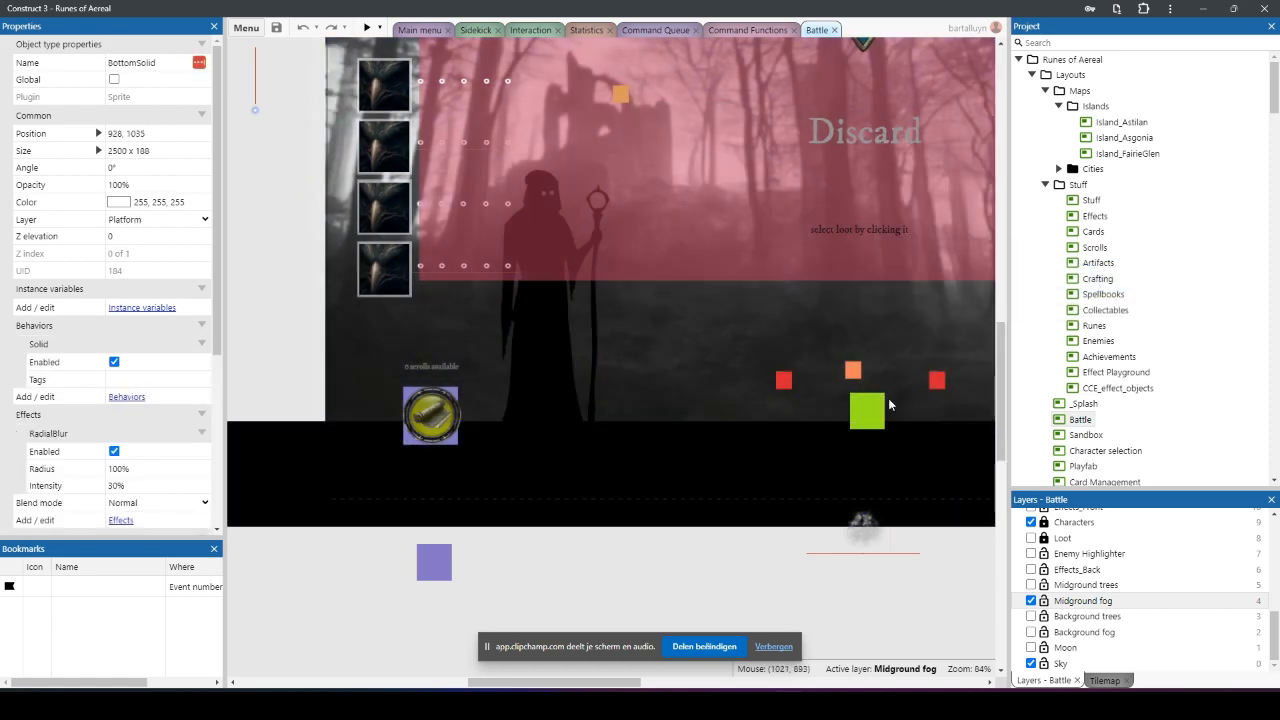
Step: Lock the battle_background sprite behind the green square
left_click(865, 416)
right_click(865, 411)
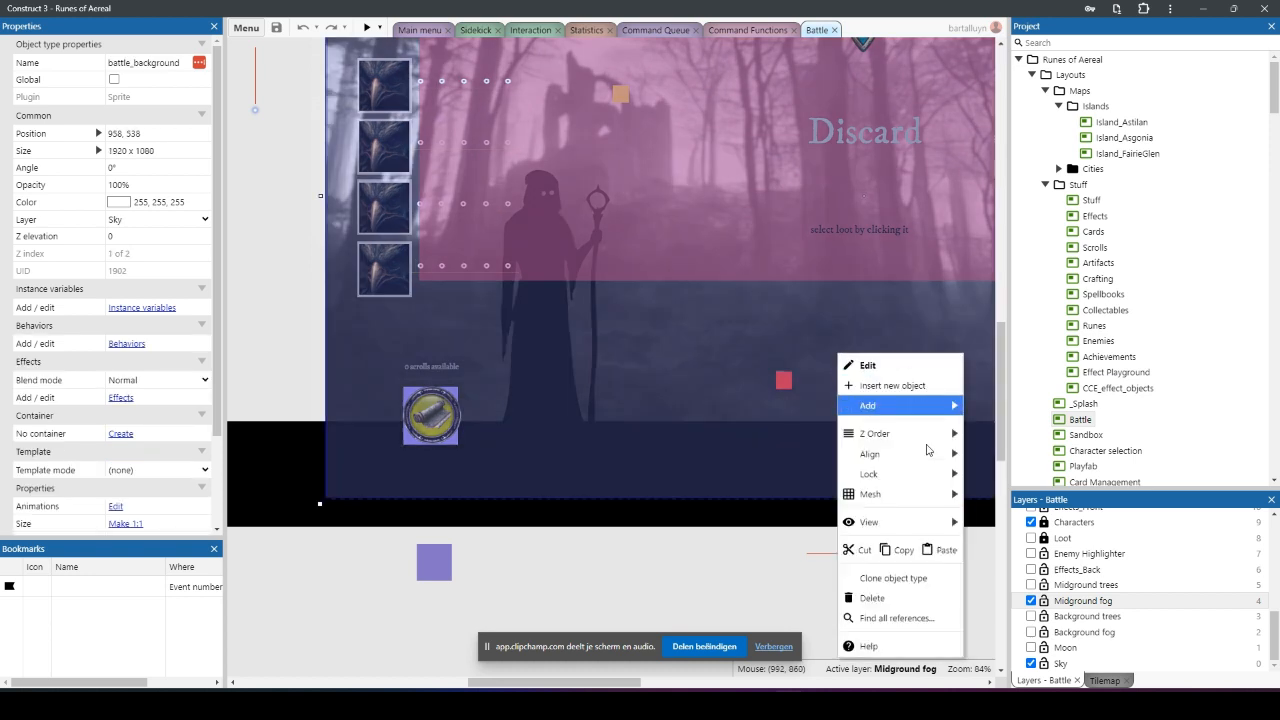
mouse_move(934, 484)
left_click(1012, 474)
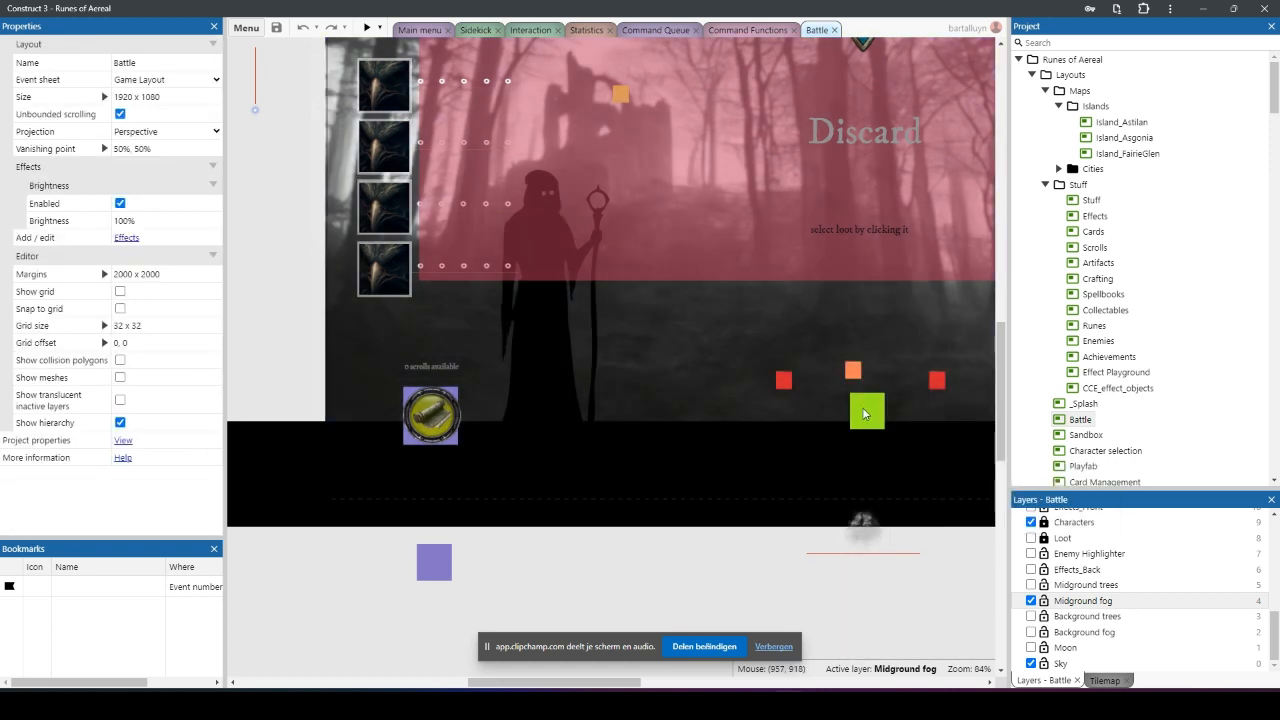
Step: Unlock the Characters and HUD layers and select the green handpoint square to inspect its properties
scroll(1160, 645, "up", 3)
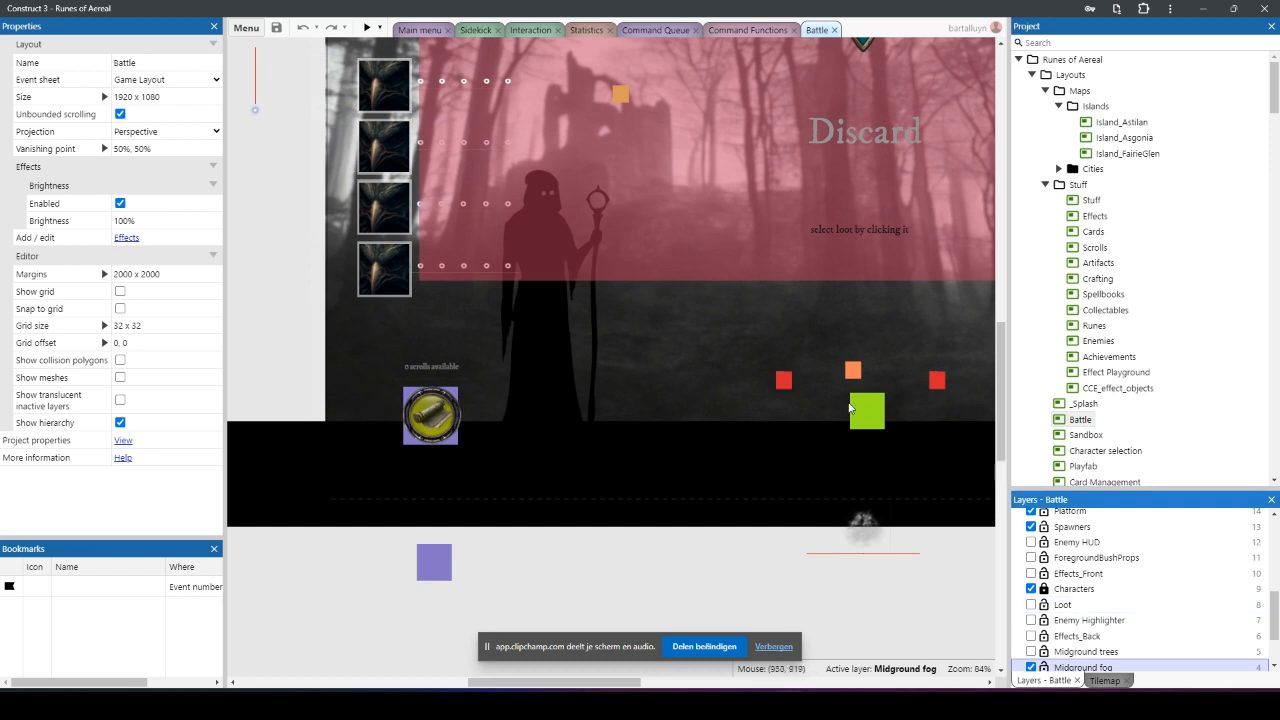
left_click(1074, 588)
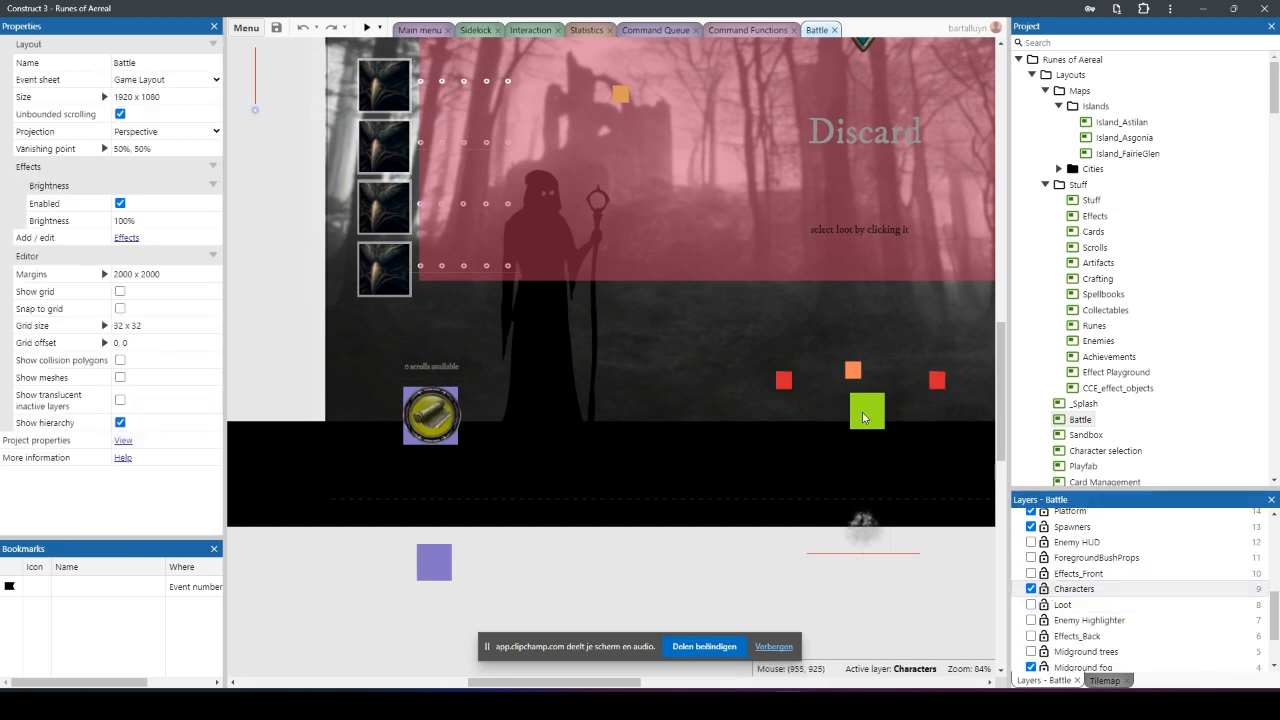
scroll(1035, 560, "up", 6)
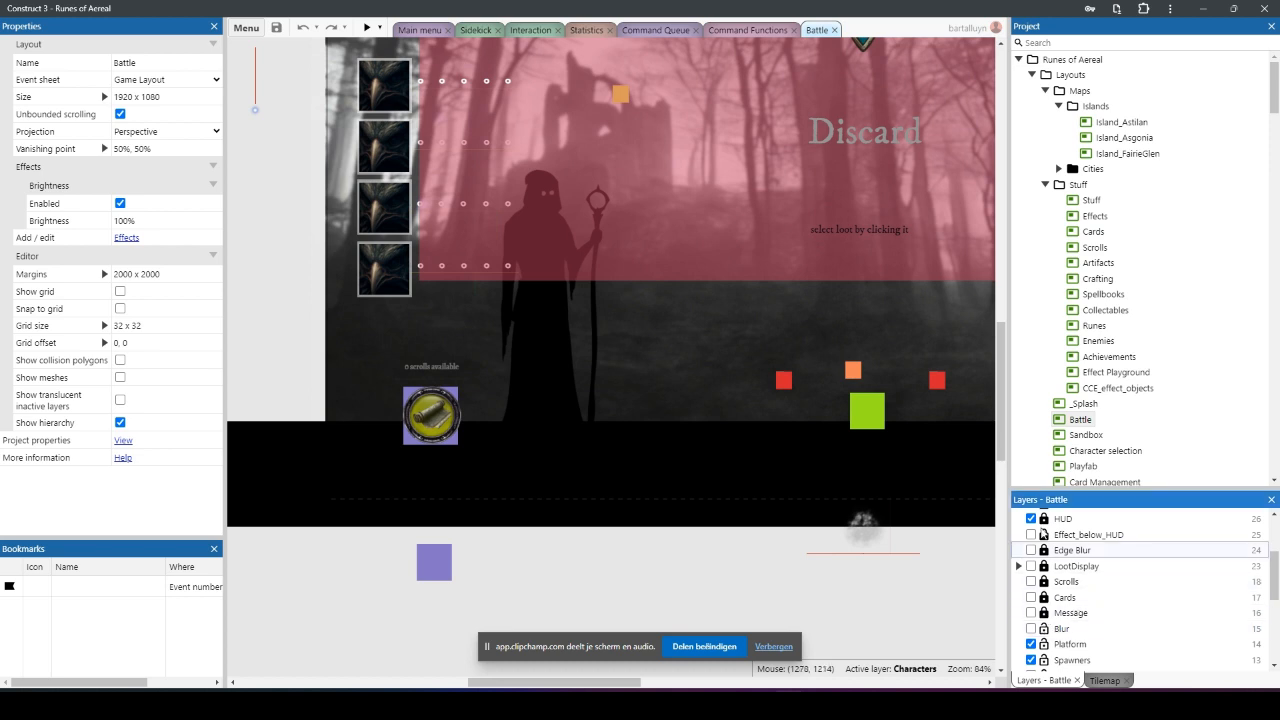
left_click(1062, 519)
left_click(863, 414)
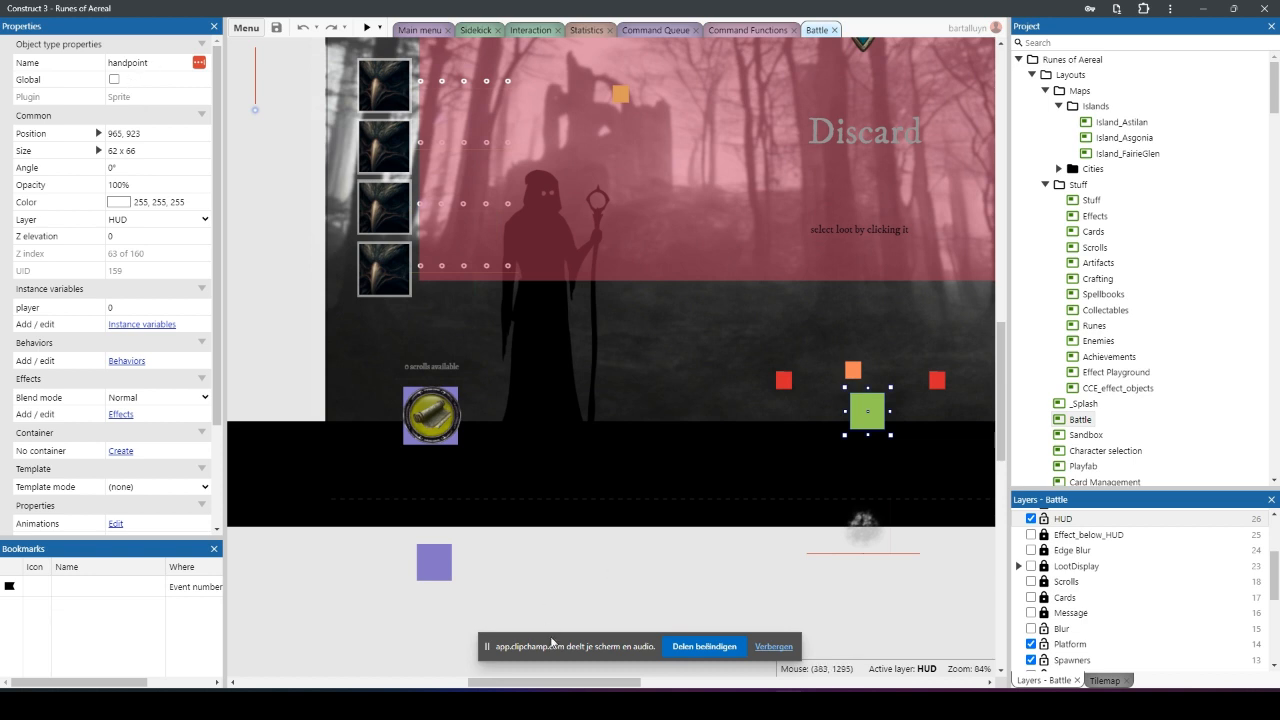
Step: Select the leftmost red EnemySpawner square in the spawner row and examine its occupied instance variable
left_click(544, 698)
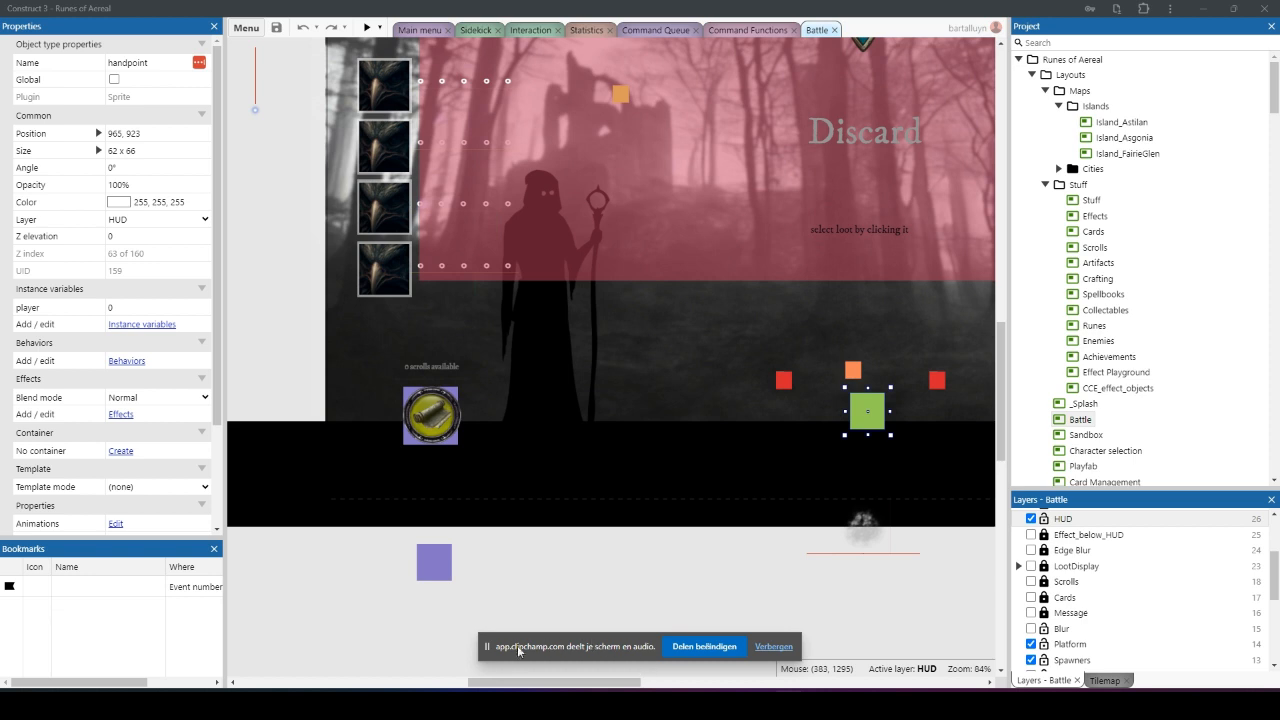
left_click_drag(486, 648, 431, 580)
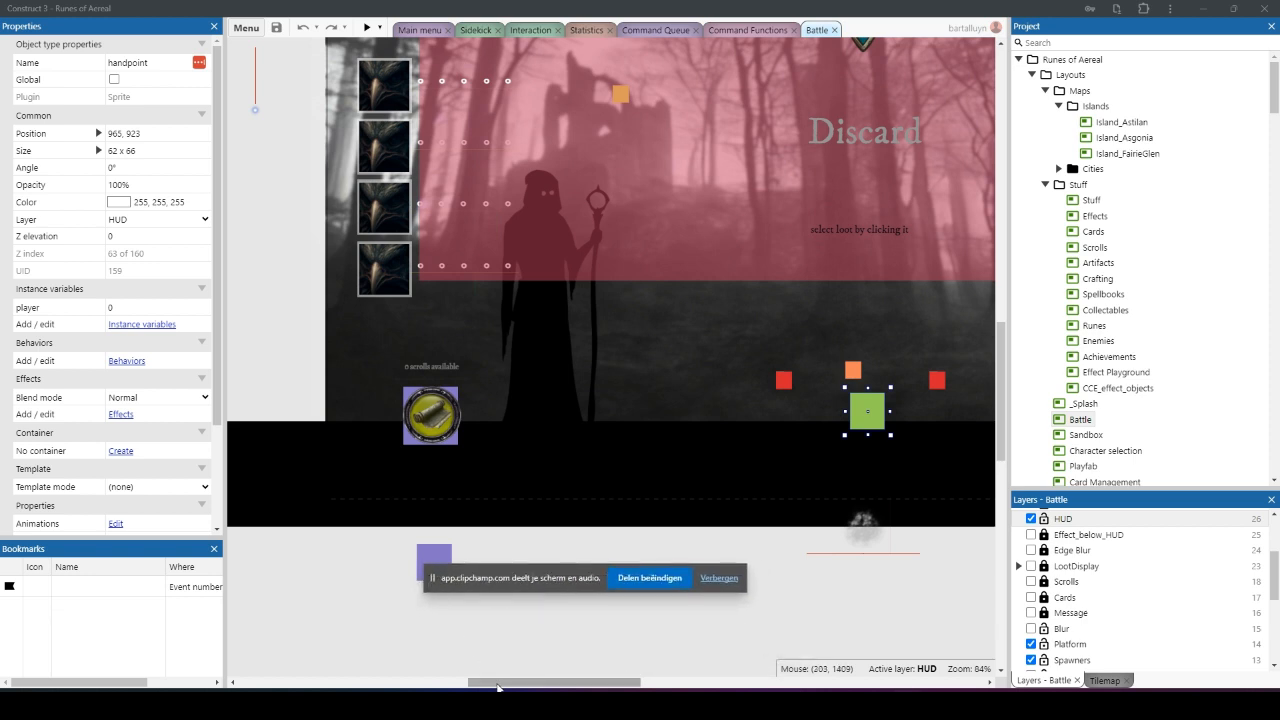
left_click_drag(498, 684, 558, 685)
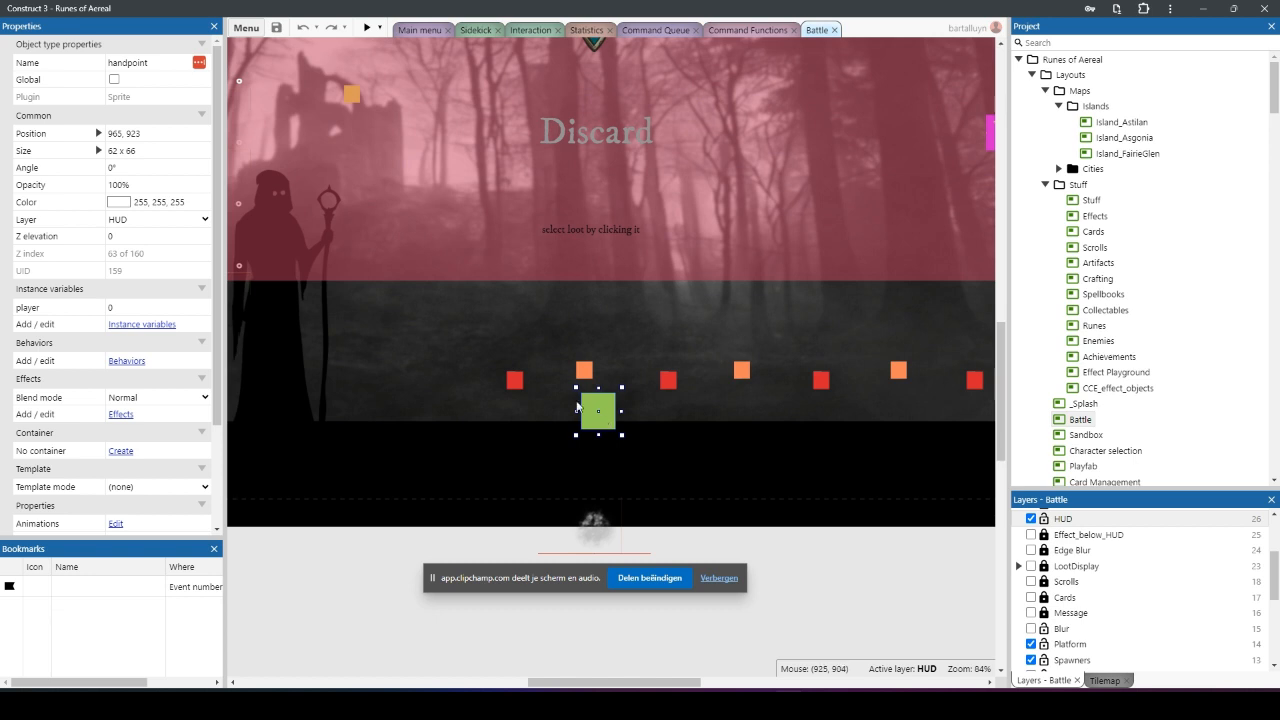
left_click(512, 381)
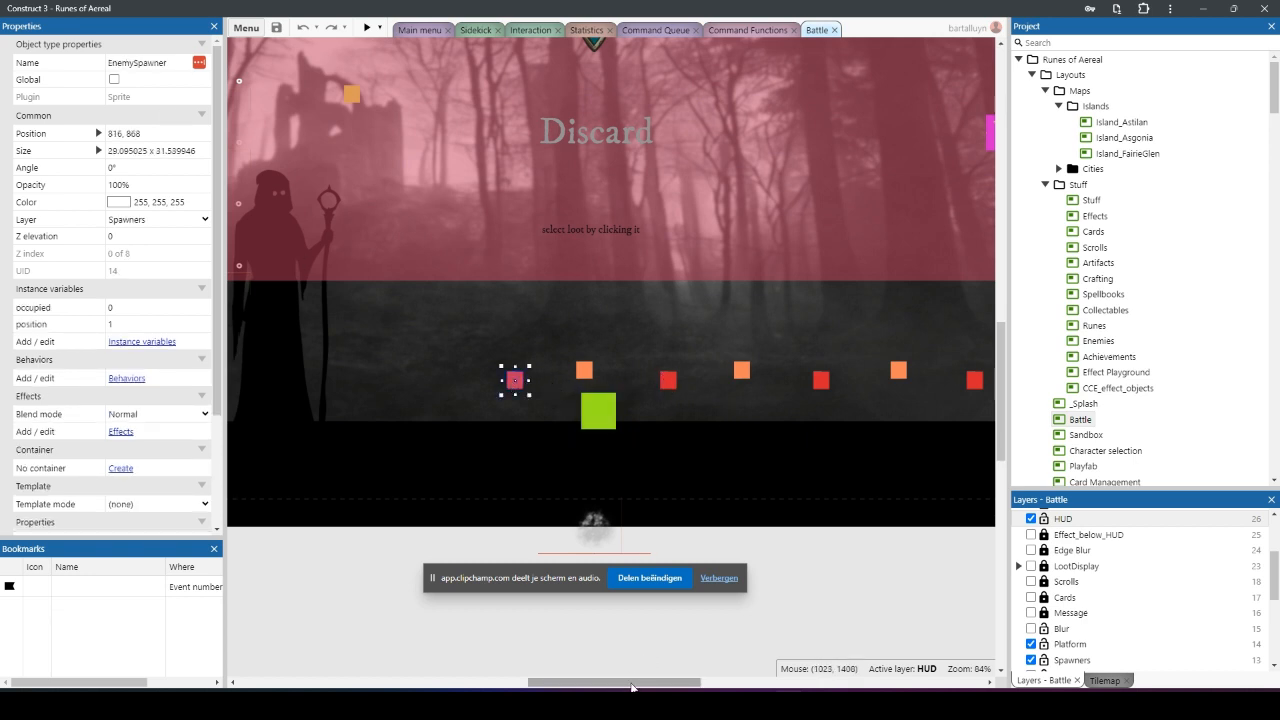
mouse_move(629, 686)
left_mouse_down()
mouse_move(657, 686)
mouse_move(646, 686)
left_mouse_up()
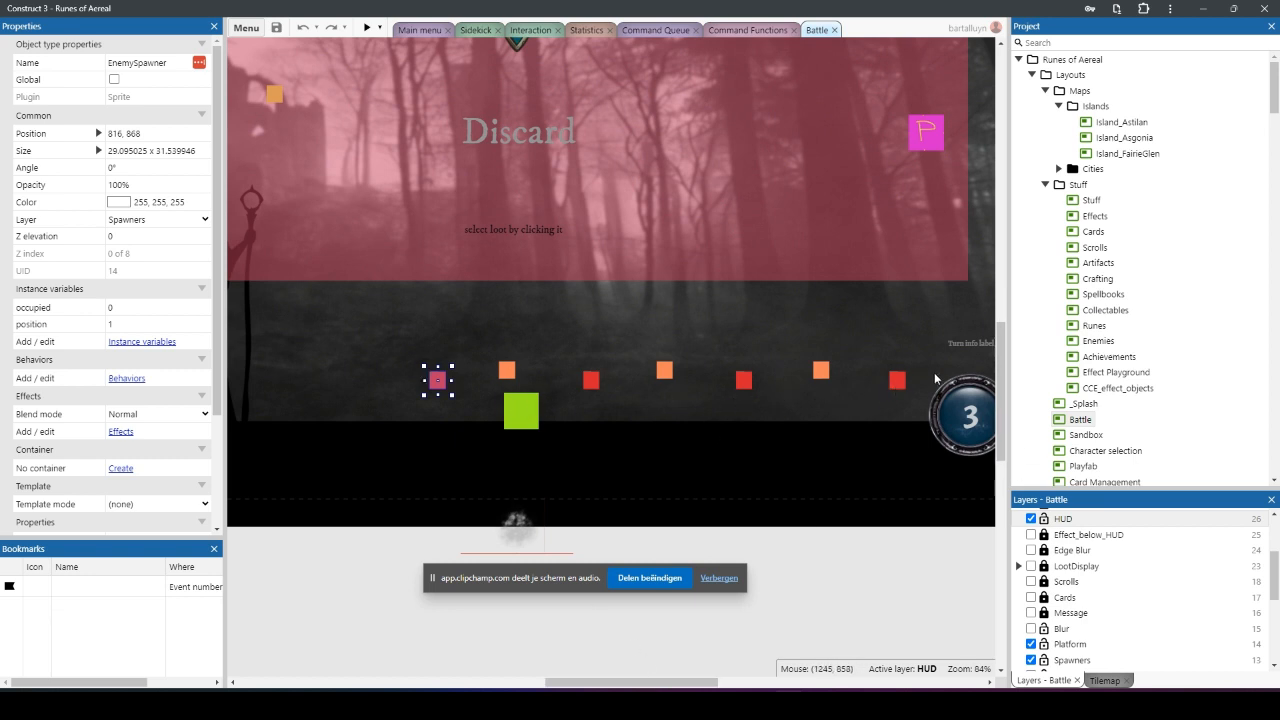
left_click(51, 310)
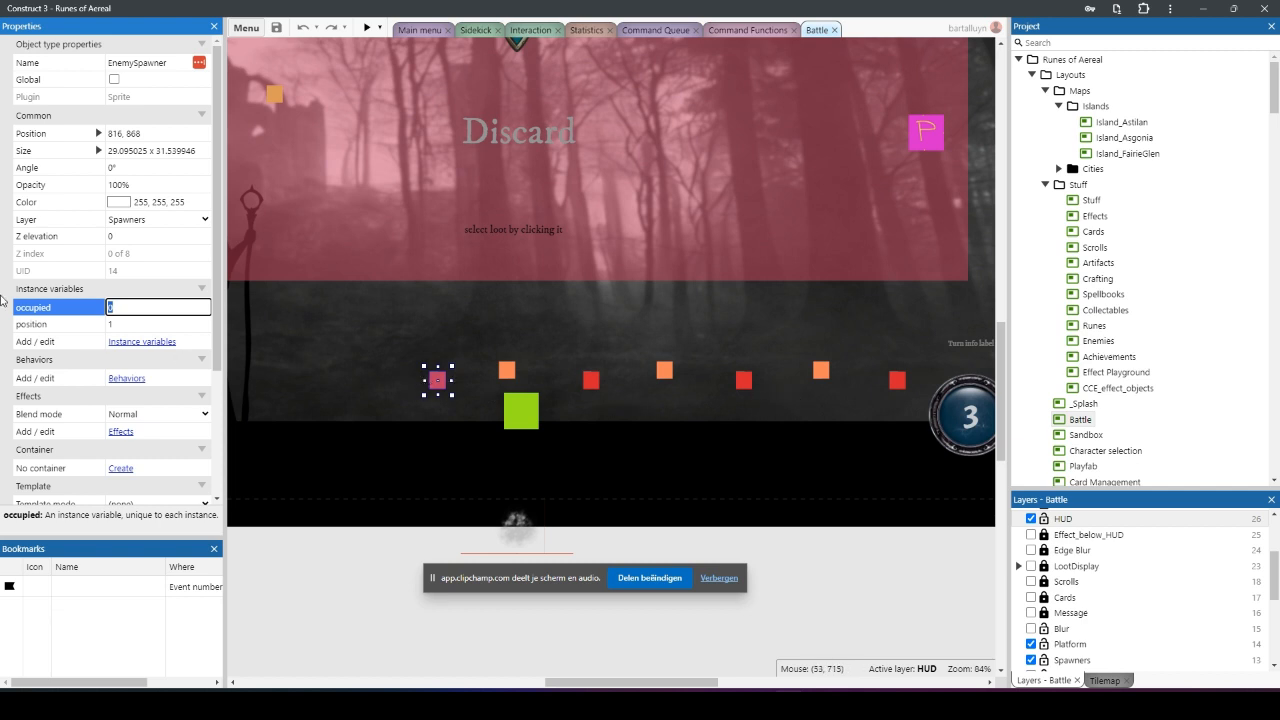
Step: Compare the position instance variable of the first two red EnemySpawner squares in the spawner row
left_click(30, 325)
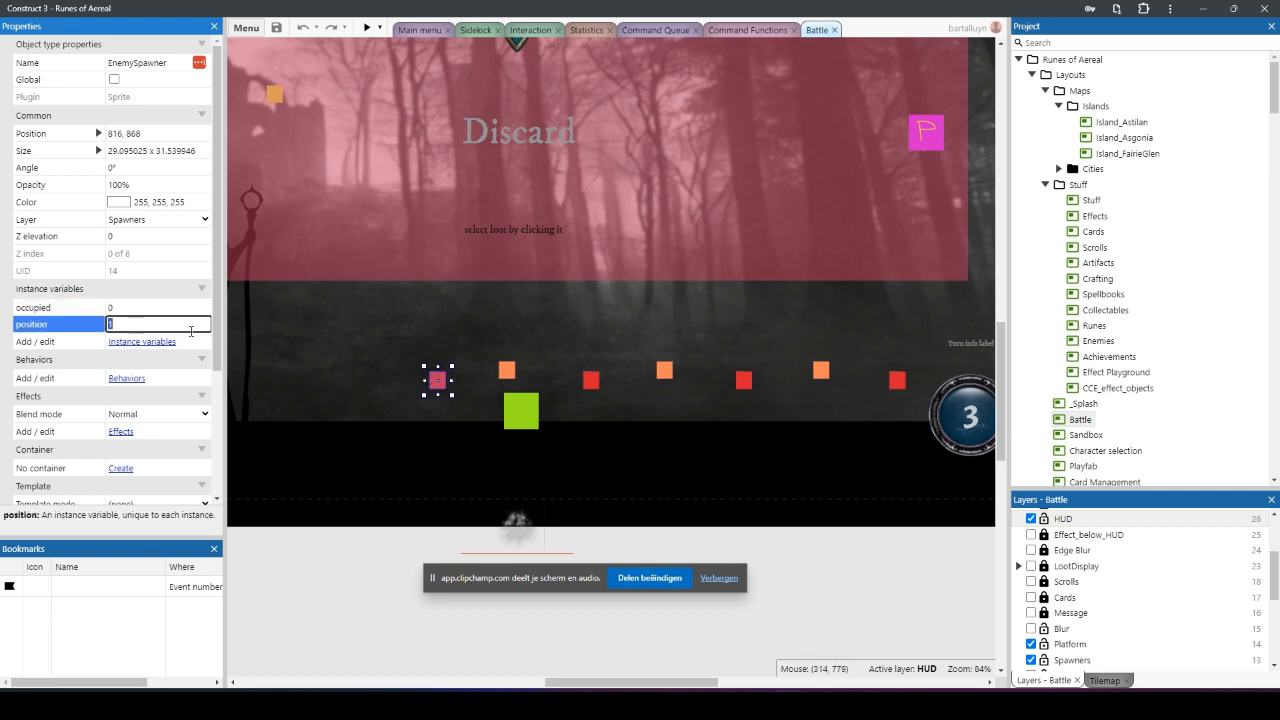
left_click(593, 385)
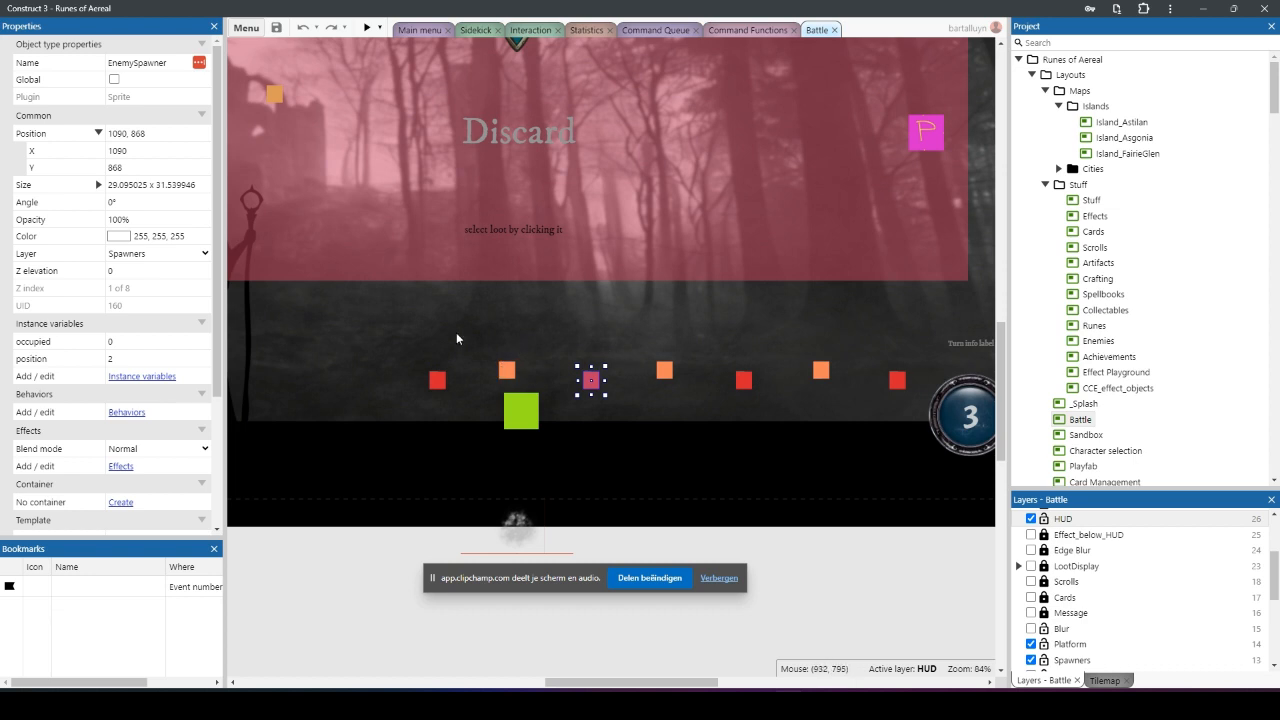
Step: Lock the layers other than Spawners and select the orange SidekickSpawner square beside the castle ruin
left_click_drag(558, 682, 521, 682)
scroll(484, 504, "up", 1)
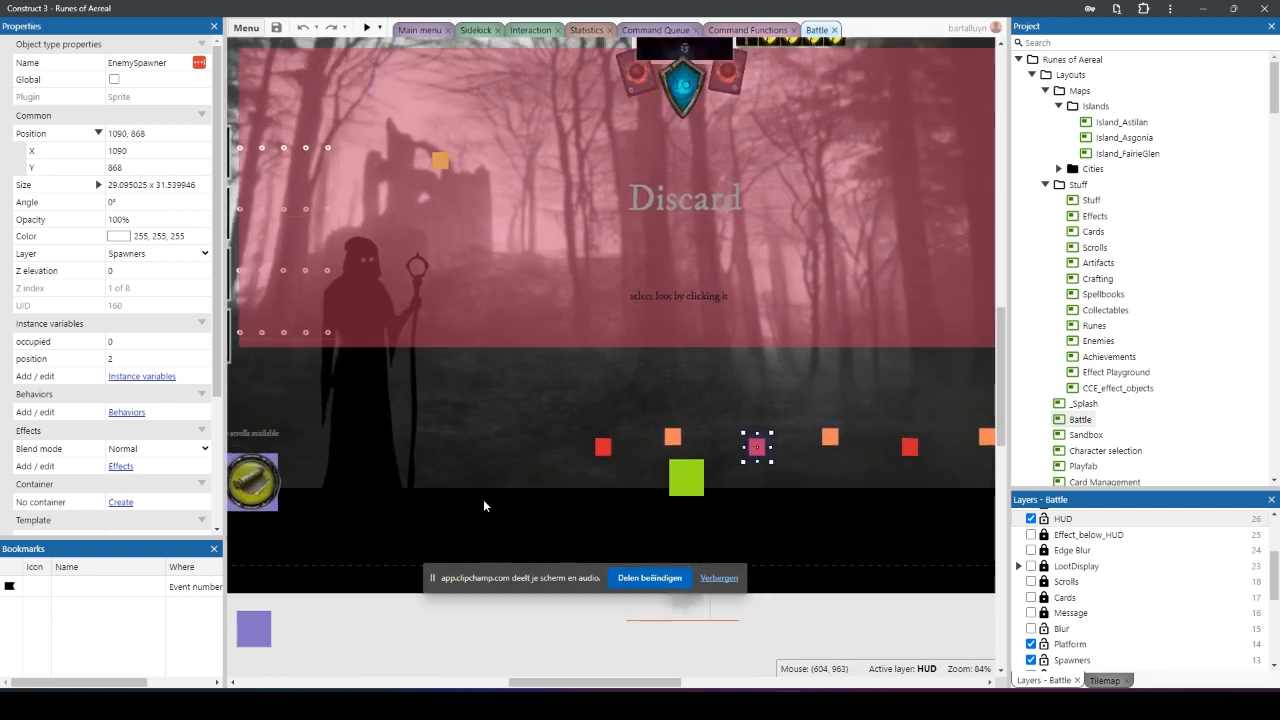
left_click(438, 160)
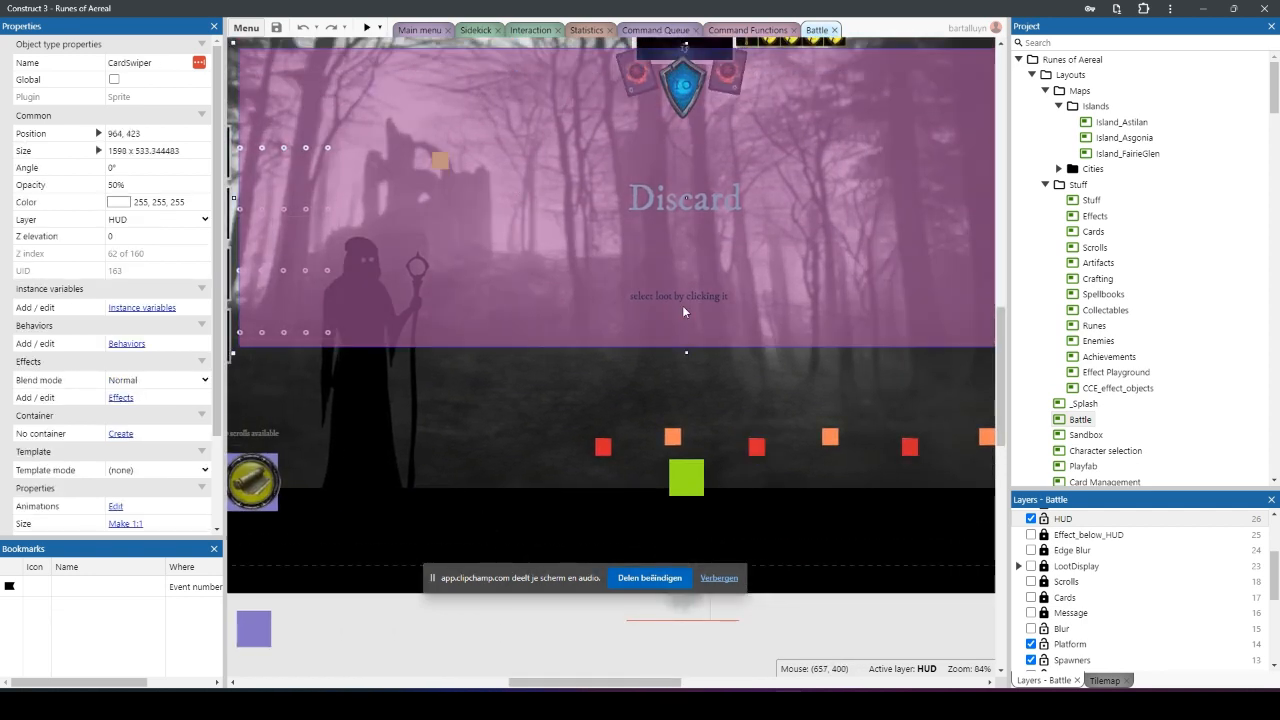
scroll(1050, 548, "up", 3)
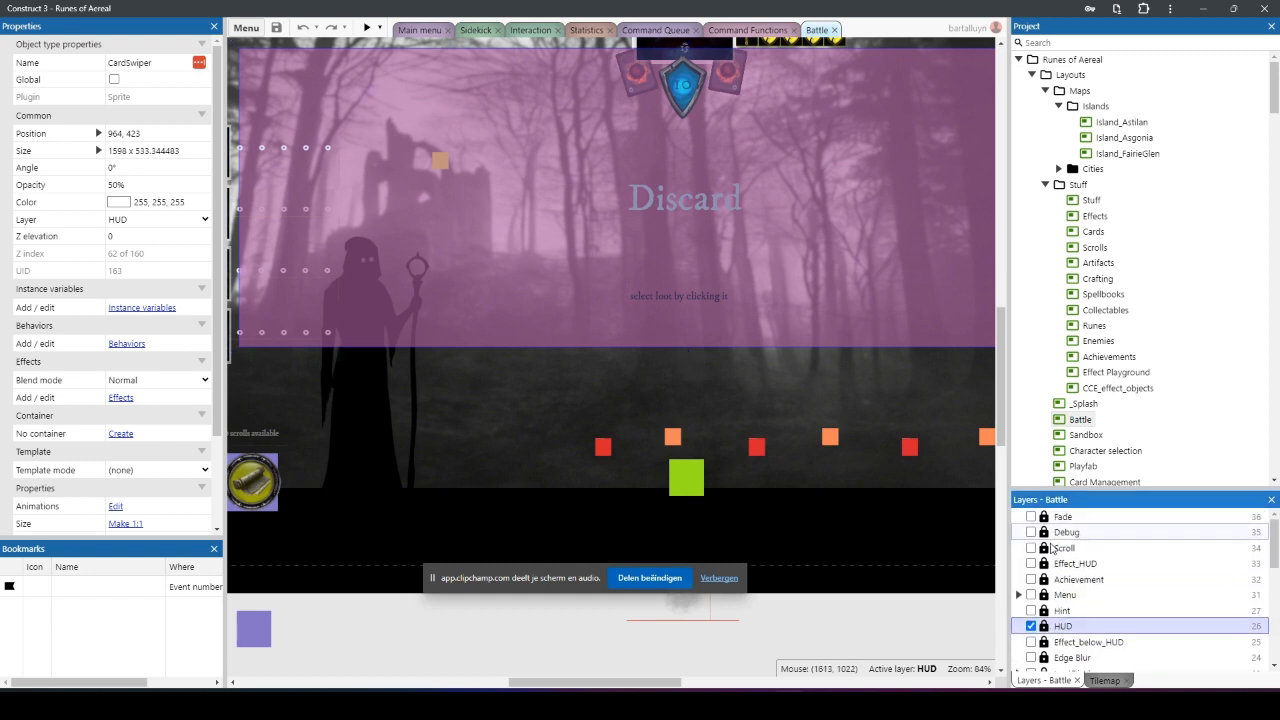
scroll(1062, 618, "down", 5)
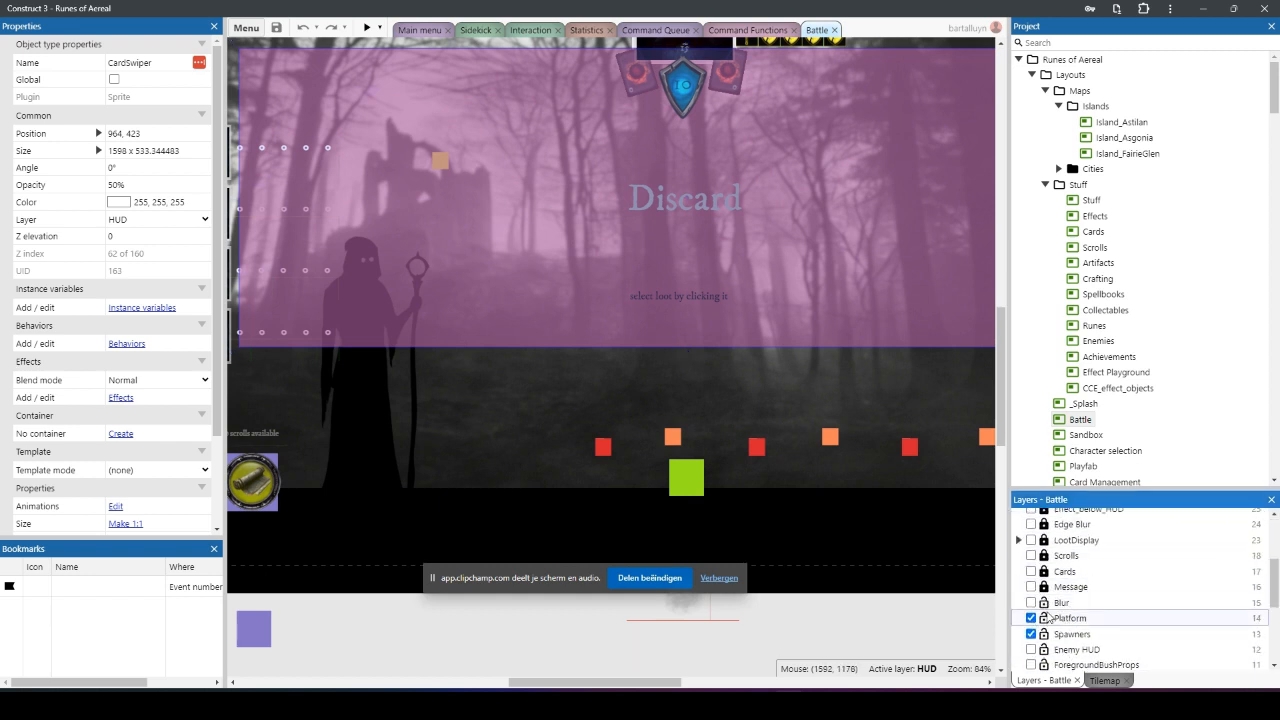
scroll(1072, 620, "down", 2)
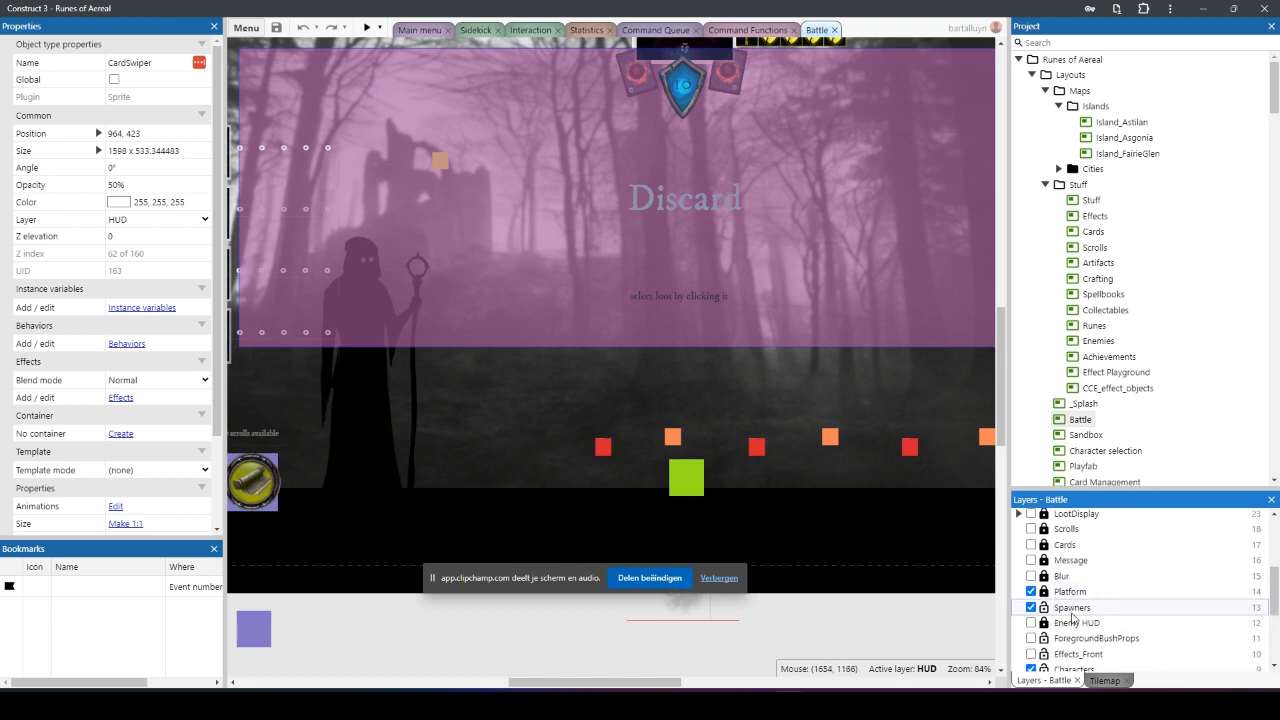
scroll(1072, 620, "down", 2)
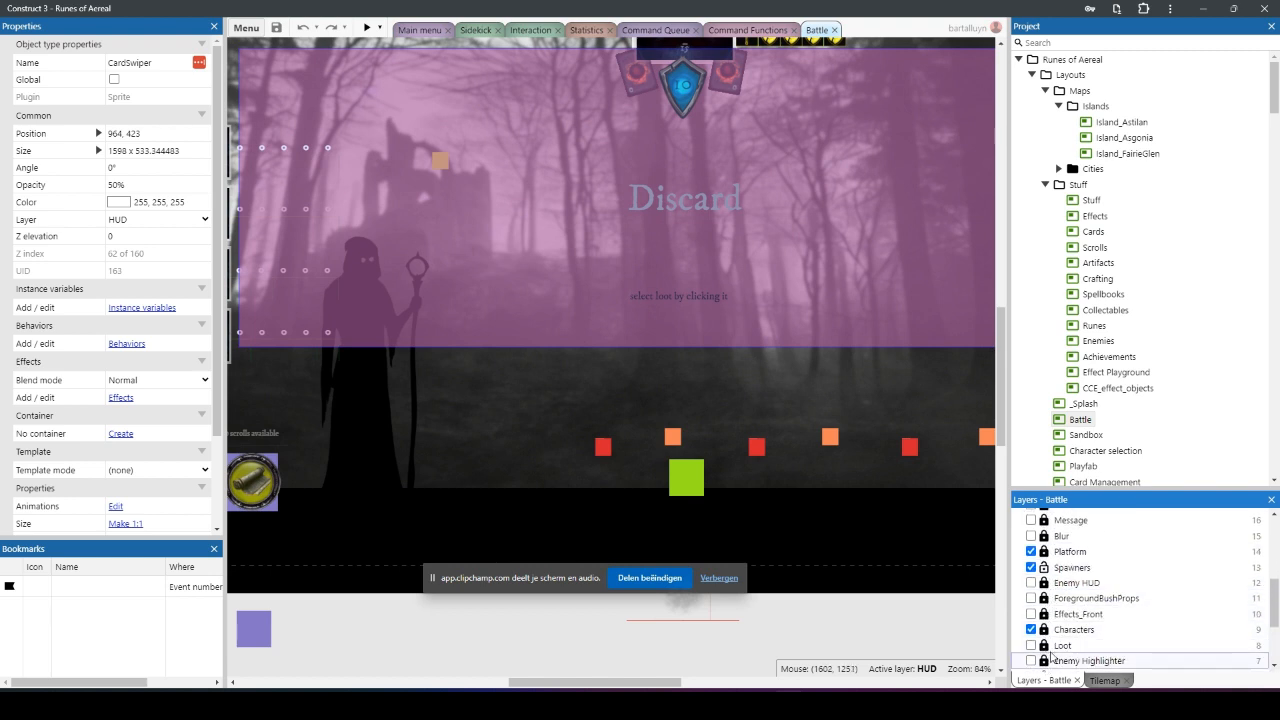
scroll(1052, 655, "down", 4)
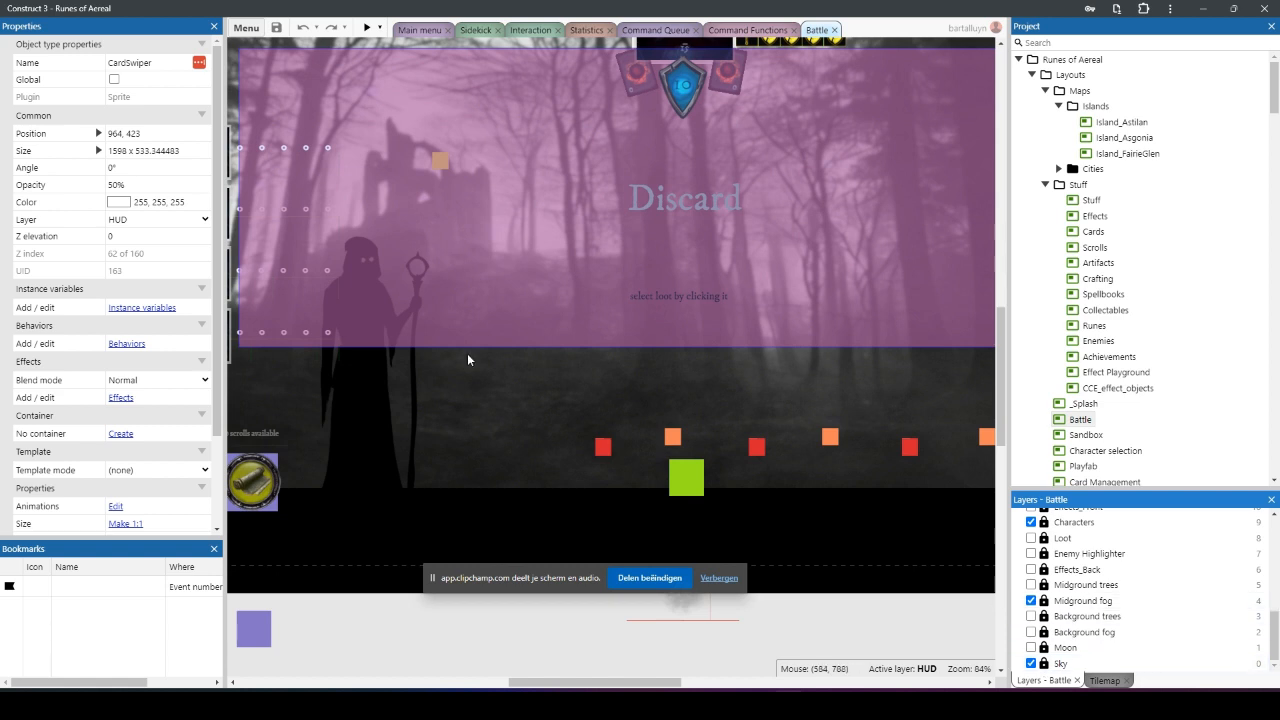
left_click(438, 161)
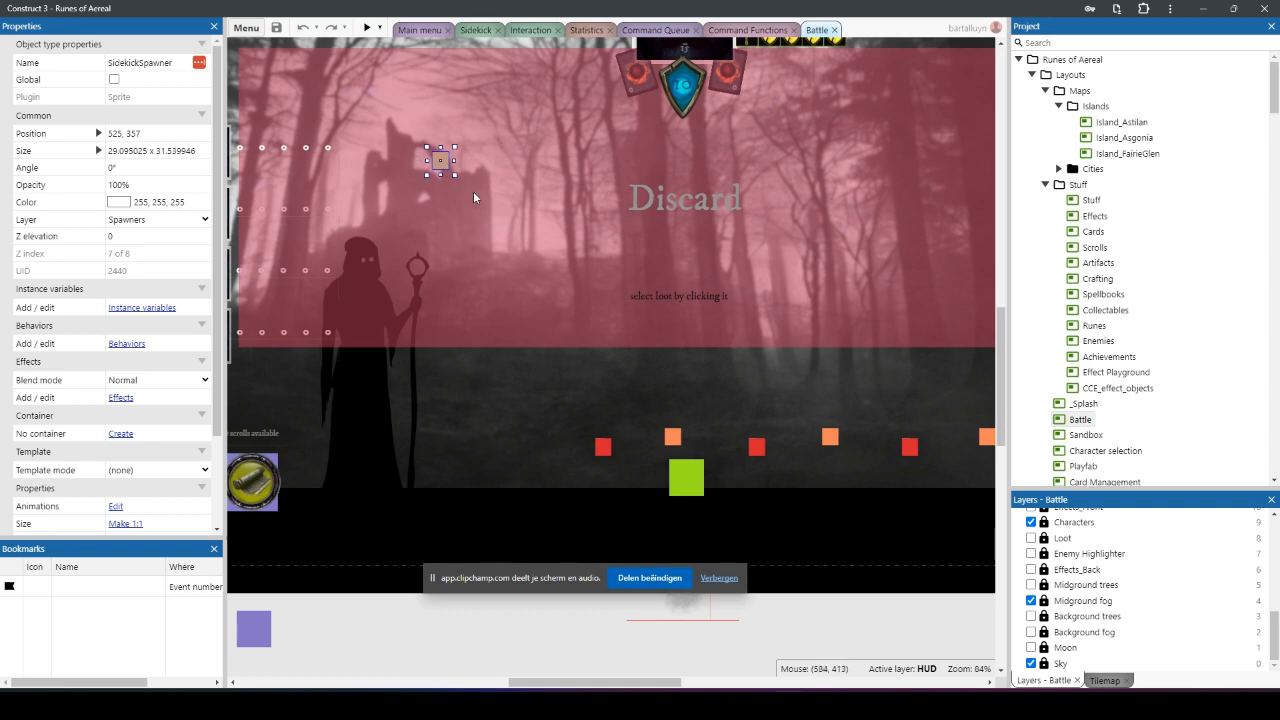
Step: In the Command Functions event sheet, add a System Create object action to fn_SummonSidekick with Sidekick as the object to create
left_click(748, 30)
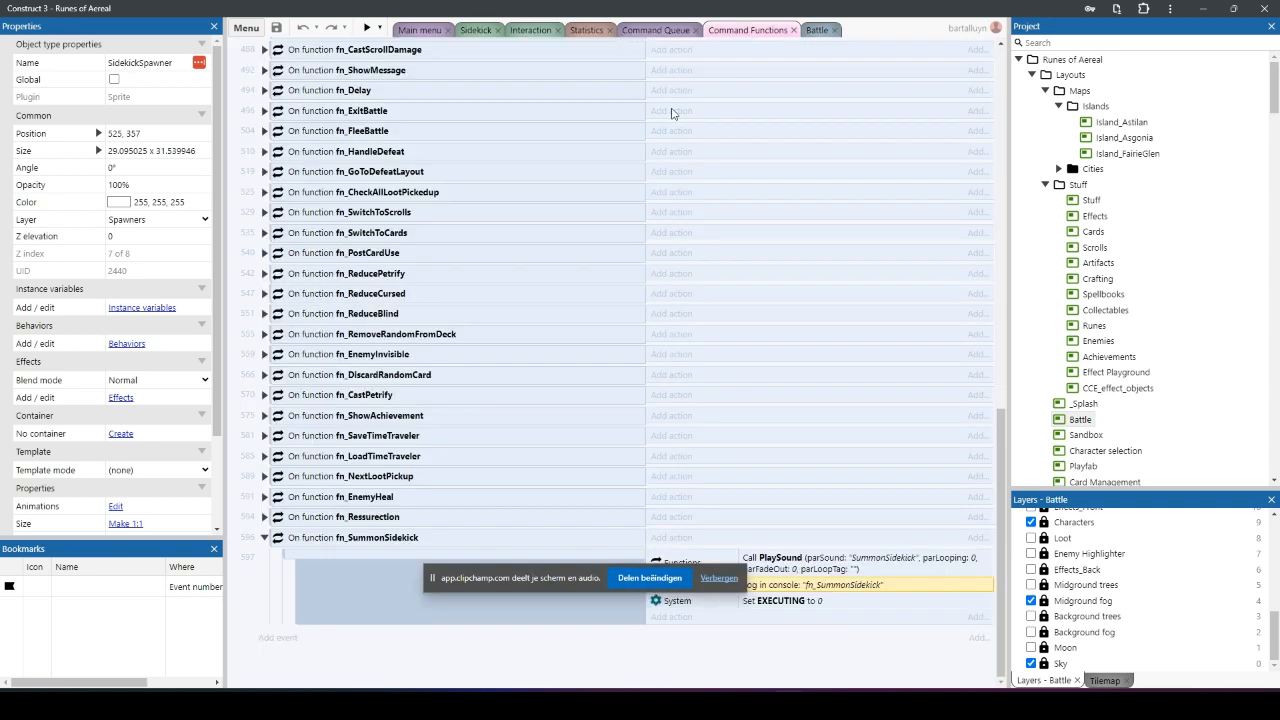
left_click_drag(432, 585, 462, 82)
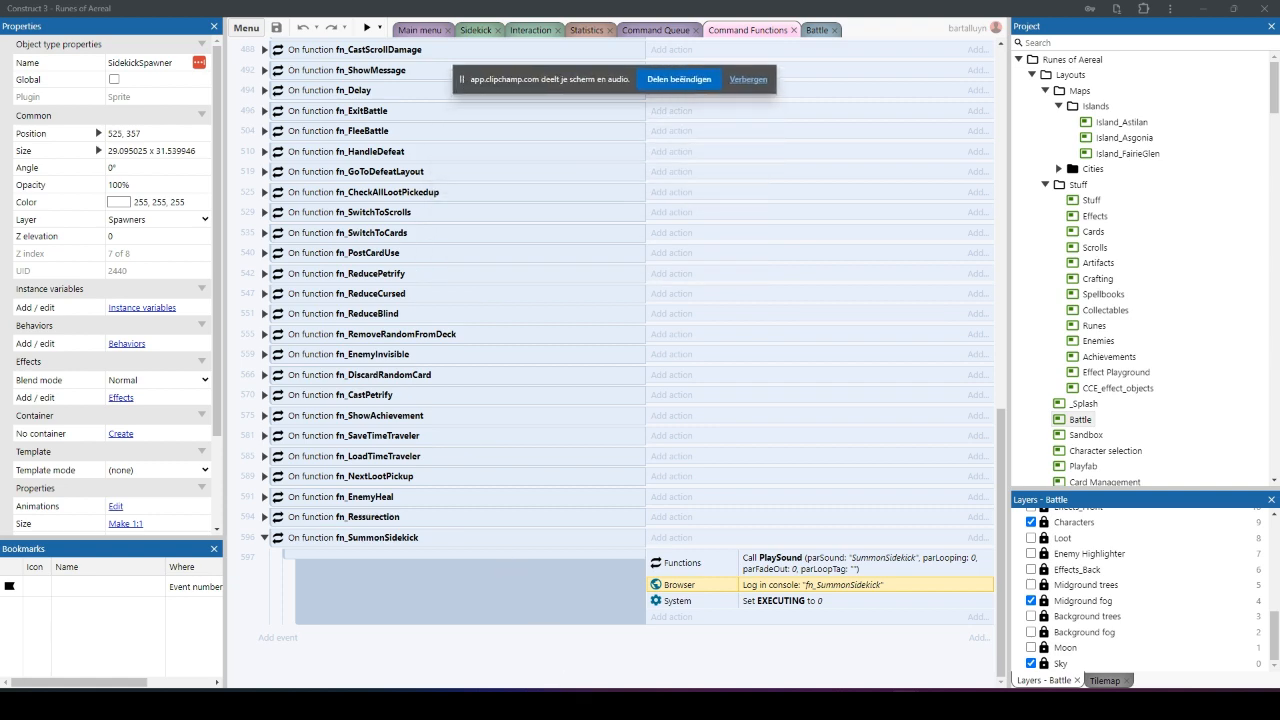
left_click(672, 617)
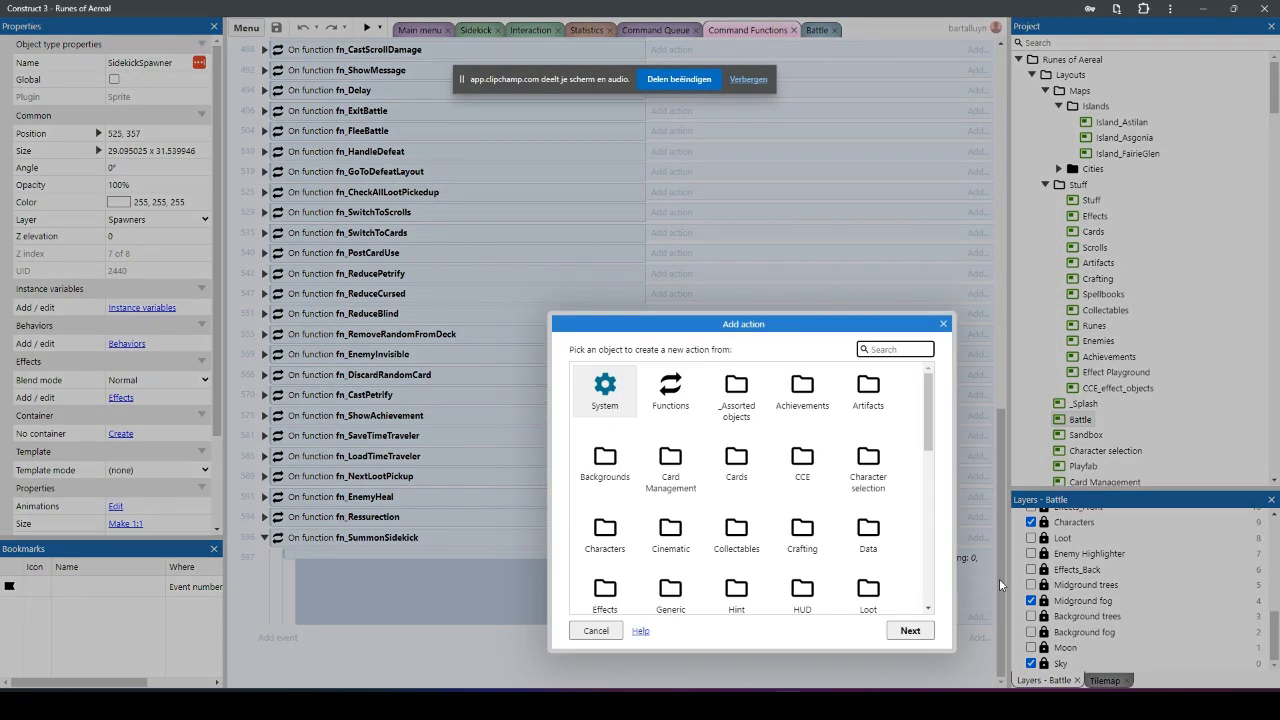
key("Return")
type("create n")
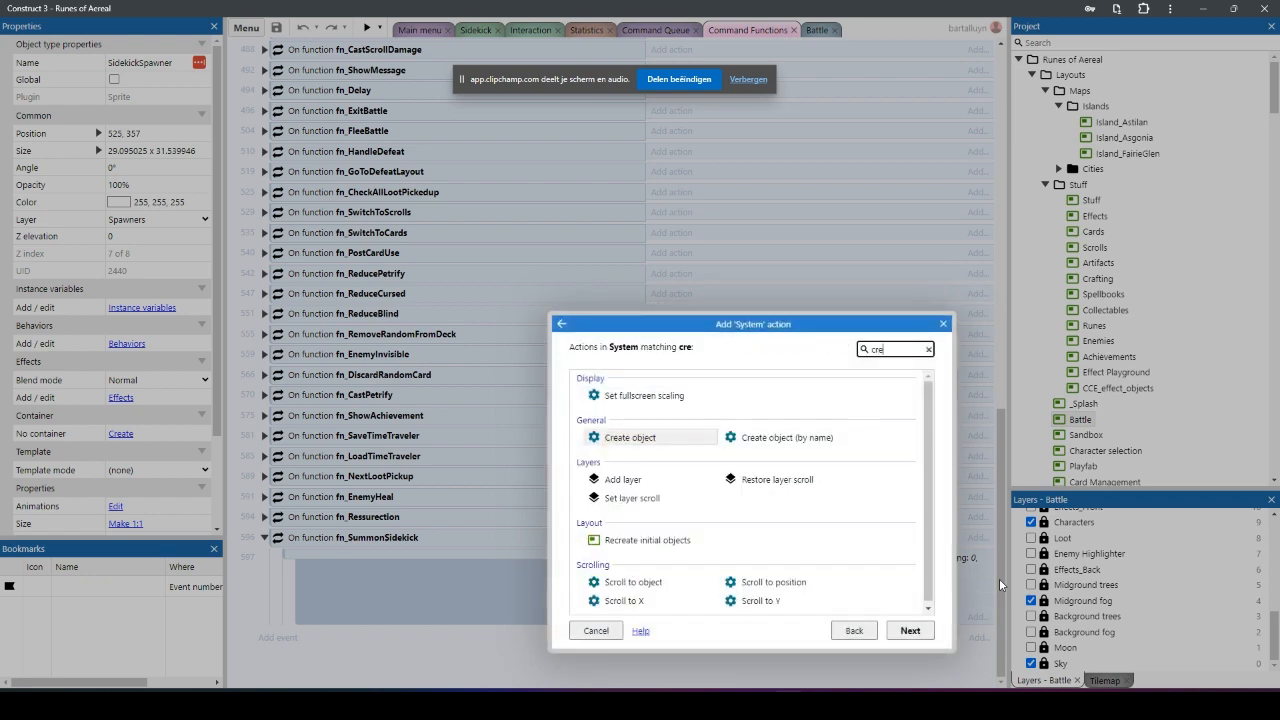
key("BackSpace")
key("BackSpace")
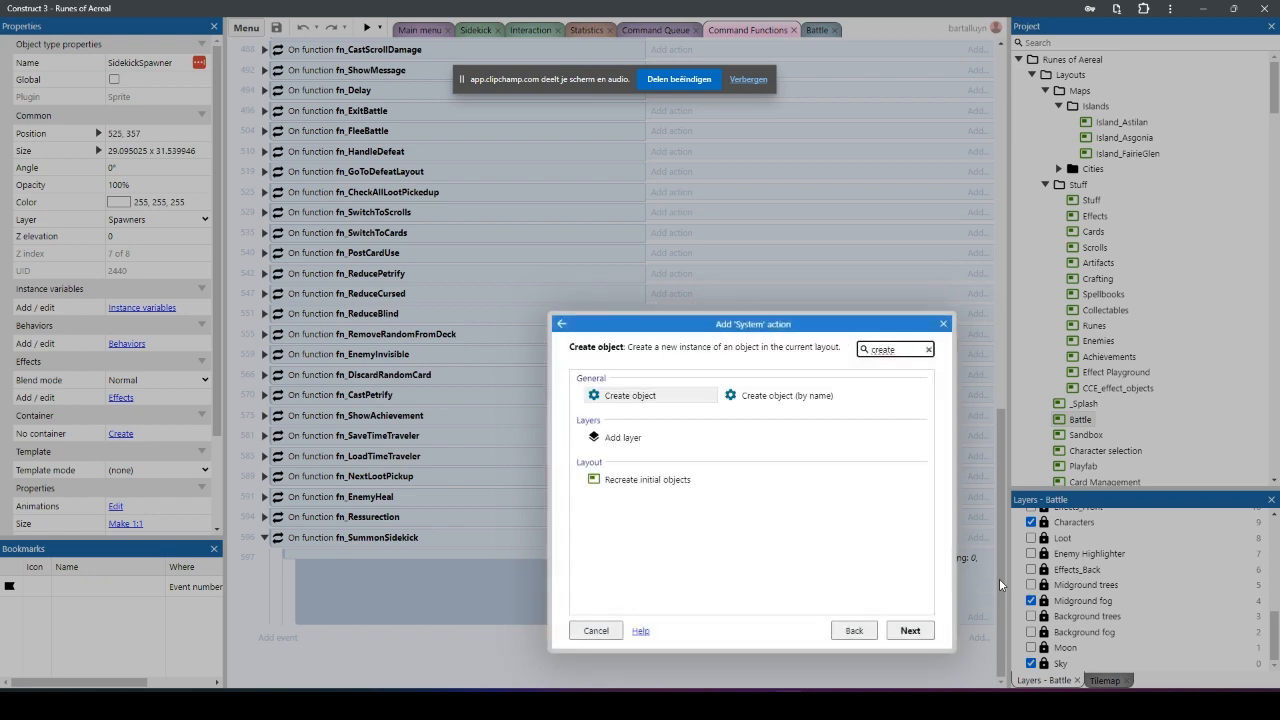
double_click(649, 398)
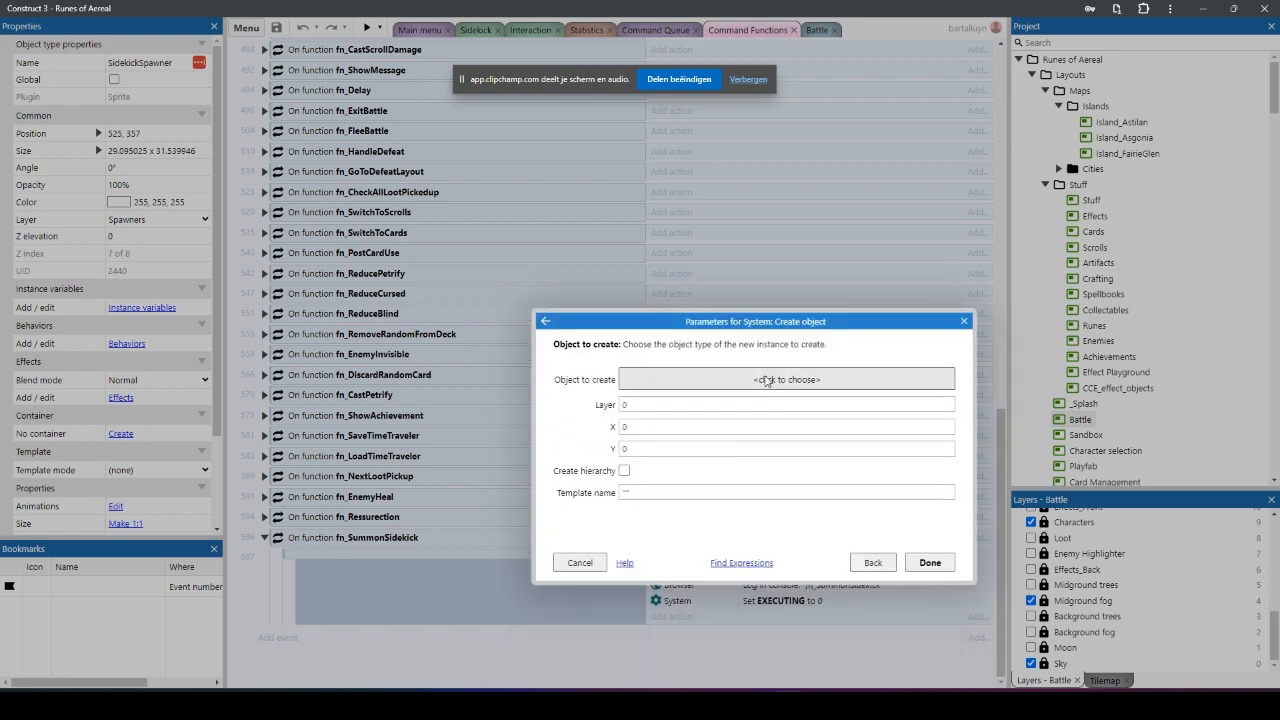
type("sidek")
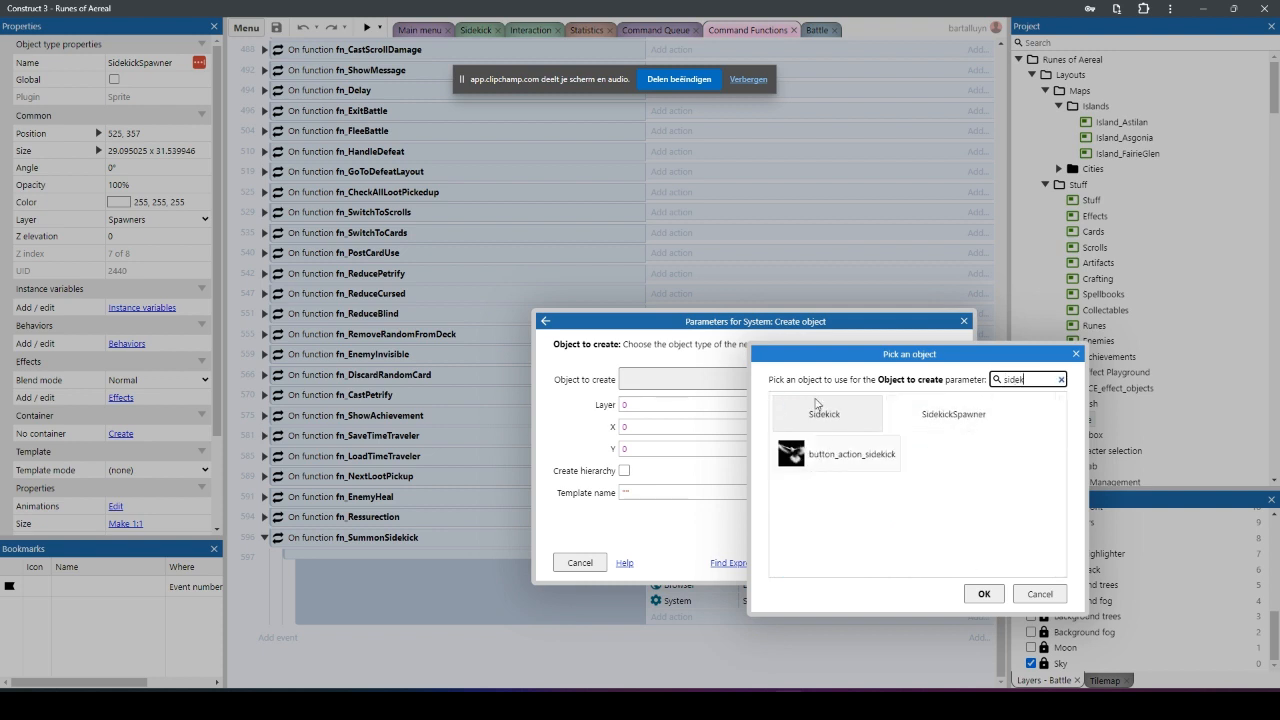
left_click(824, 410)
left_click(983, 594)
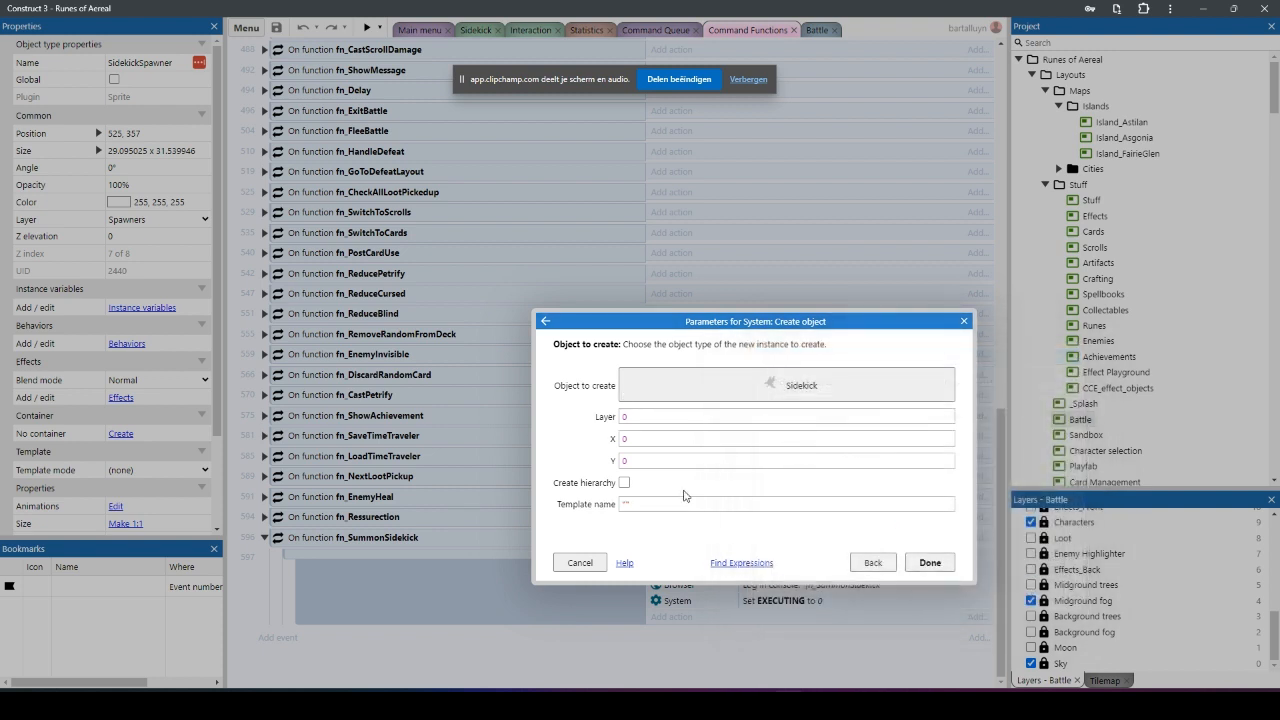
Step: Set the layer of the Create object action to "Characters"
left_click(651, 419)
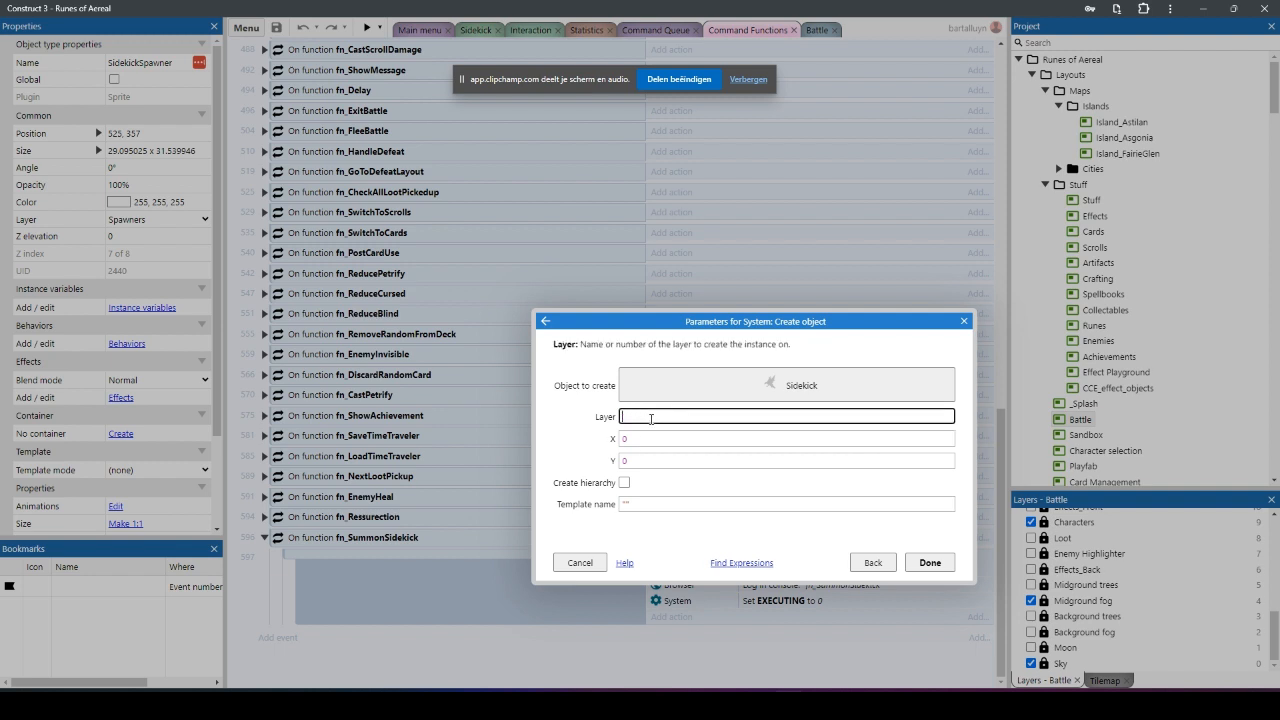
type("\"c")
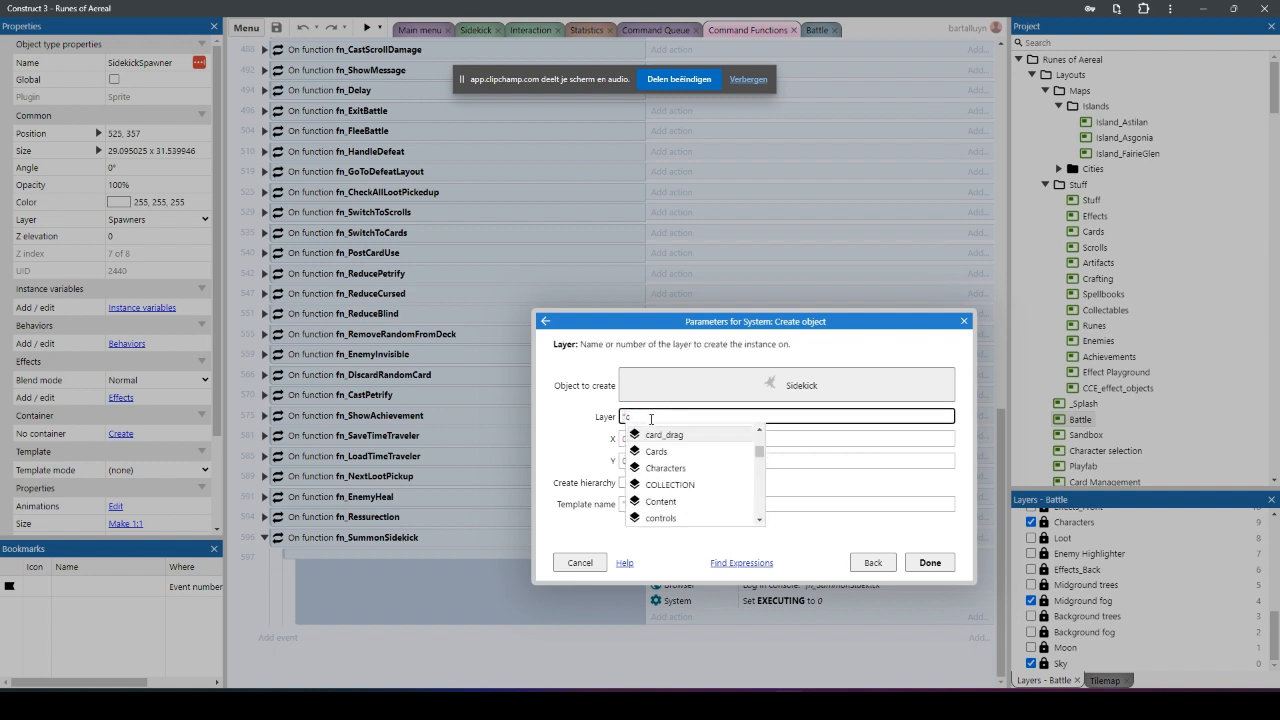
type("haracters\"")
key("Down")
key("Up")
key("Return")
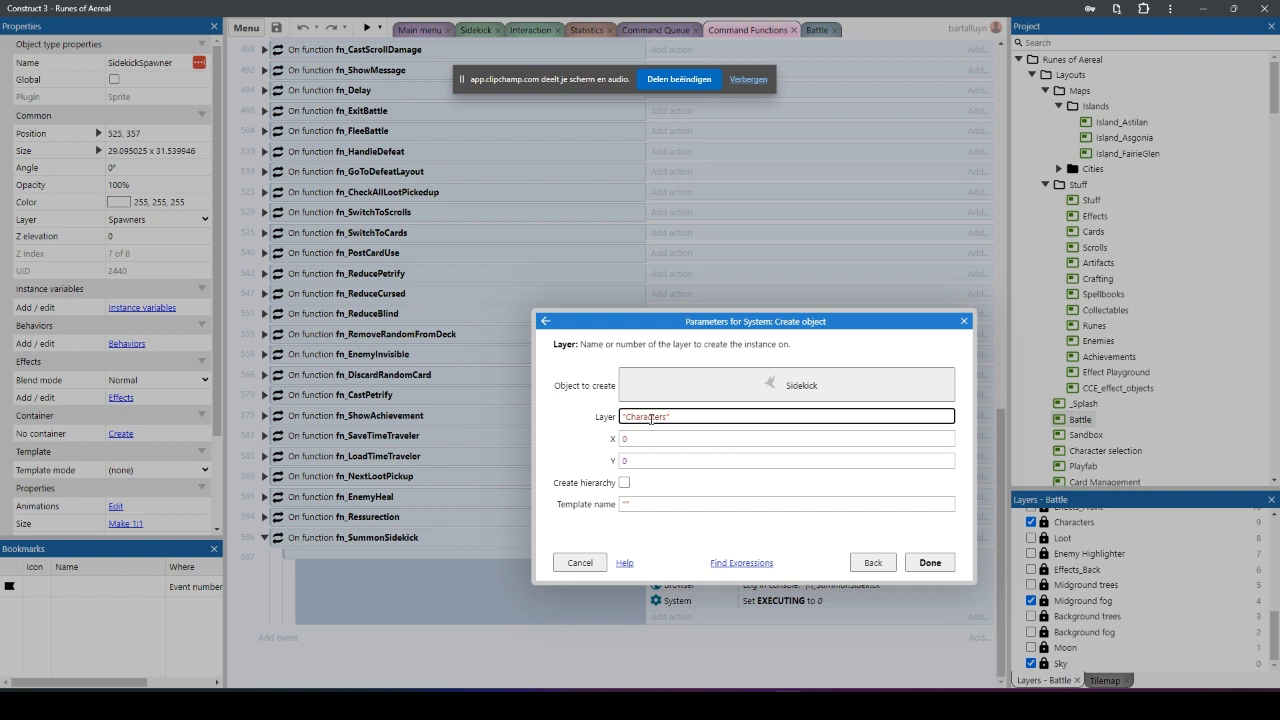
key("Tab")
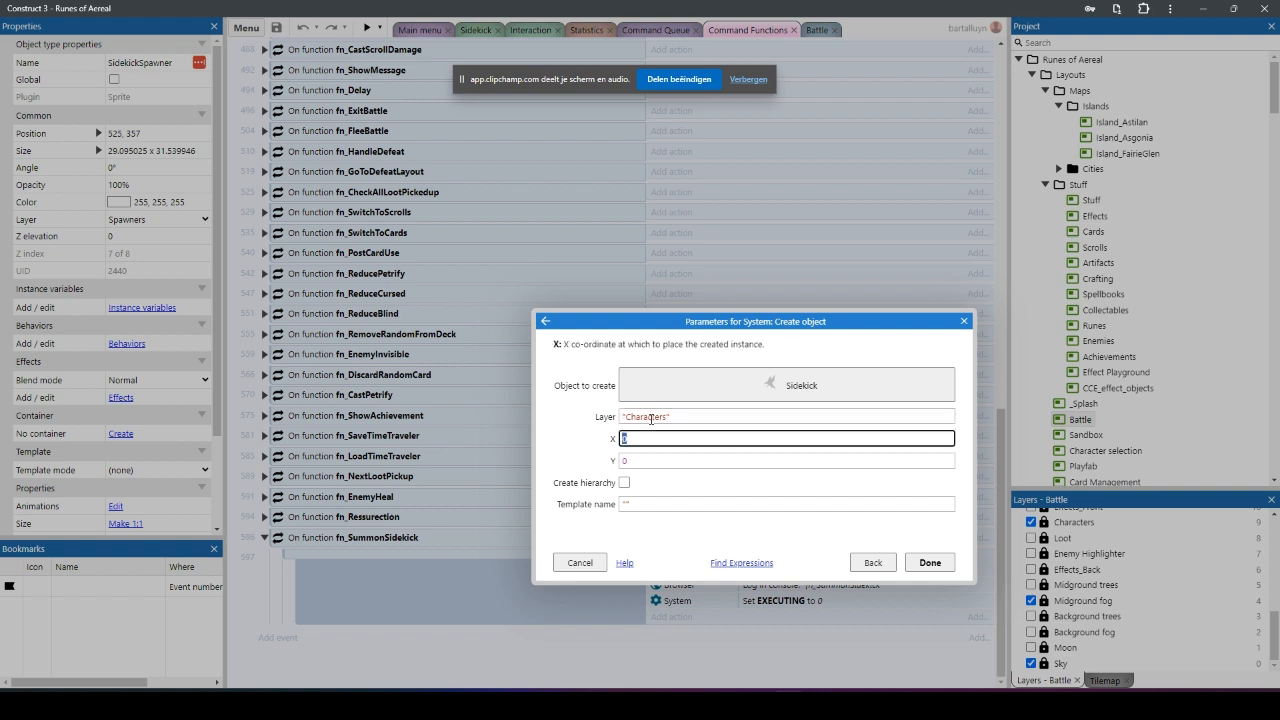
Step: Set the created Sidekick's X to SidekickSpawner.X and Y to SidekickSpawner.Y, and finish the action
type("s")
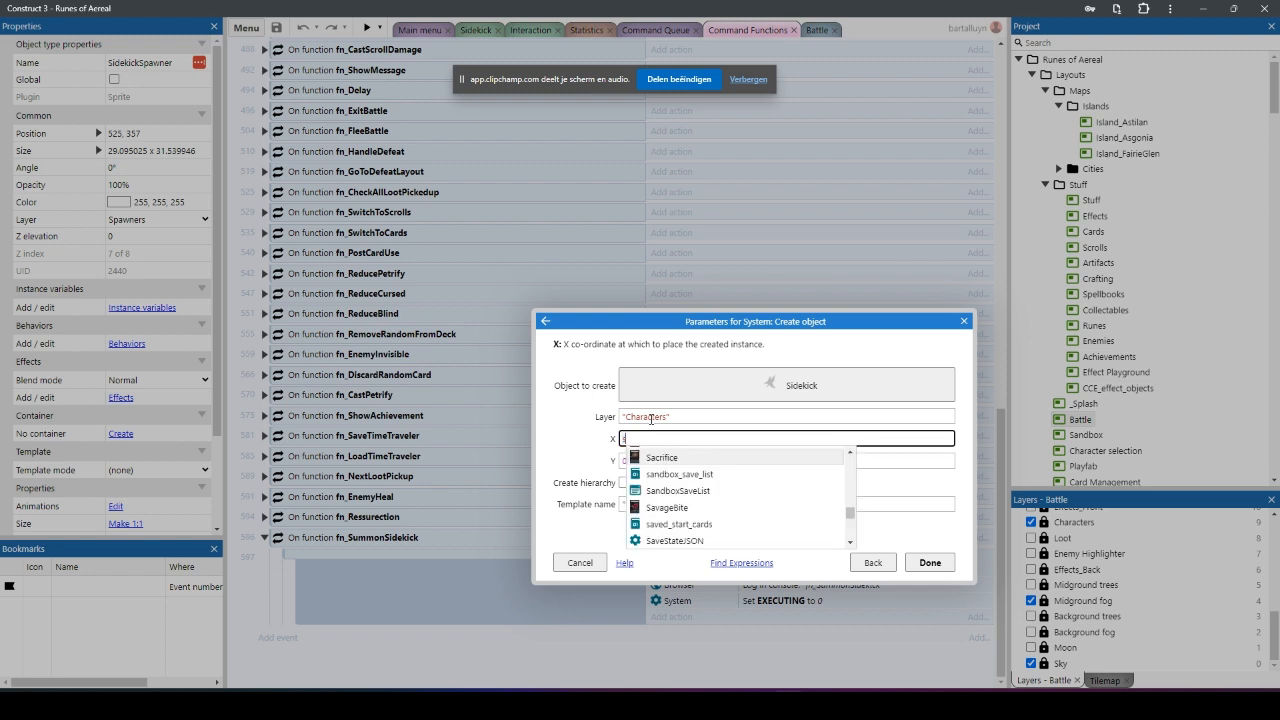
type("idekic")
key("Down")
key("Return")
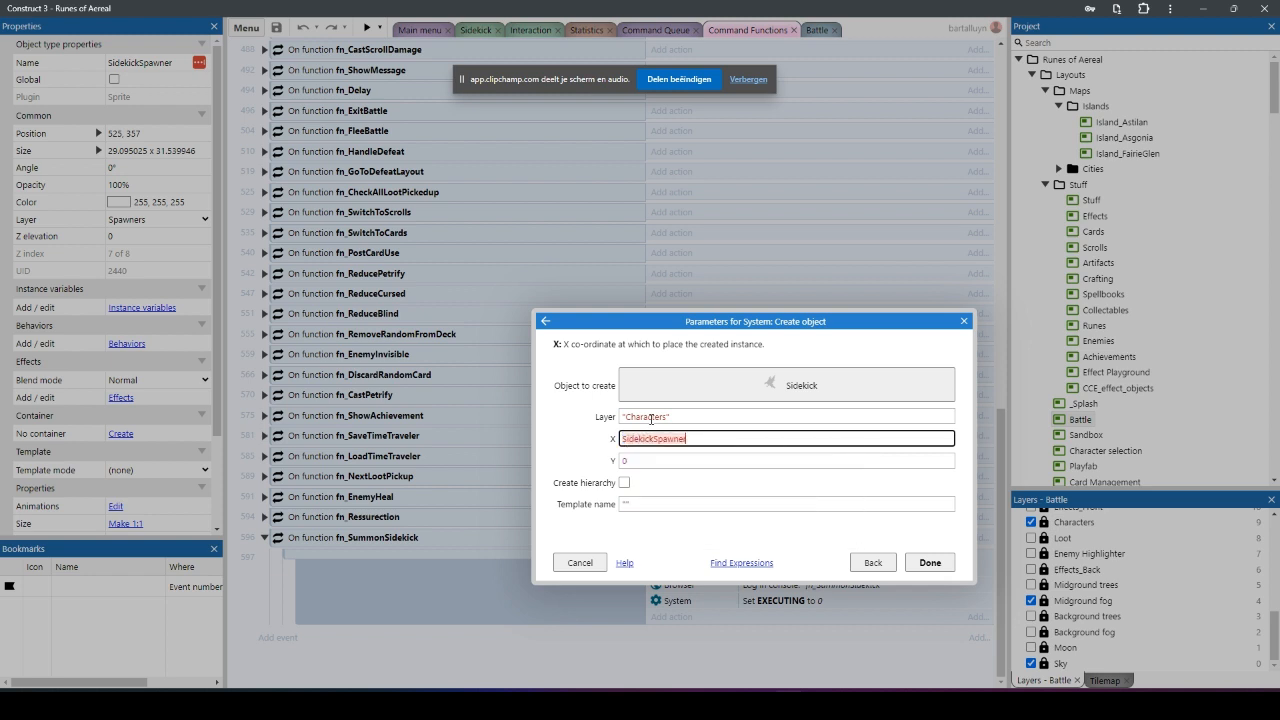
type(".X")
key("Tab")
type("side")
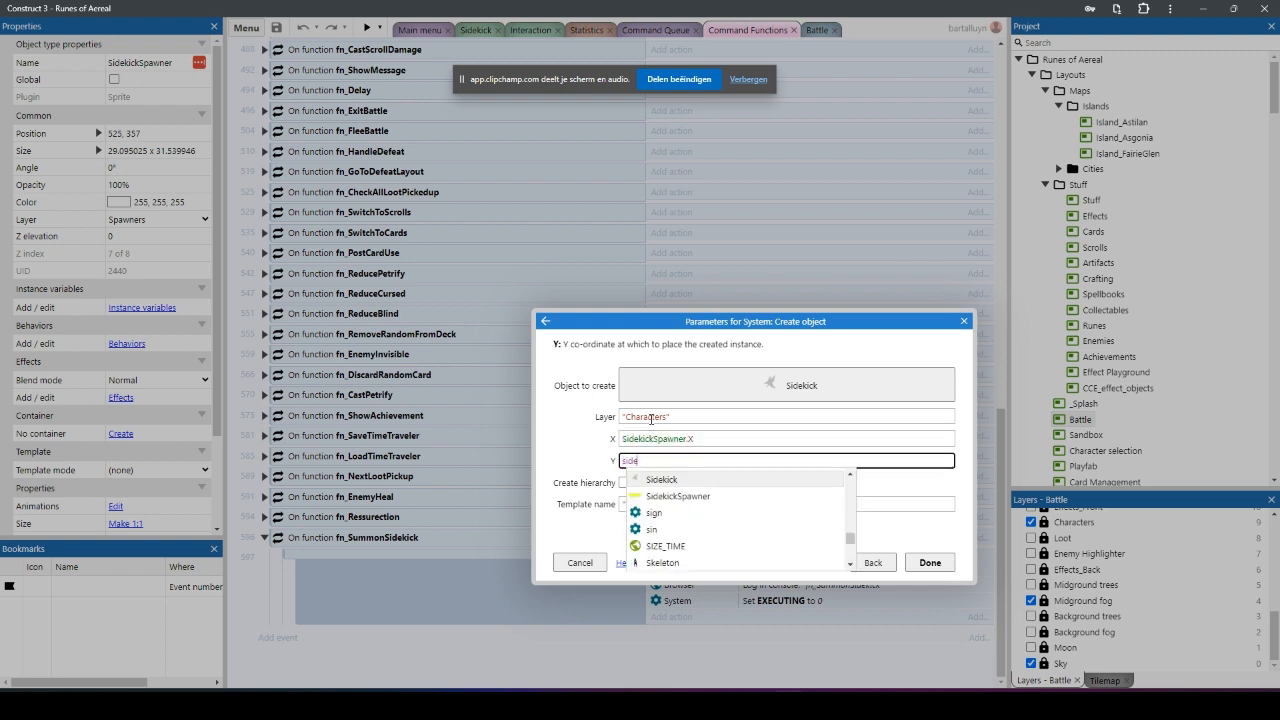
type("kick")
key("Down")
key("Return")
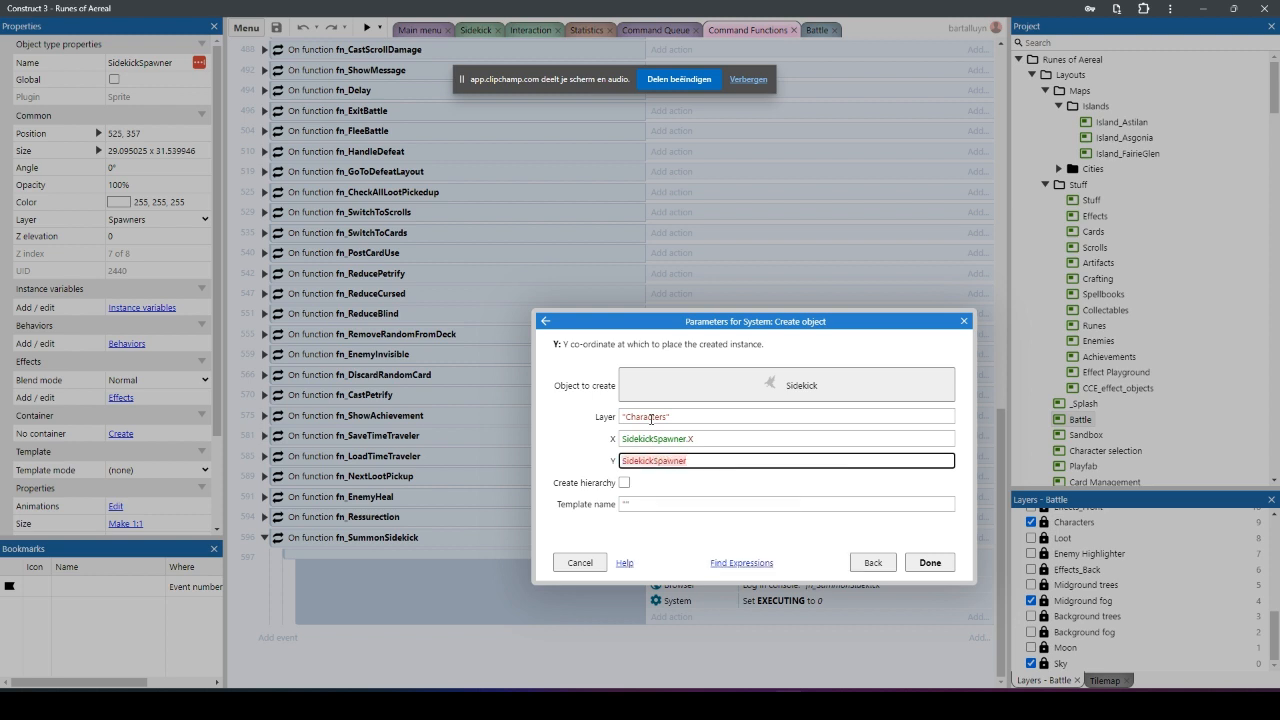
type(".Y")
left_click(930, 566)
Step: Search the project for "sandbo", open the Sandbox layout and run its preview
scroll(780, 588, "down", 1)
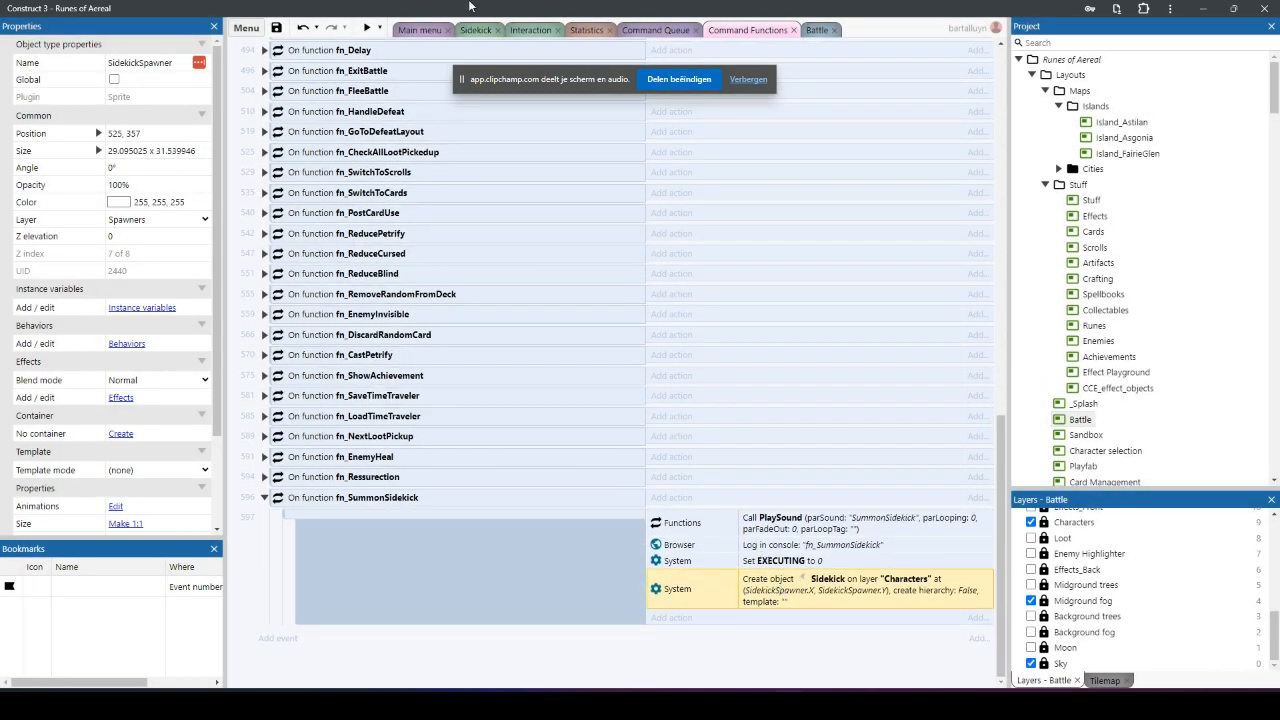
left_click(1076, 43)
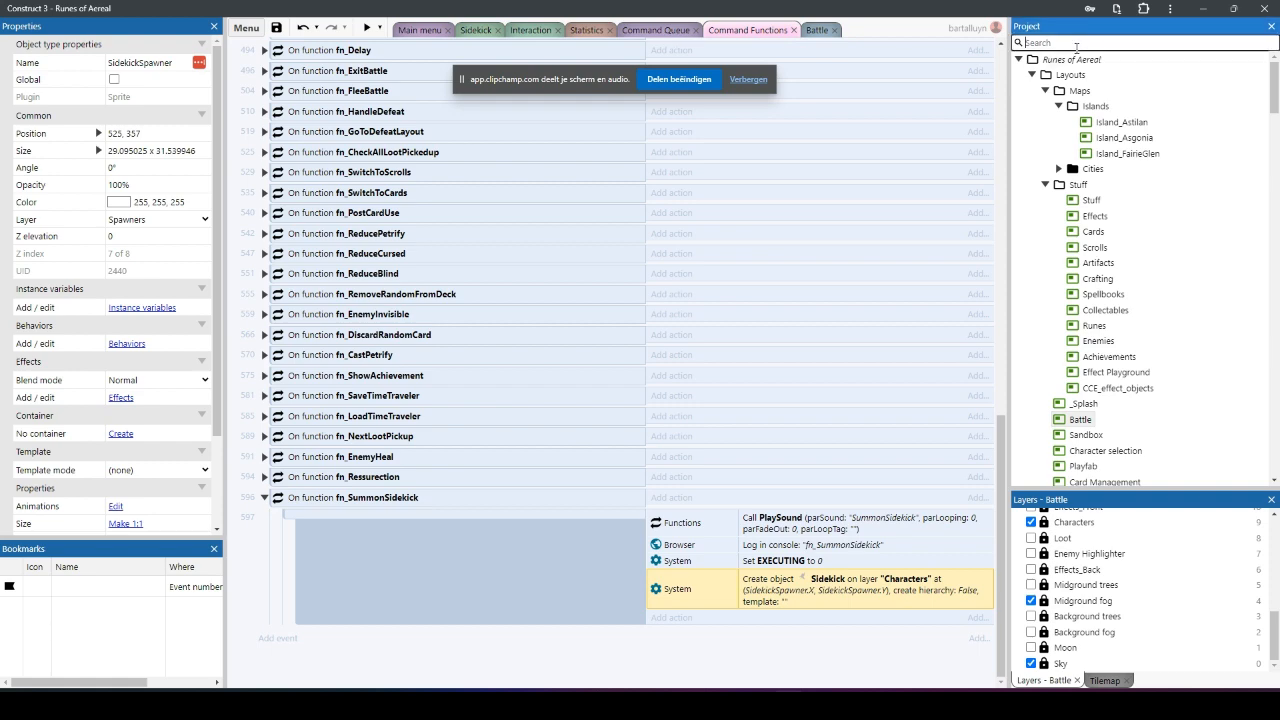
type("sandbo")
double_click(1086, 91)
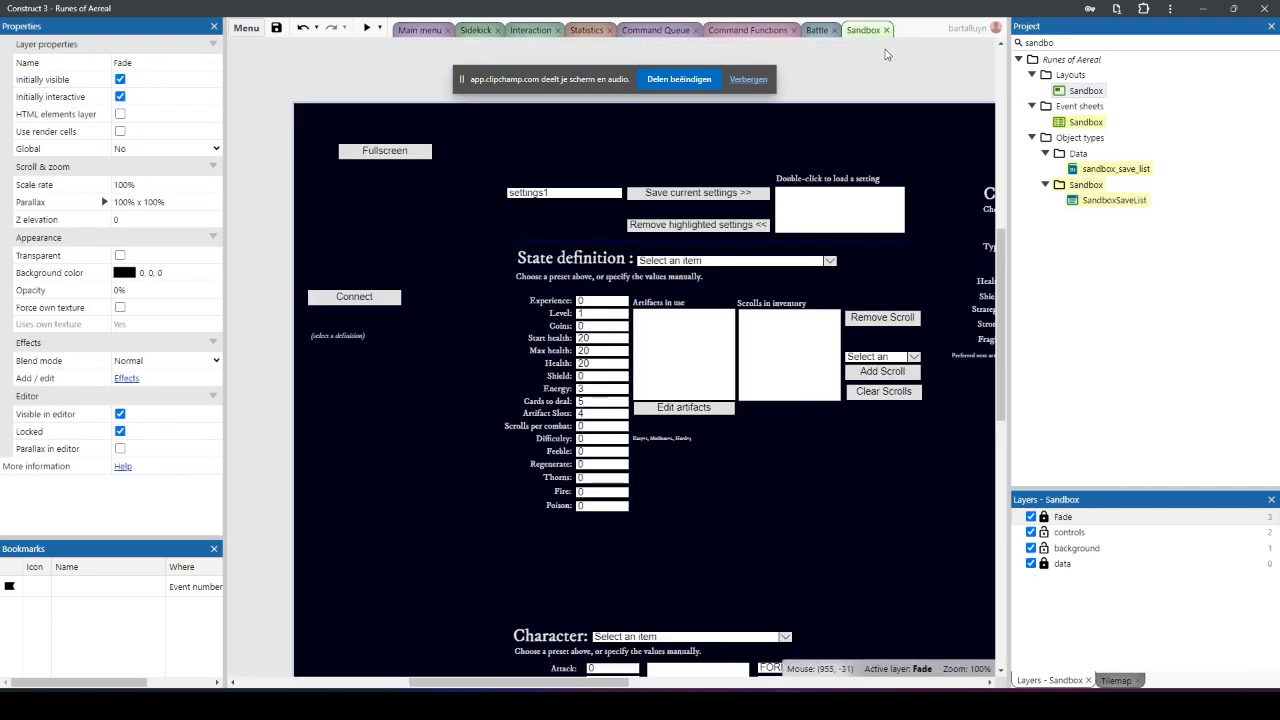
scroll(619, 374, "down", 3, "ctrl")
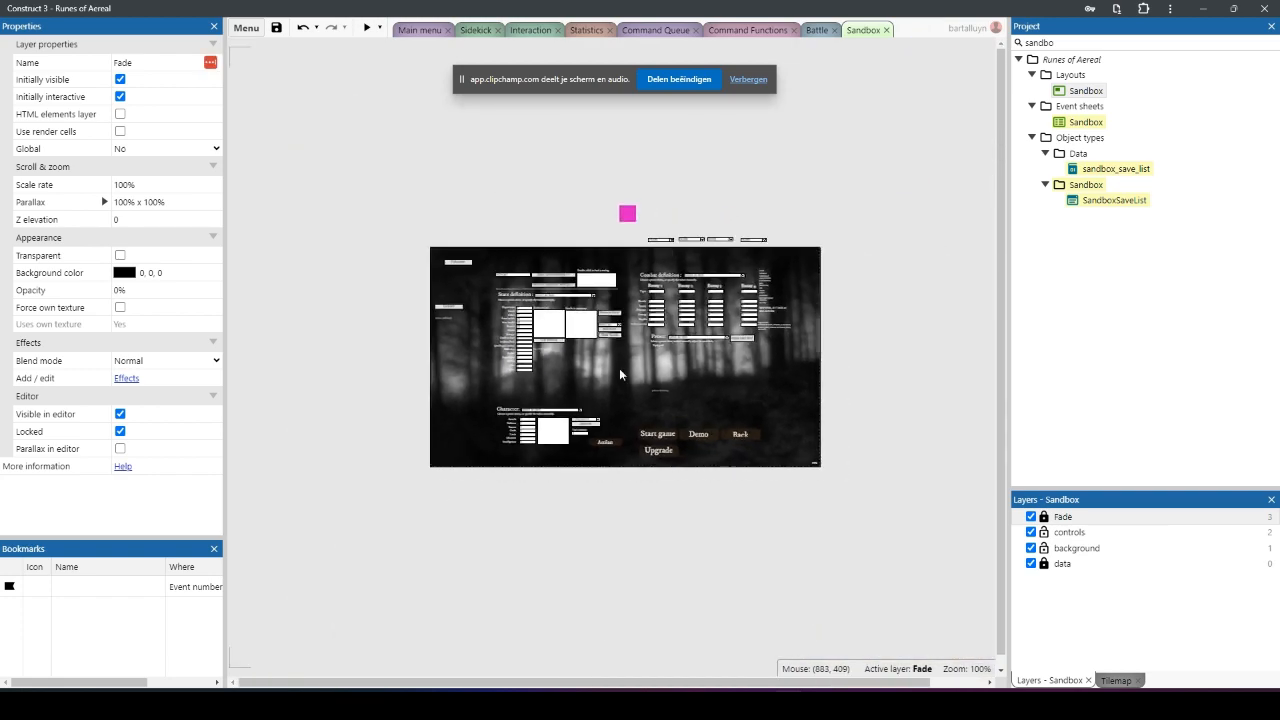
scroll(619, 374, "up", 4, "ctrl")
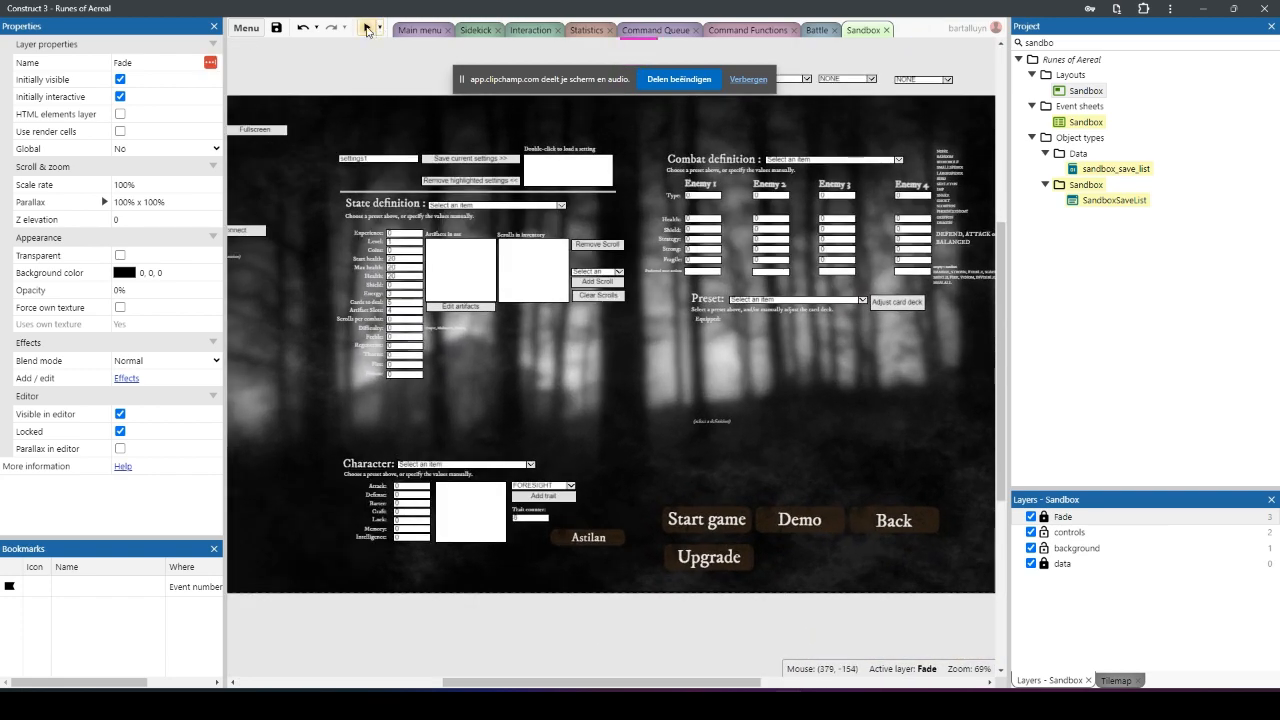
left_click(366, 29)
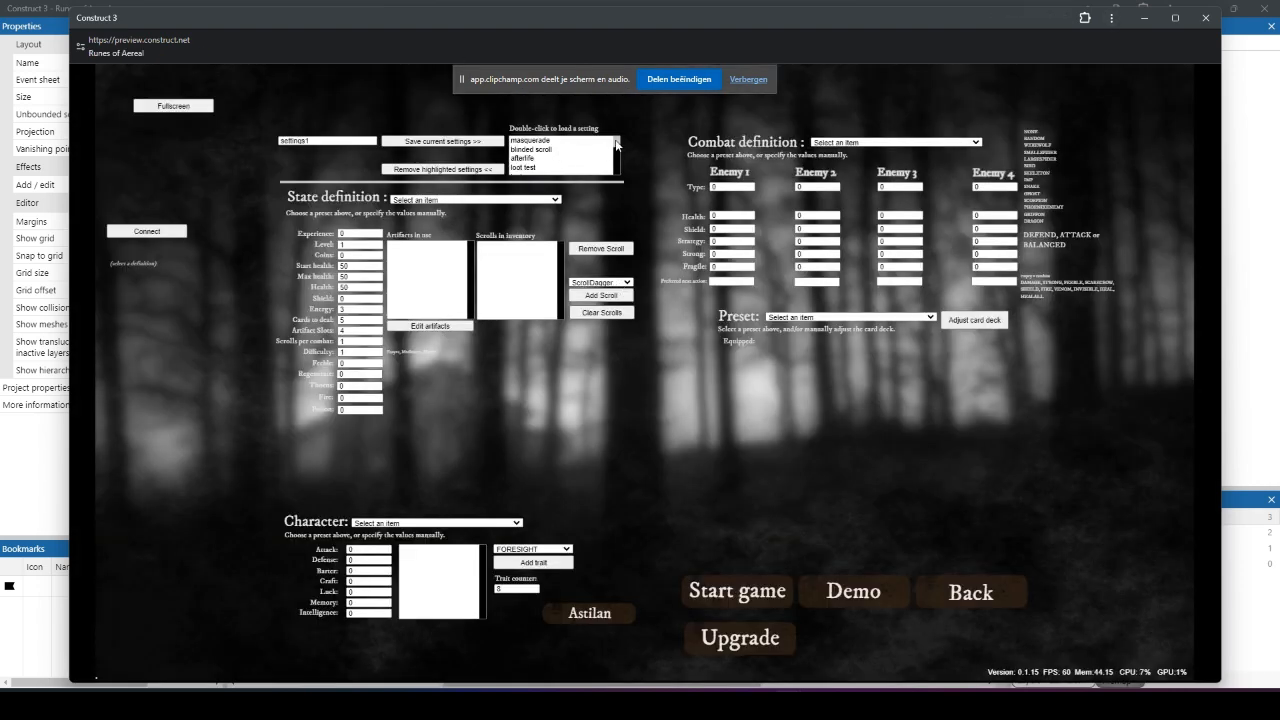
Step: Load the saved sidekick setting in the sandbox preview and start the game
left_click_drag(616, 142, 616, 171)
double_click(524, 170)
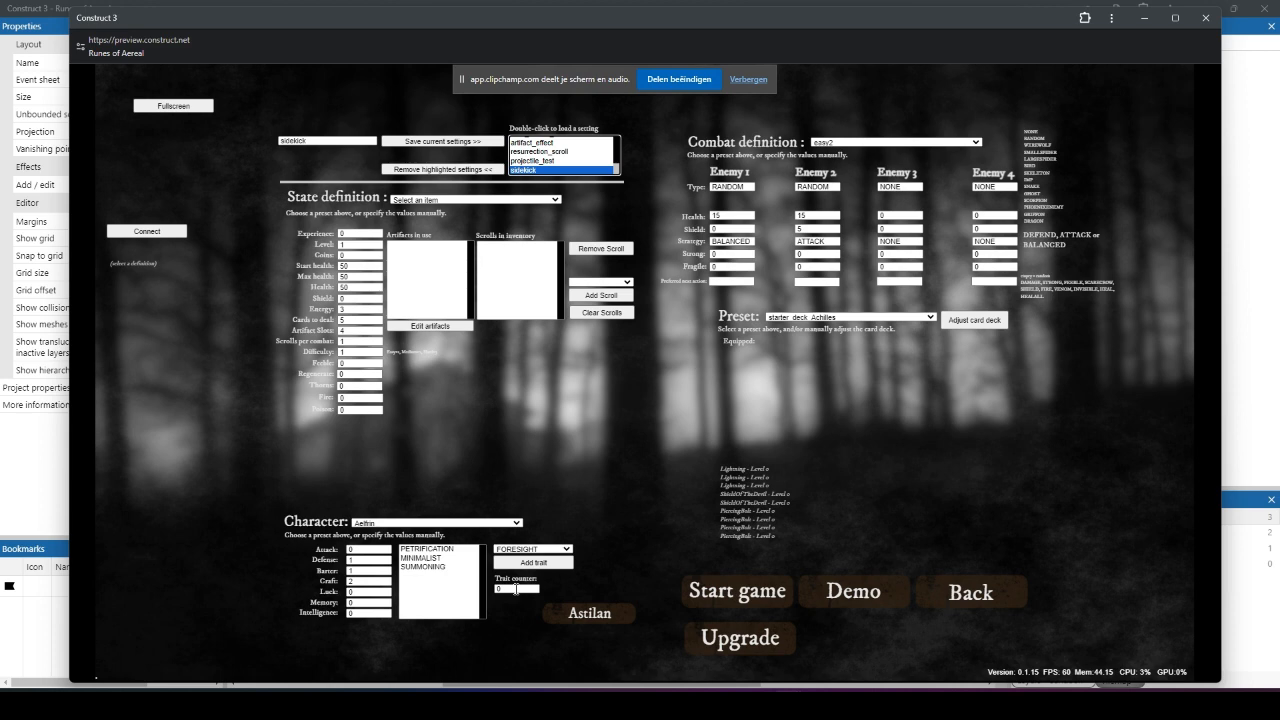
left_click(741, 591)
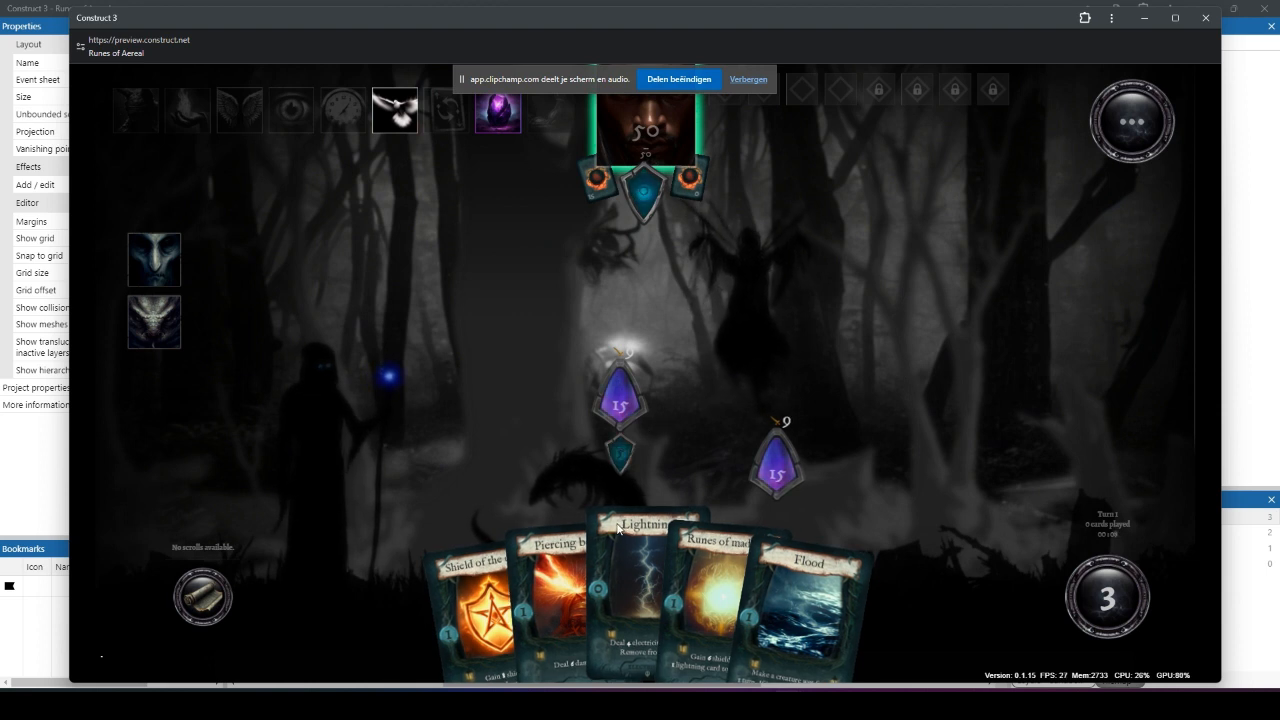
Step: Check the summoned sidekick's appearance in the running battle, and close the preview
mouse_move(634, 520)
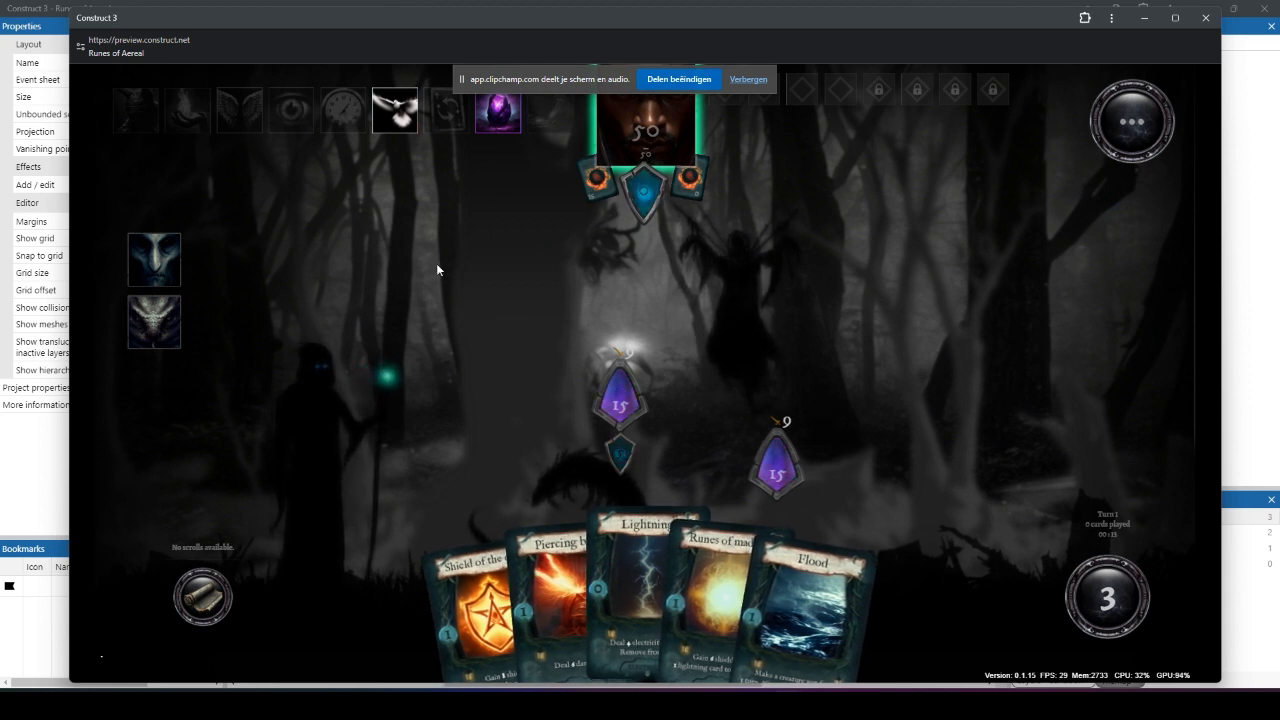
mouse_move(392, 120)
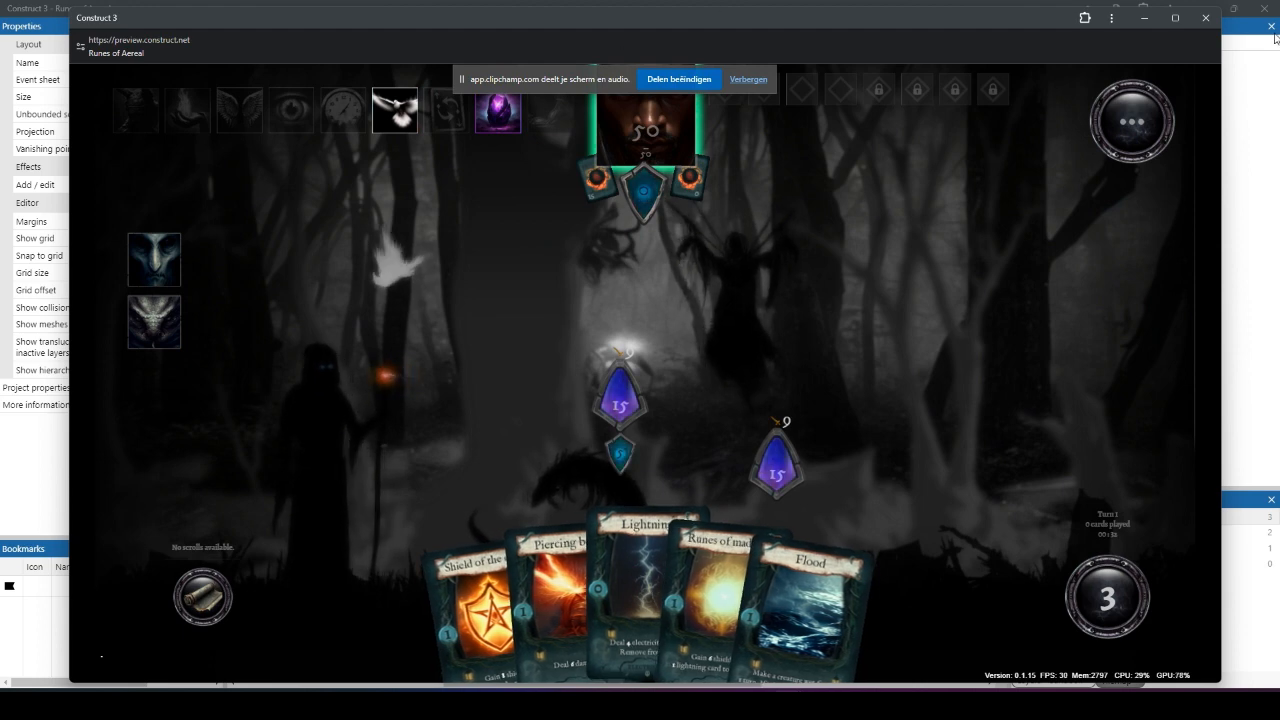
left_click(1207, 21)
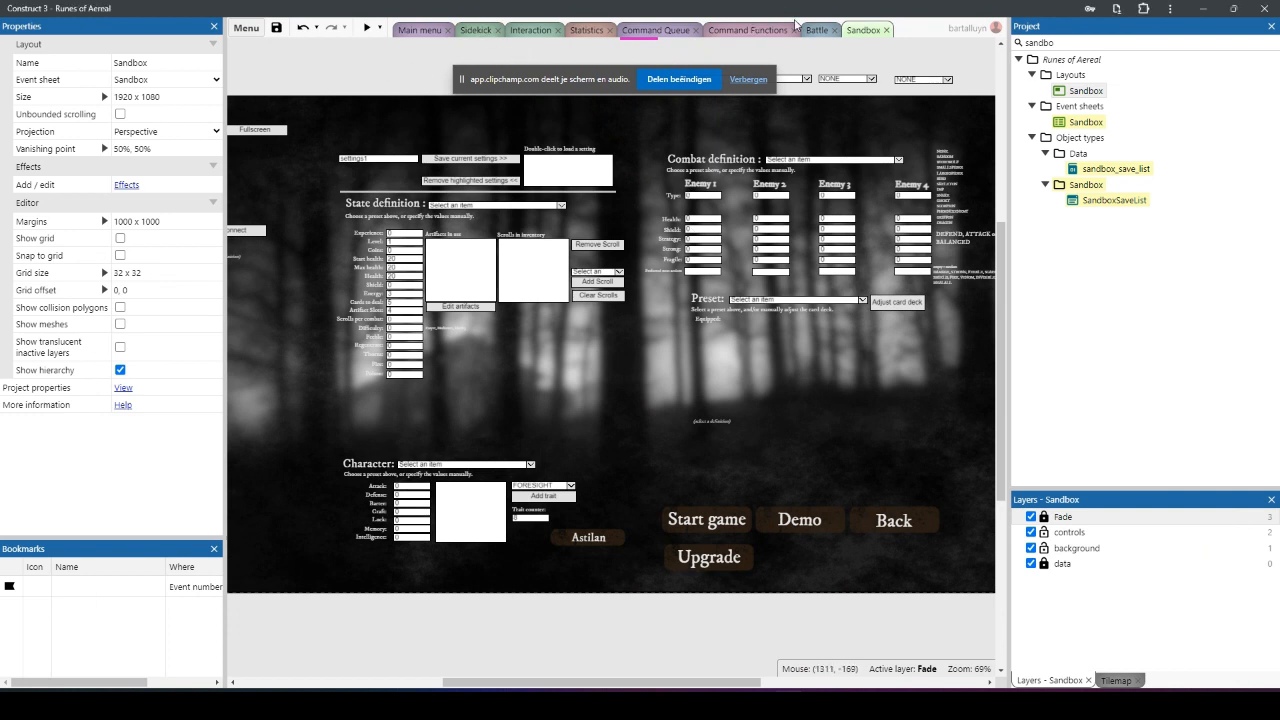
Step: Replace the Set flipped action in the Sidekick's On created event with Set mirrored, using the state Mirrored
left_click(476, 30)
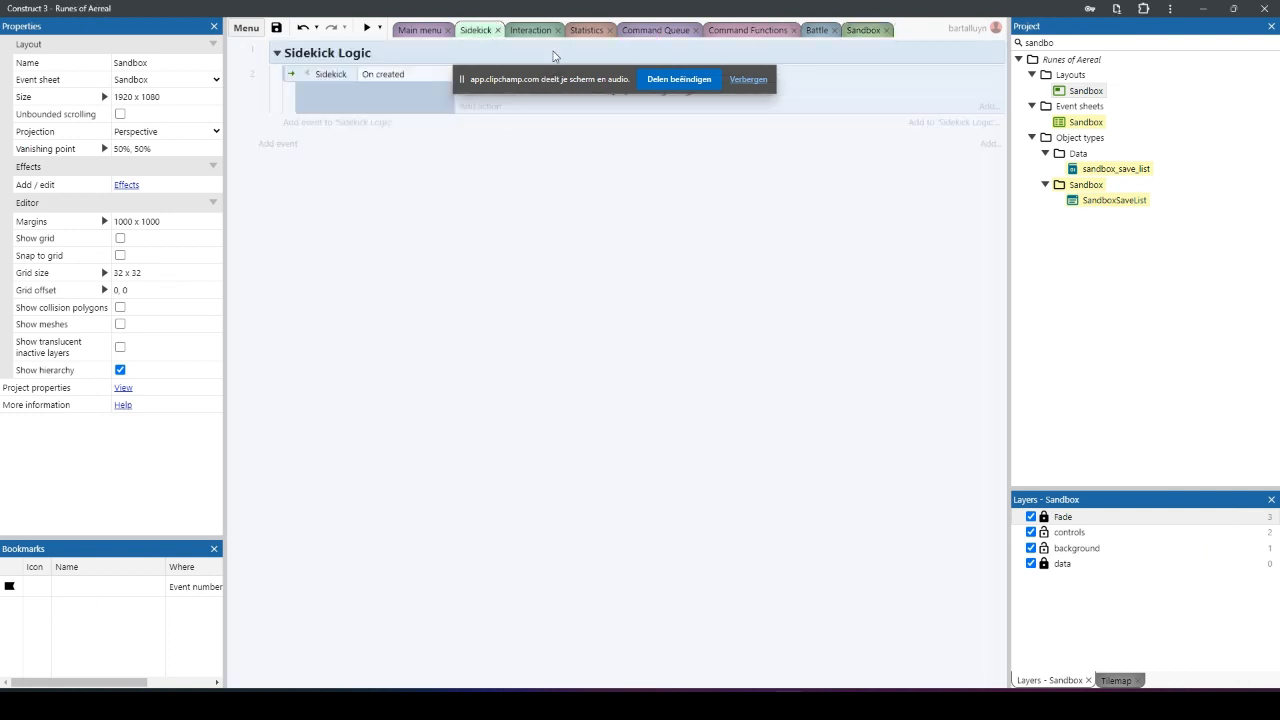
left_click_drag(463, 83, 438, 257)
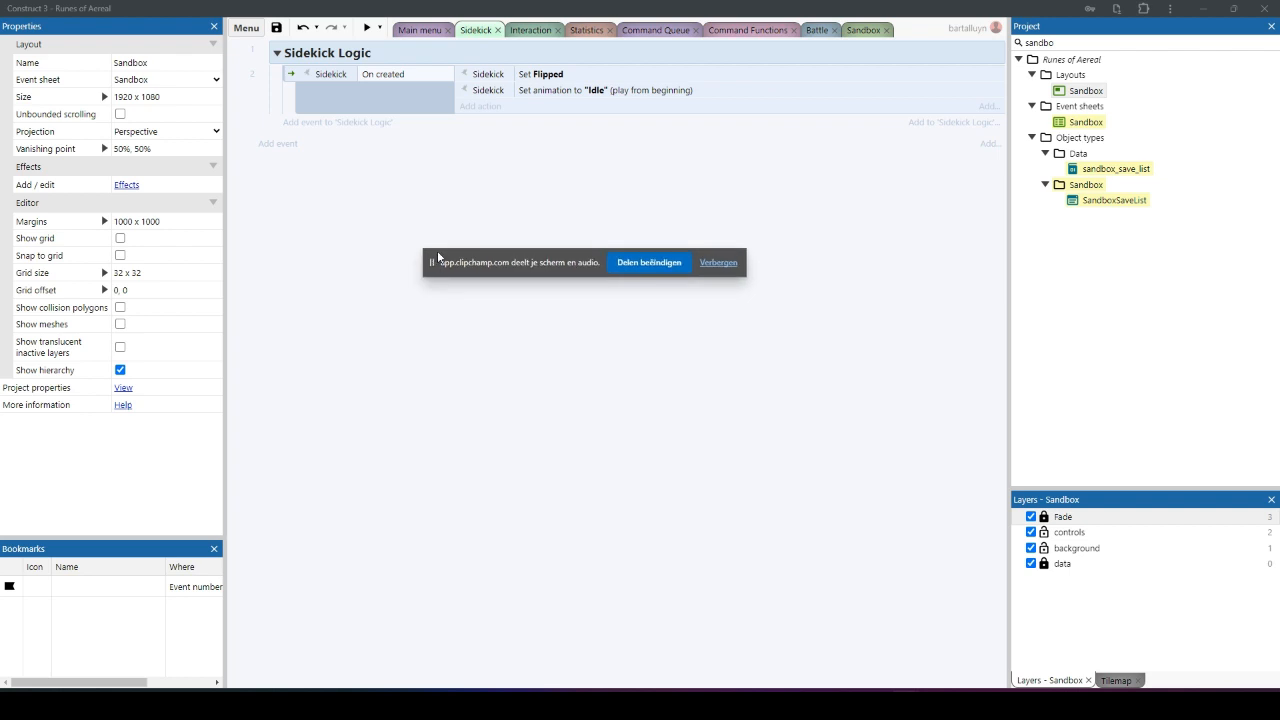
double_click(622, 74)
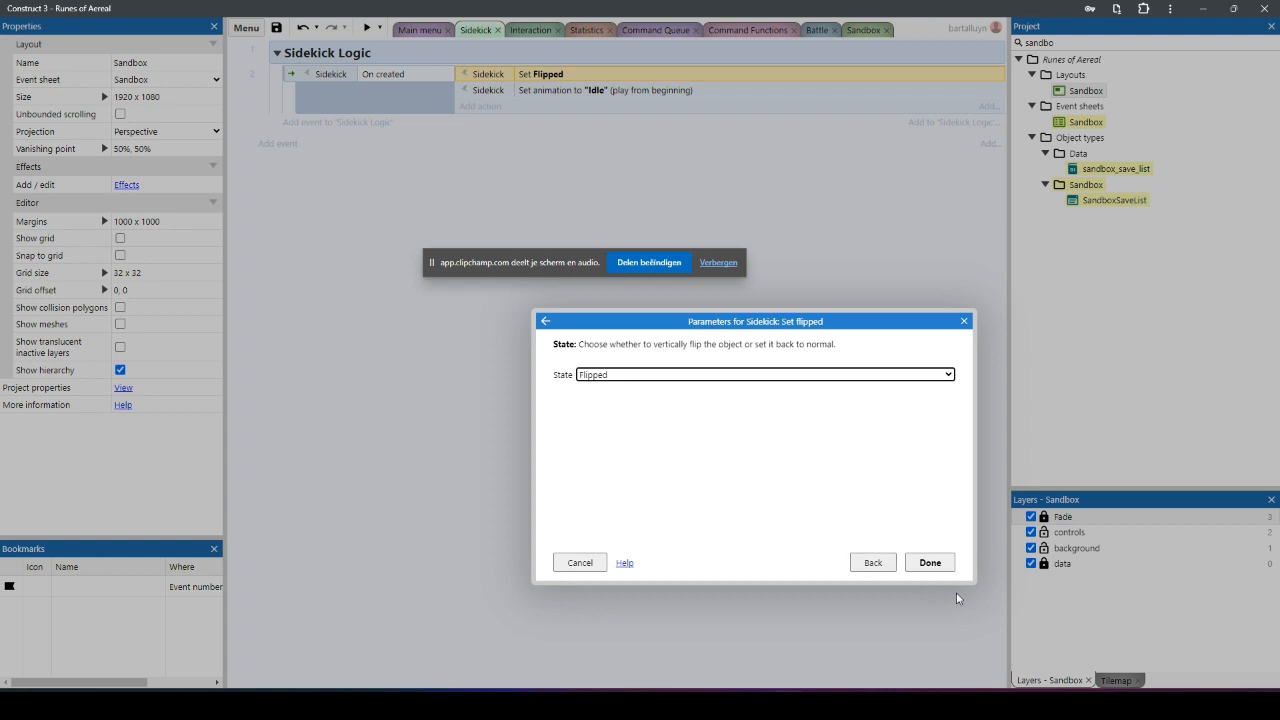
left_click(873, 562)
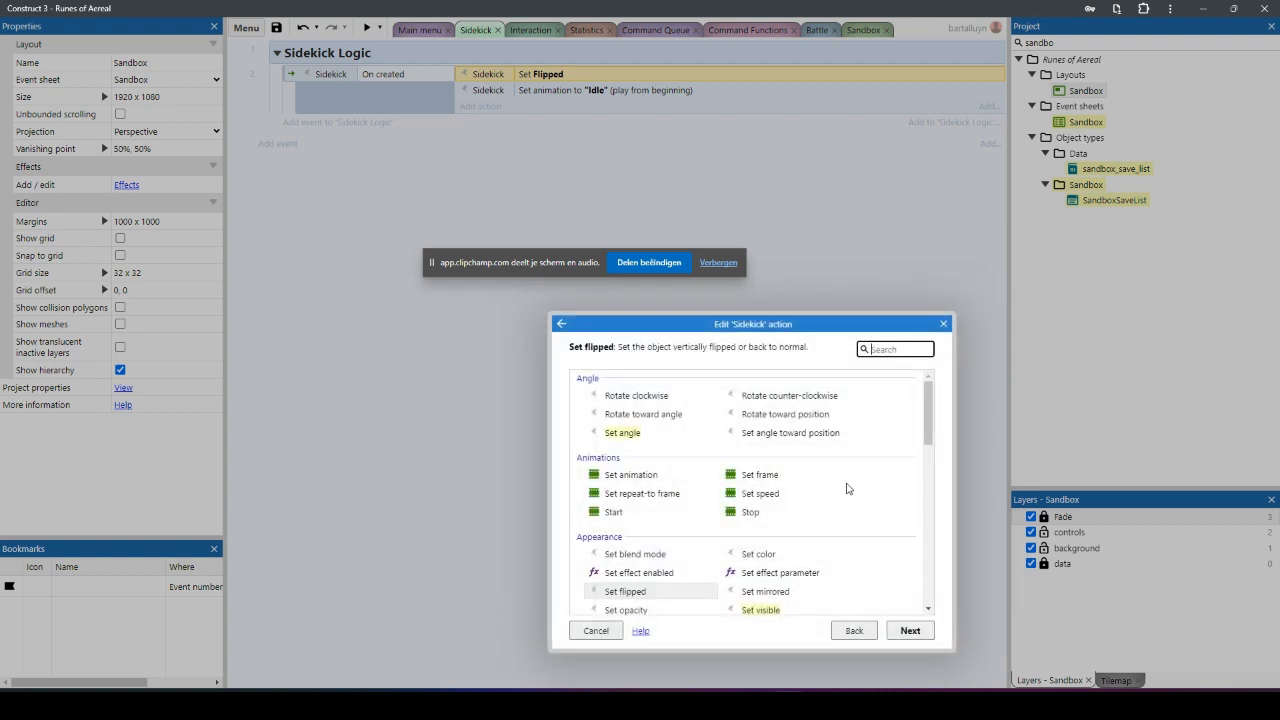
double_click(764, 591)
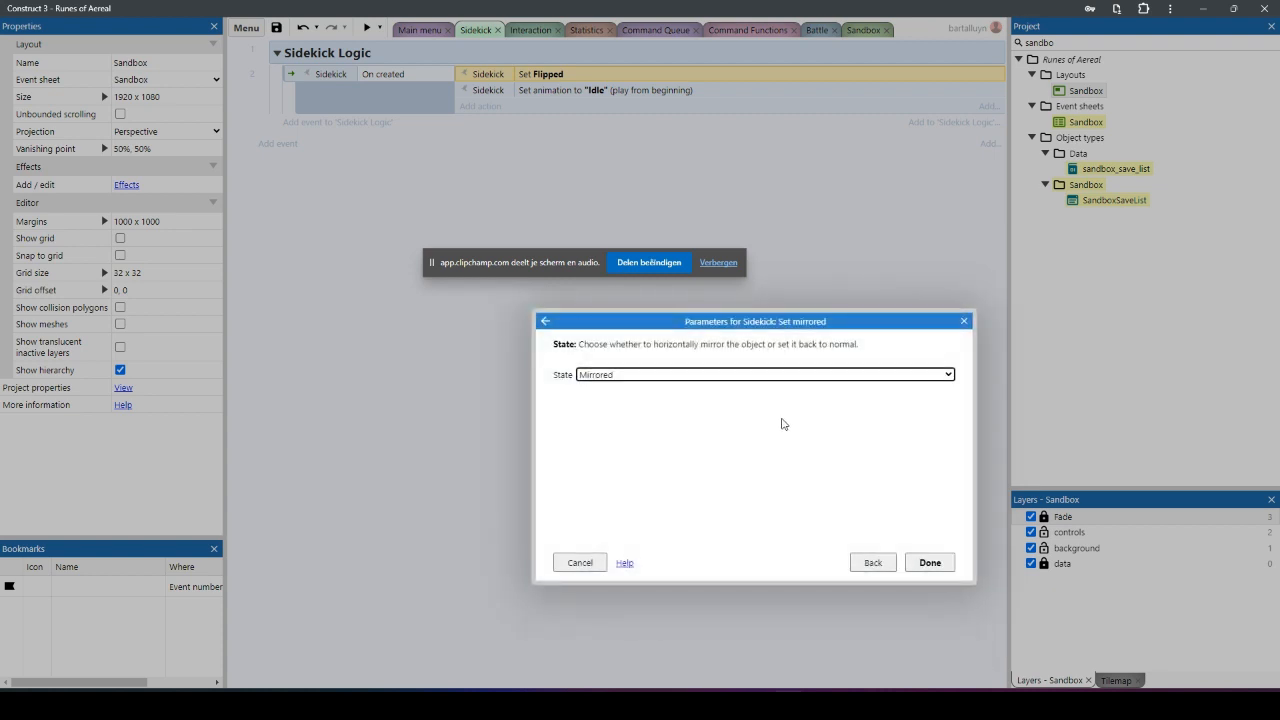
left_click(930, 562)
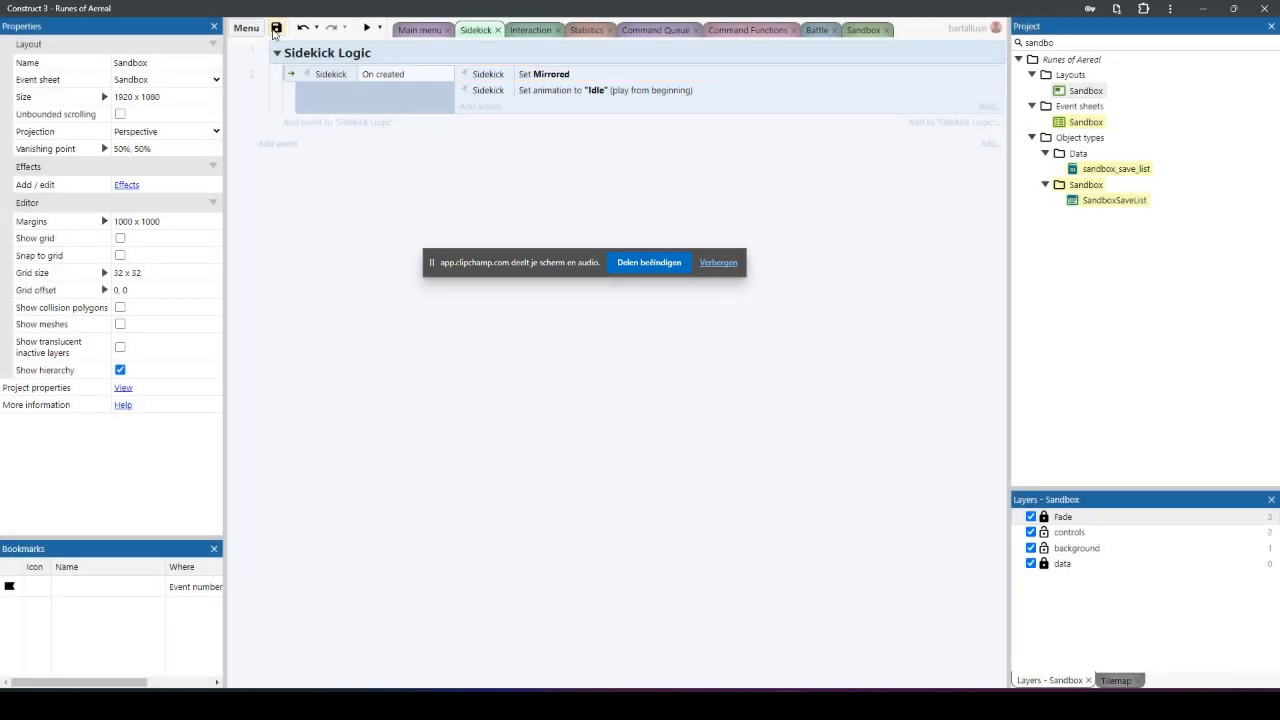
Step: Save the project and run the preview of the Sandbox layout
left_click(276, 28)
left_click(858, 31)
left_click(367, 28)
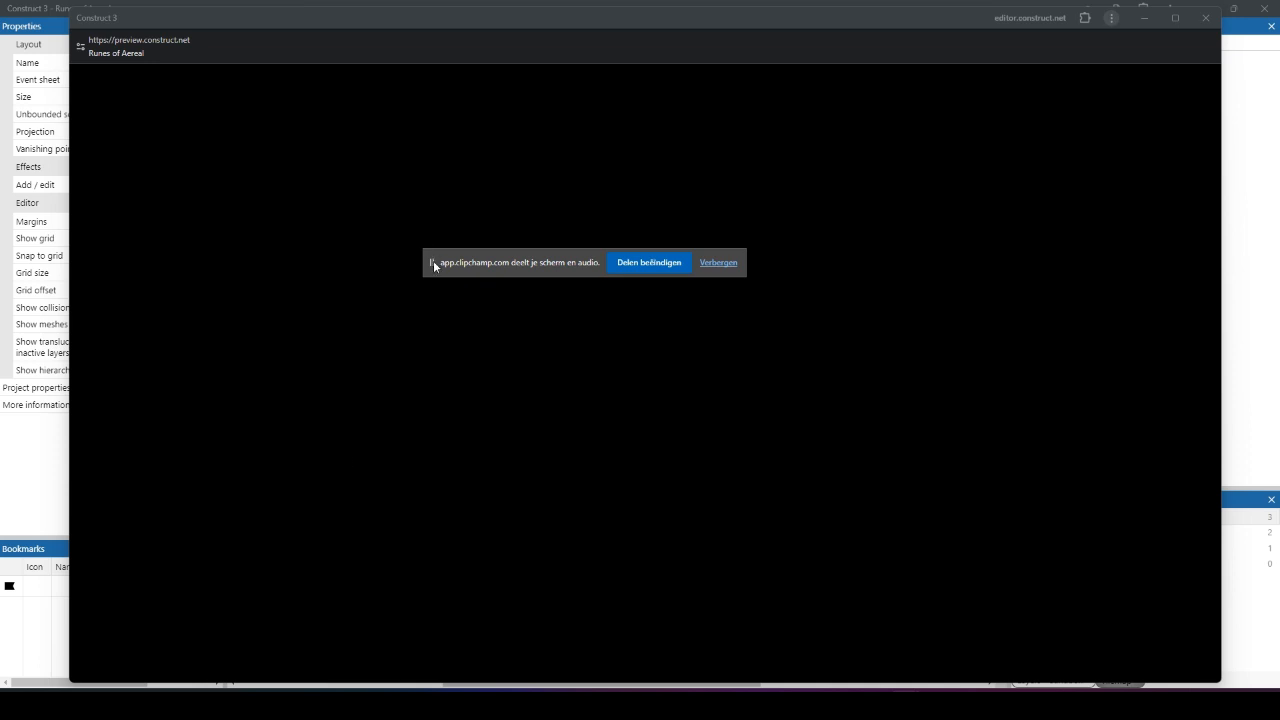
left_click_drag(433, 262, 27, 658)
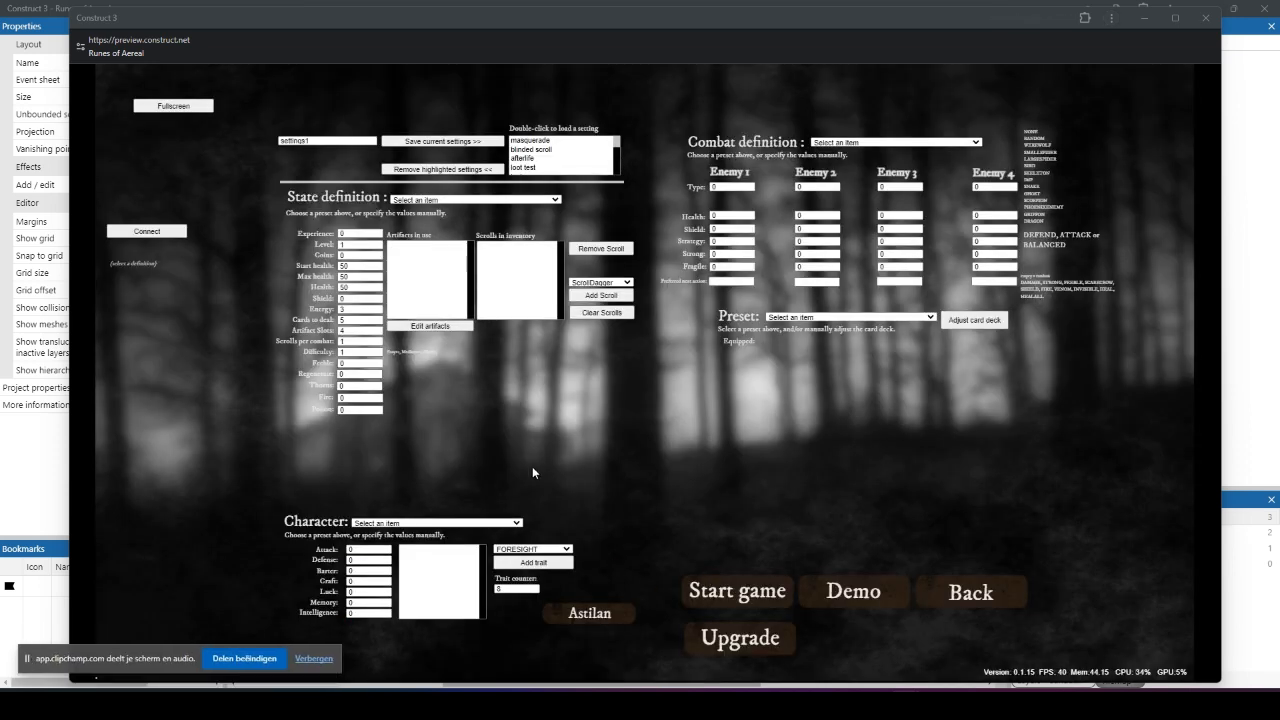
Step: Load the "sidekick" setting from the saved settings and start the game
left_click_drag(617, 143, 619, 179)
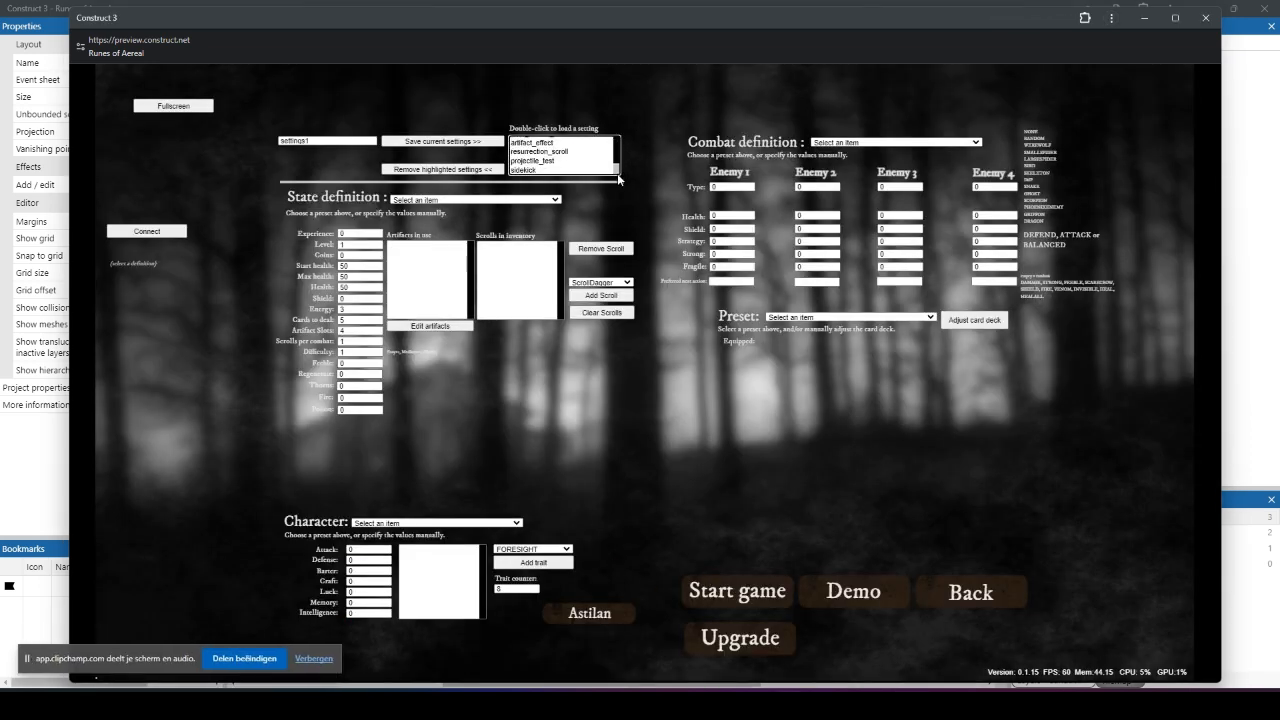
double_click(540, 170)
left_click(742, 590)
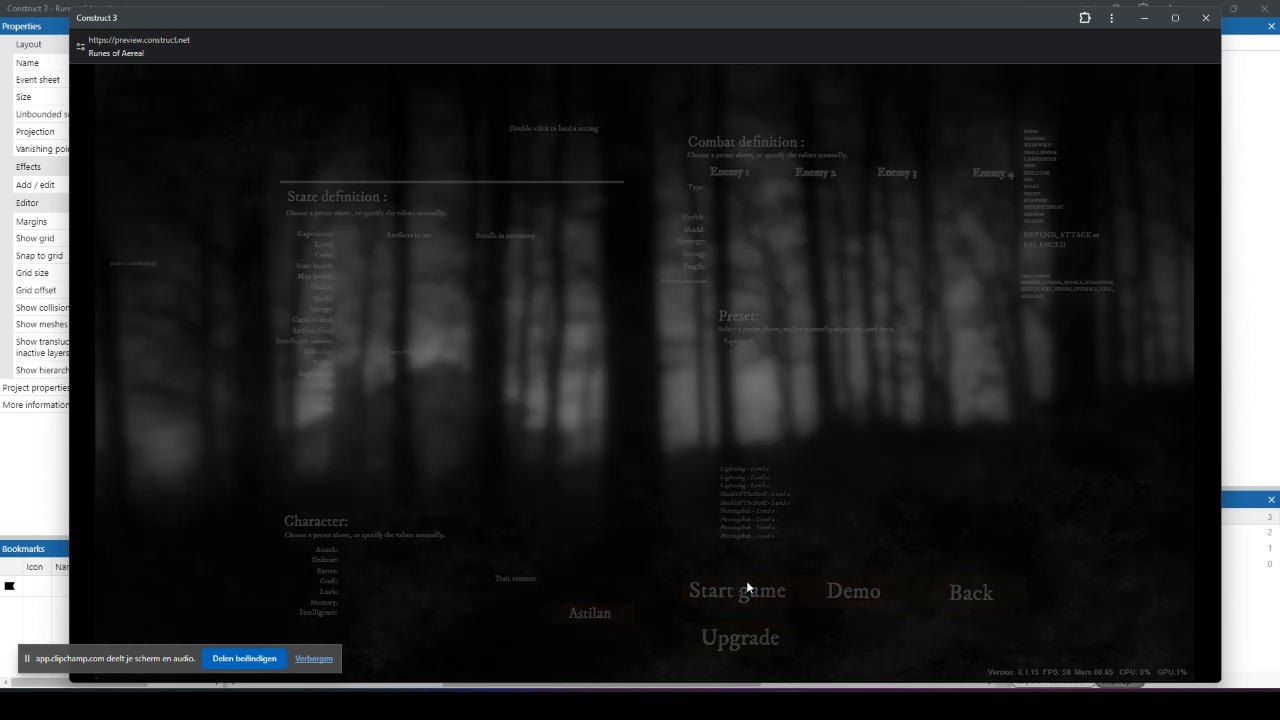
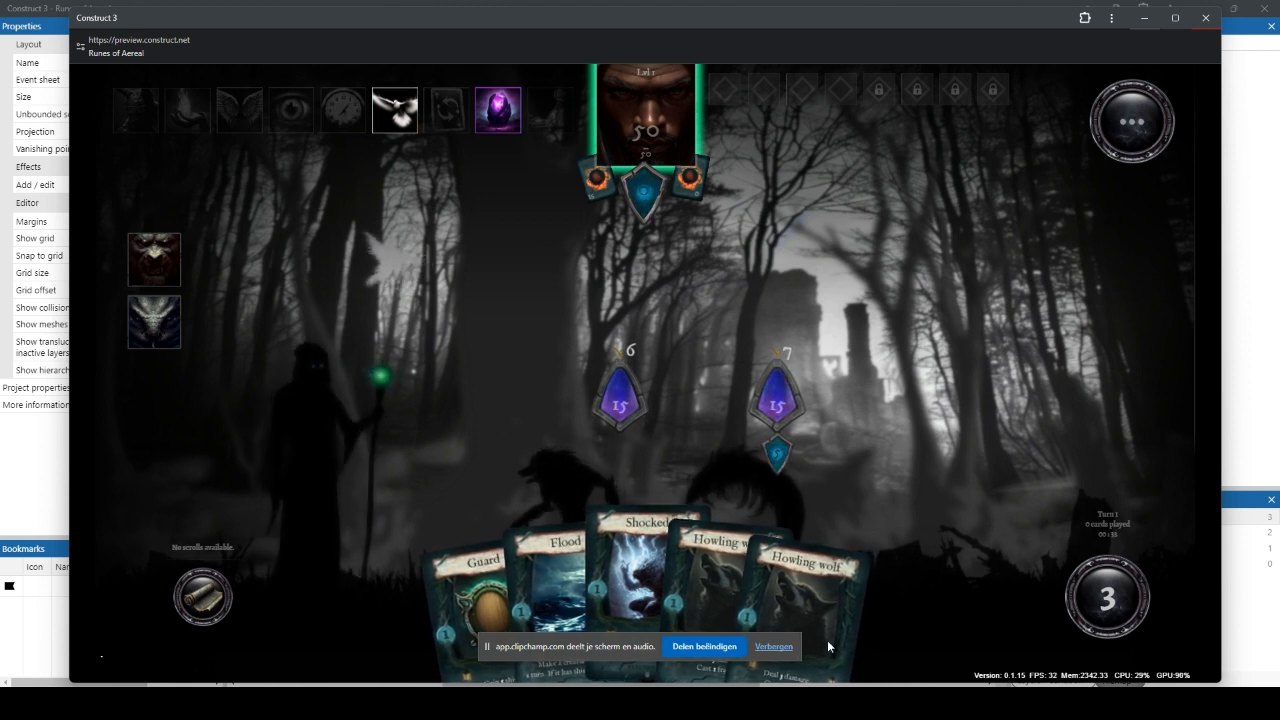
Step: Switch to the Crazy Construct Effects preview and set particle 0's image to cce_star_1
mouse_move(790, 702)
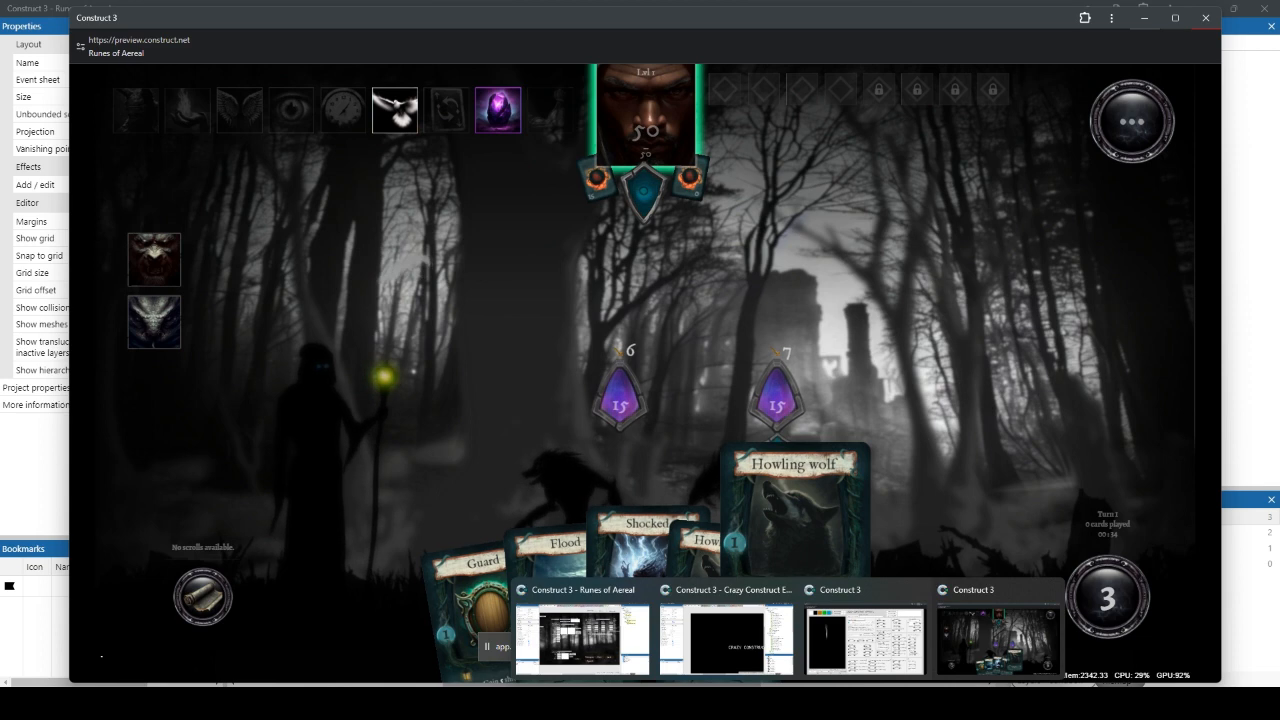
left_click(832, 639)
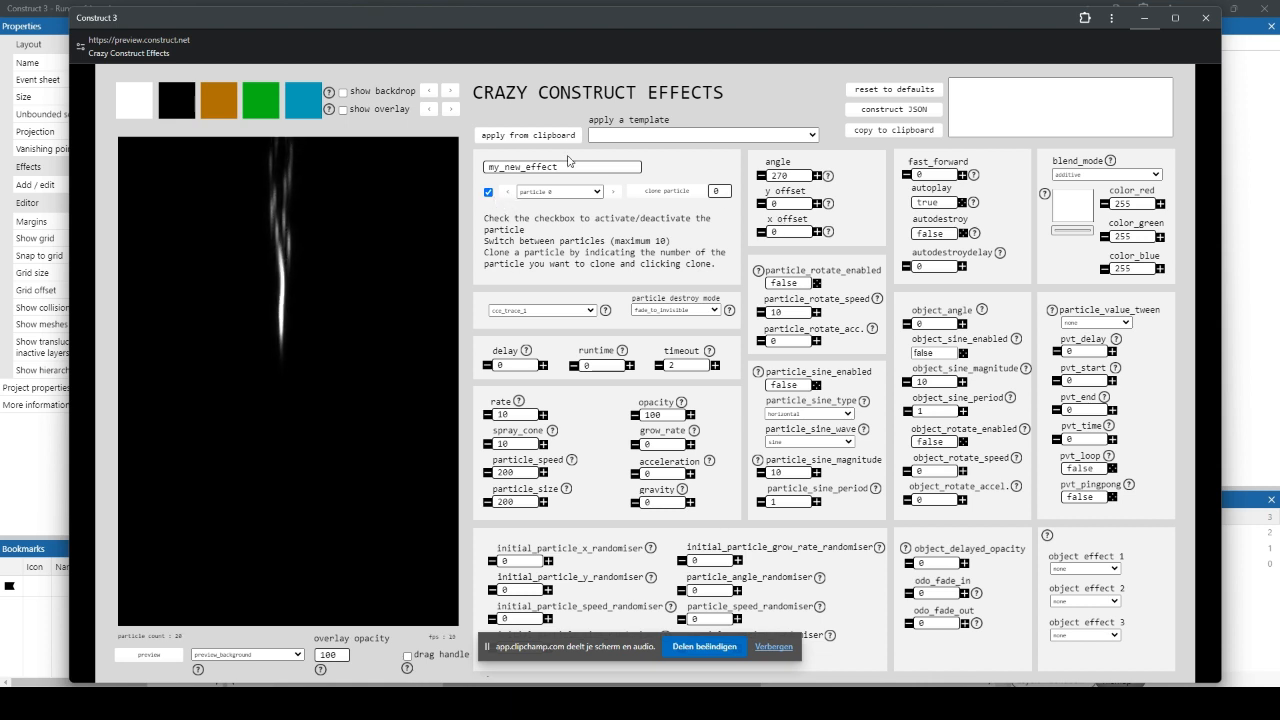
left_click(534, 313)
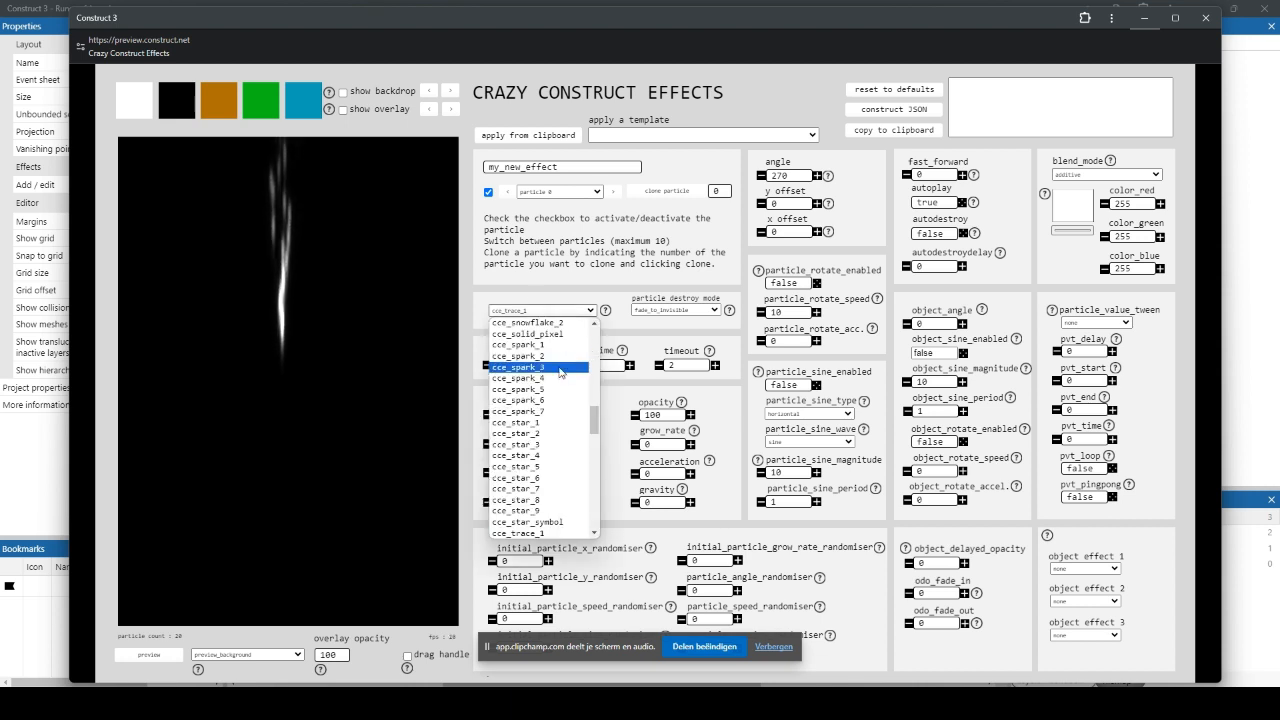
scroll(561, 375, "down", 2)
scroll(561, 375, "up", 2)
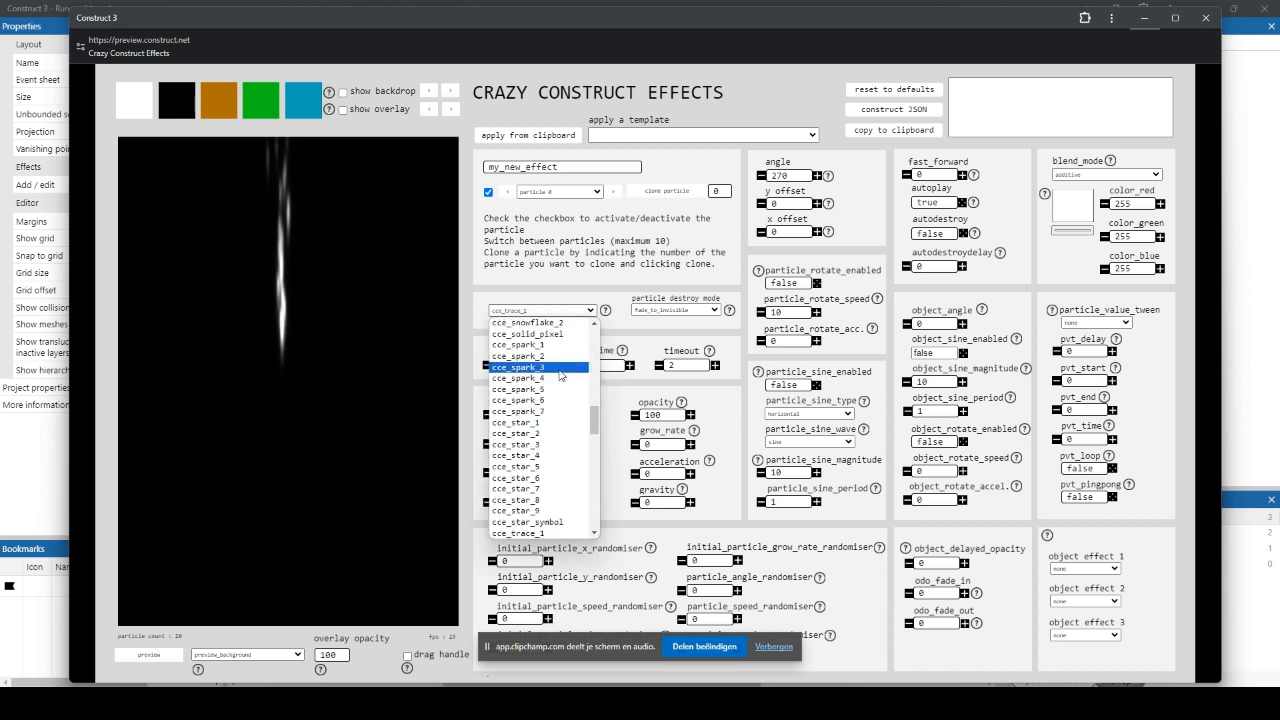
left_click(541, 426)
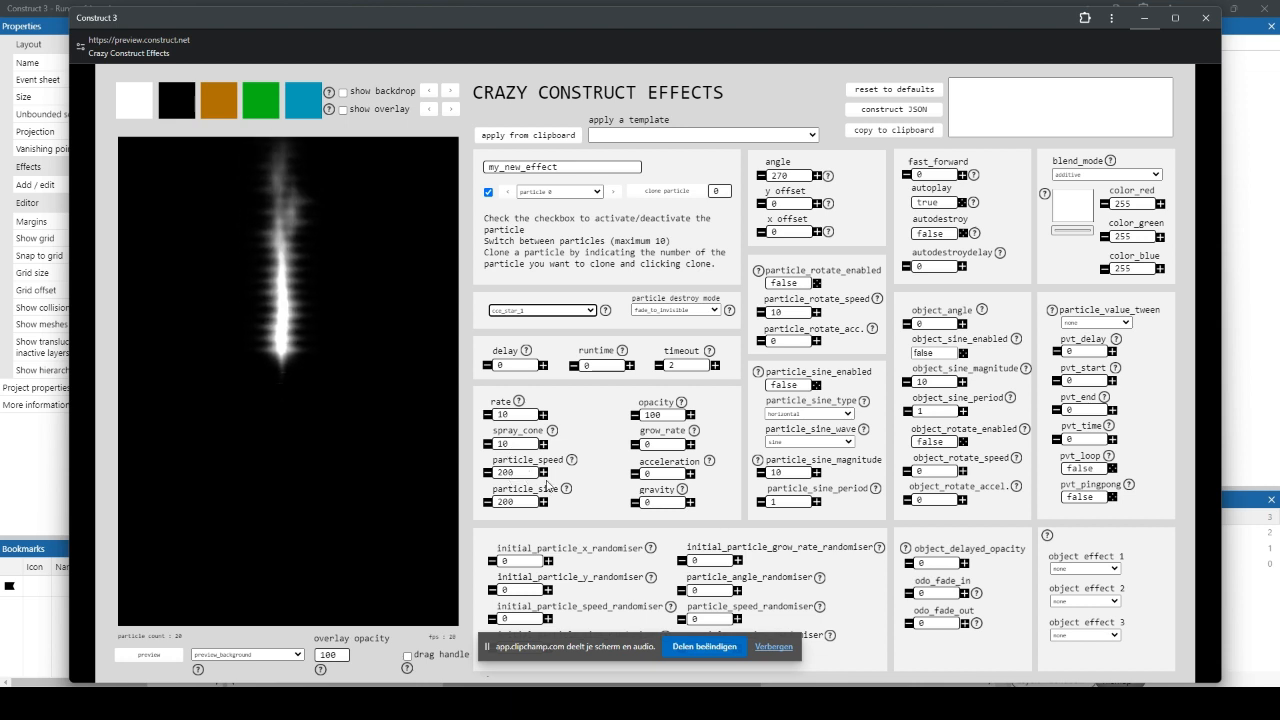
Step: Set particle 0's initial x and y randomisers to 50 and its particle speed to 0
double_click(515, 566)
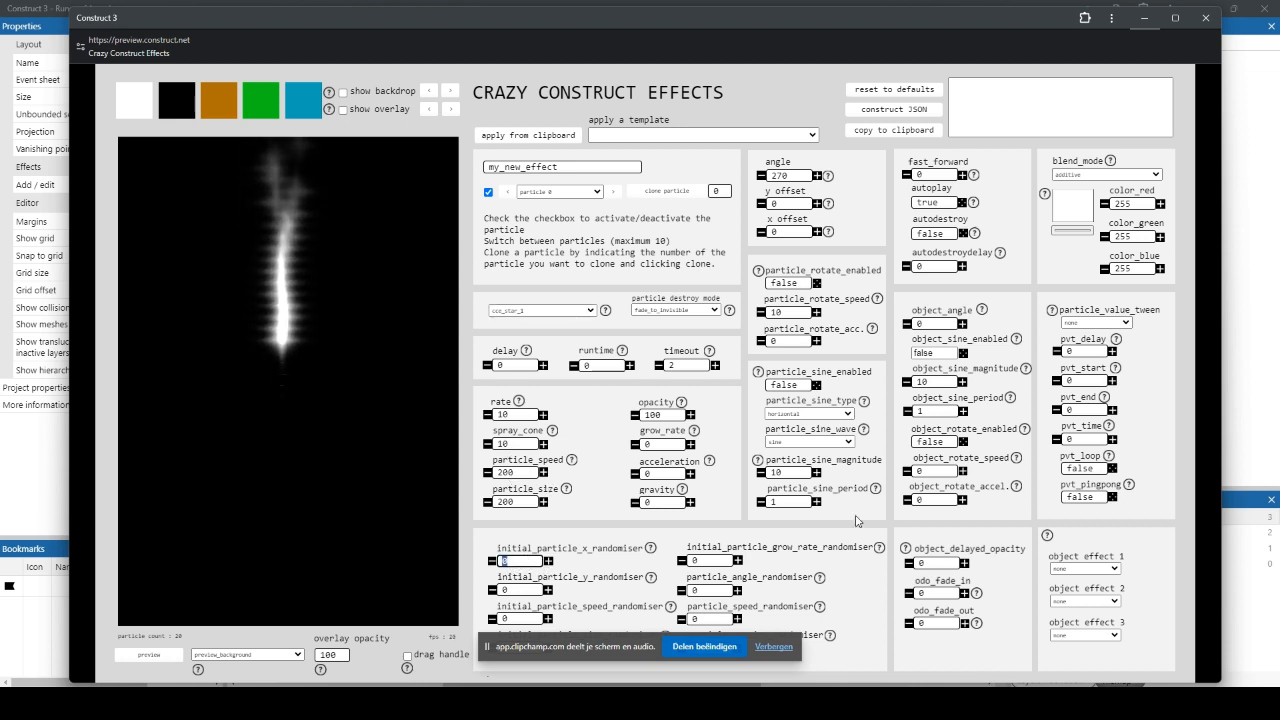
type("50")
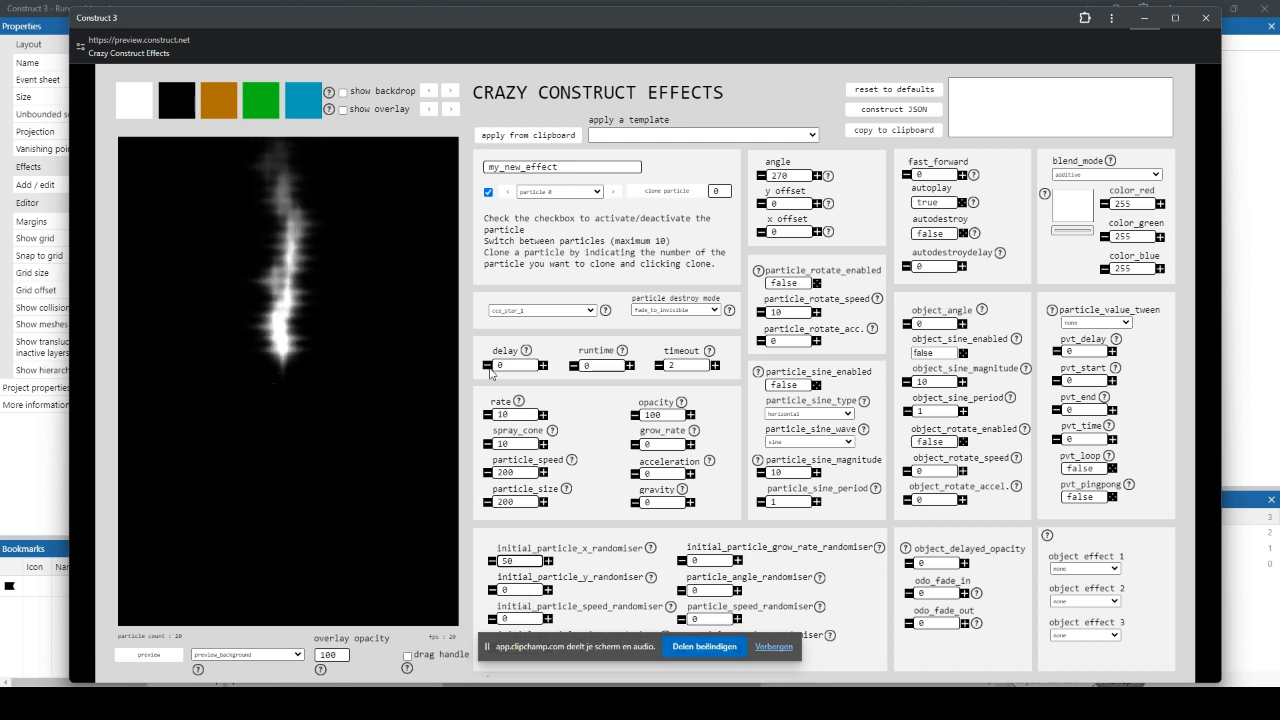
double_click(518, 473)
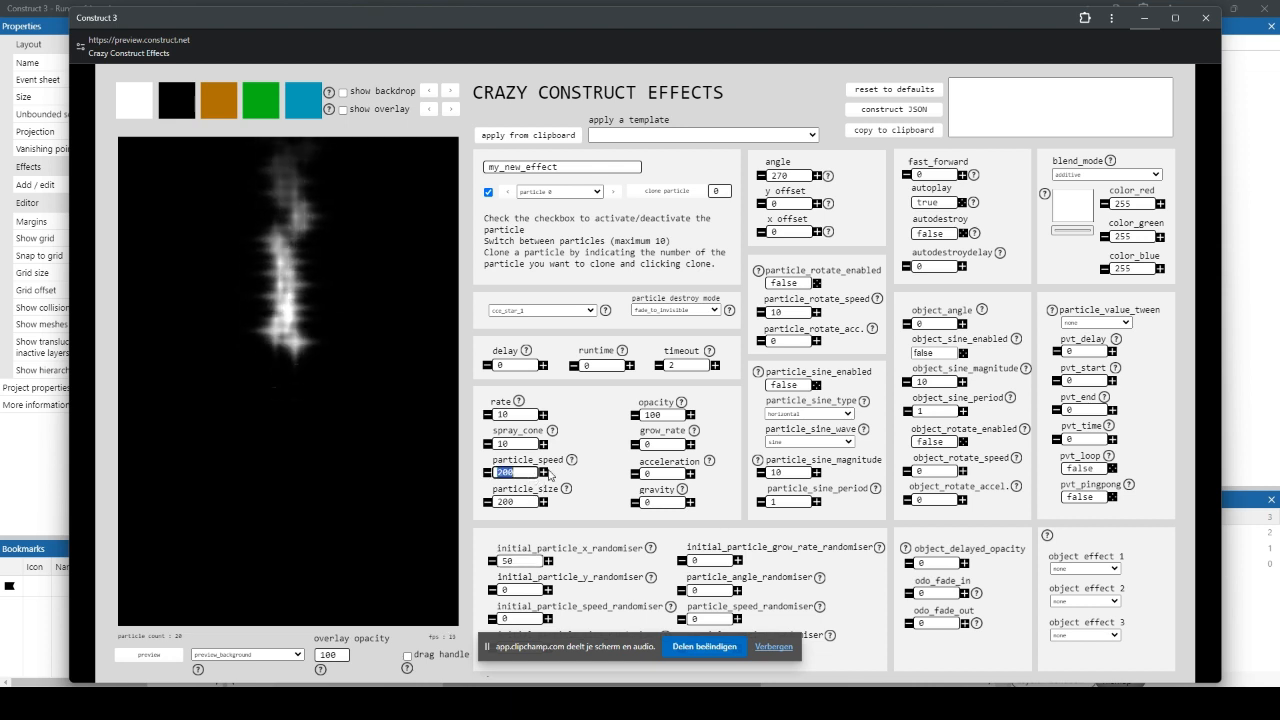
type("0")
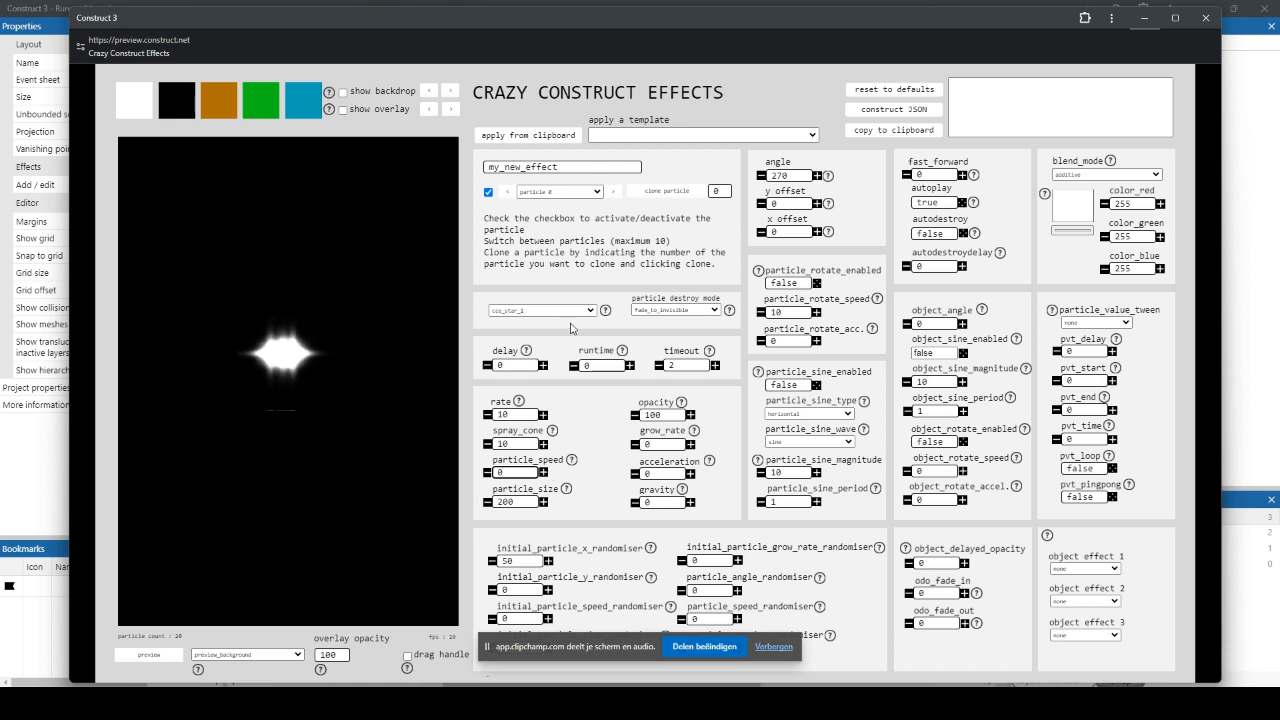
left_click(521, 590)
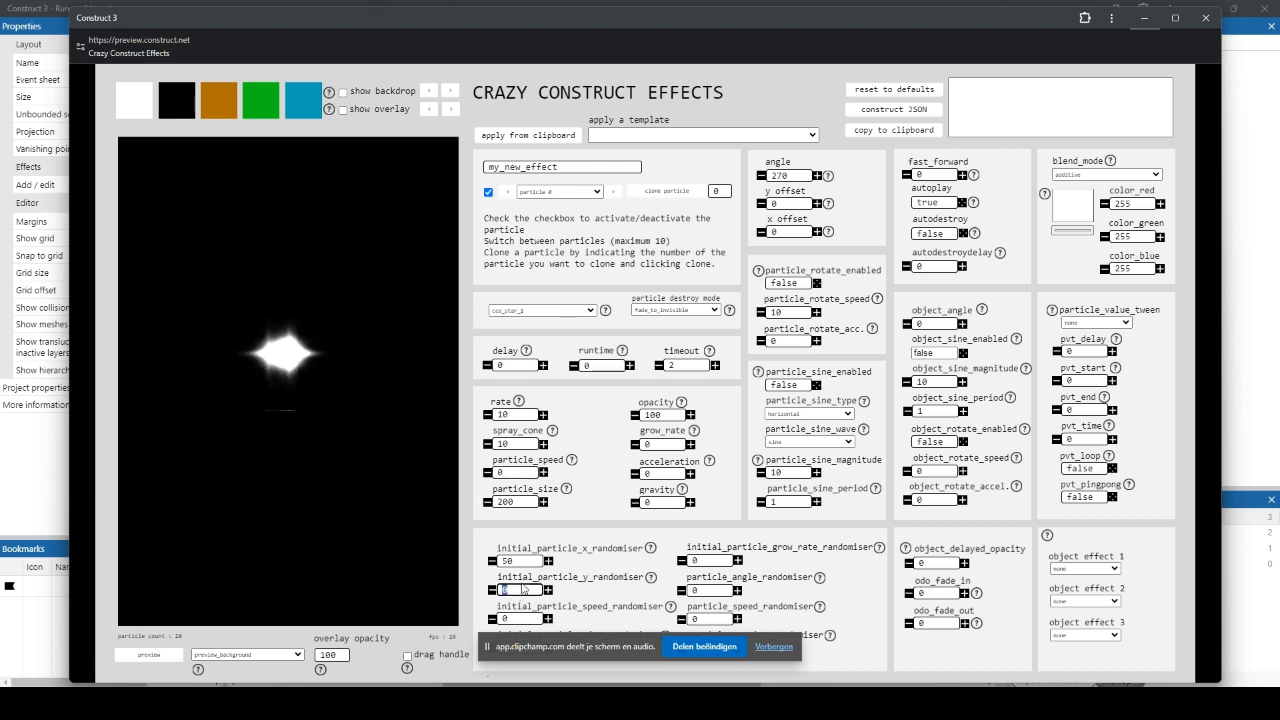
type("50")
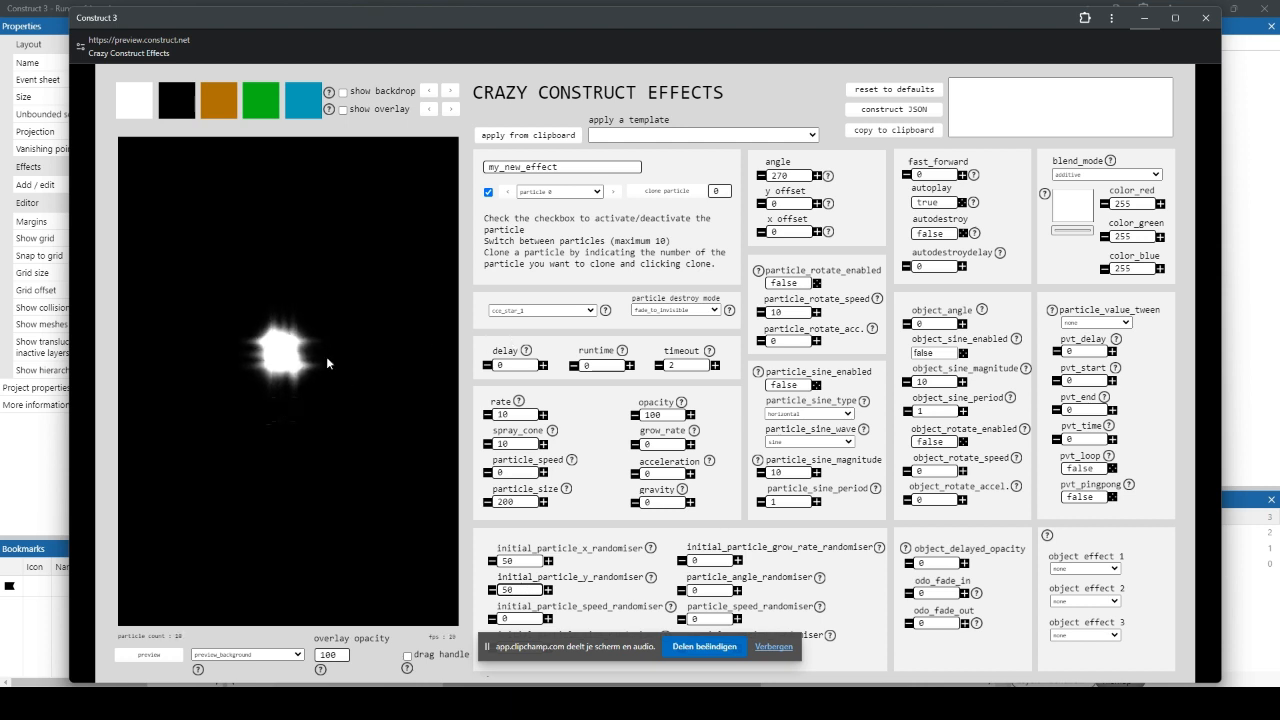
Step: Try initial particle x and y randomisers of 100, and an x randomiser of 200
double_click(520, 565)
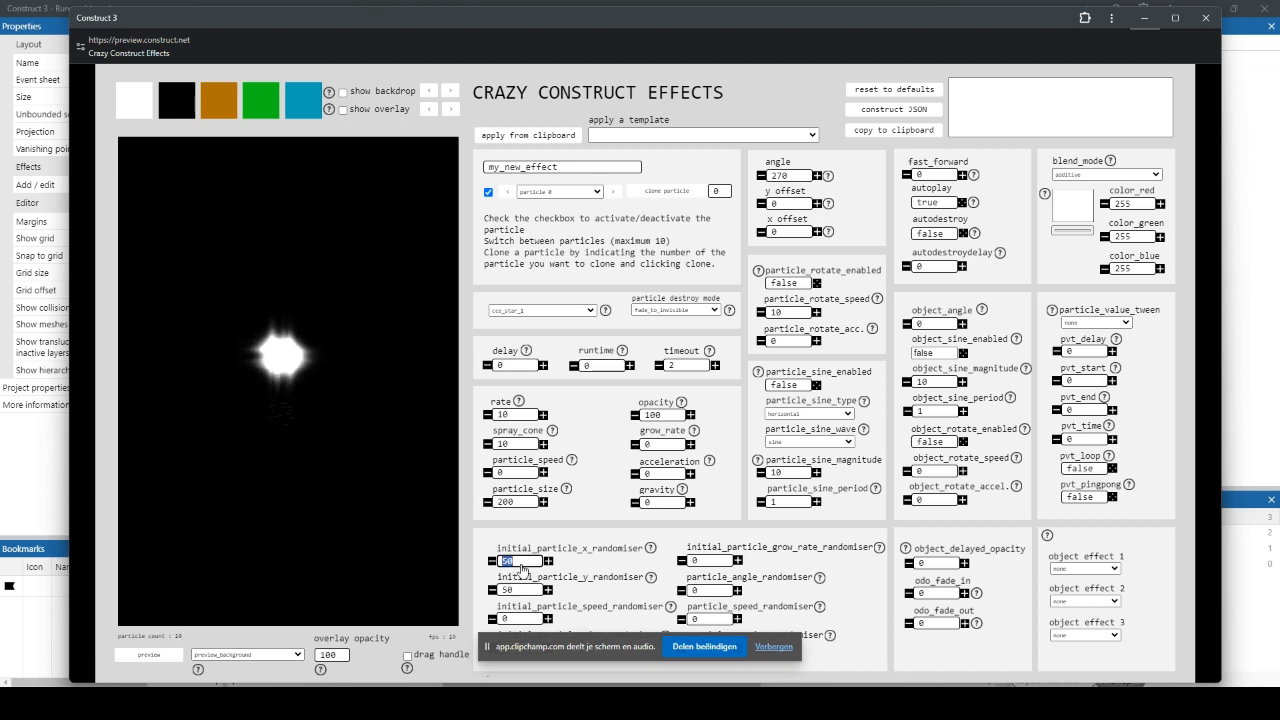
type("100")
double_click(522, 590)
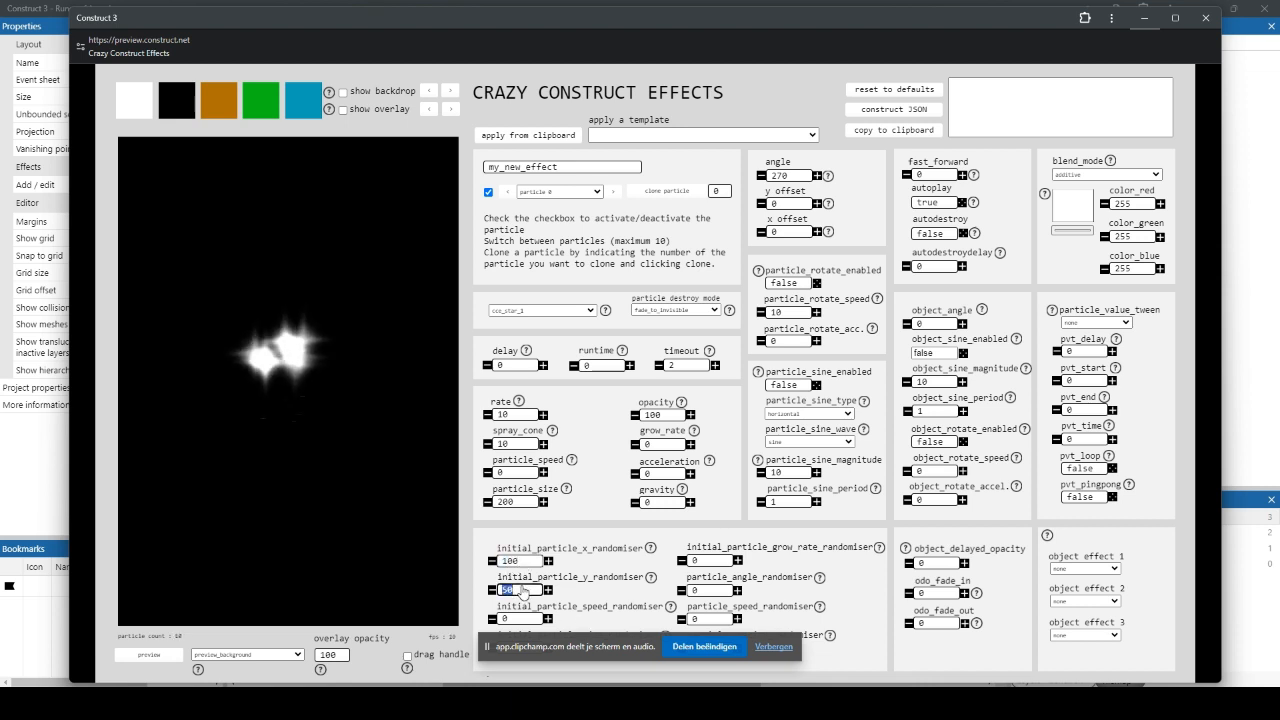
type("100")
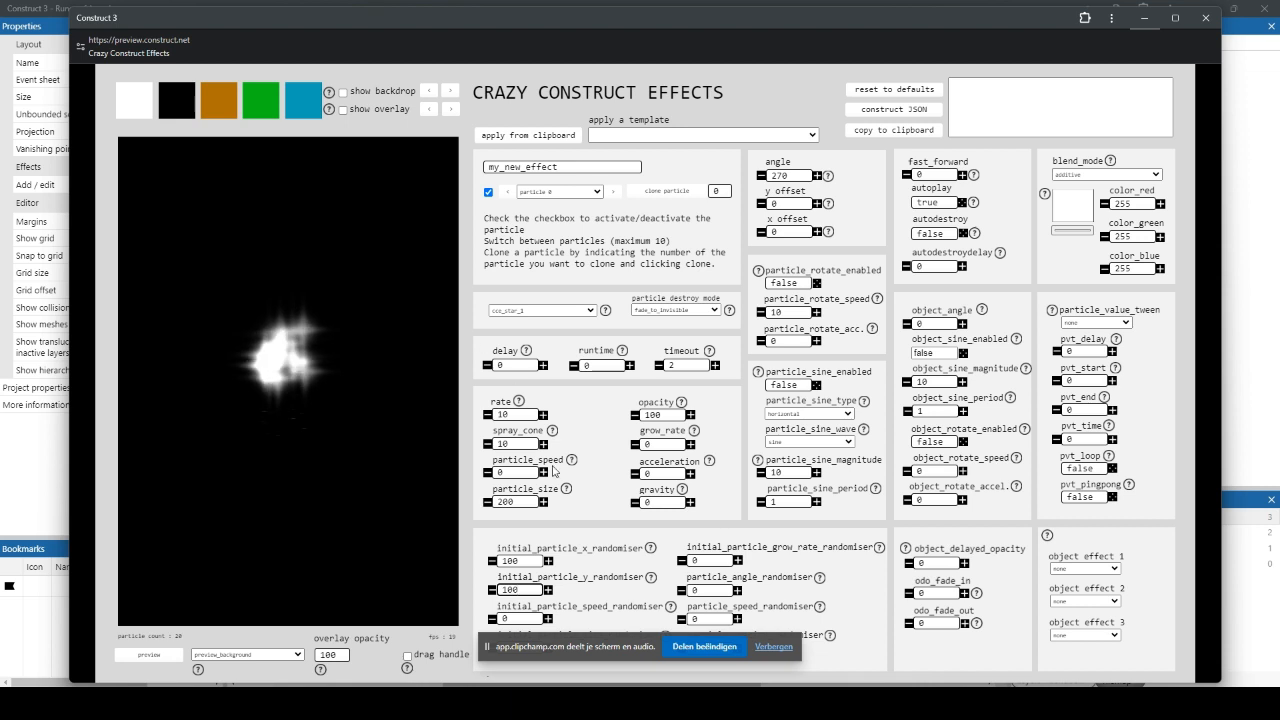
left_click(513, 563)
double_click(513, 563)
type("200")
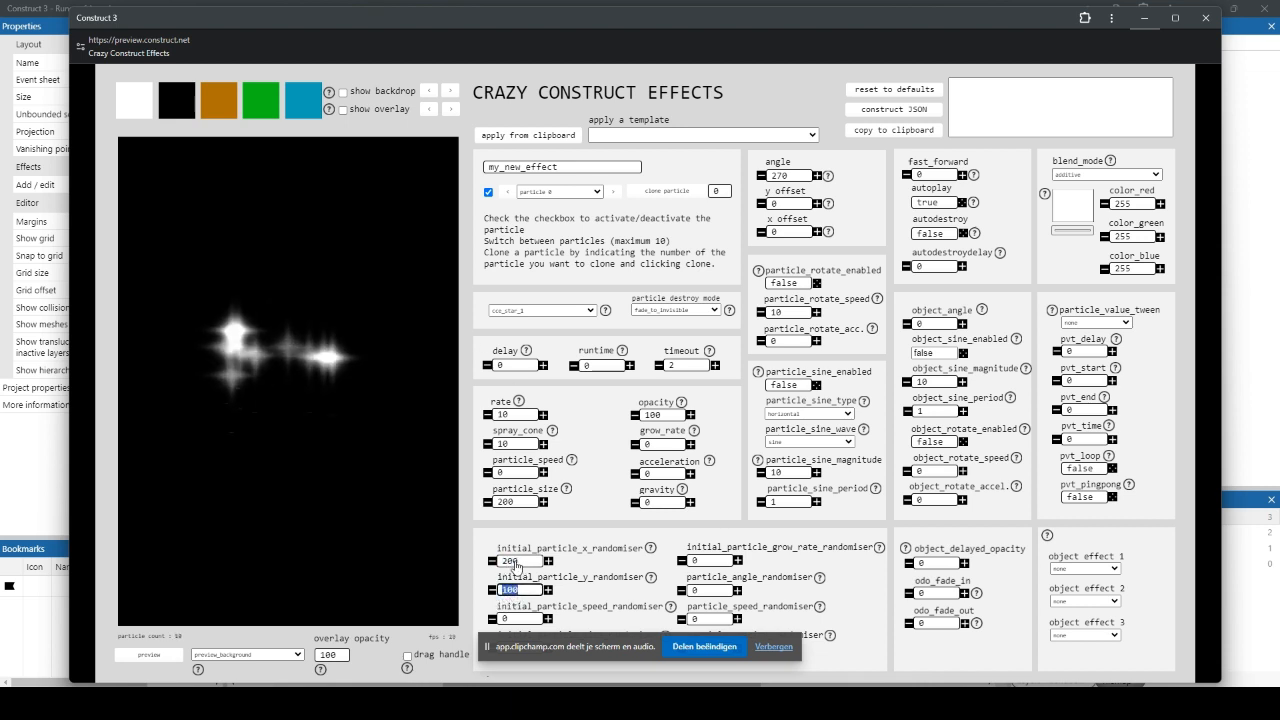
Step: Set both the initial particle x and y randomisers to 150
double_click(513, 563)
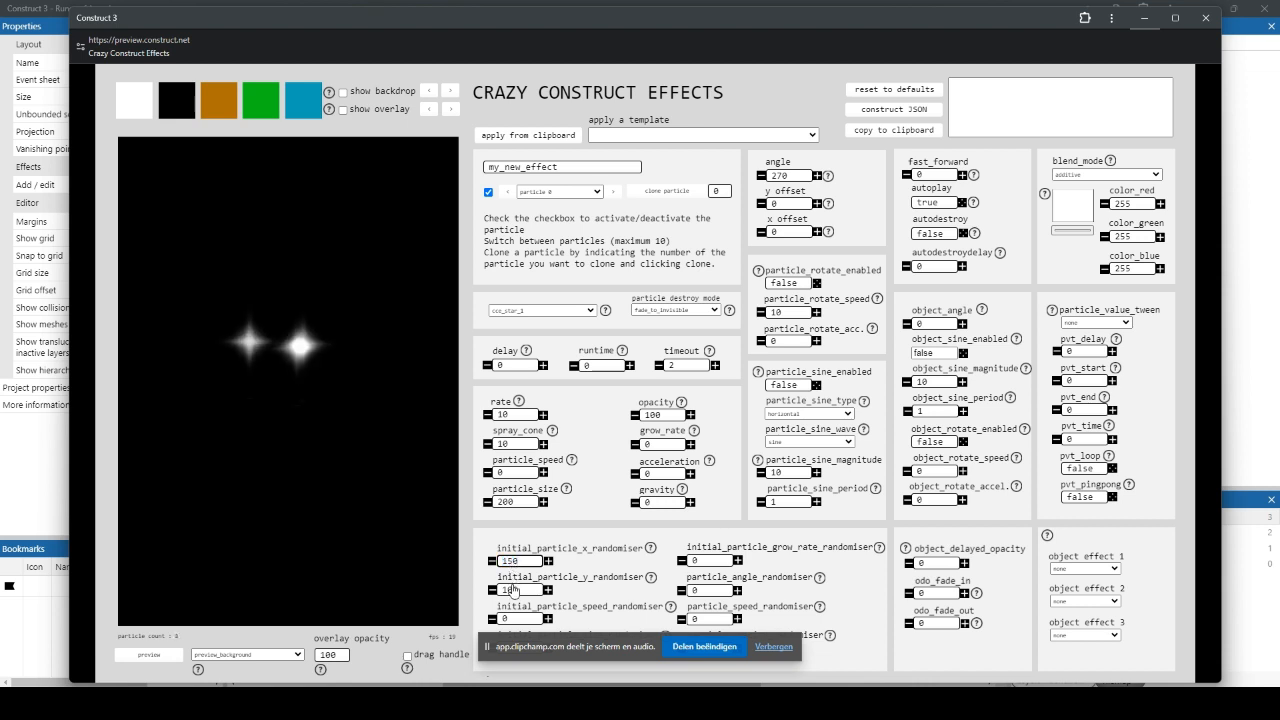
type("150")
double_click(505, 589)
type("150")
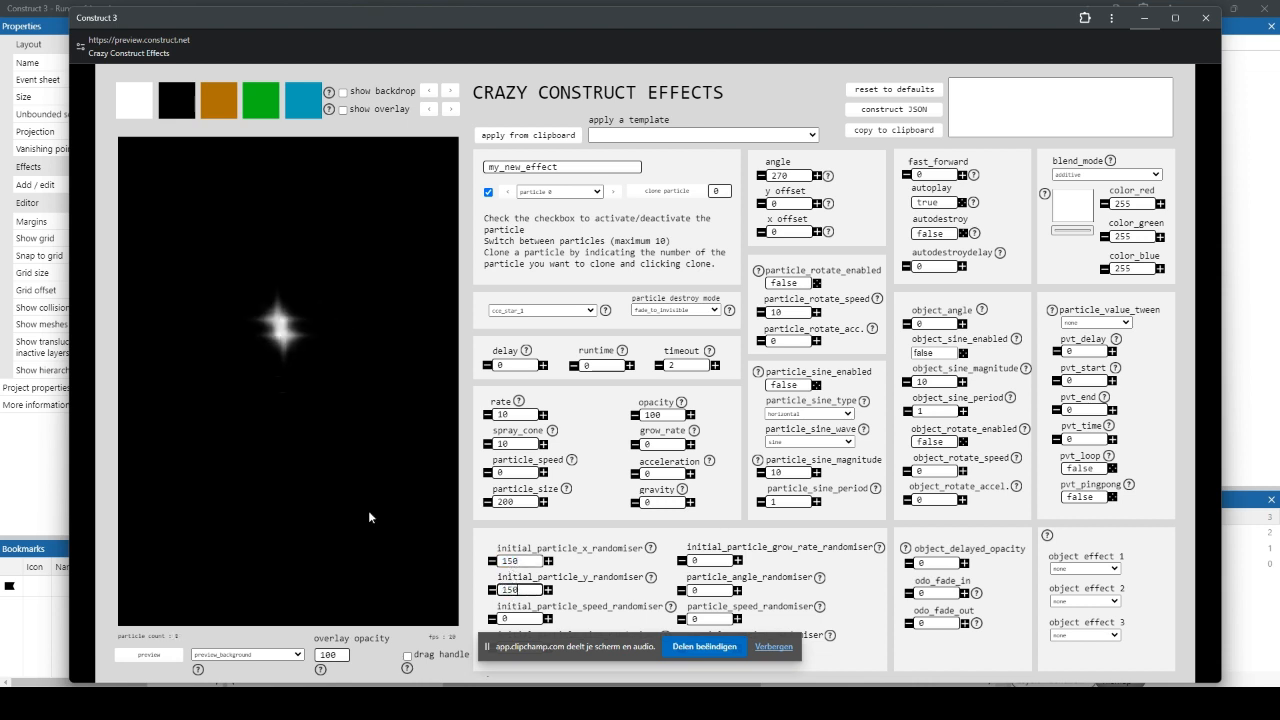
Step: Set particle 0's spawn rate to 100
left_click(510, 416)
double_click(505, 414)
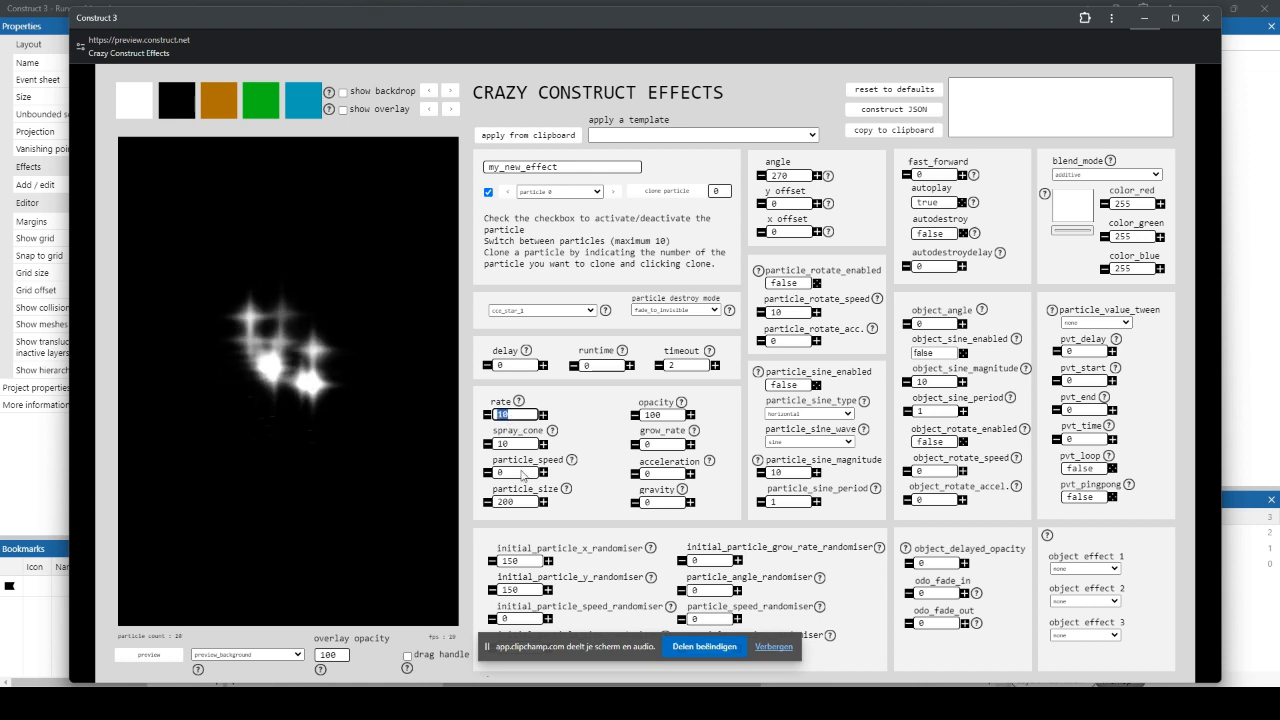
type("100")
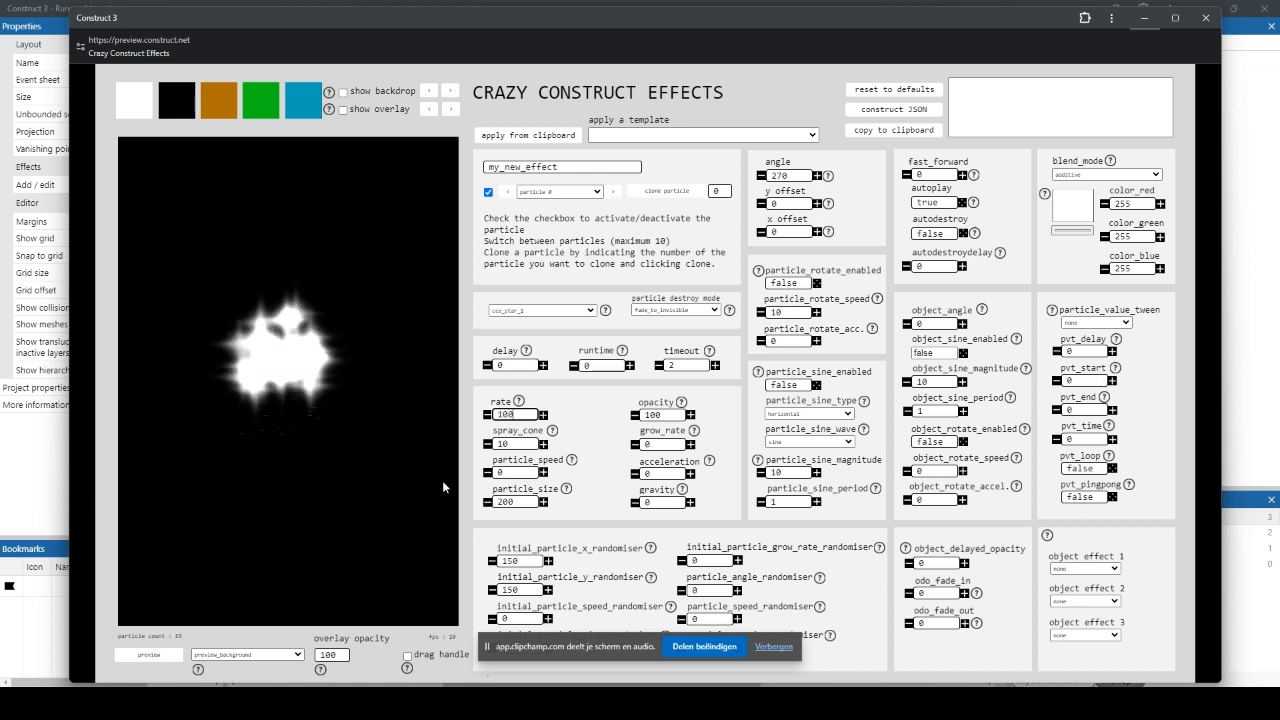
Step: Set the particle size to 30 and the timeout to 1
double_click(521, 502)
type("10")
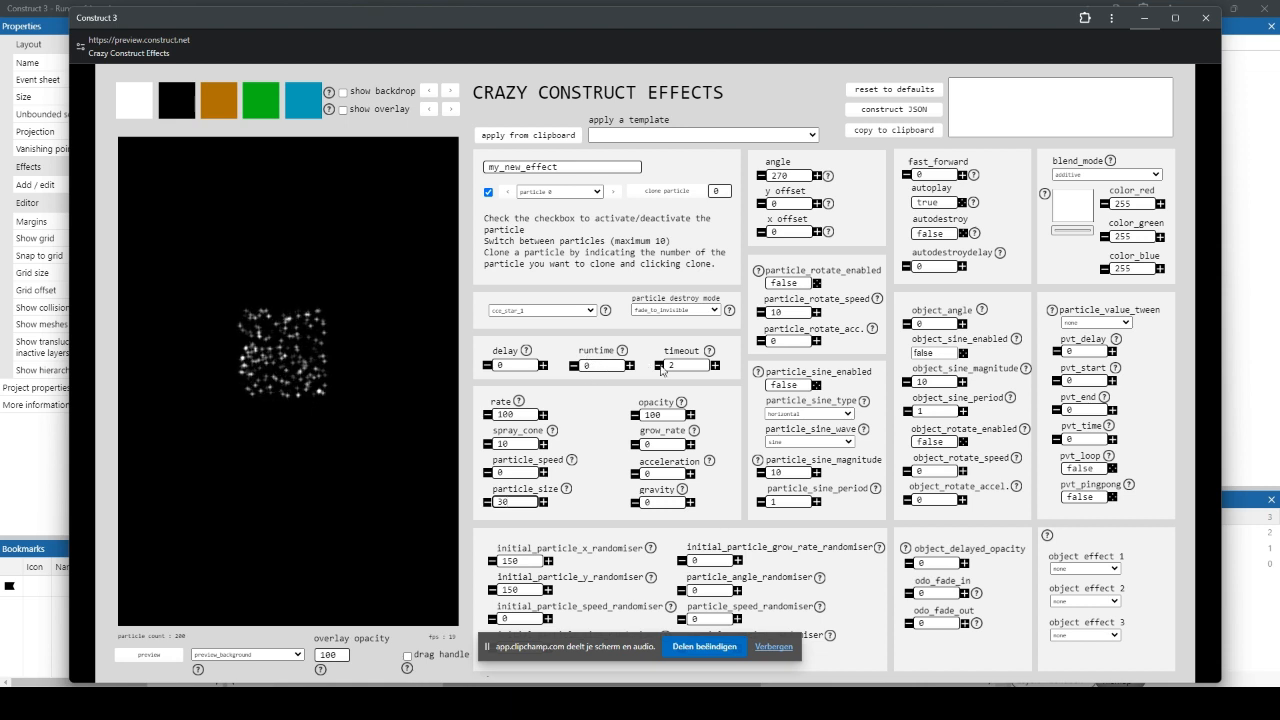
left_click(701, 367)
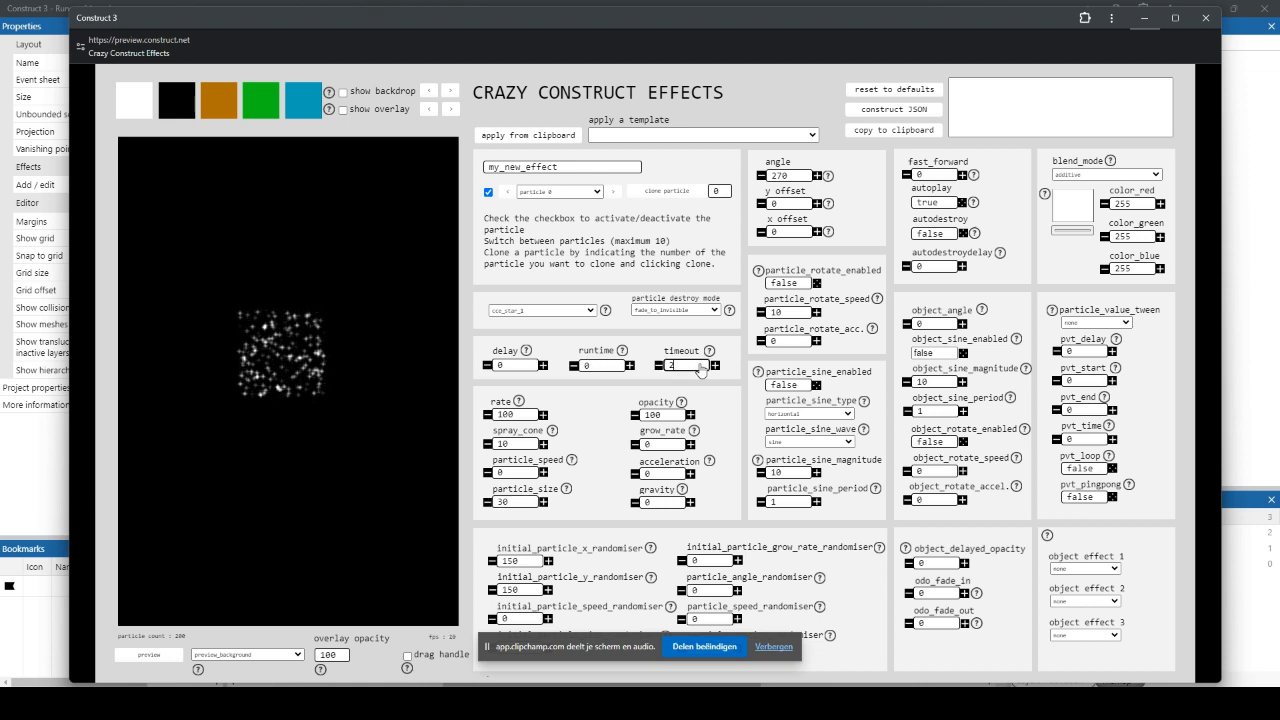
key("BackSpace")
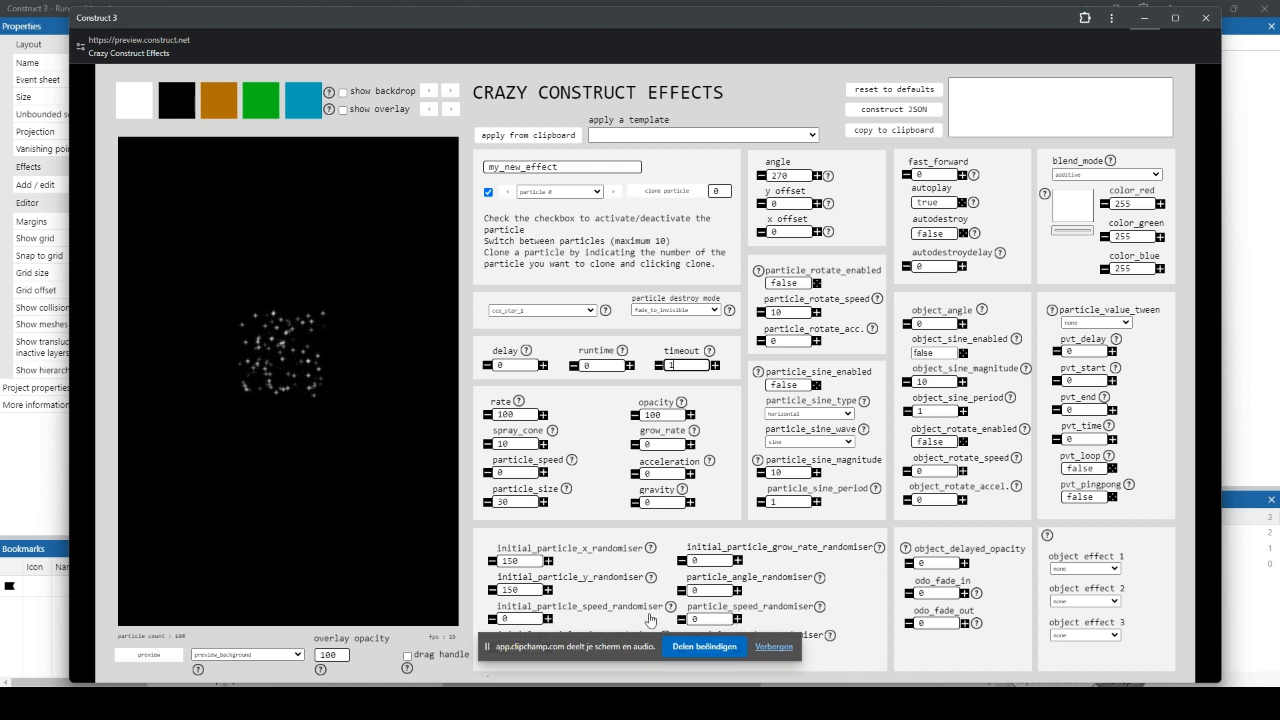
Step: Set the particle speed randomiser to 5 and the particle speed to 1
left_click(707, 619)
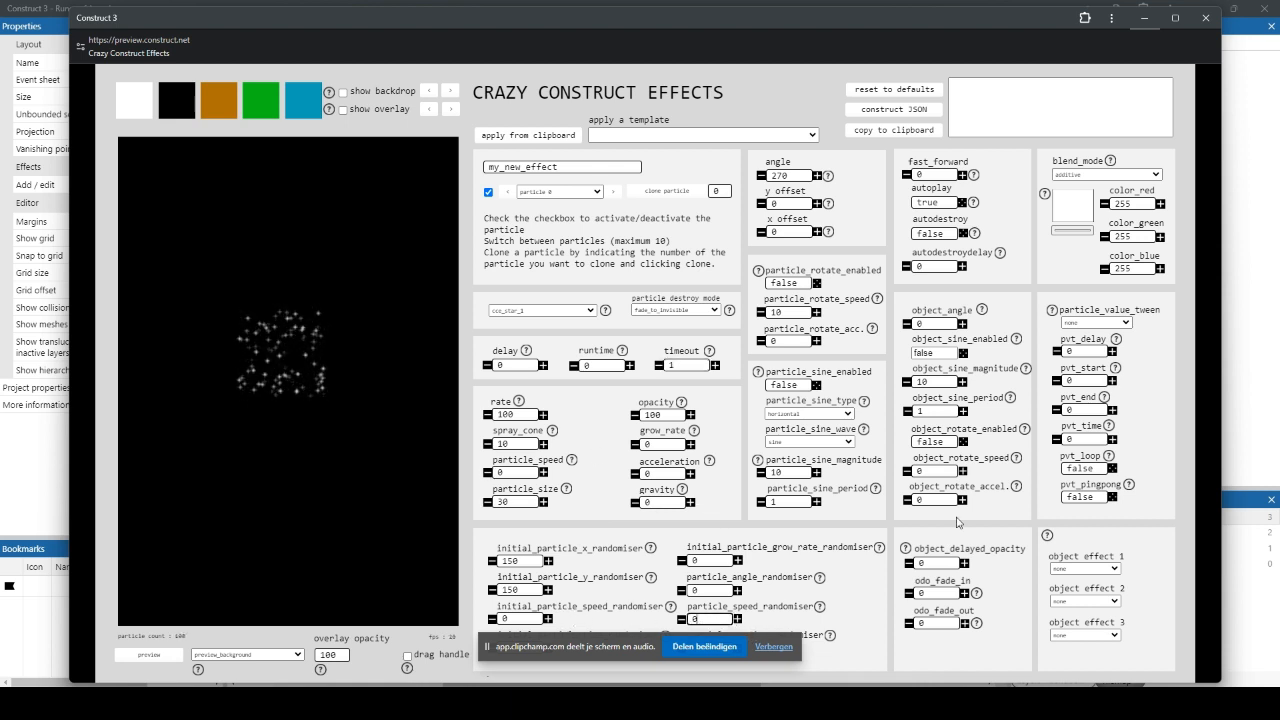
type("5")
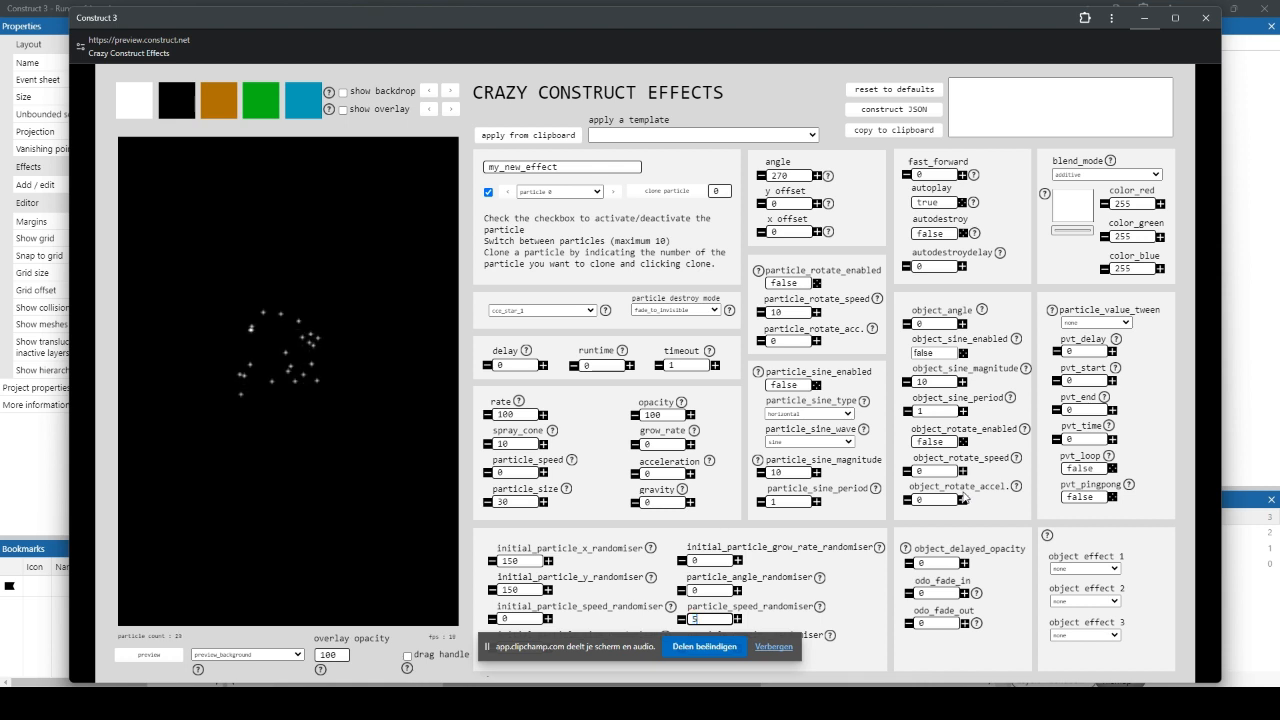
left_click(703, 620)
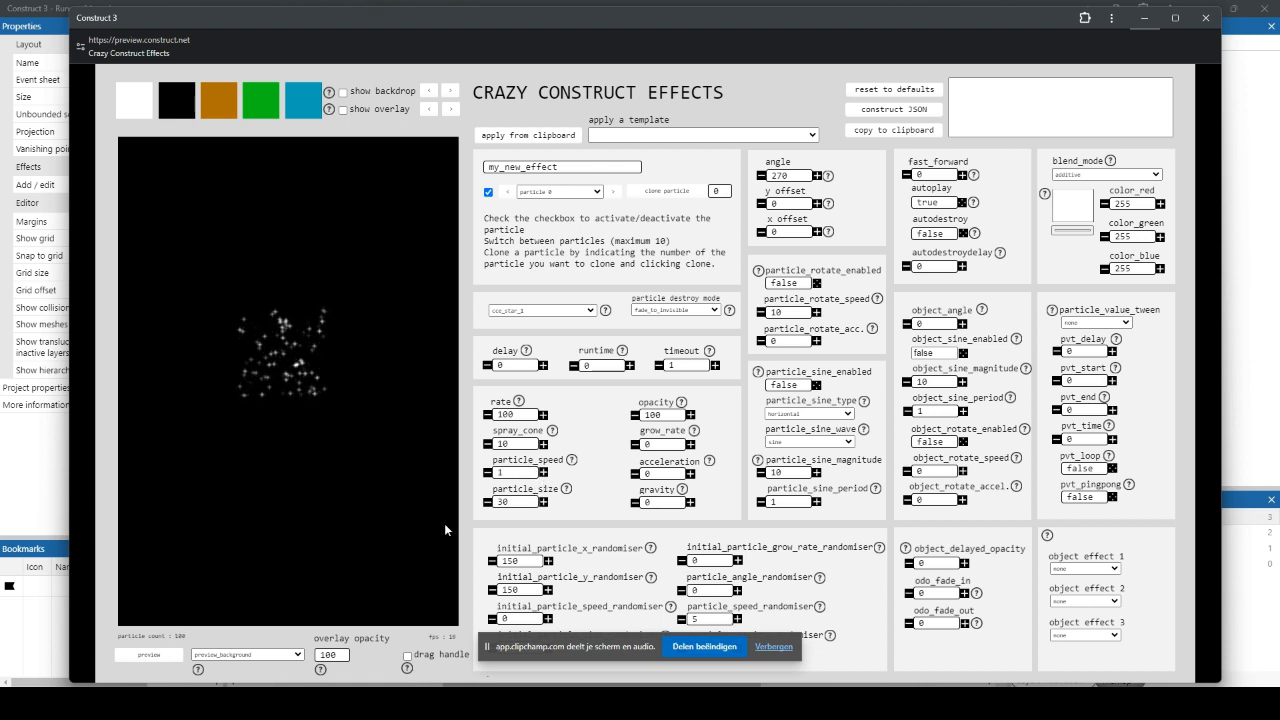
Step: Colour particle 0 yellow with RGB 240, 223, 40 and set its rate to 120
left_click(1083, 223)
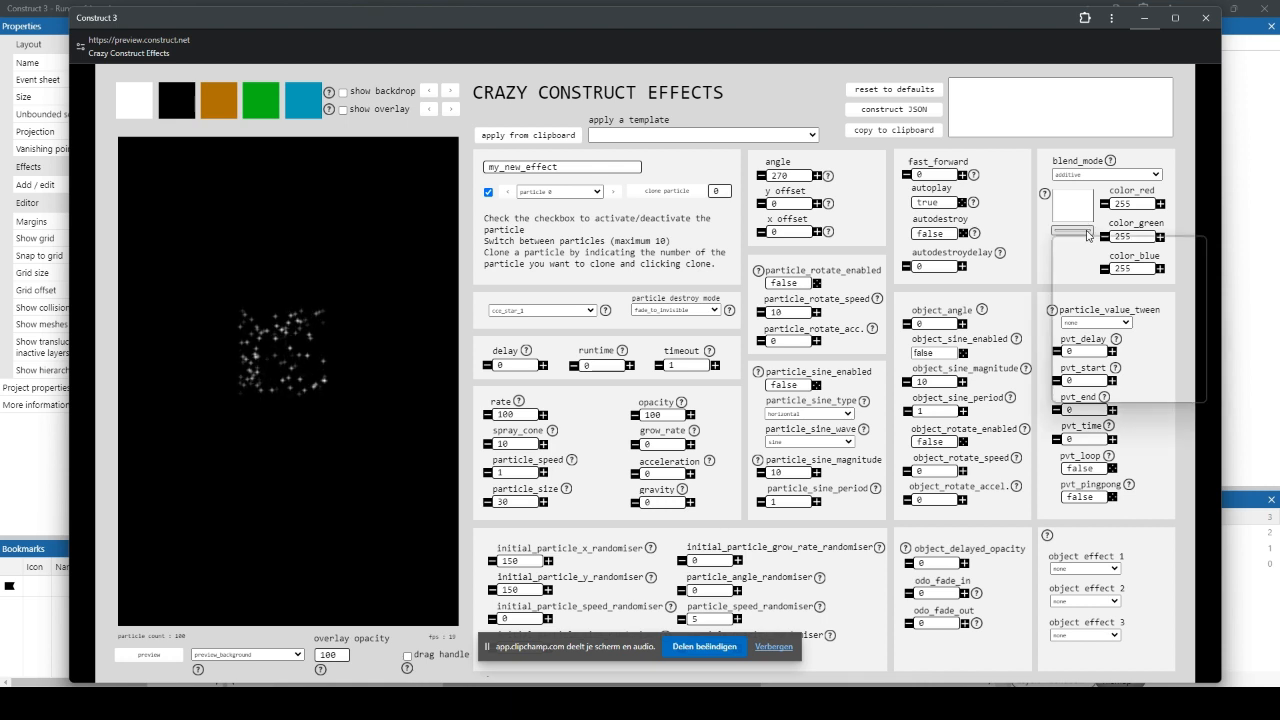
left_click(1185, 344)
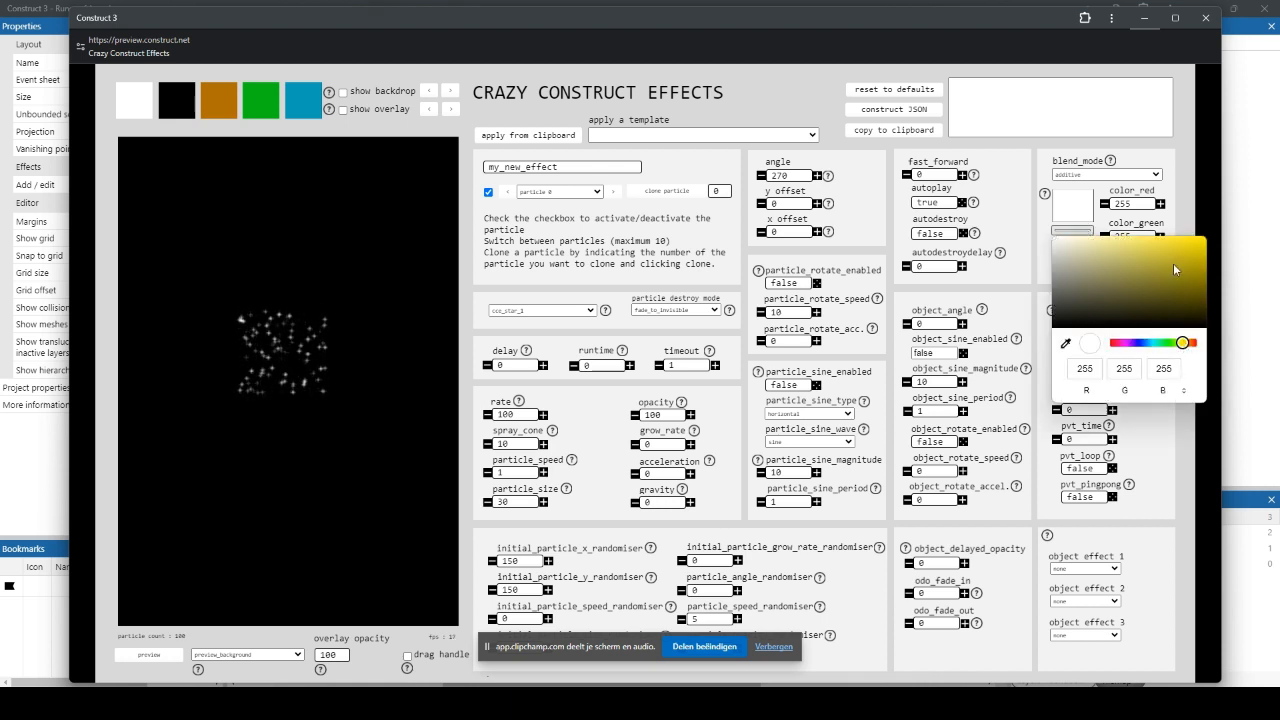
left_click(1180, 245)
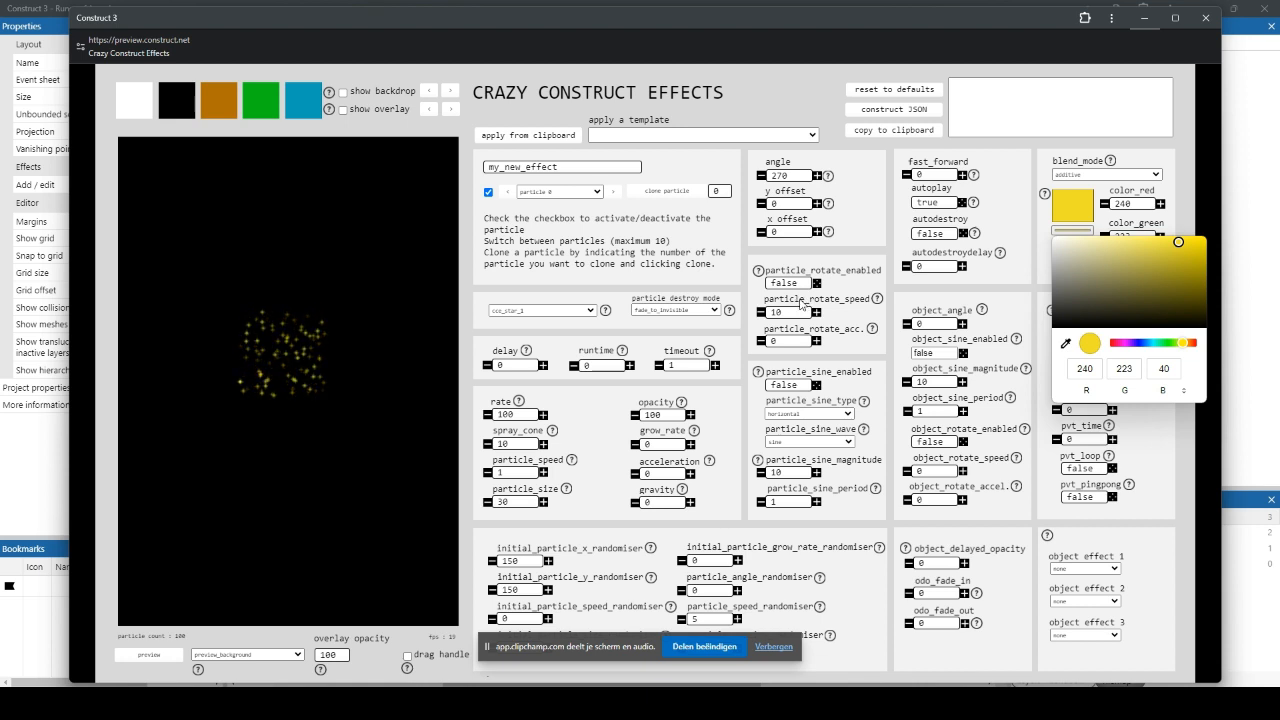
left_click(396, 474)
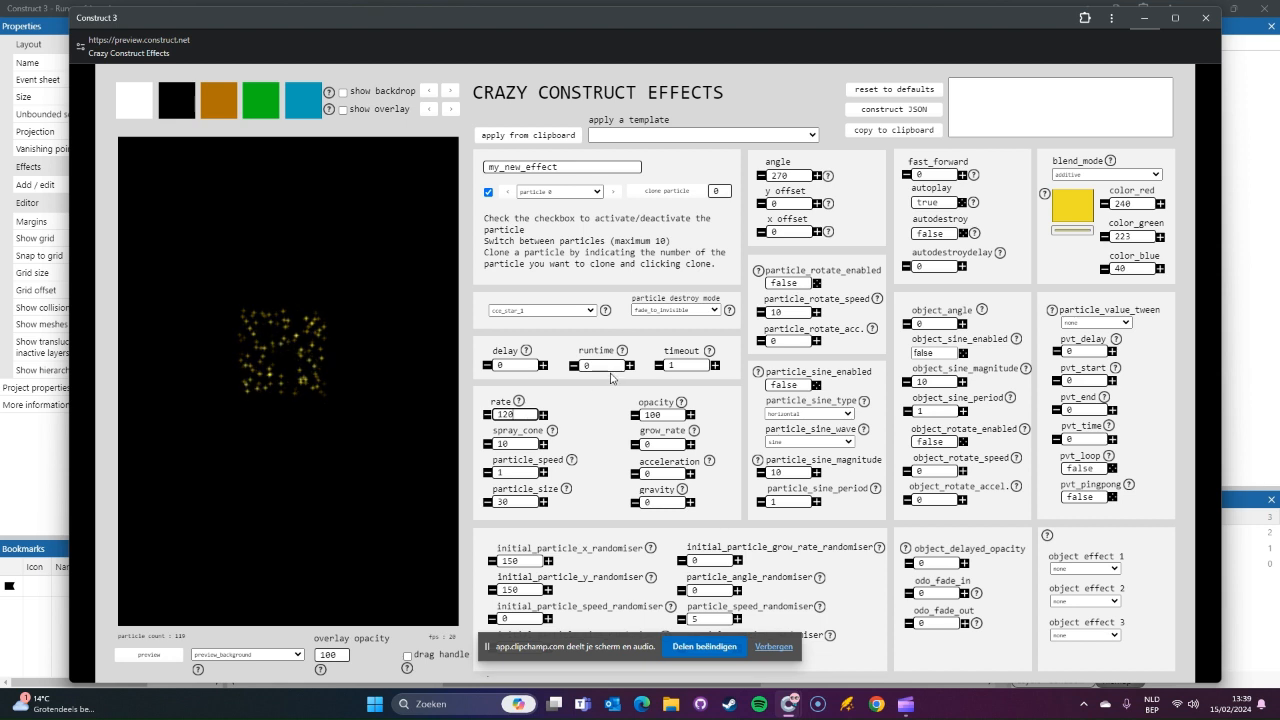
Step: Clone particle 0 into particle 1 and recolour the clone pale yellow-green with RGB 229, 244, 190
left_click(613, 192)
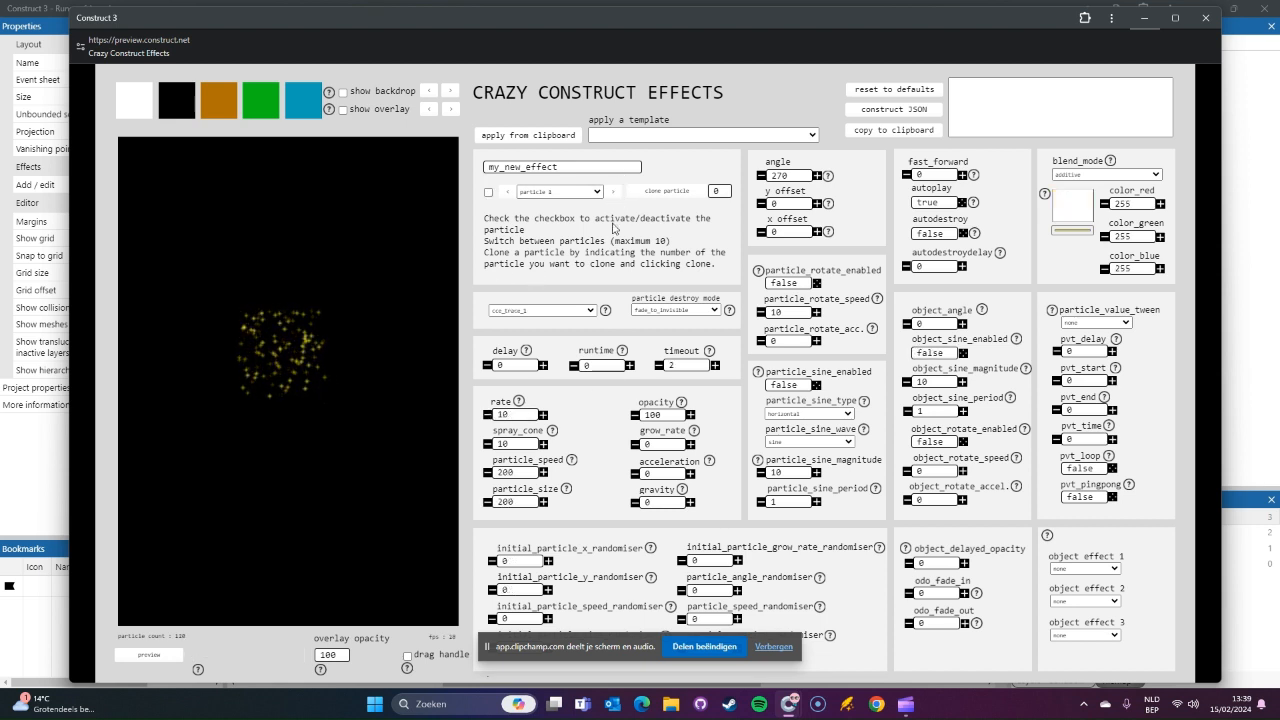
left_click(685, 194)
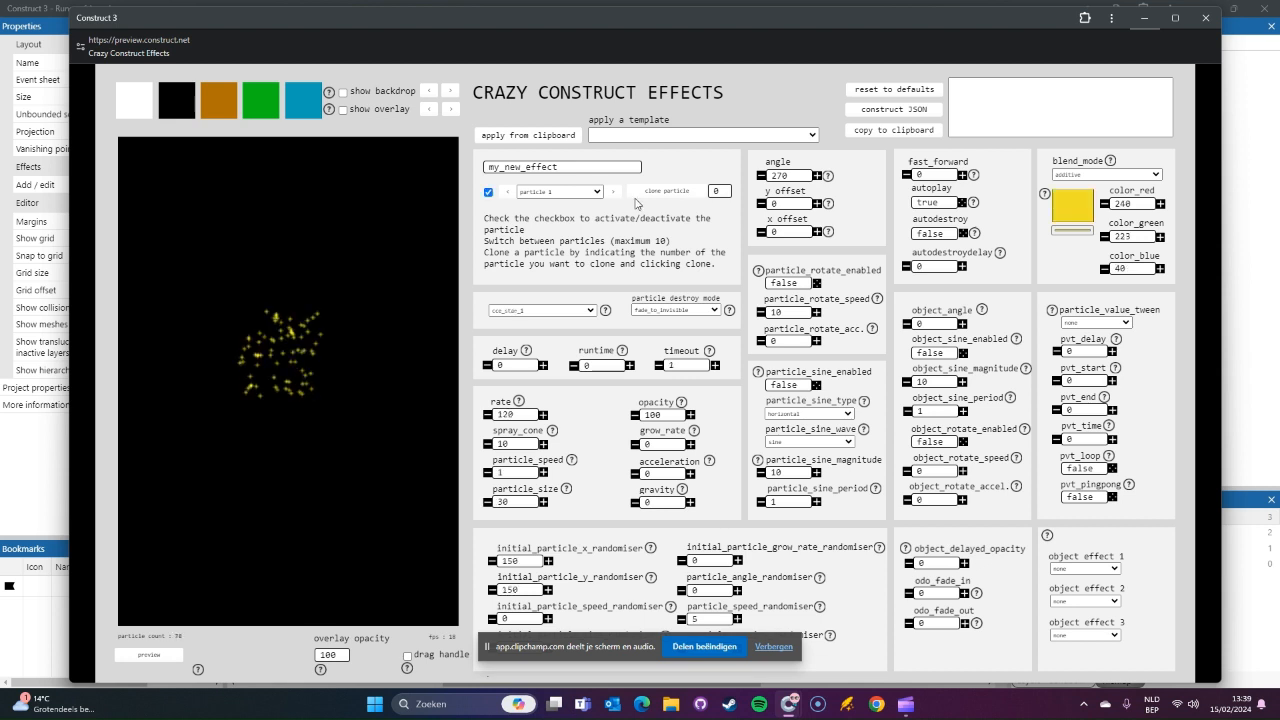
left_click(1061, 229)
left_click_drag(1164, 242, 1121, 243)
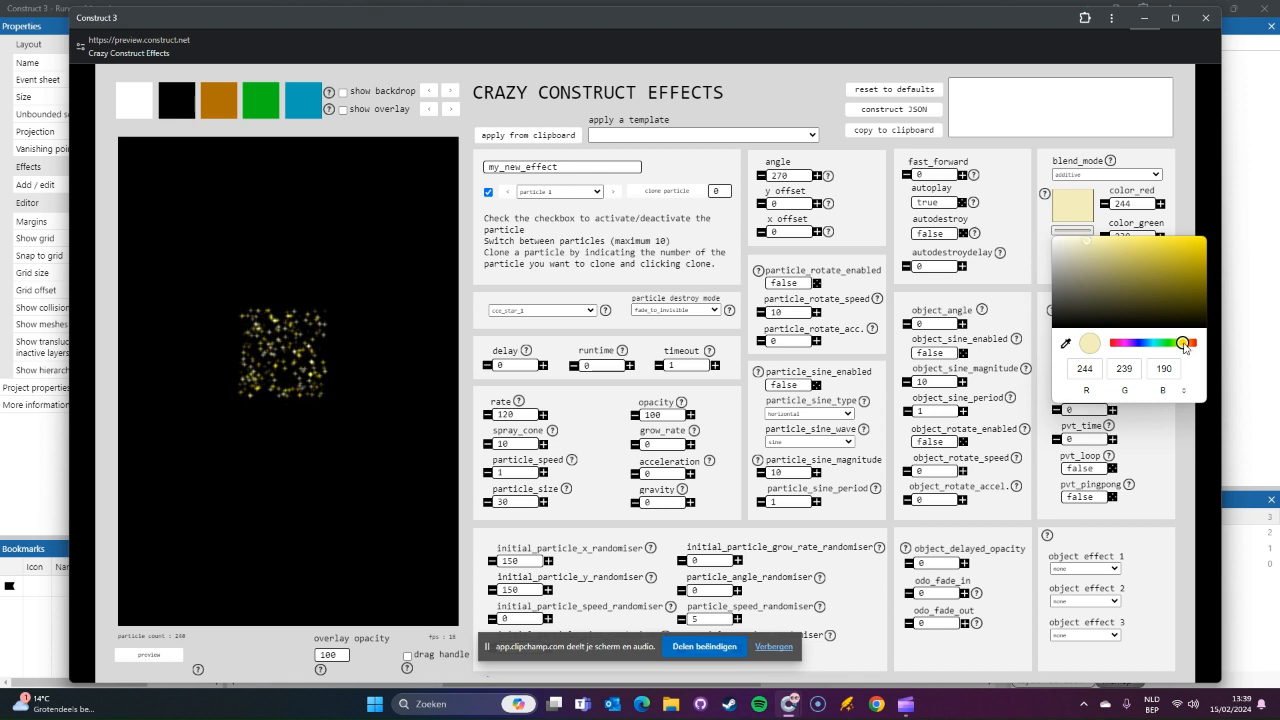
left_click(1181, 343)
left_click_drag(1181, 344, 1178, 344)
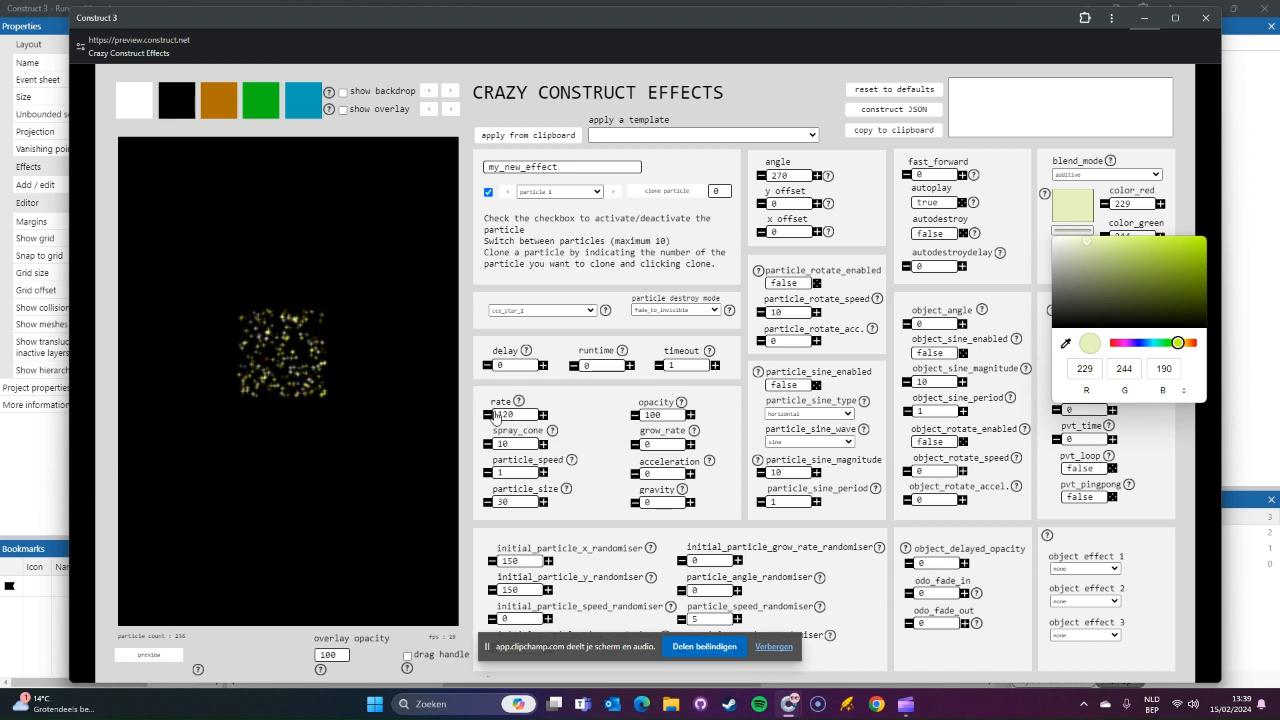
Step: Set particle 1's rate to 100 and look through the options for its sine type
left_click(506, 416)
double_click(505, 417)
type("100")
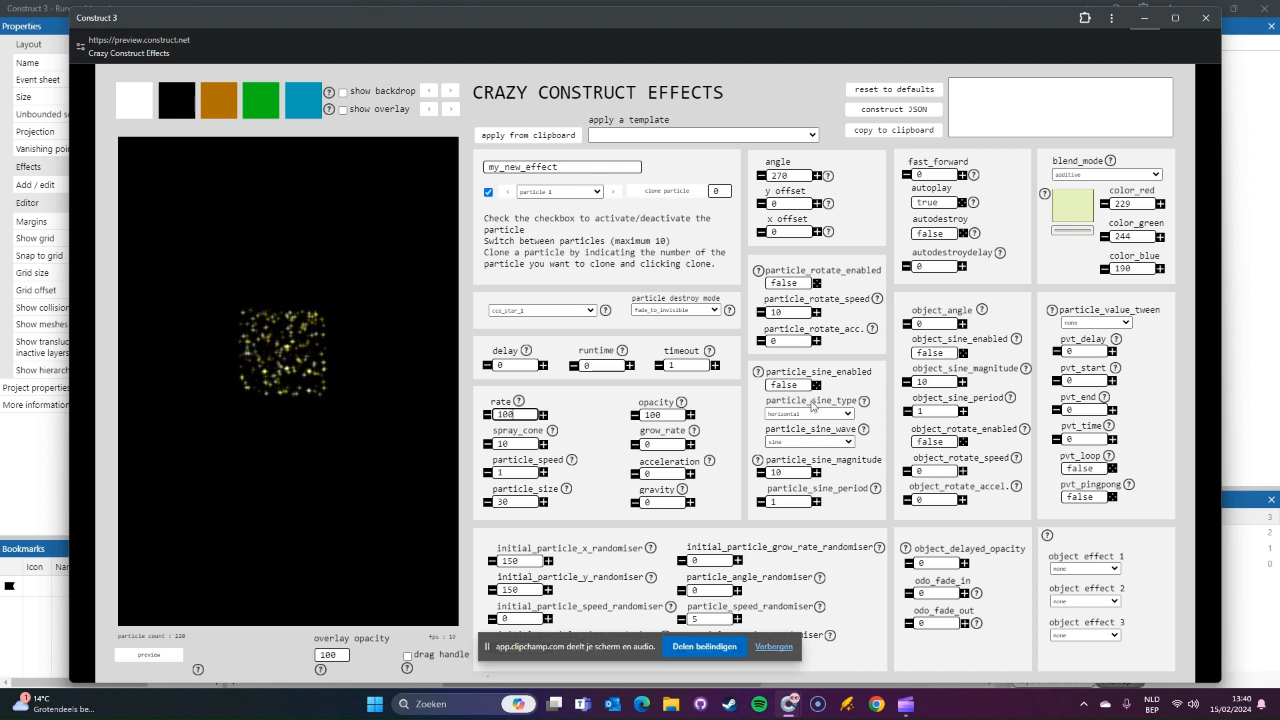
left_click(820, 415)
left_click(820, 418)
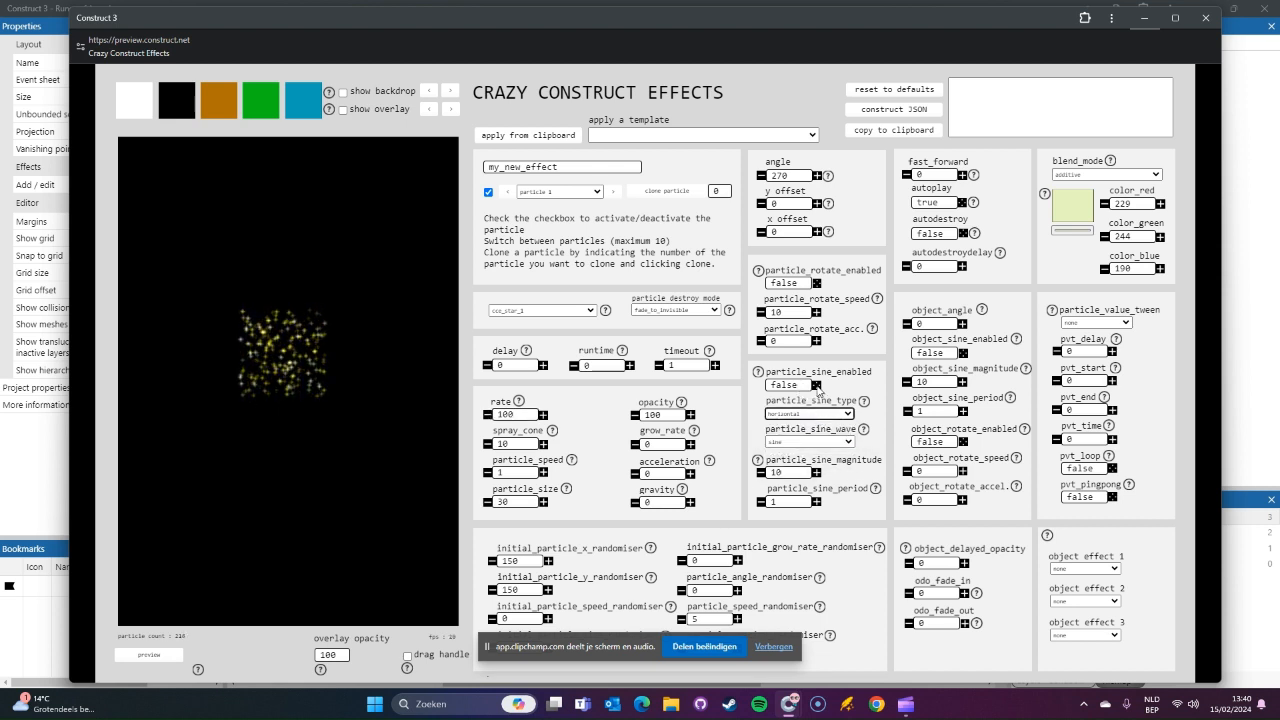
Step: Enable the sine motion of particle 1 and set its sine magnitude to 30 and its sine period to 0.5
left_click(816, 385)
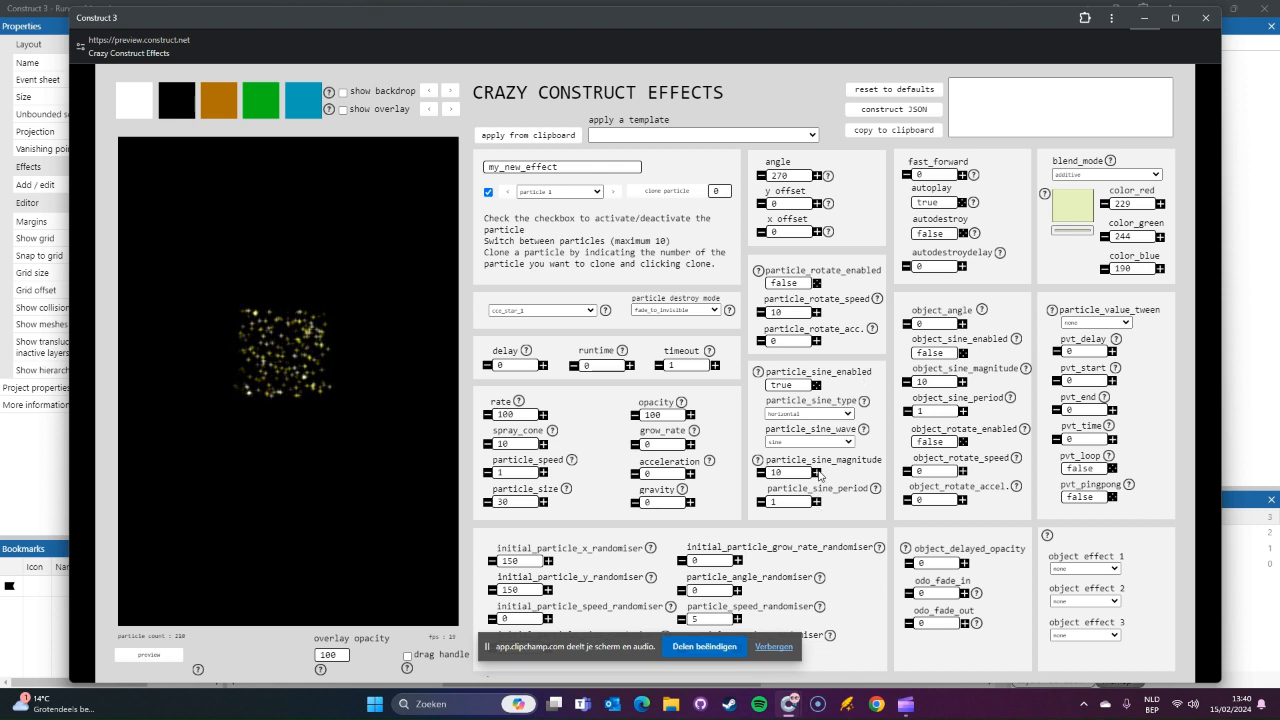
double_click(797, 474)
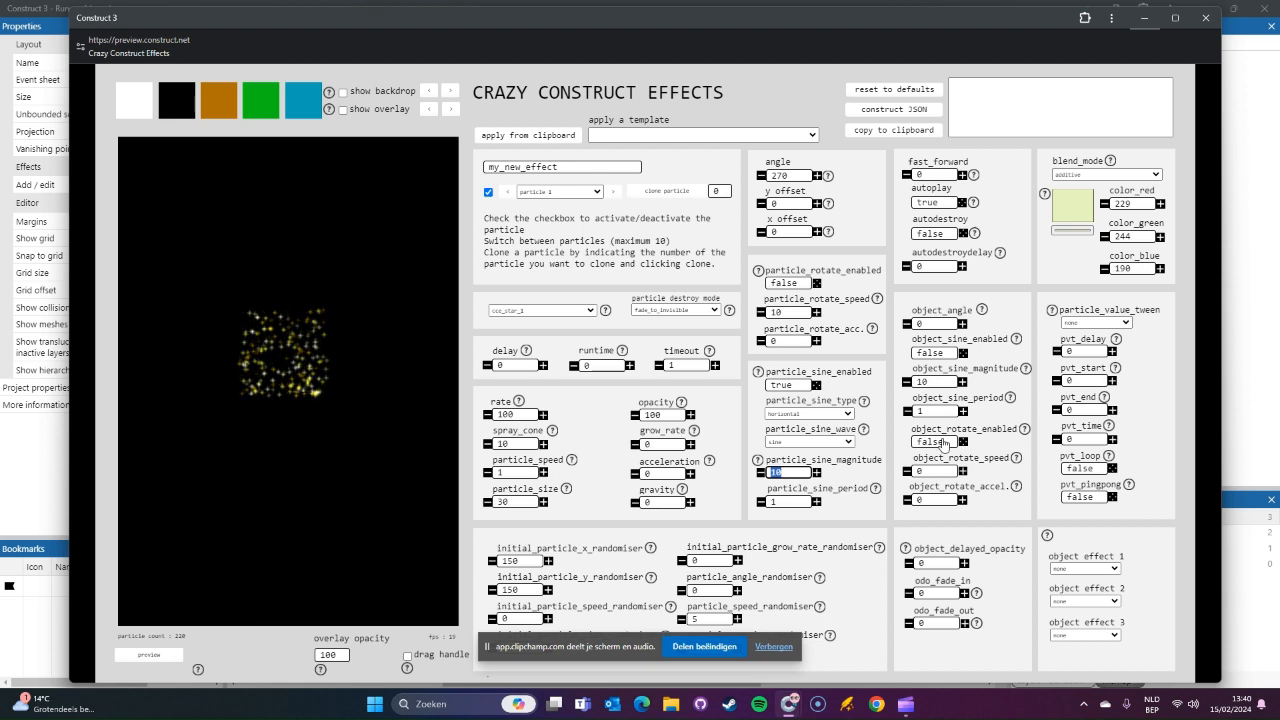
type("200")
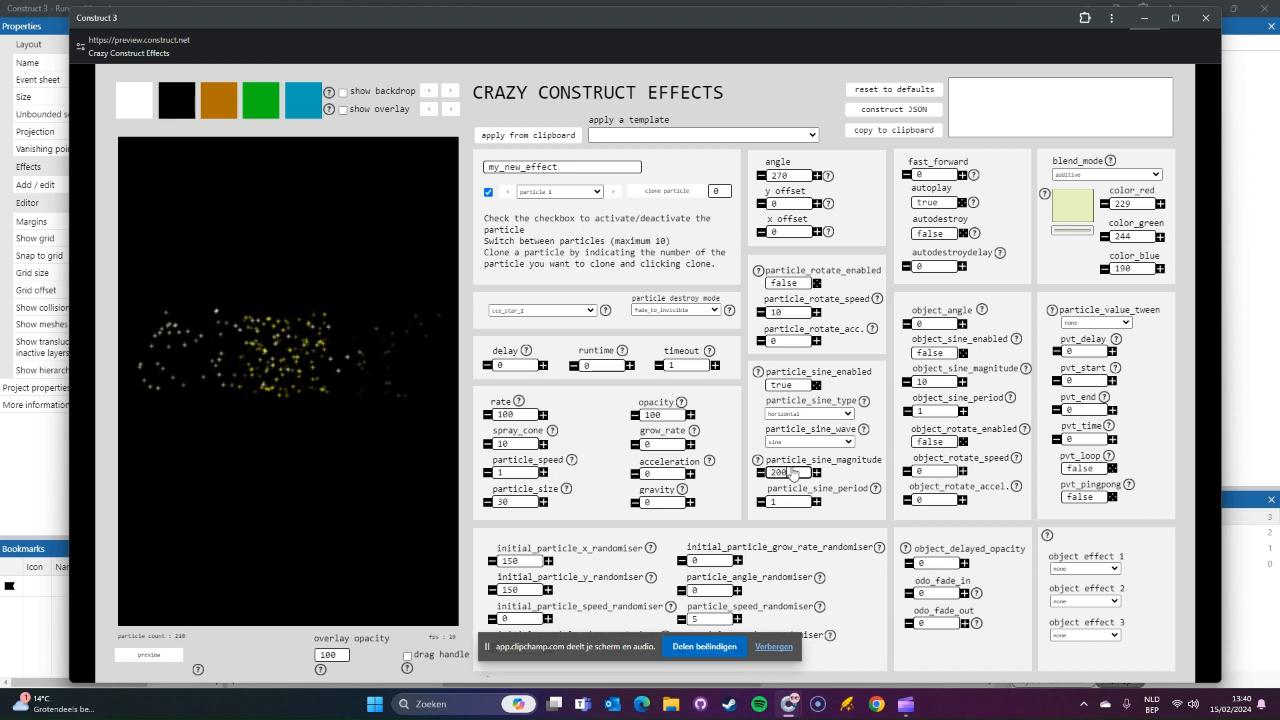
double_click(791, 474)
type("30")
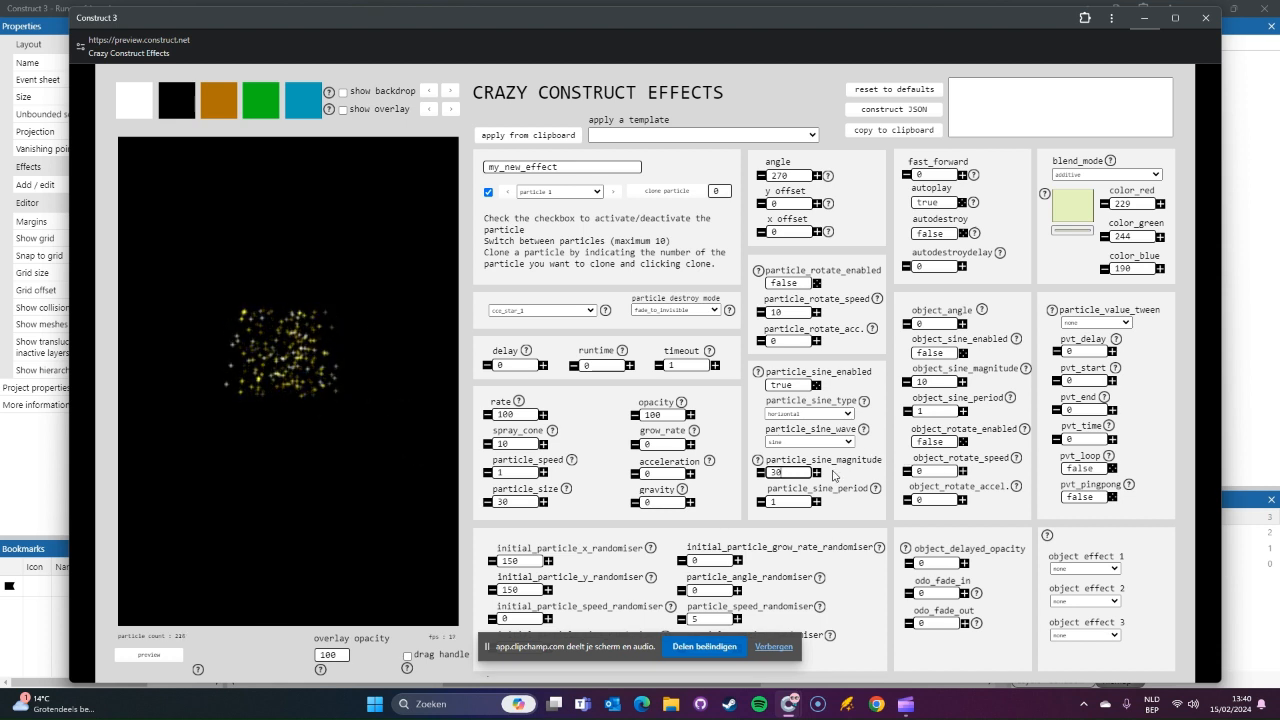
double_click(782, 502)
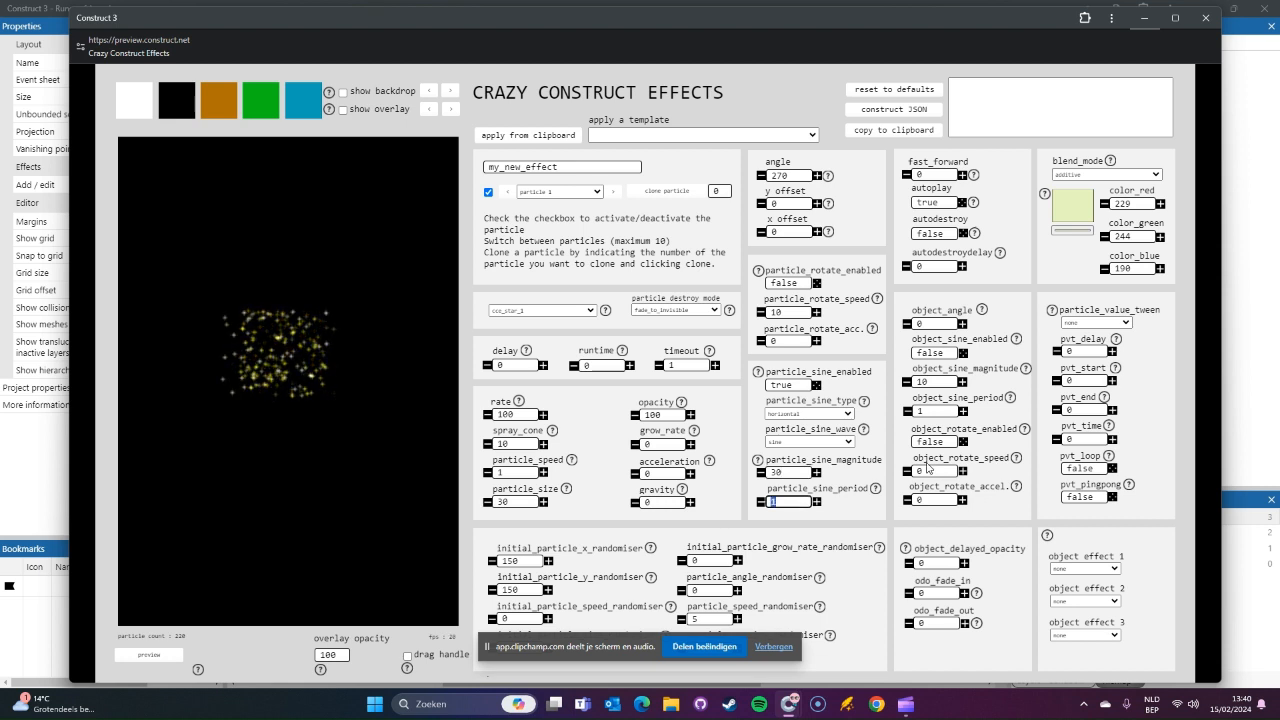
type("0.5")
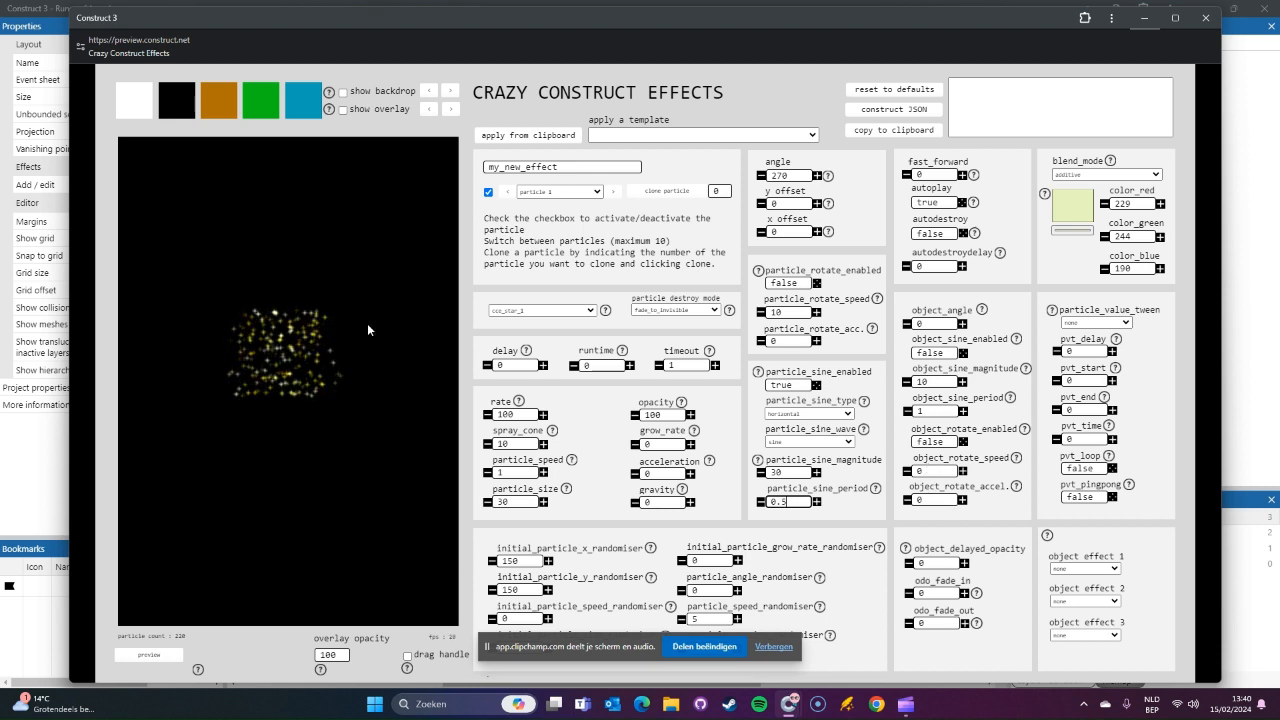
Step: Try BlurHorizontal as object effect 1 on particle 1 and set the effect back to none
left_click(1085, 568)
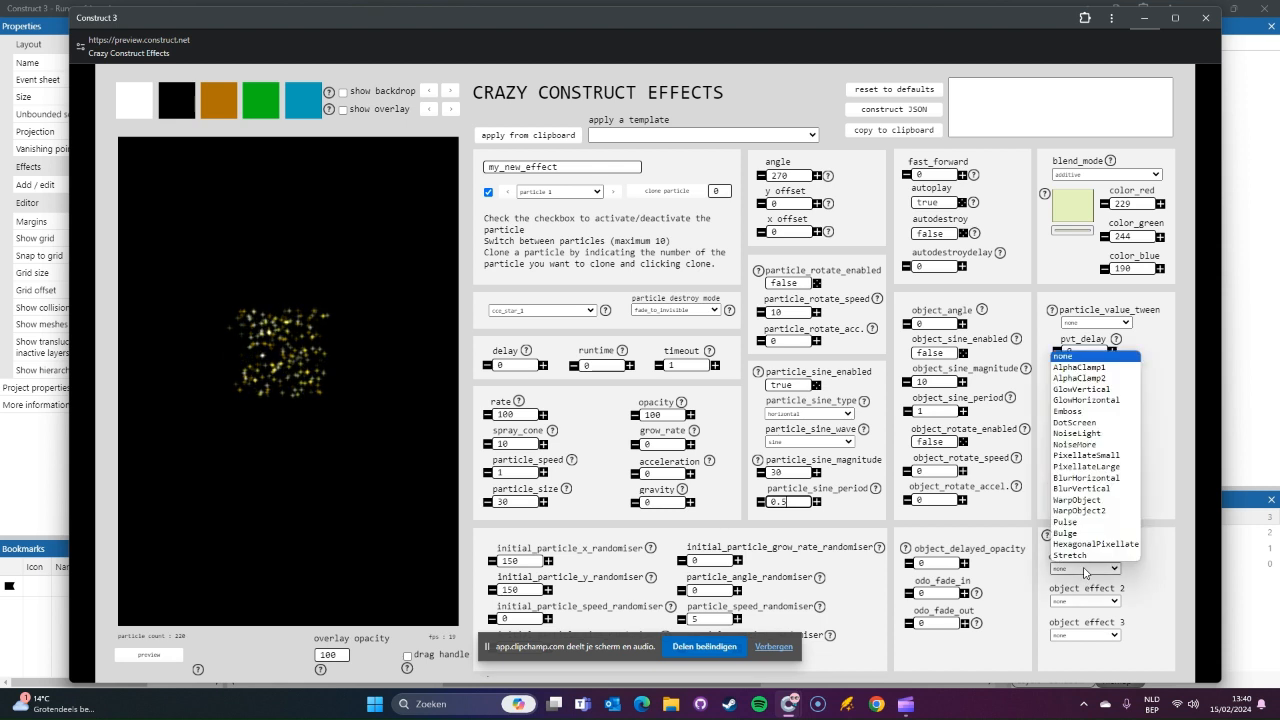
left_click(1086, 477)
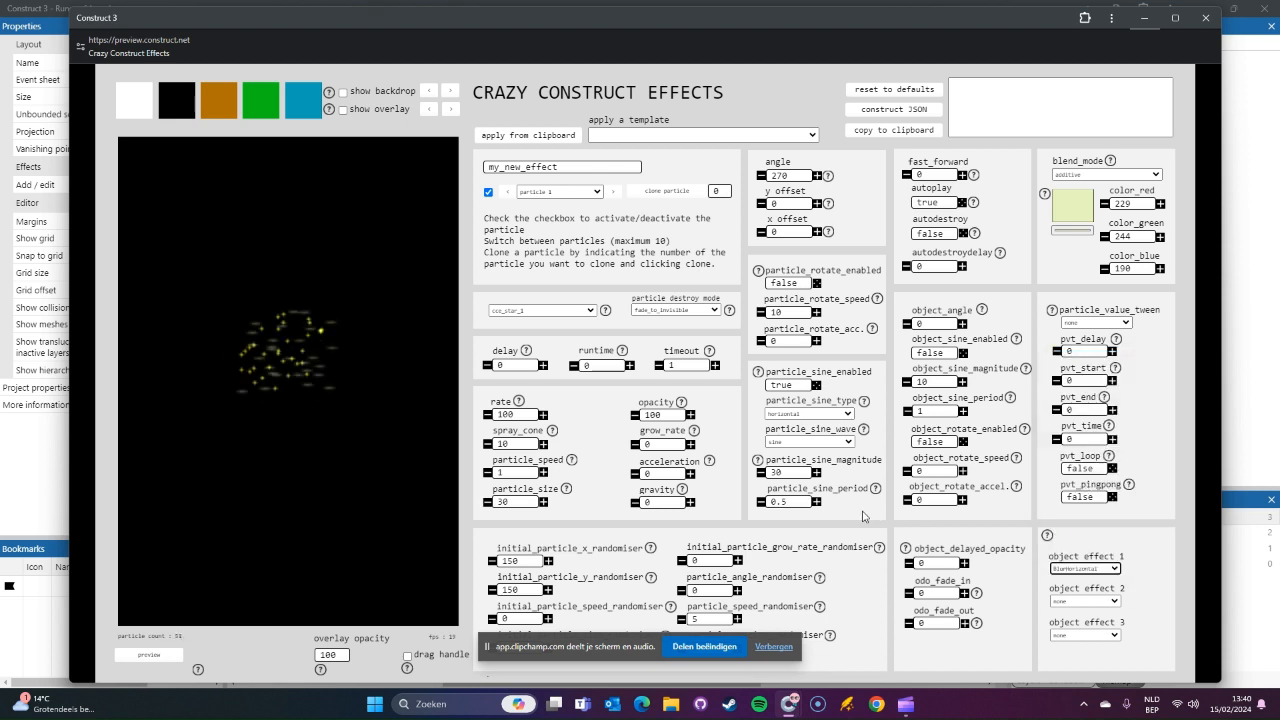
left_click(1085, 568)
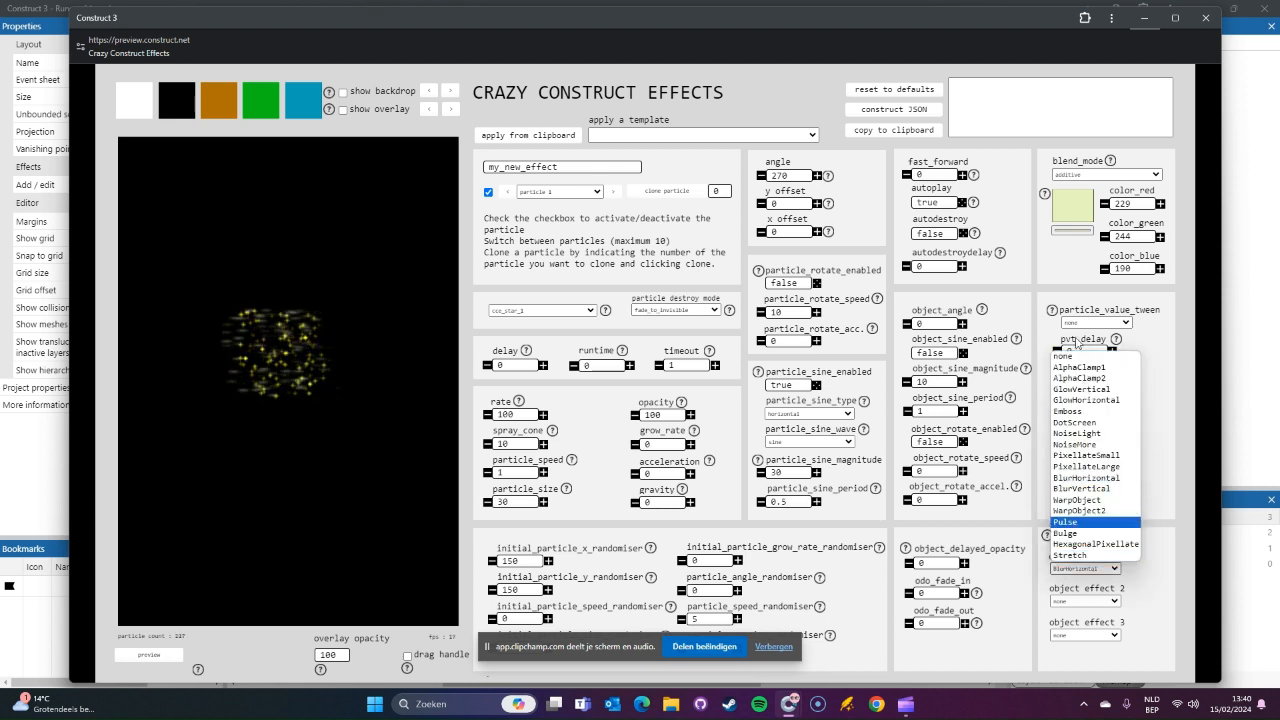
left_click(1063, 357)
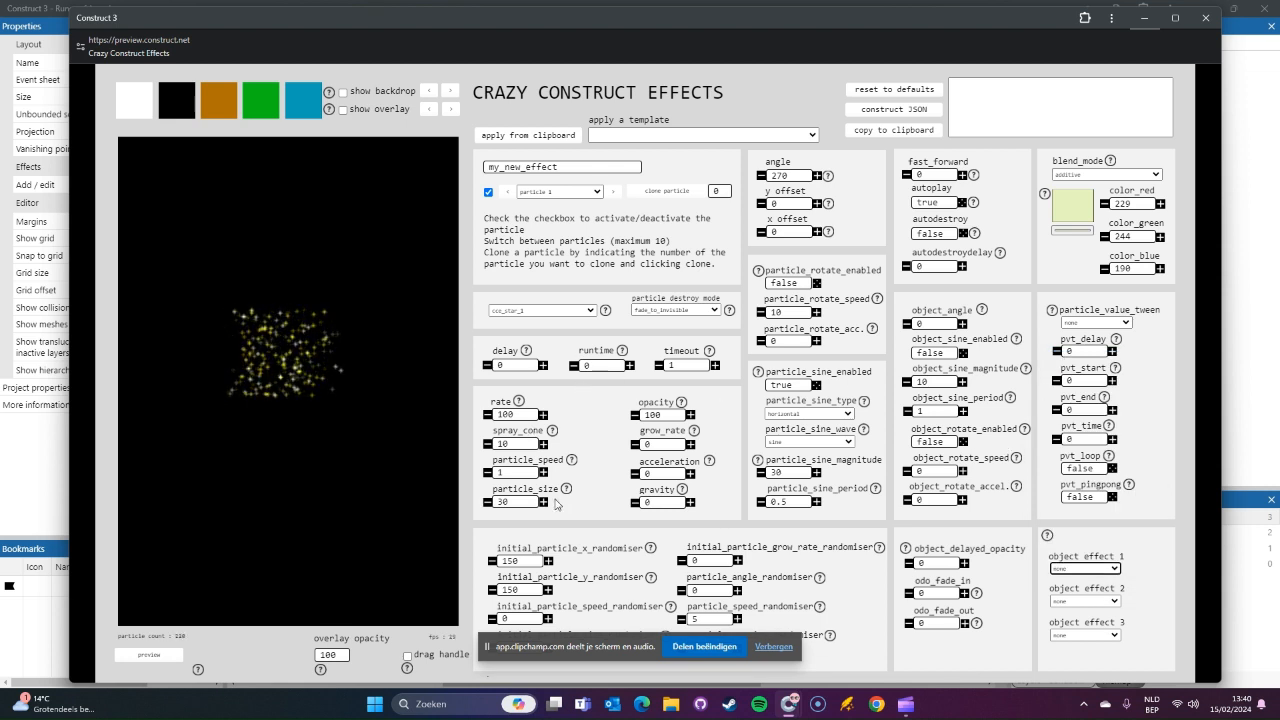
Step: Set particle 1's size to 32 and recolour it a slightly deeper yellow-green with RGB 214, 236, 156
left_click(544, 502)
left_click(544, 502)
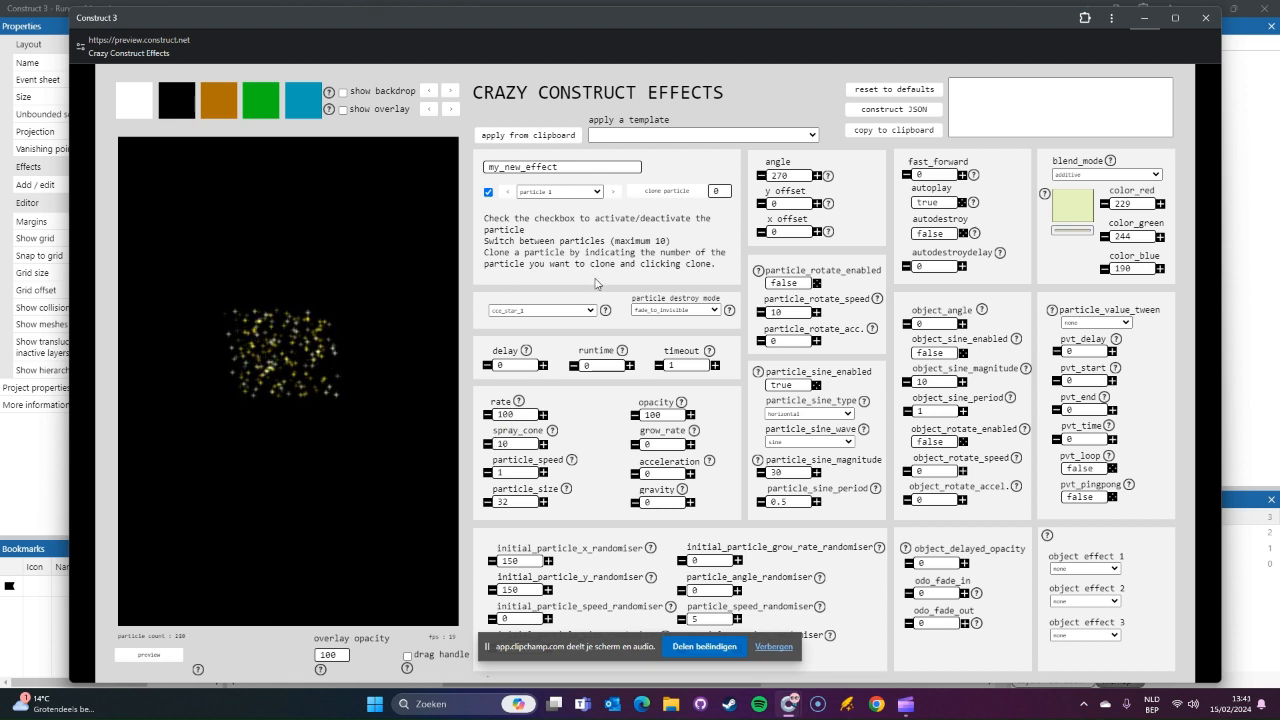
left_click(1080, 212)
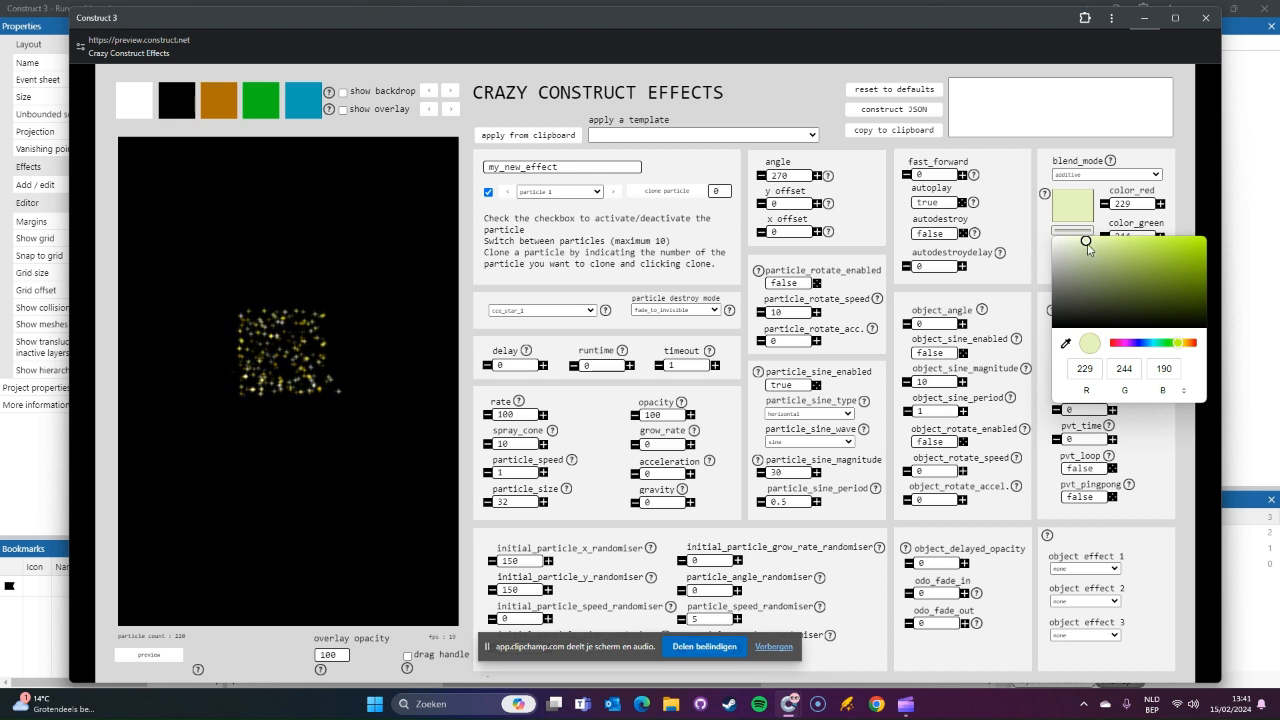
left_click(1088, 246)
left_click_drag(1088, 246, 1101, 245)
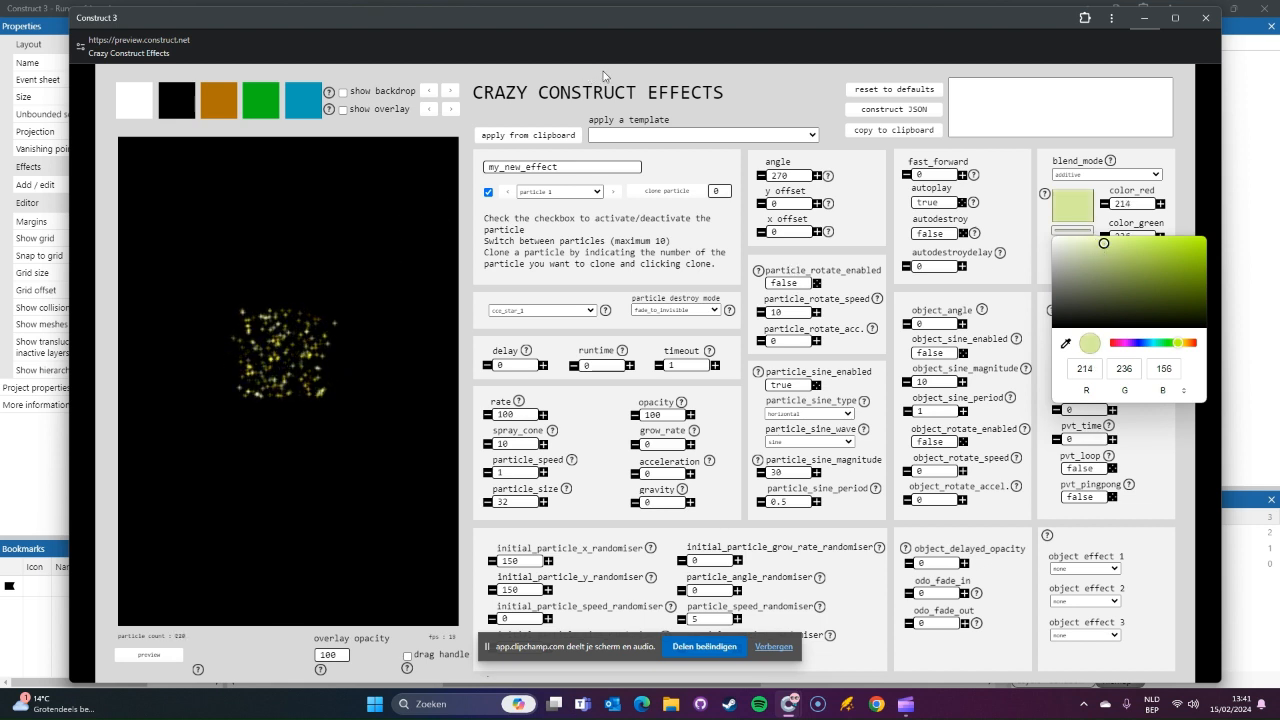
left_click(608, 76)
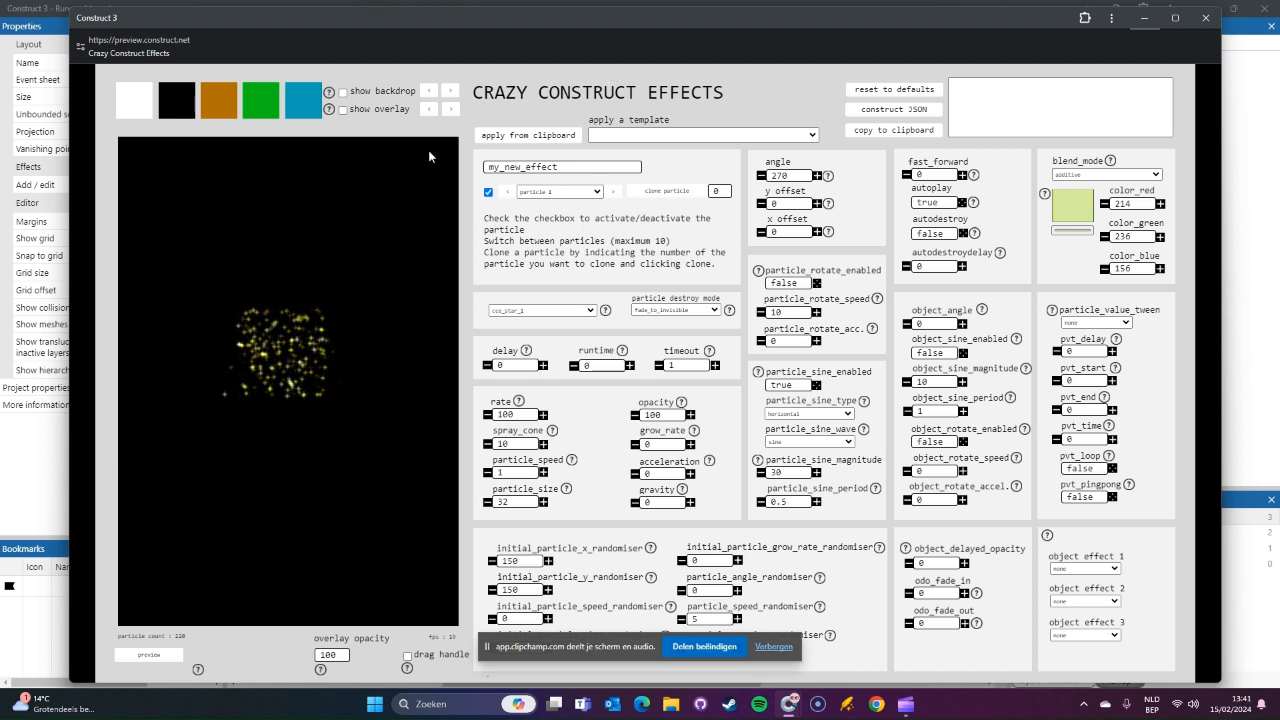
Step: Name the effect roa_spawnsidekick and copy its constructed JSON to the clipboard
left_click(579, 168)
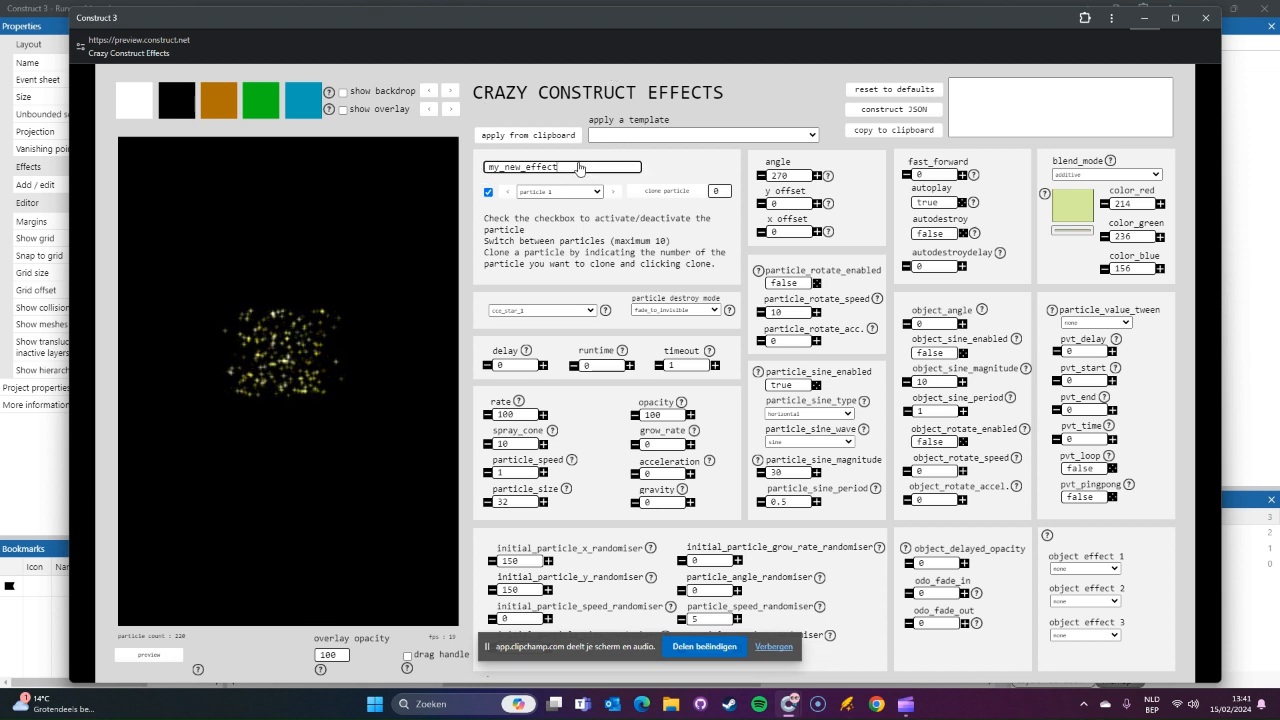
double_click(579, 168)
type("roa_spawnsidekick")
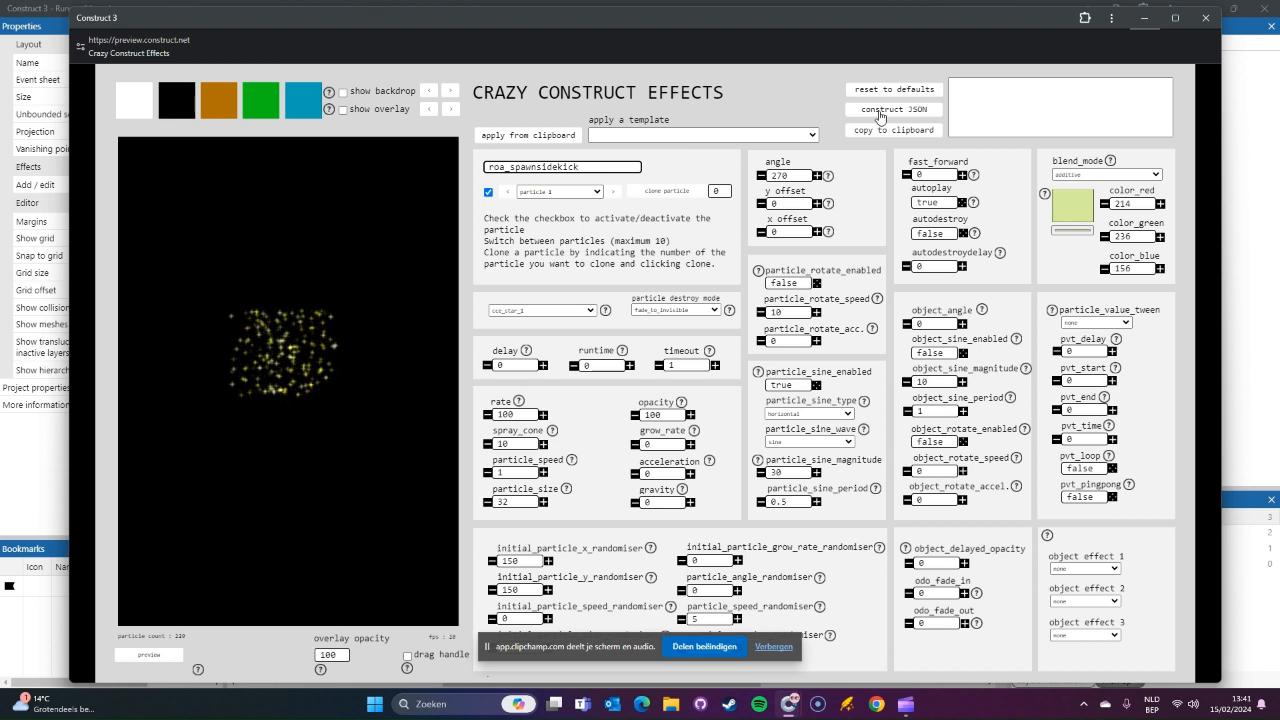
left_click(880, 110)
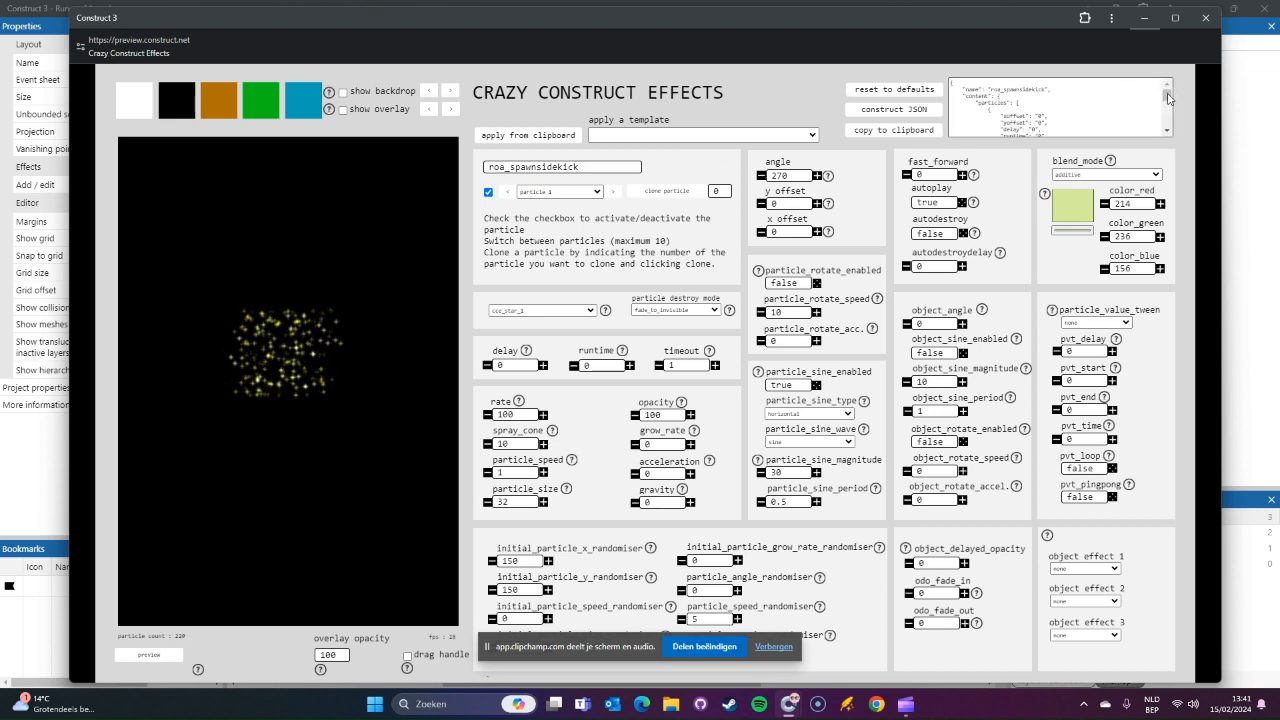
mouse_move(1168, 97)
left_mouse_down()
mouse_move(1168, 137)
mouse_move(1168, 82)
left_mouse_up()
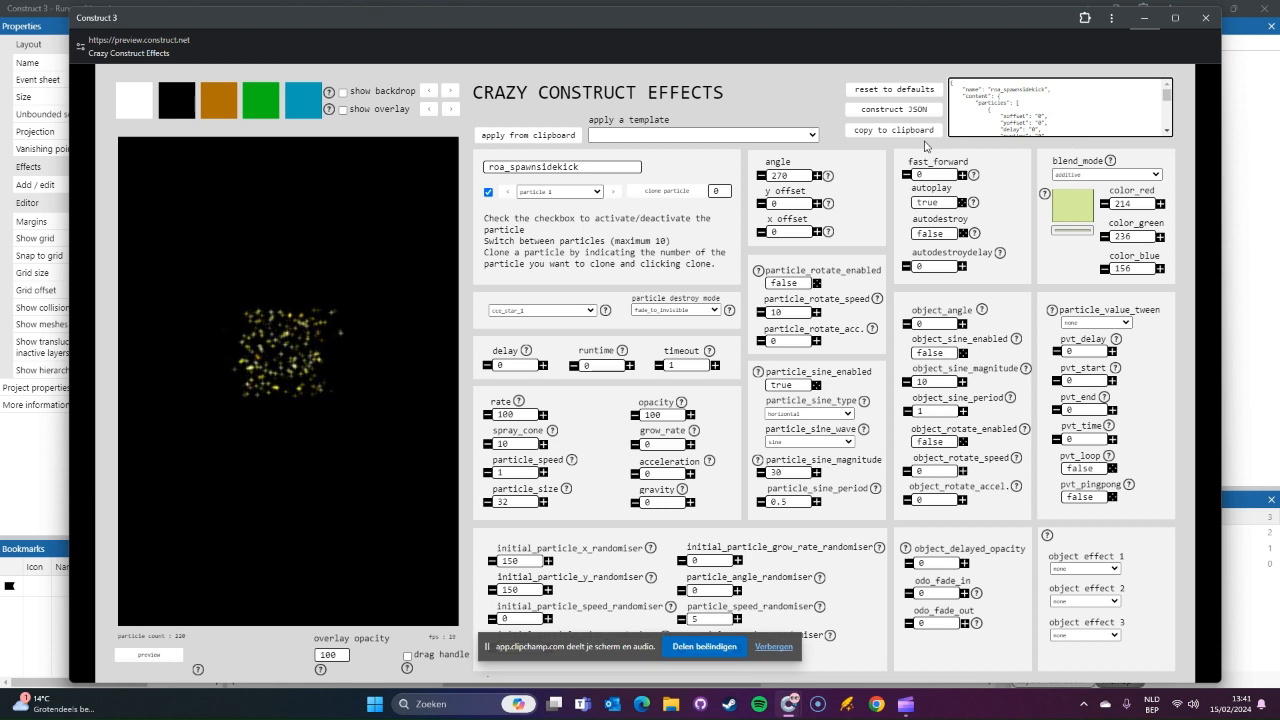
left_click(925, 134)
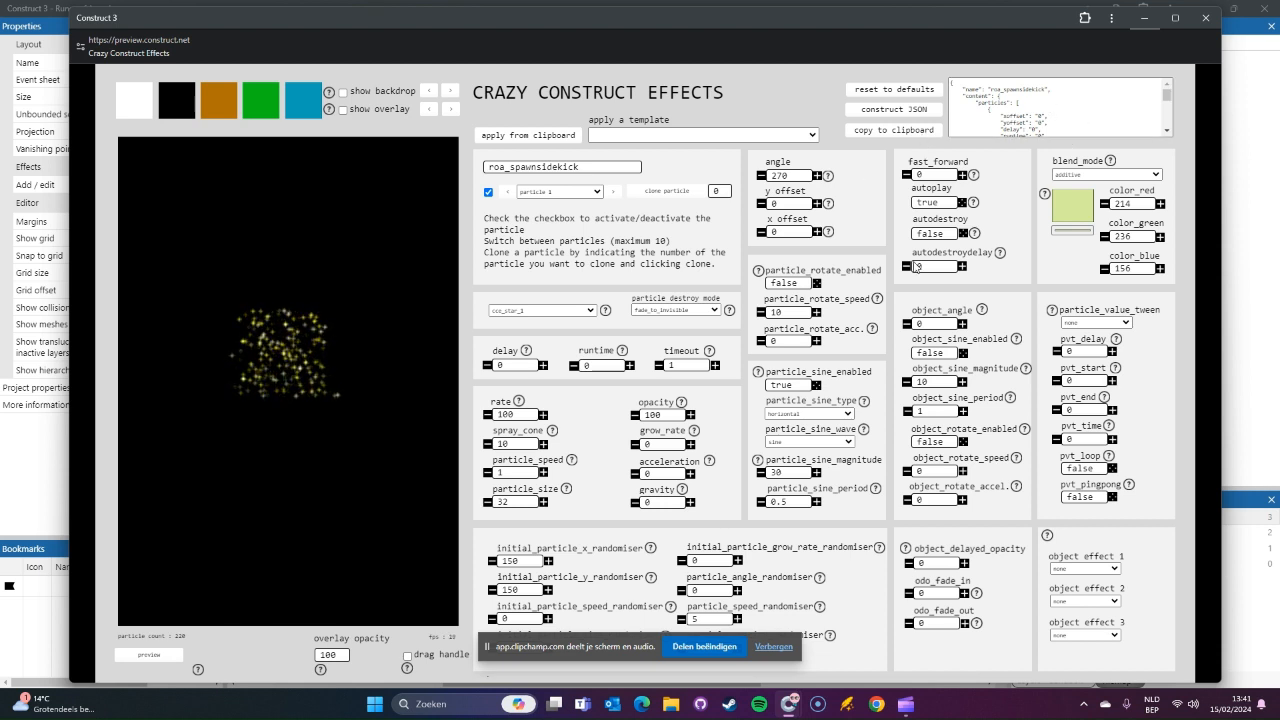
Step: Switch to the Runes of Aereal project in Construct 3, clear the project search and open the file cce_effects.json
mouse_move(789, 703)
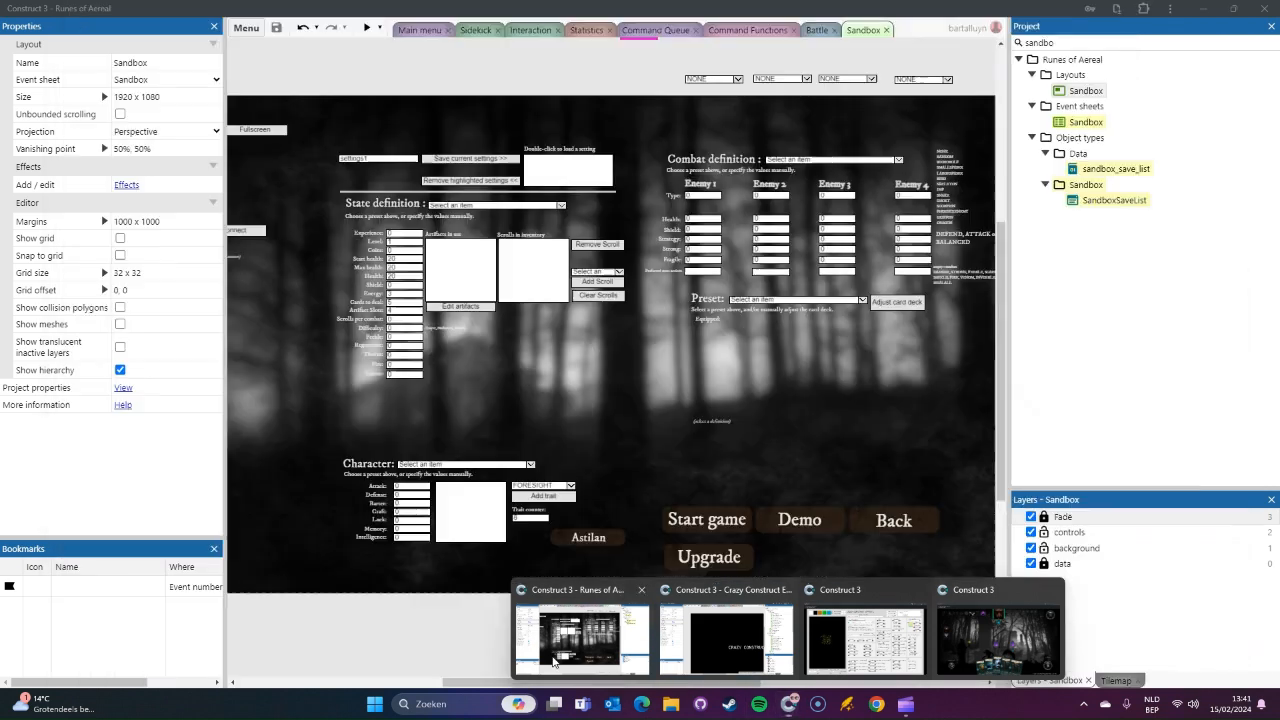
left_click(553, 661)
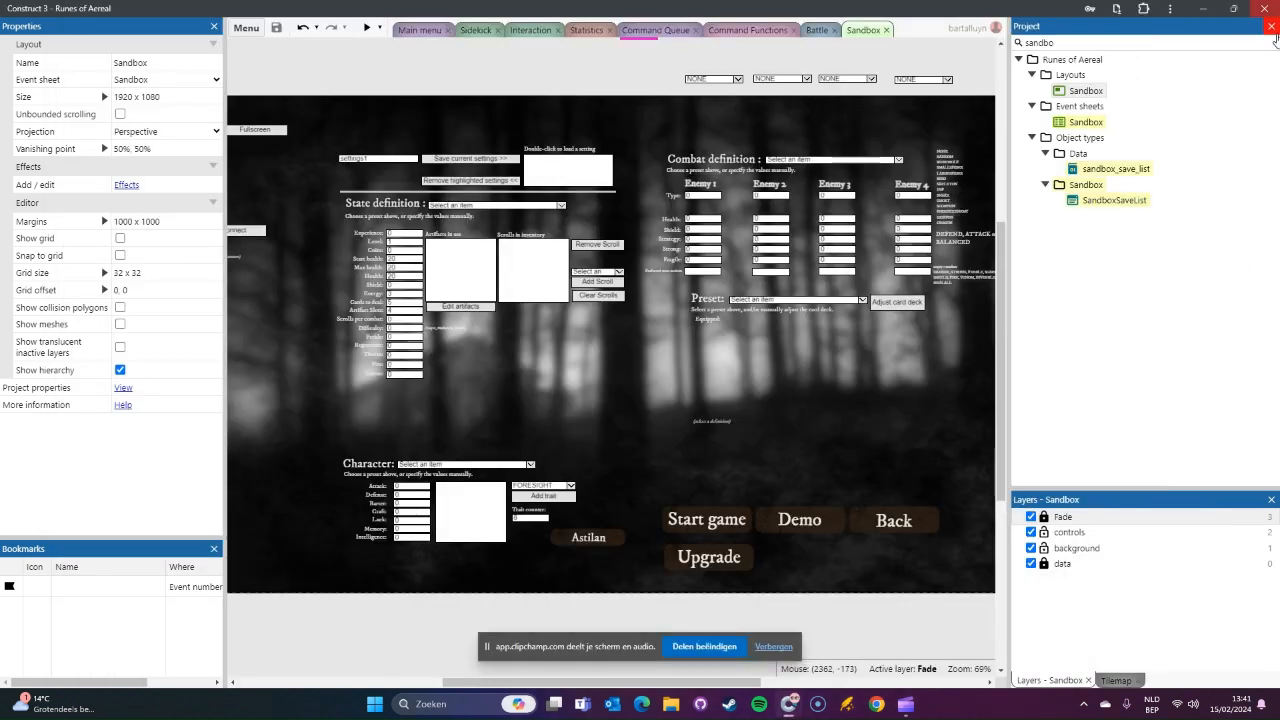
left_click(1274, 43)
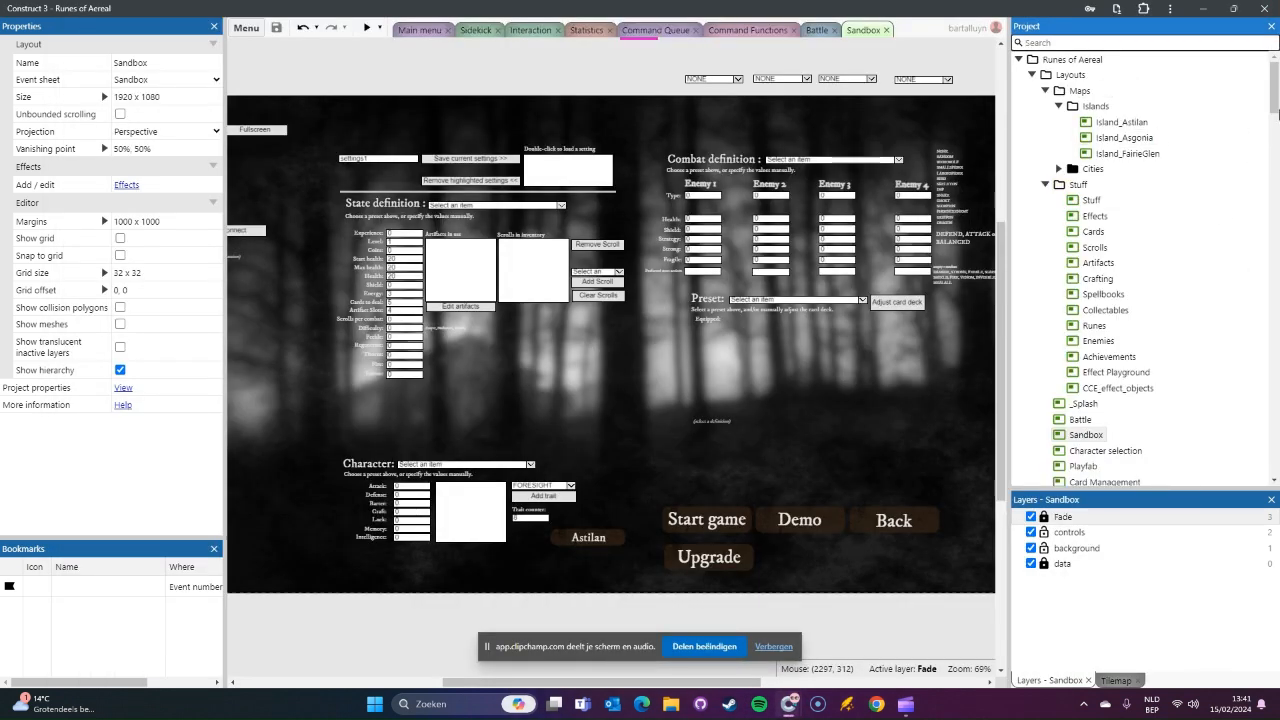
left_click_drag(1275, 80, 1275, 478)
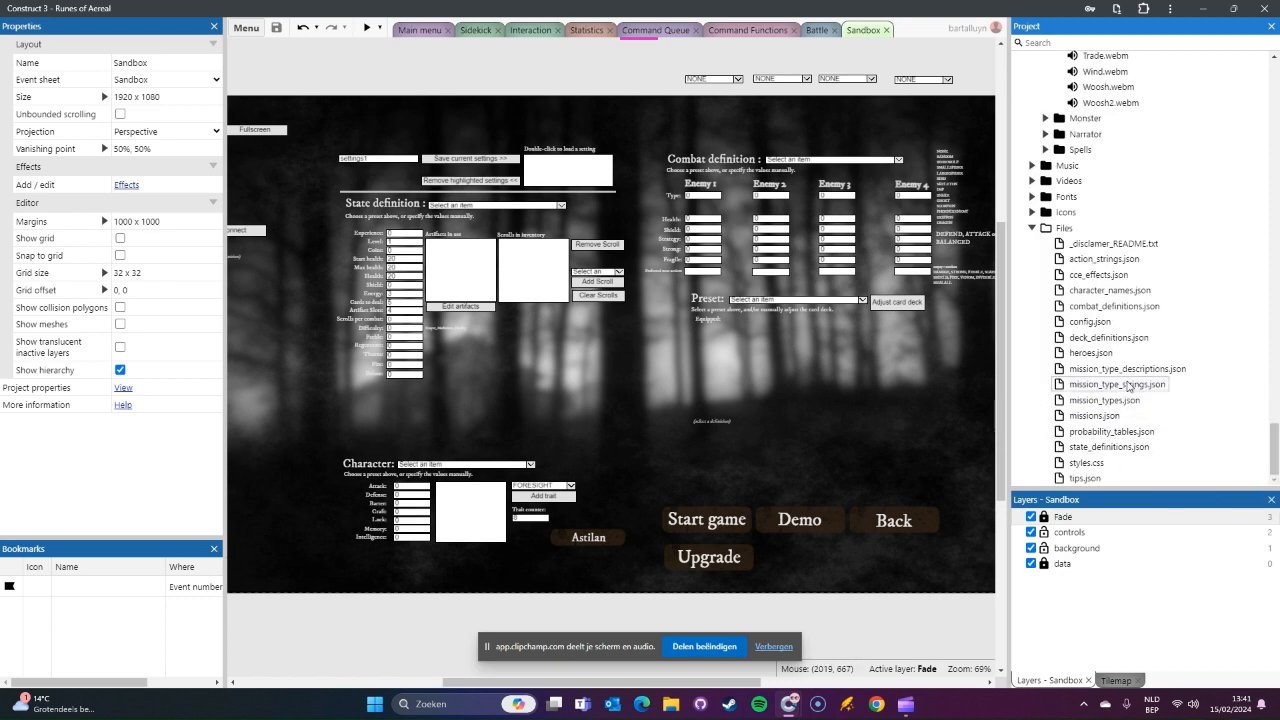
double_click(1098, 274)
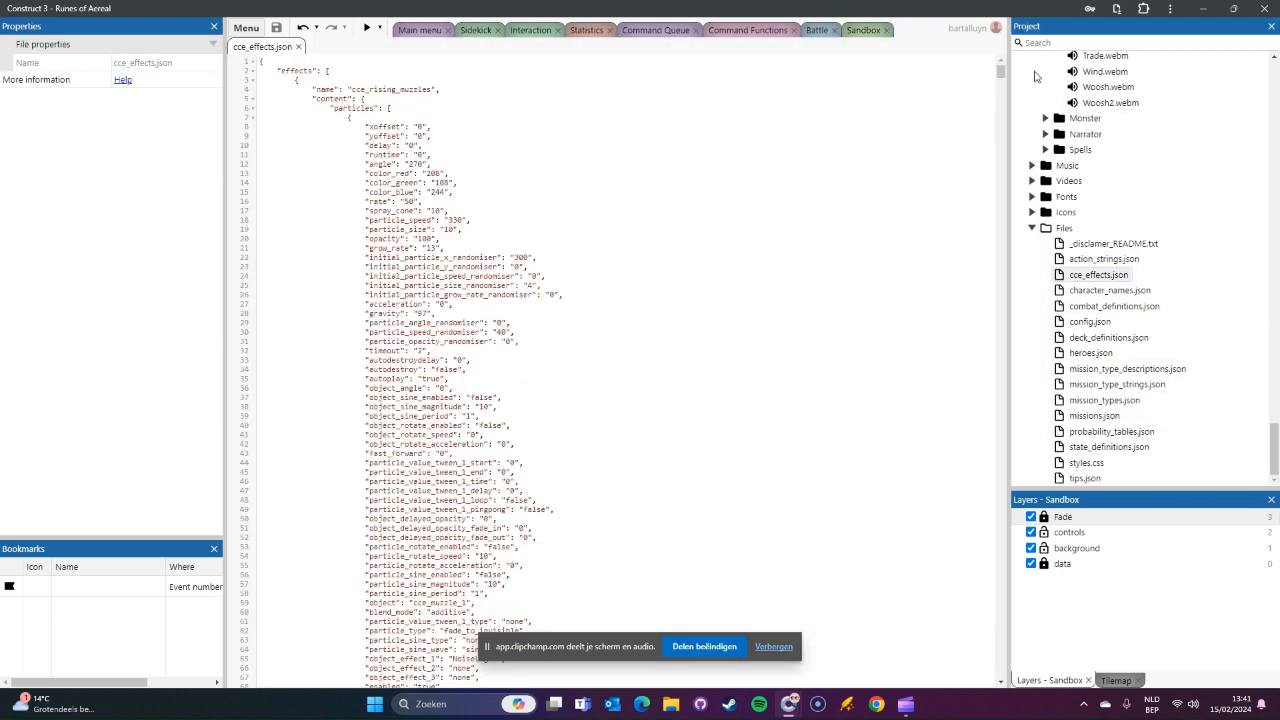
Step: Append the copied roa_spawnsidekick JSON after the last effect in cce_effects.json, separated by a comma
left_click_drag(1000, 72, 975, 678)
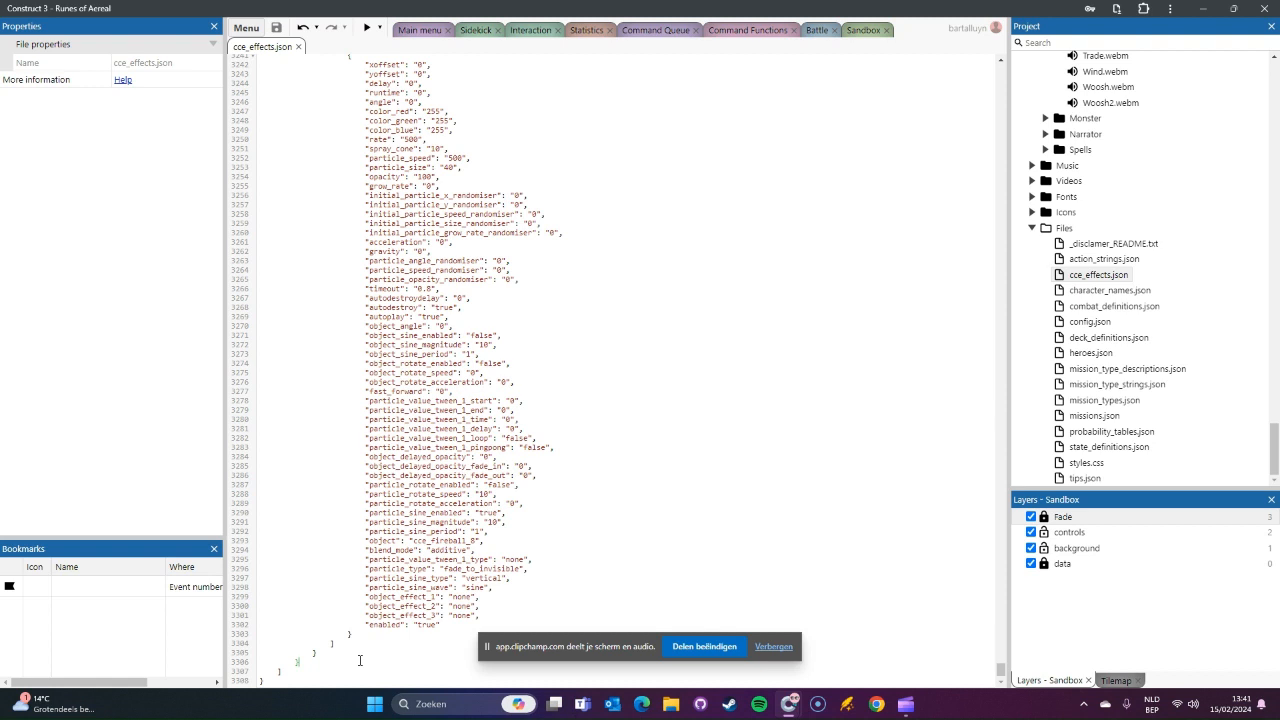
type(",")
key("ctrl+v")
scroll(458, 543, "up", 8)
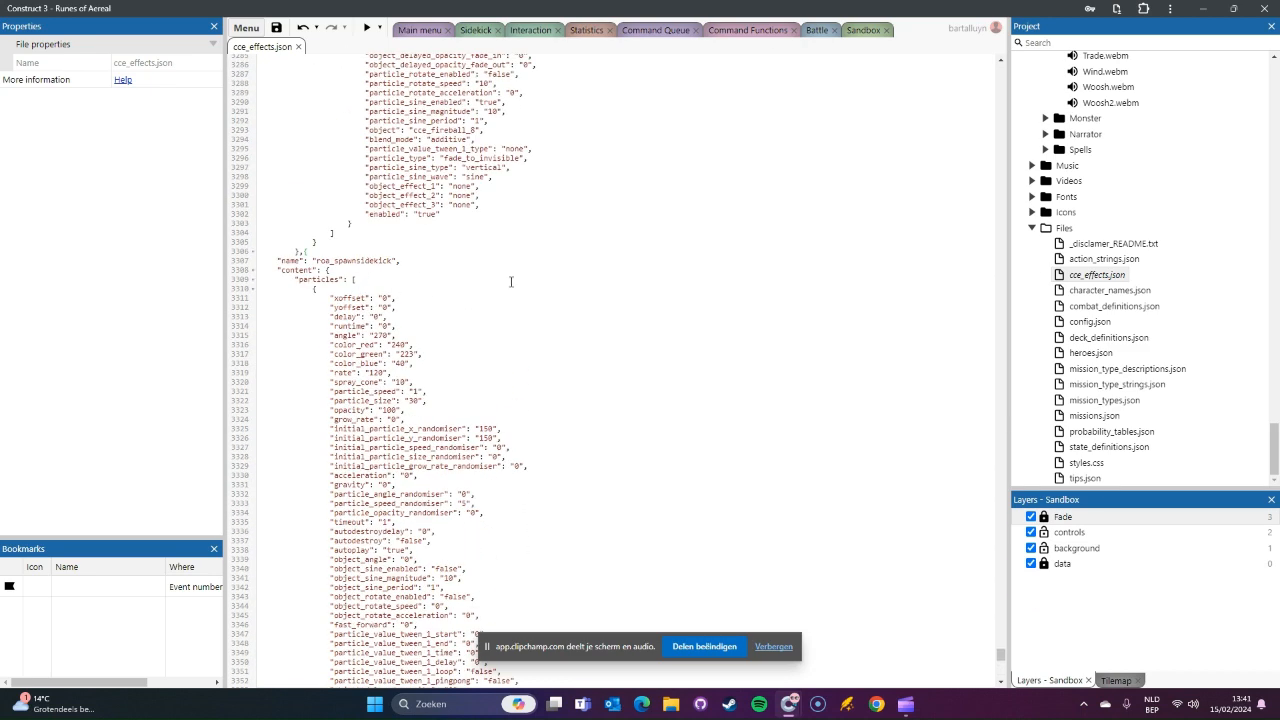
Step: Beautify the JSON in cce_effects.json, check the roa_spawnsidekick entry and save the project
right_click(587, 234)
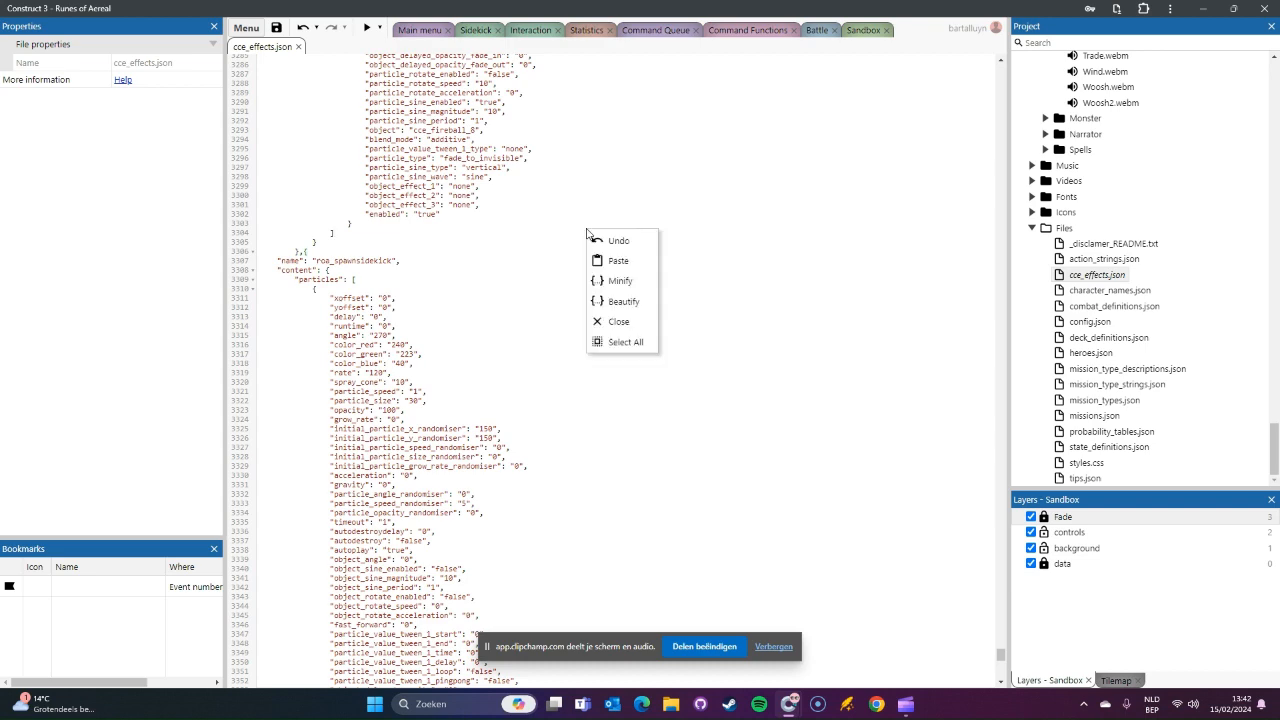
left_click(614, 303)
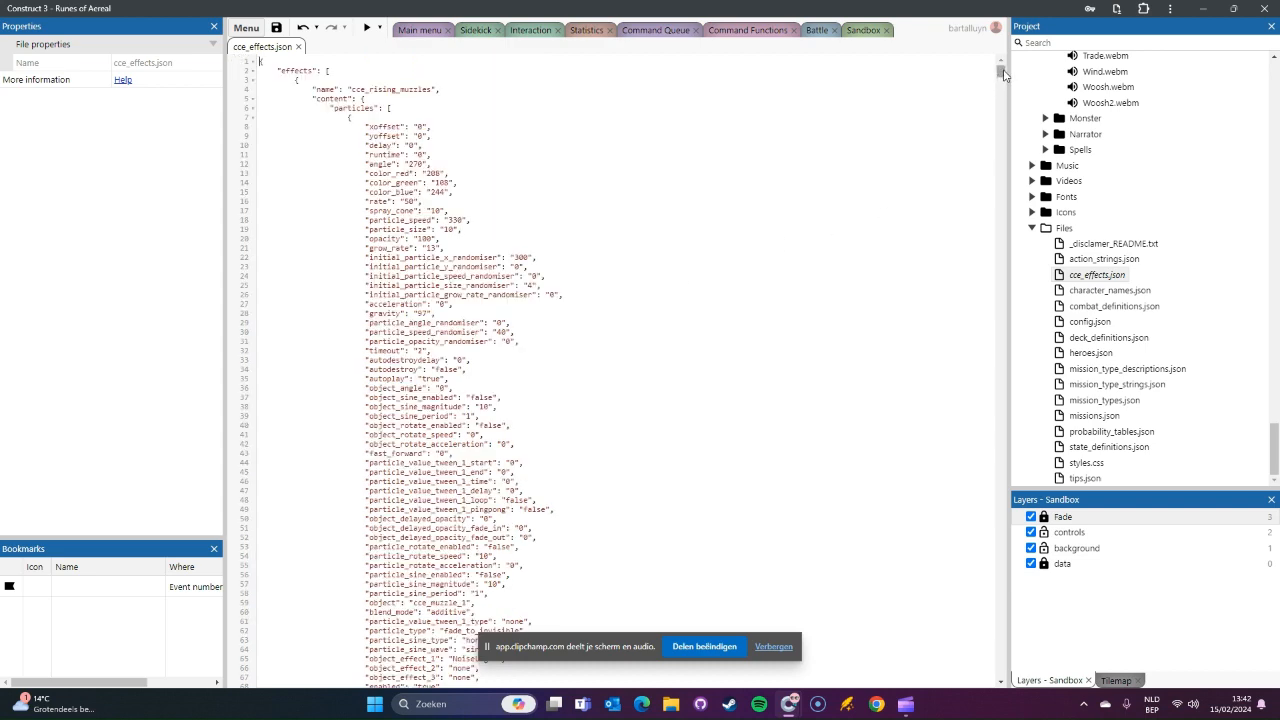
left_click_drag(1004, 75, 1003, 676)
scroll(587, 404, "up", 5)
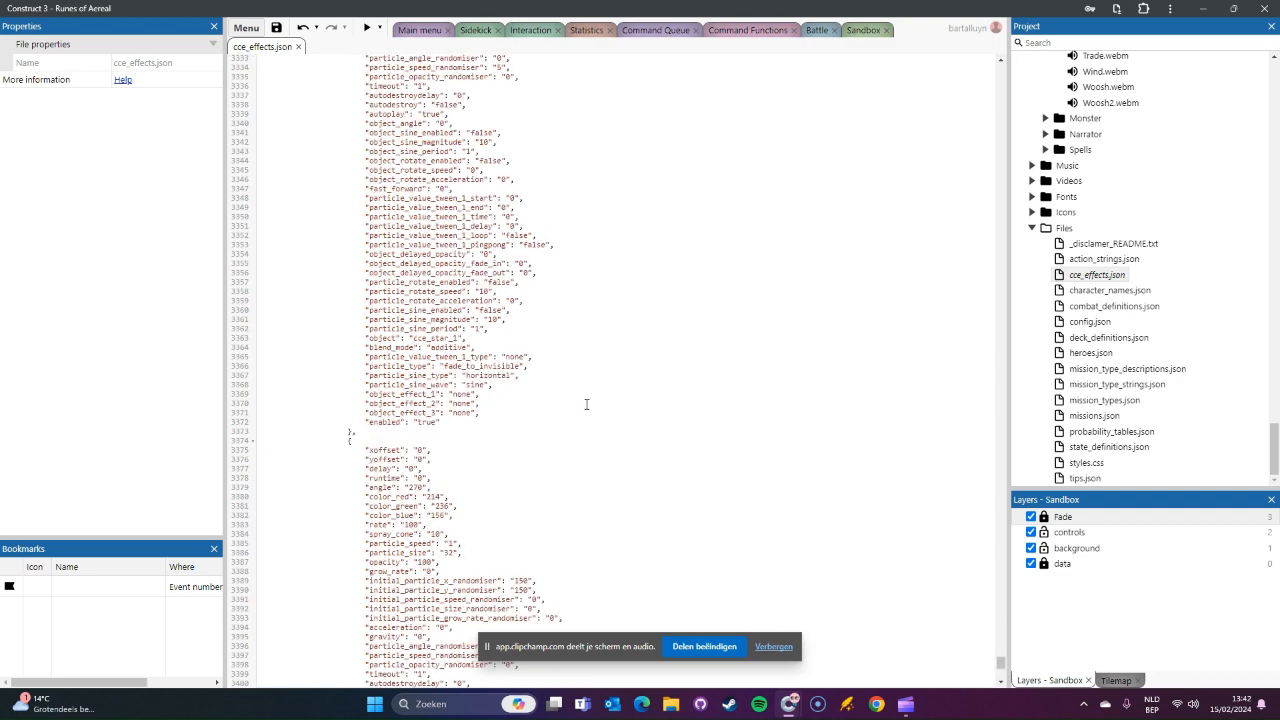
scroll(587, 404, "up", 10)
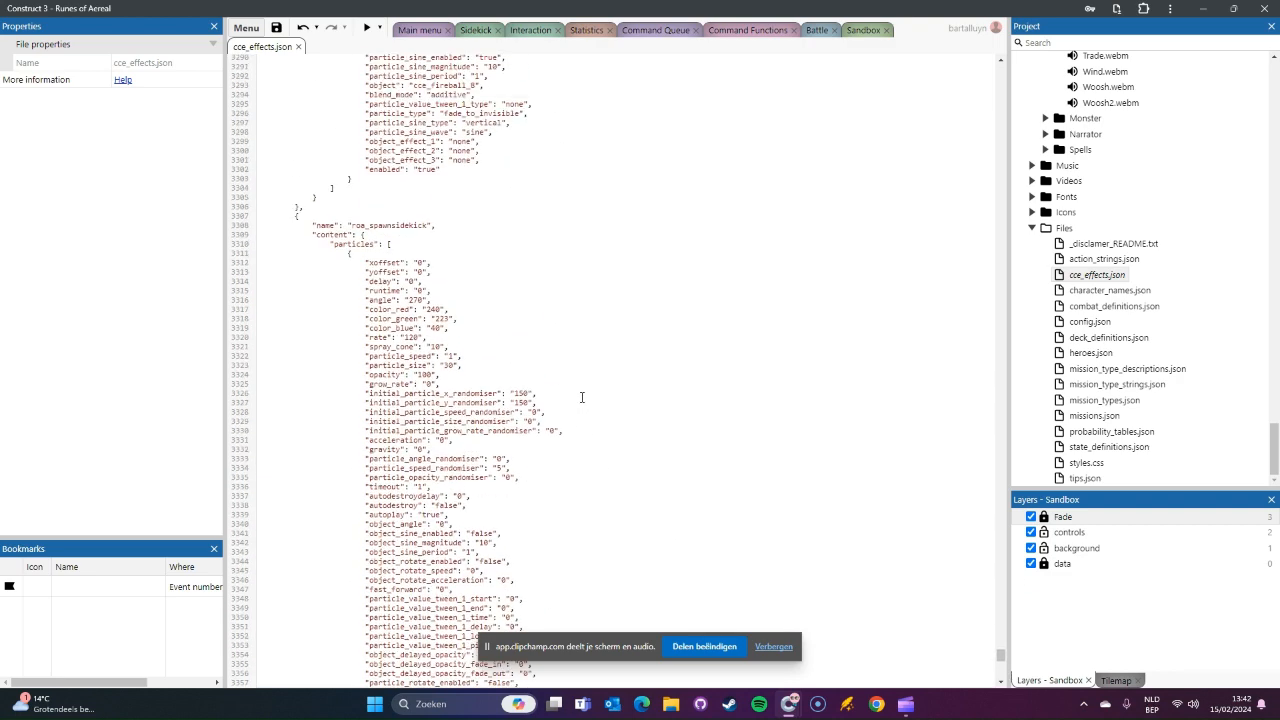
left_click(277, 29)
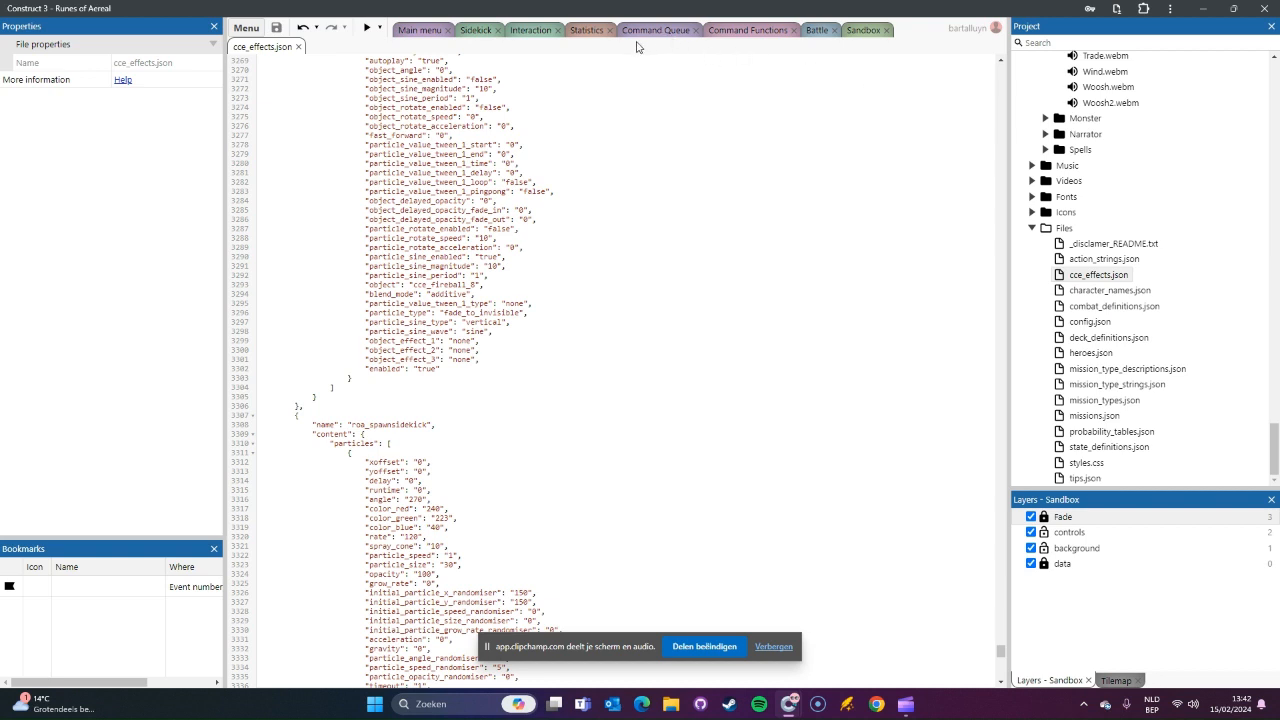
Step: In the Command Functions event sheet, move fn_SummonSidekick's Create object Sidekick action directly below its PlaySound call
left_click(745, 30)
scroll(897, 445, "down", 1)
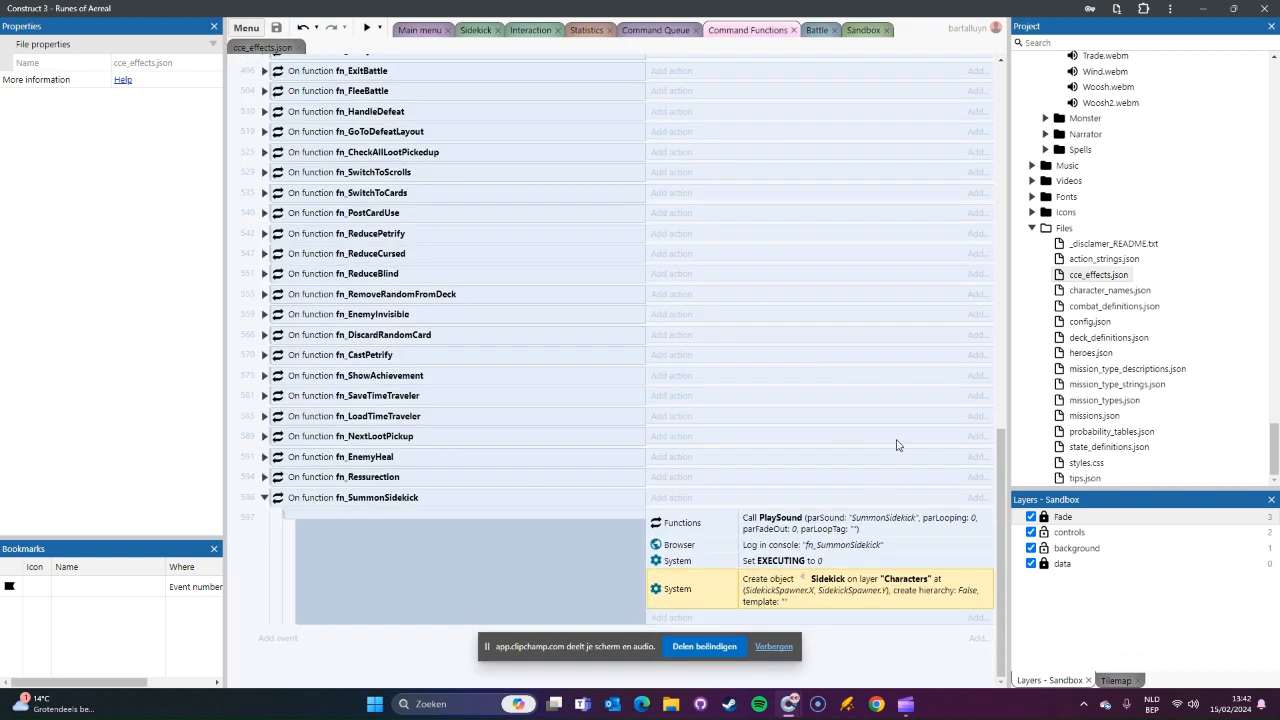
left_click(834, 529)
left_click_drag(840, 592, 847, 532)
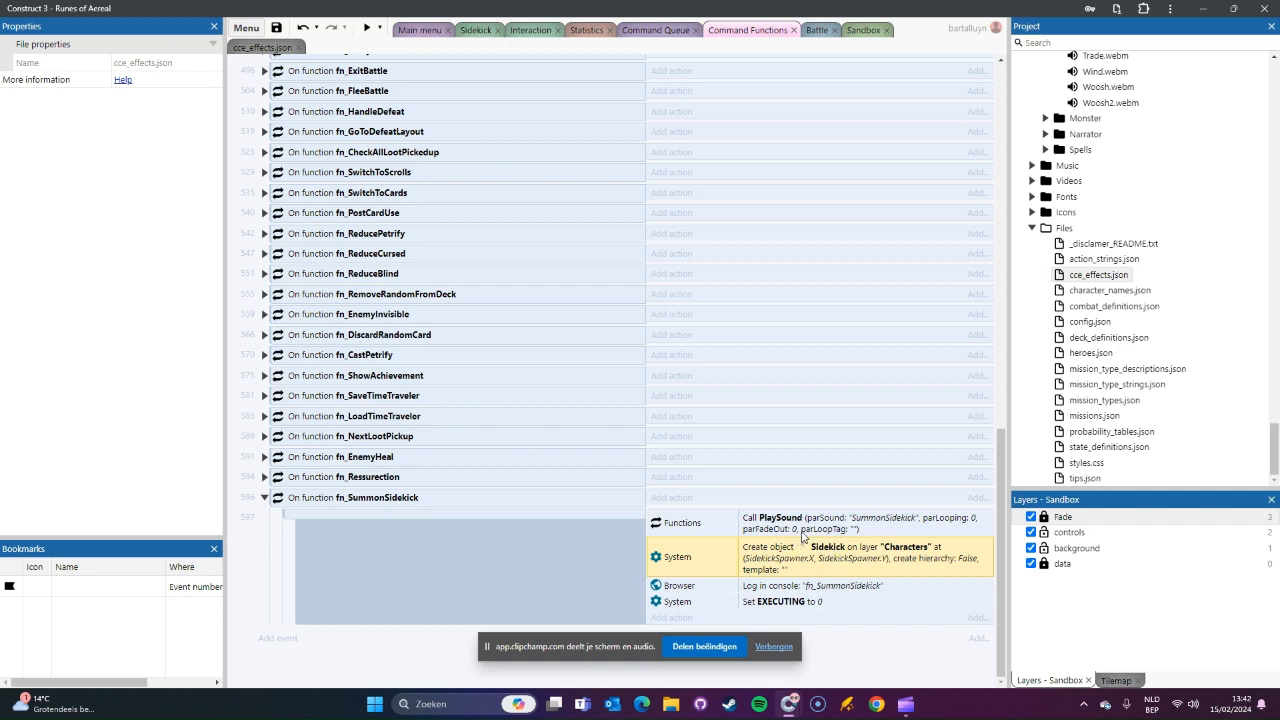
Step: Add a CCECreateEffectByName function call to the actions of fn_SummonSidekick
left_click(686, 618)
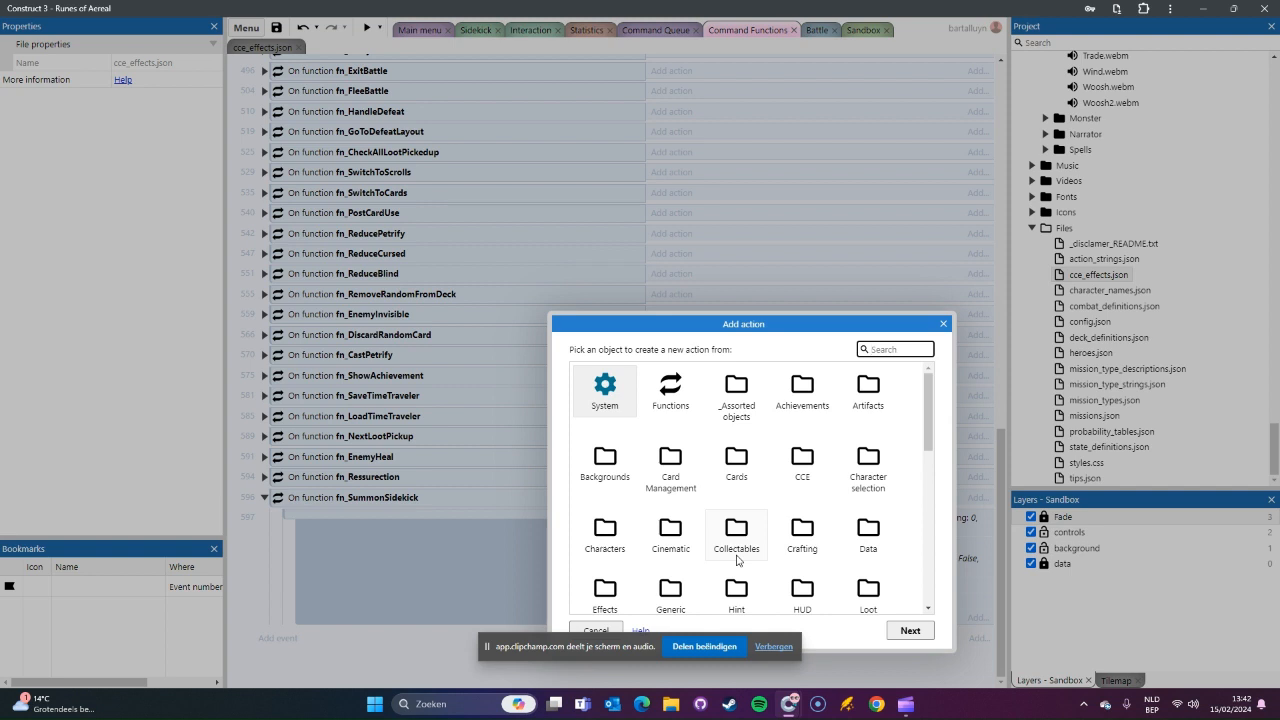
type("fun")
key("Return")
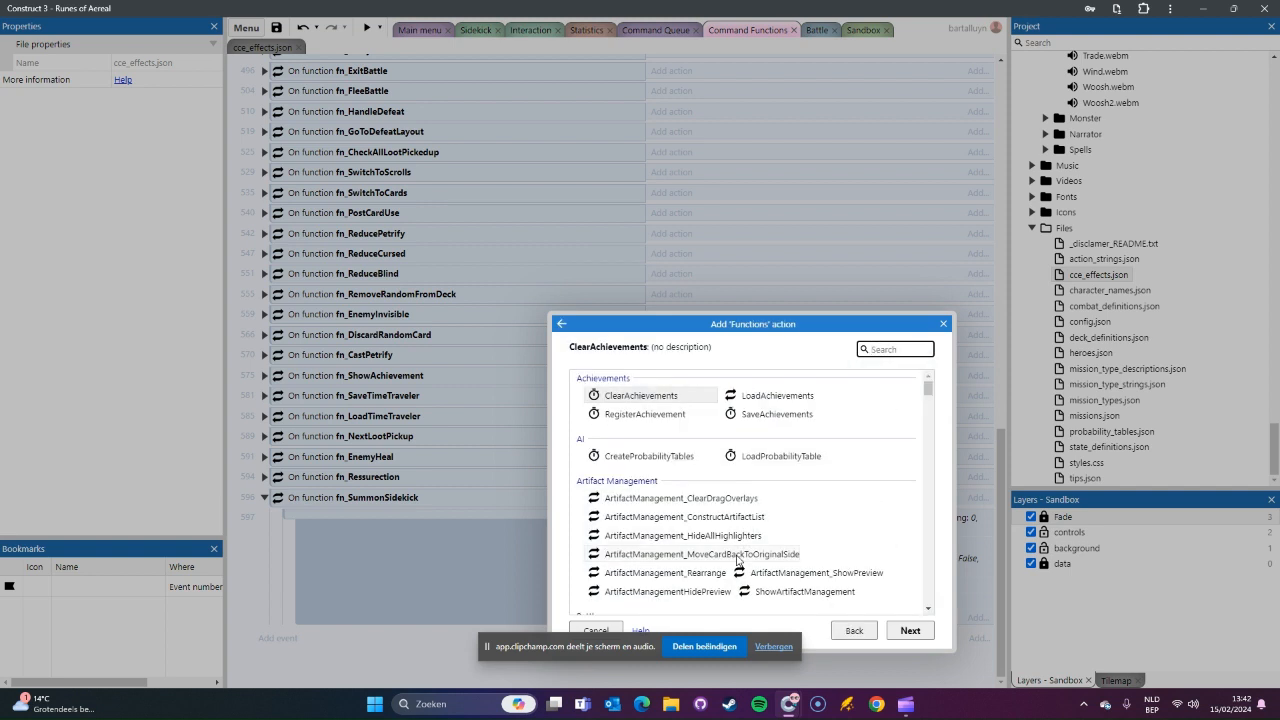
type("cc")
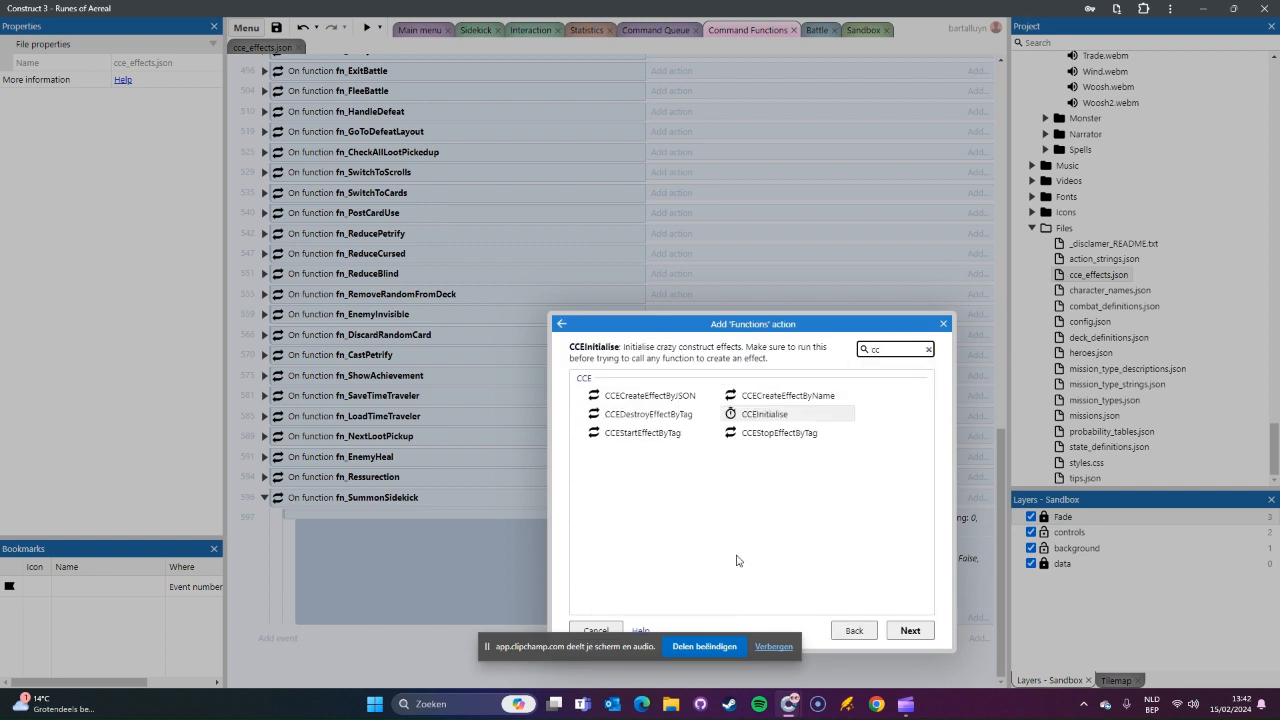
left_click(784, 399)
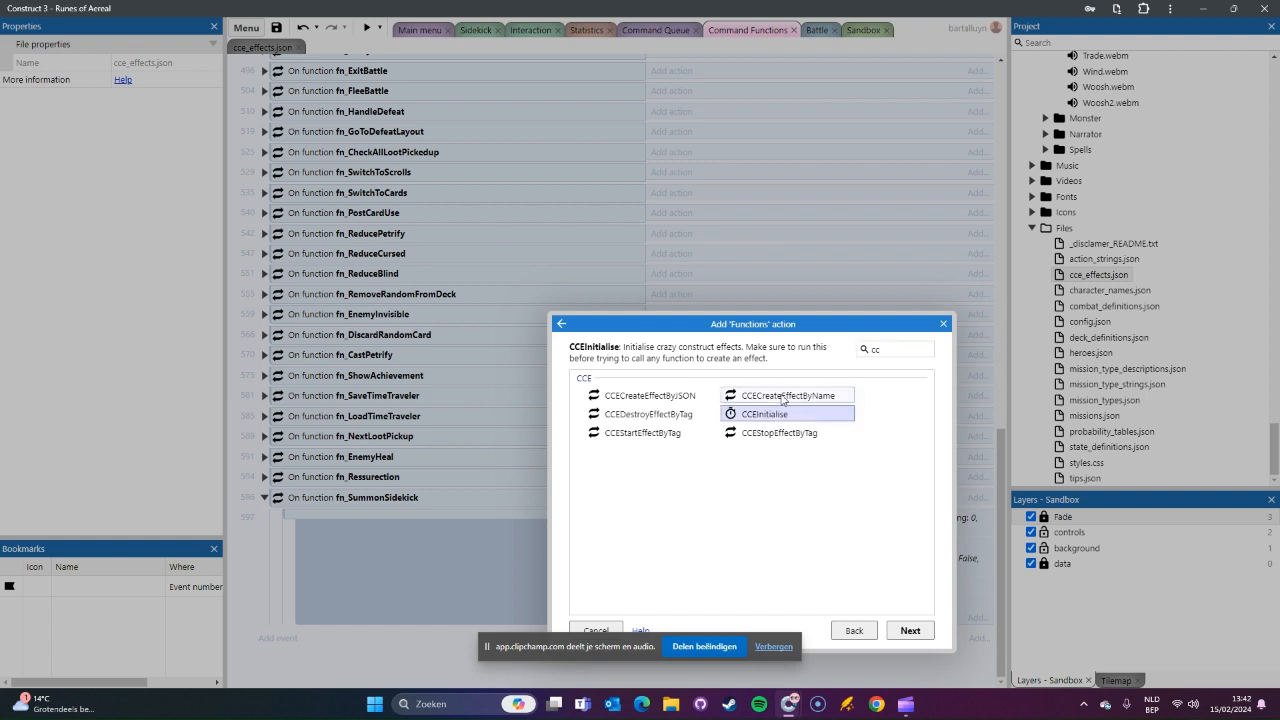
left_click(909, 630)
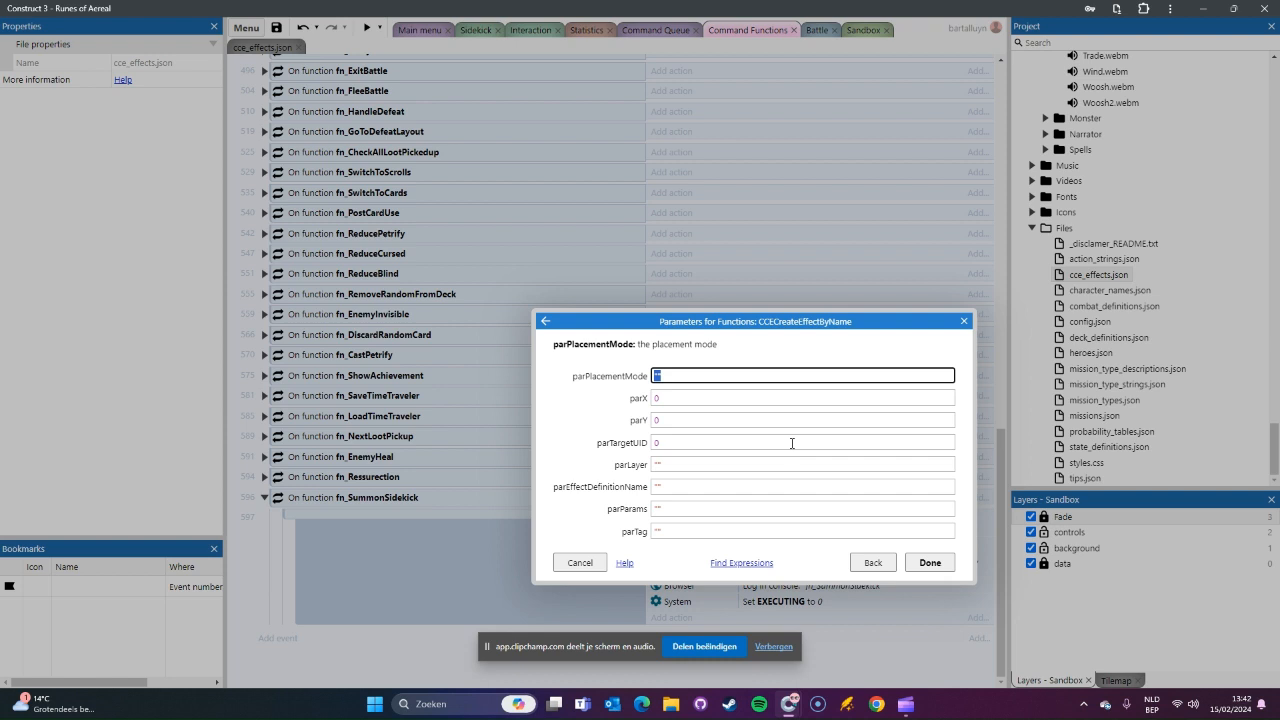
Step: Set the effect call's parPlacementMode to CCE_PLACEMENT_ABSOLUTE
type("CCE")
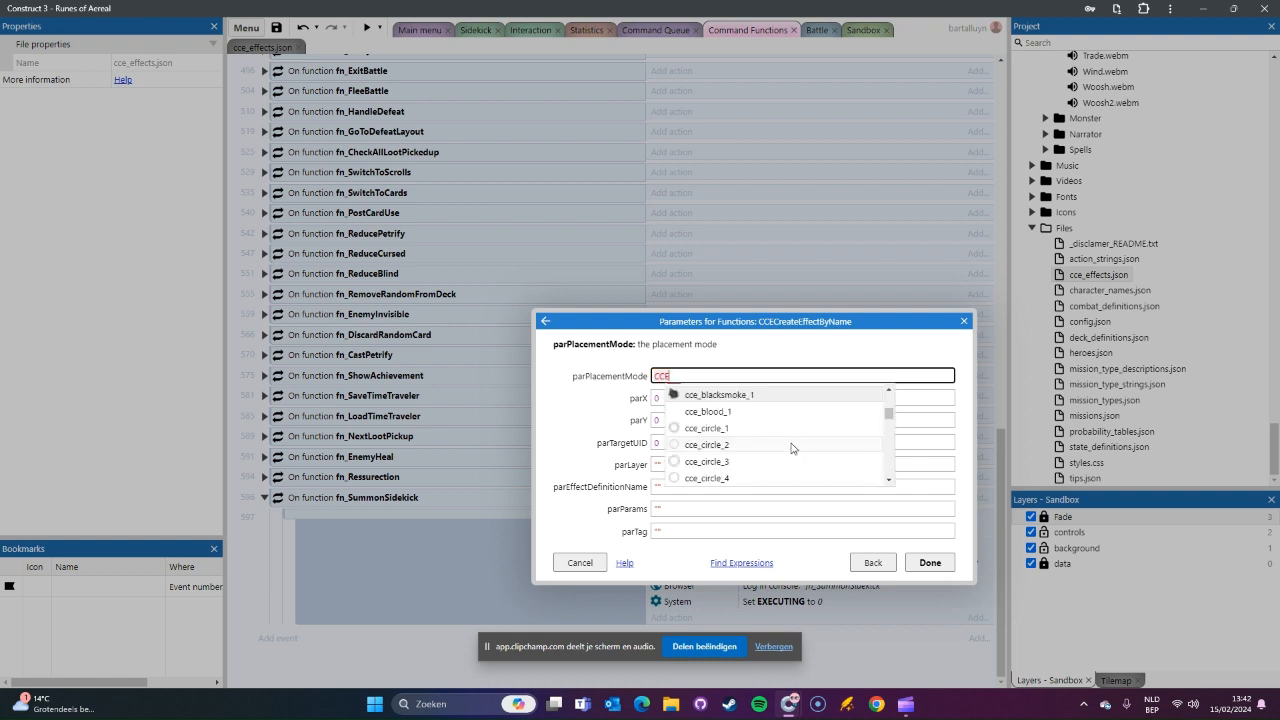
type("_pl")
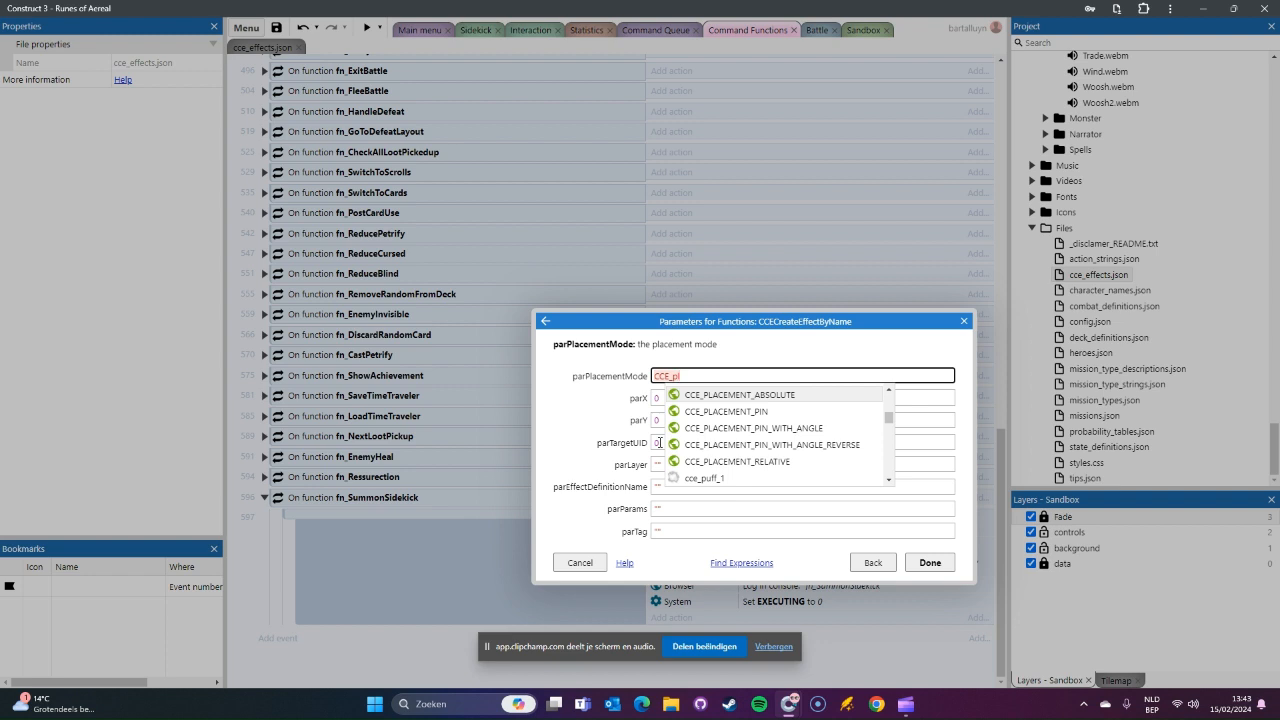
key("Return")
key("Tab")
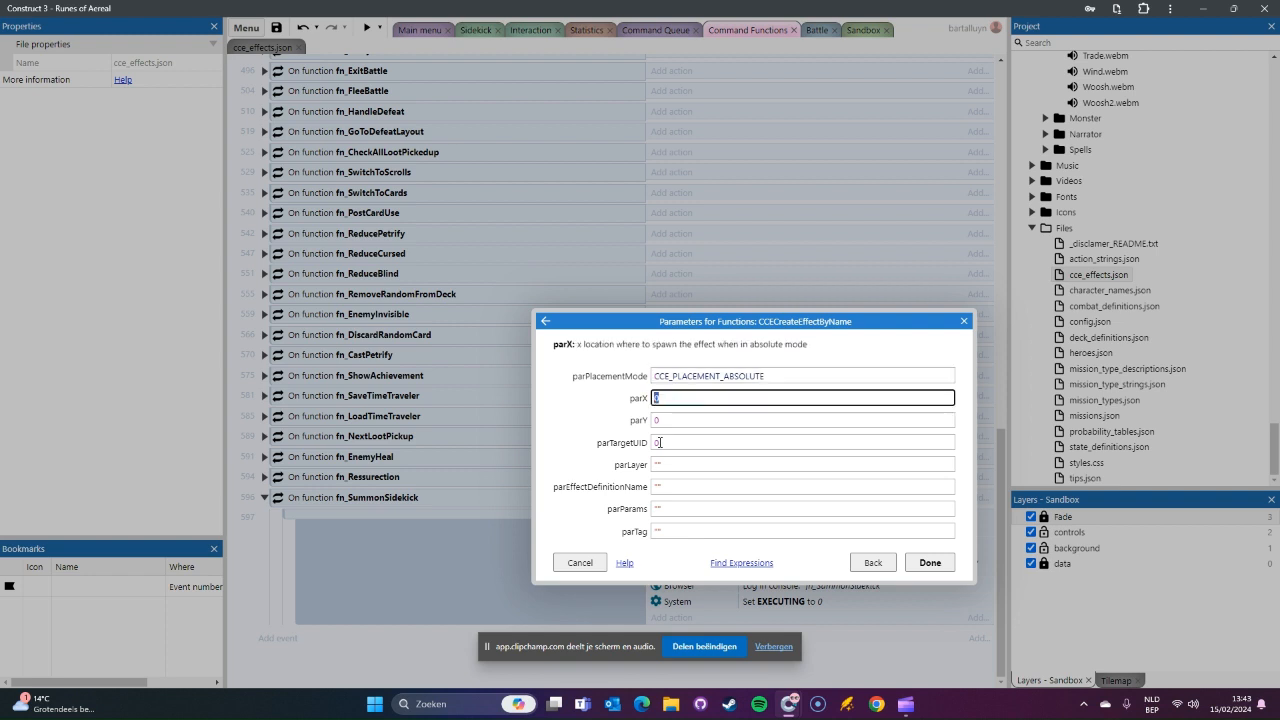
Step: Set the effect's location to SidekickSpawner.X for parX and SidekickSpawner.Y for parY
type("sidek")
key("Down")
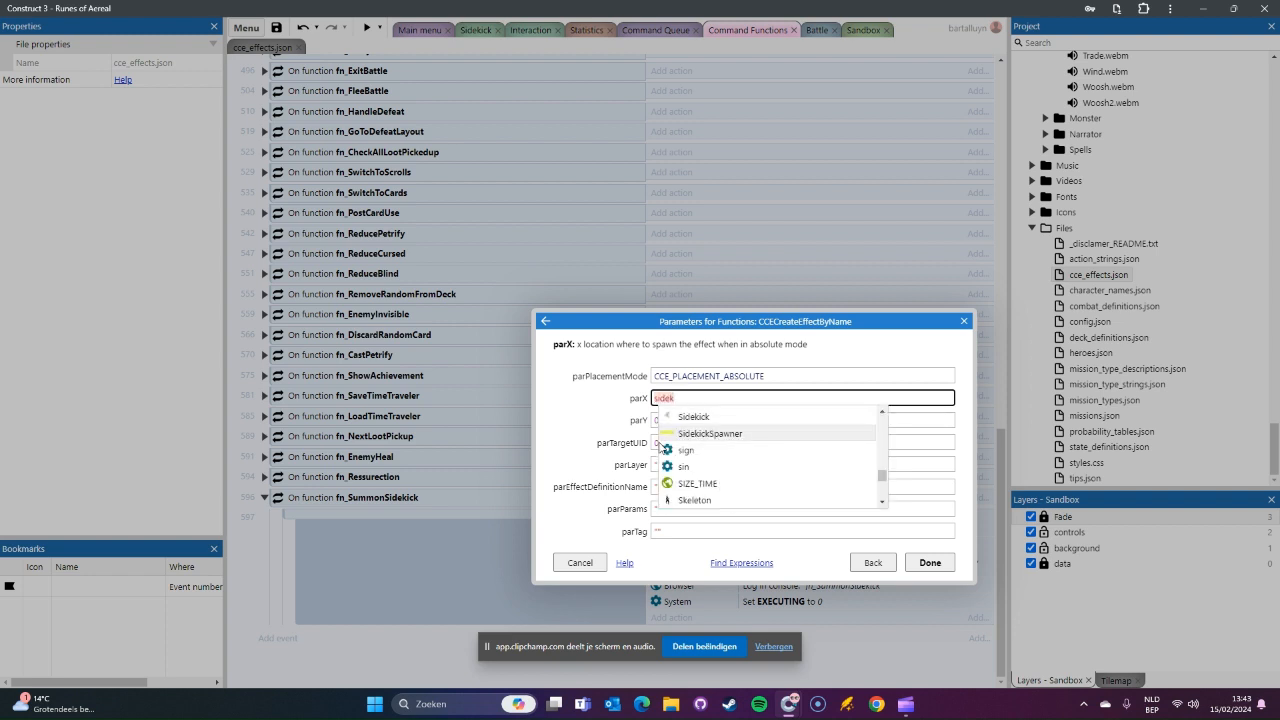
key("Return")
type(".x")
key("Return")
key("Tab")
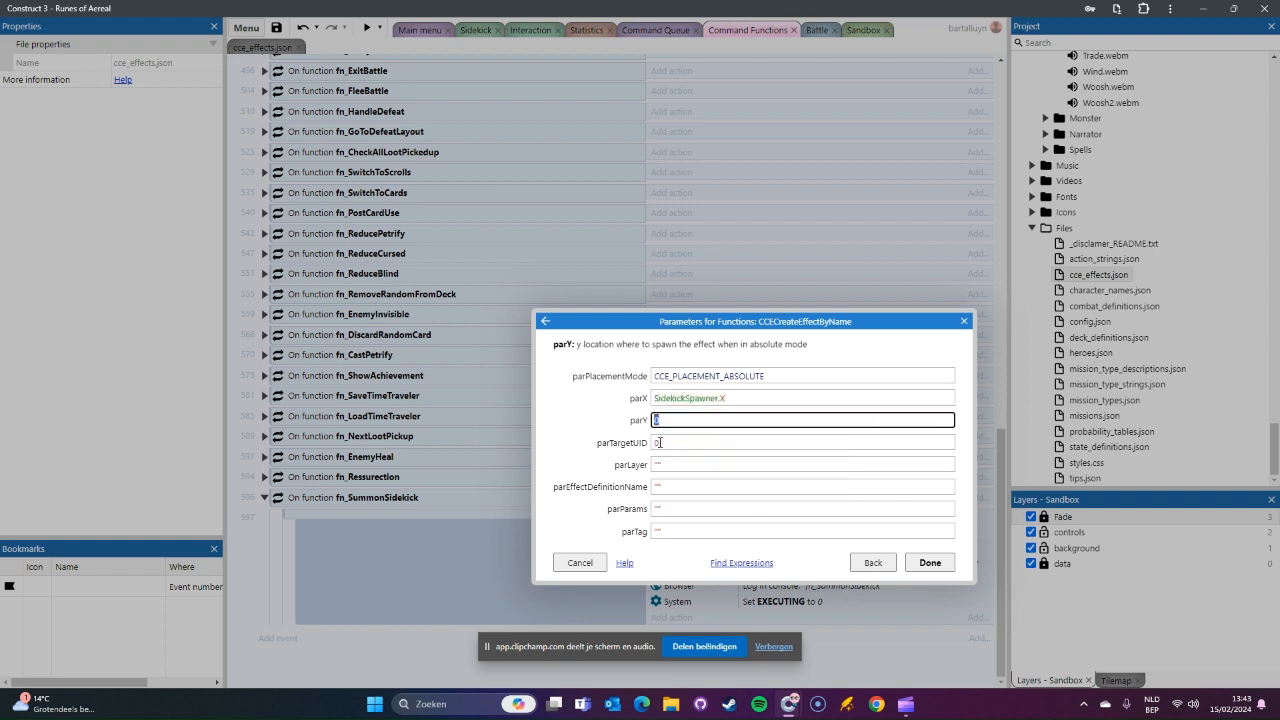
type("SidekickSpawner")
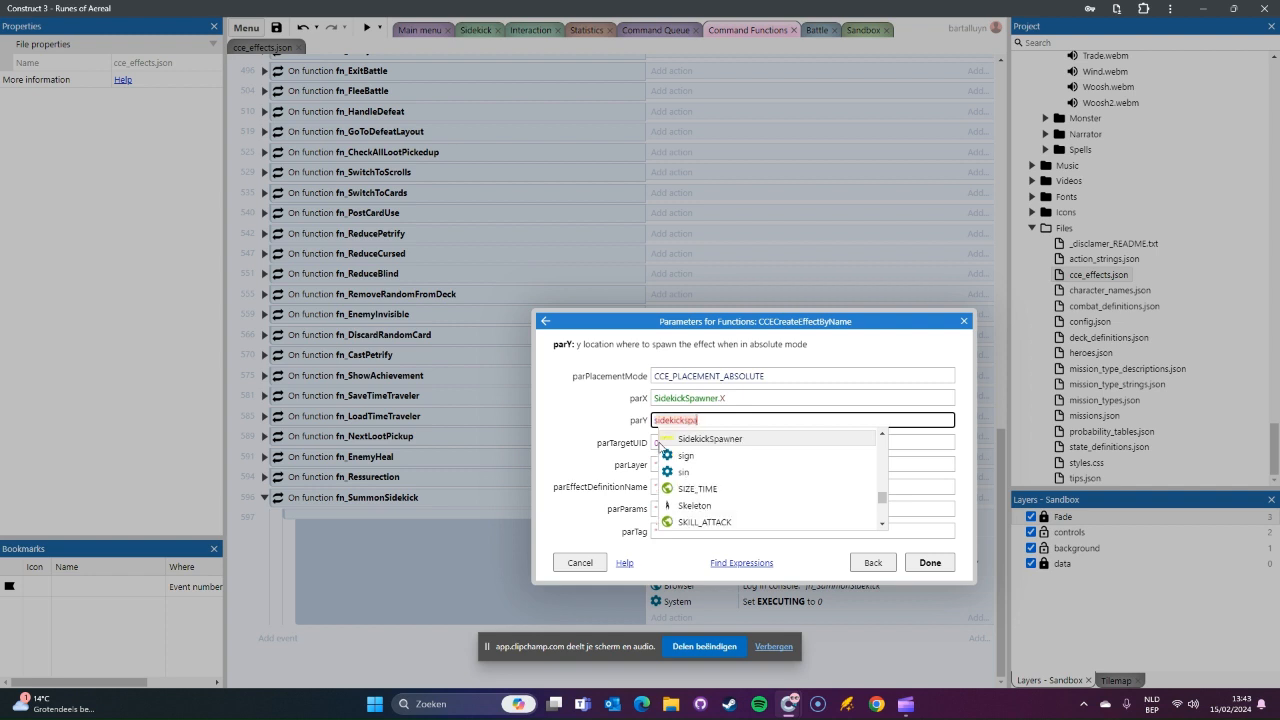
key("Return")
type(".y")
key("Return")
key("Tab")
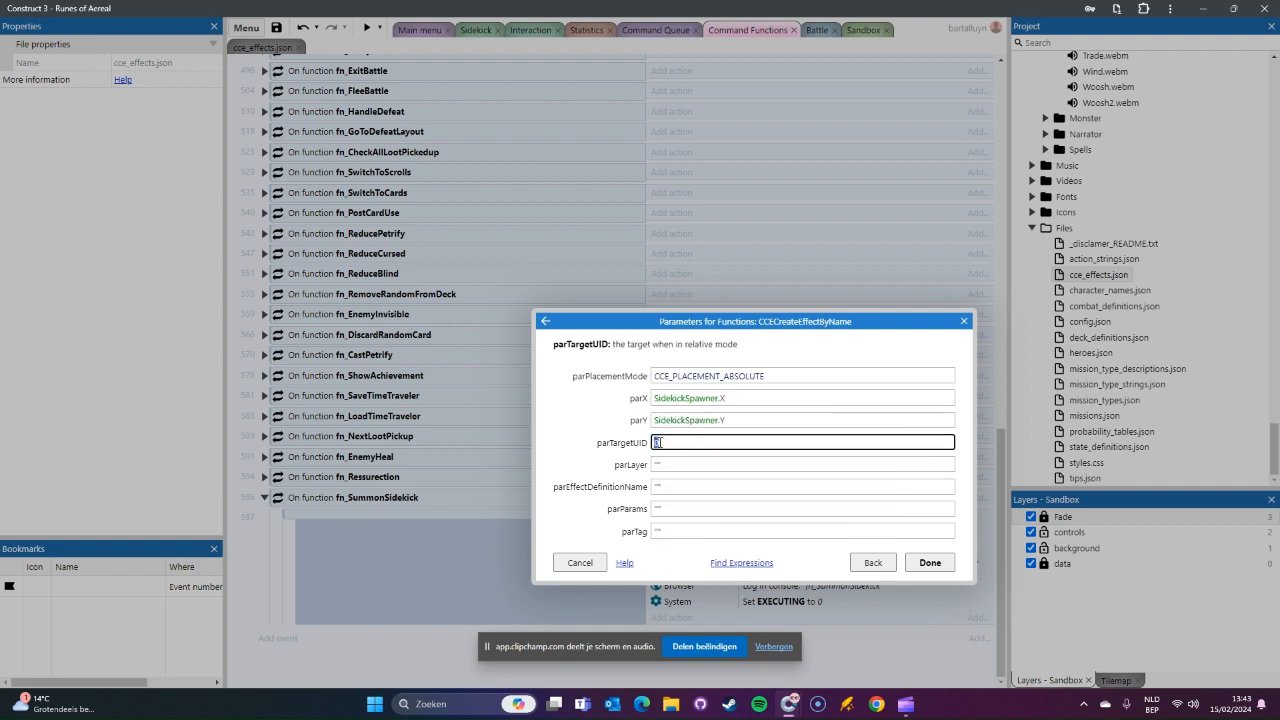
Step: Keep the default parTargetUID and set parLayer to "Effects_Front"
key("Tab")
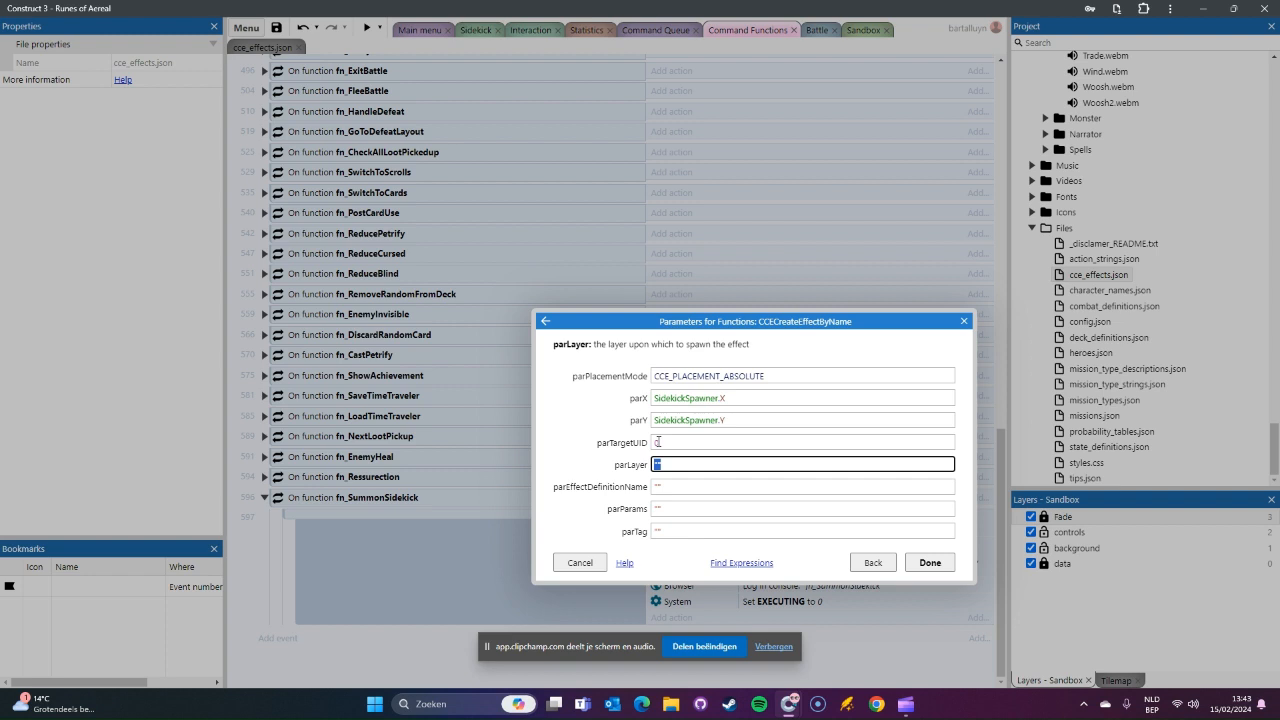
key("BackSpace")
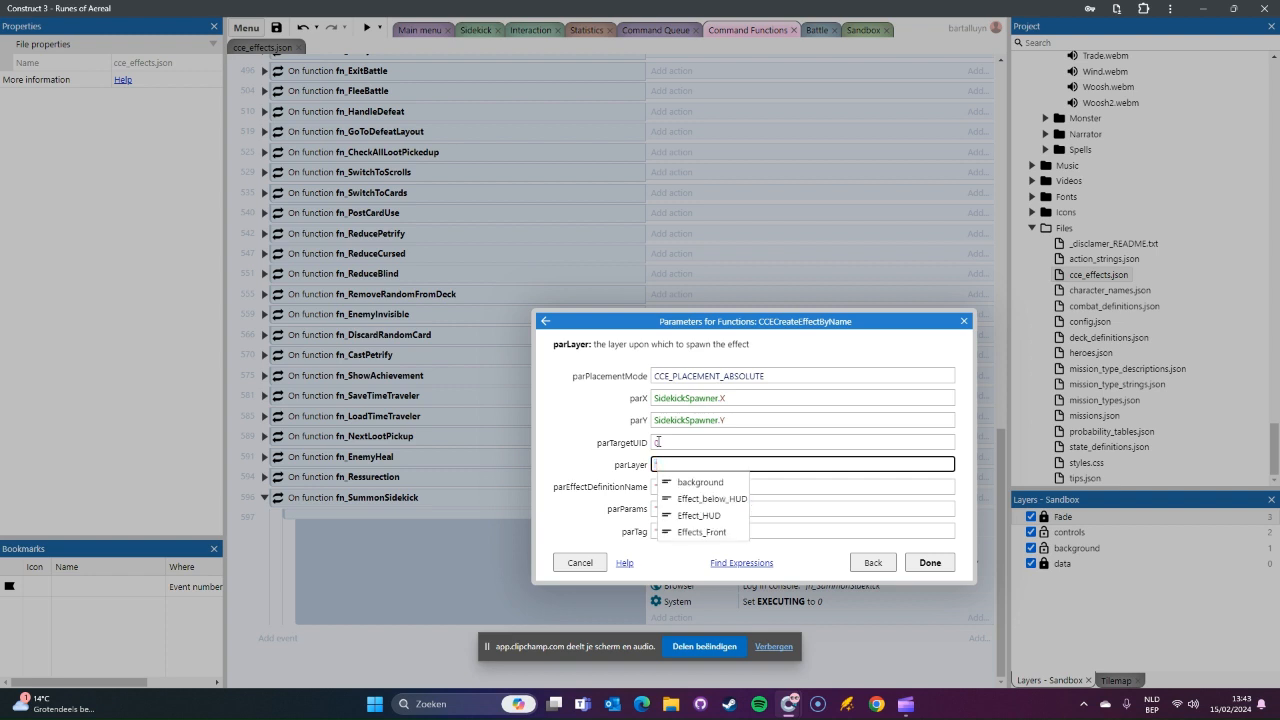
key("Down")
key("Down")
key("Down")
key("Down")
key("Return")
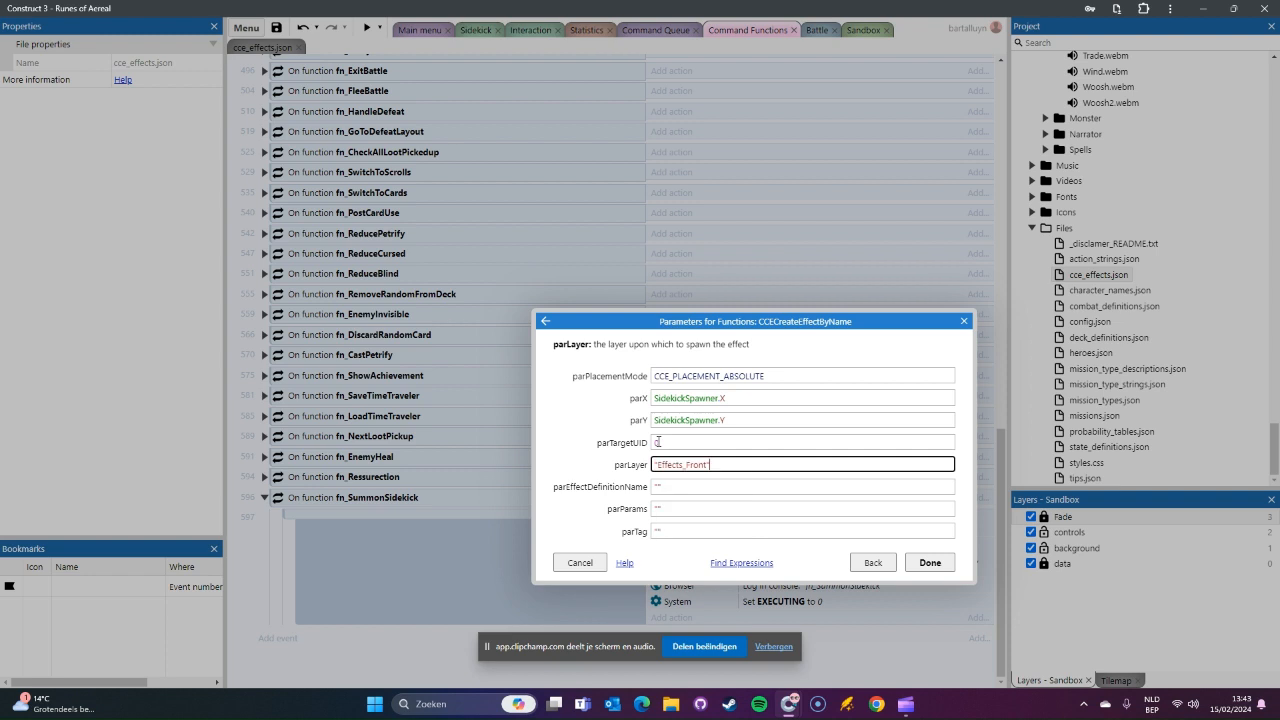
Step: Set parEffectDefinitionName to "roa_spawnsidekick"
key("Tab")
key("BackSpace")
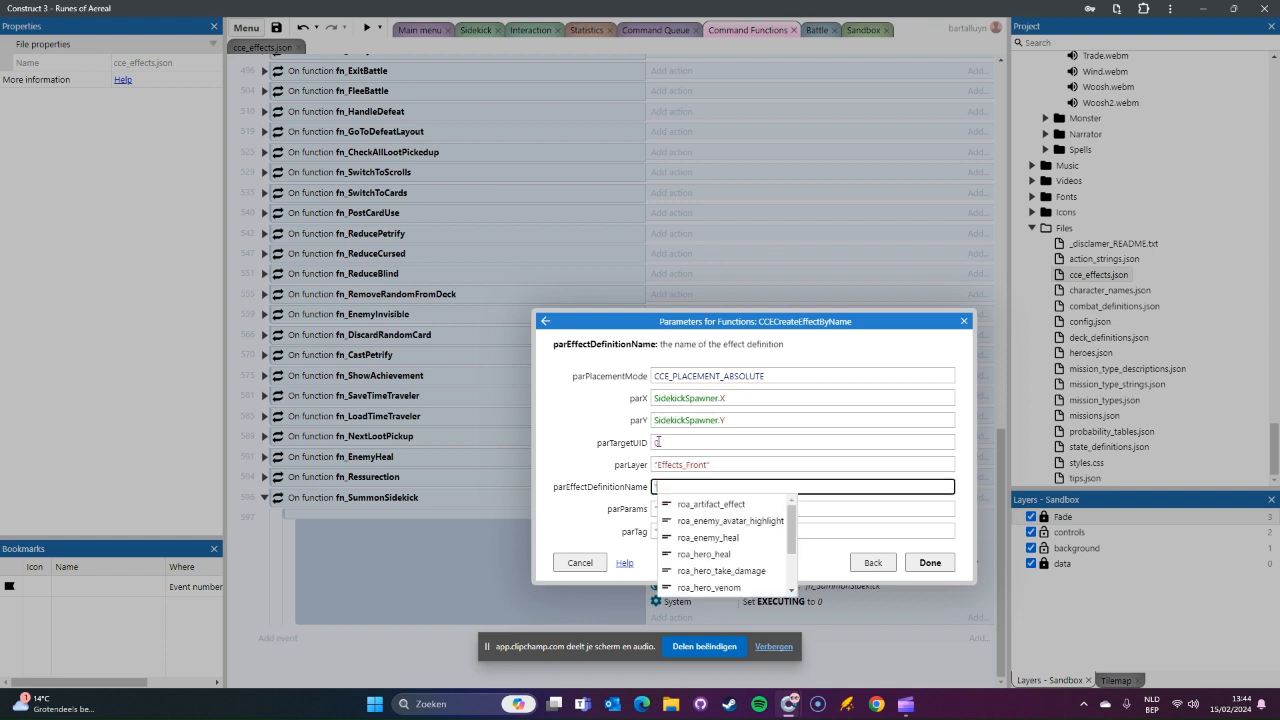
type("\"roa_")
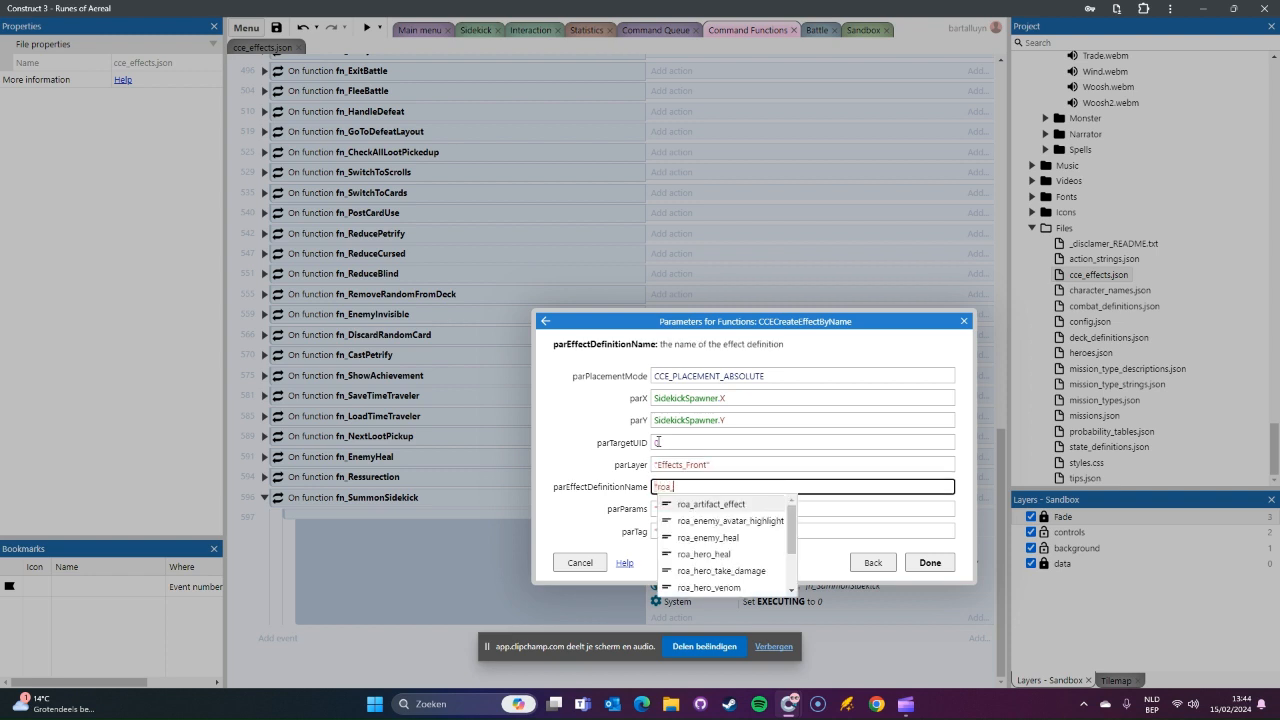
type("spawns")
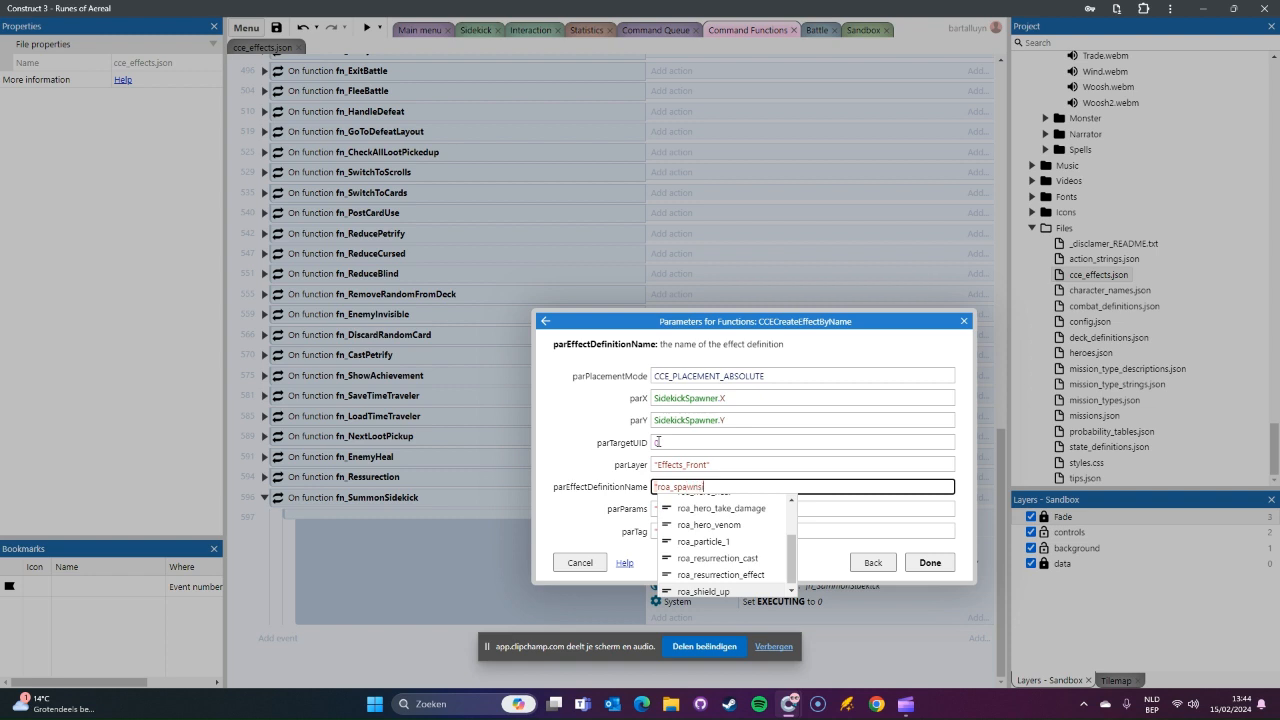
type("idekick\"")
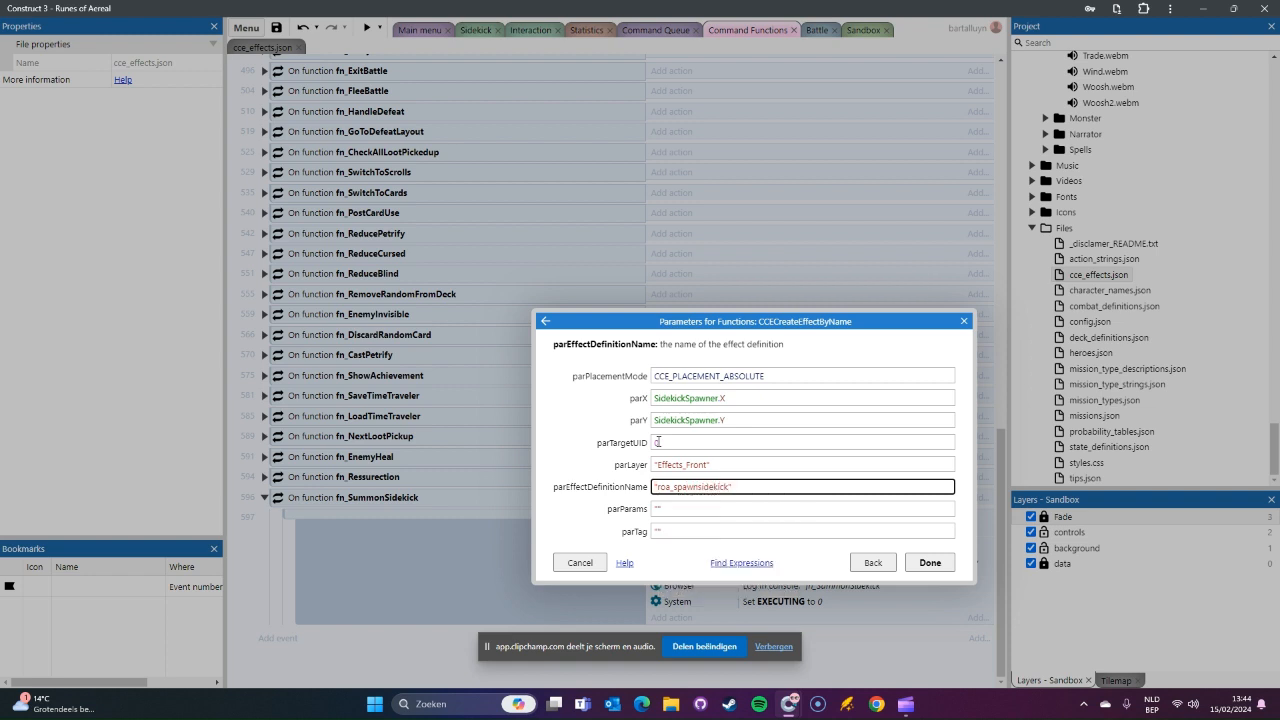
Step: Leave parParams empty, set parTag to "spawnsidekick" and confirm the CCECreateEffectByName call
left_click(666, 512)
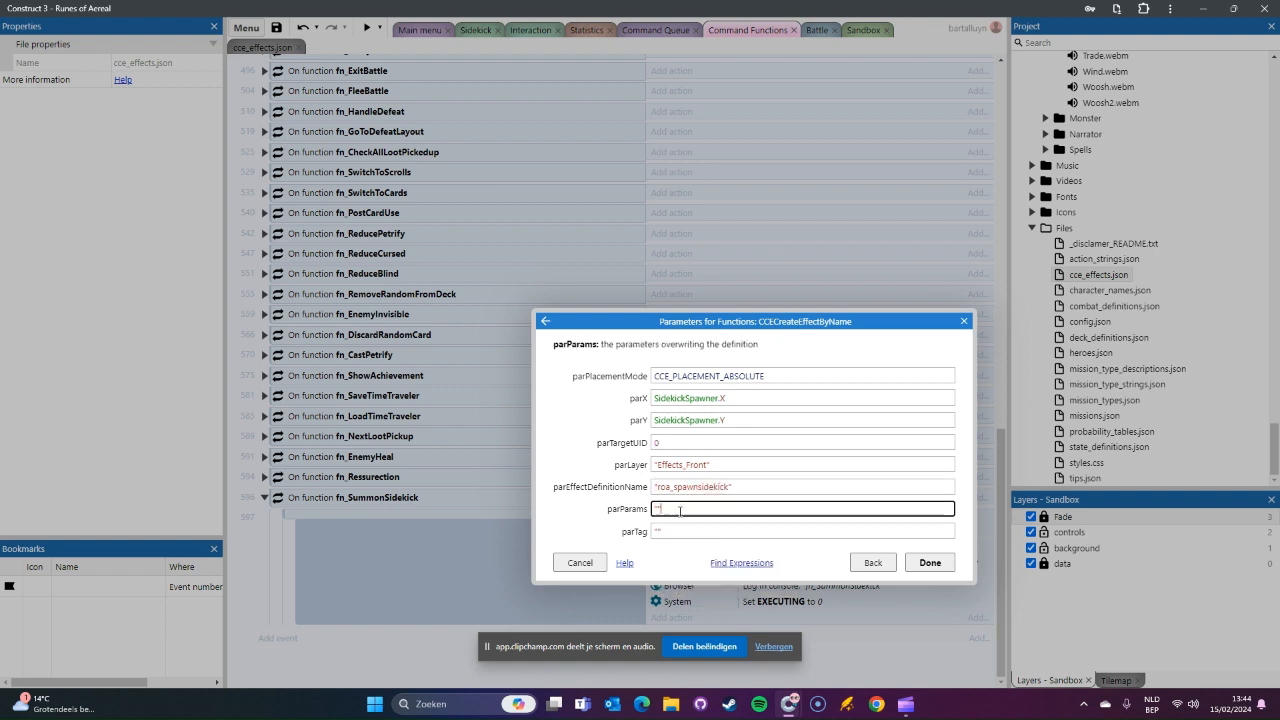
left_click(685, 531)
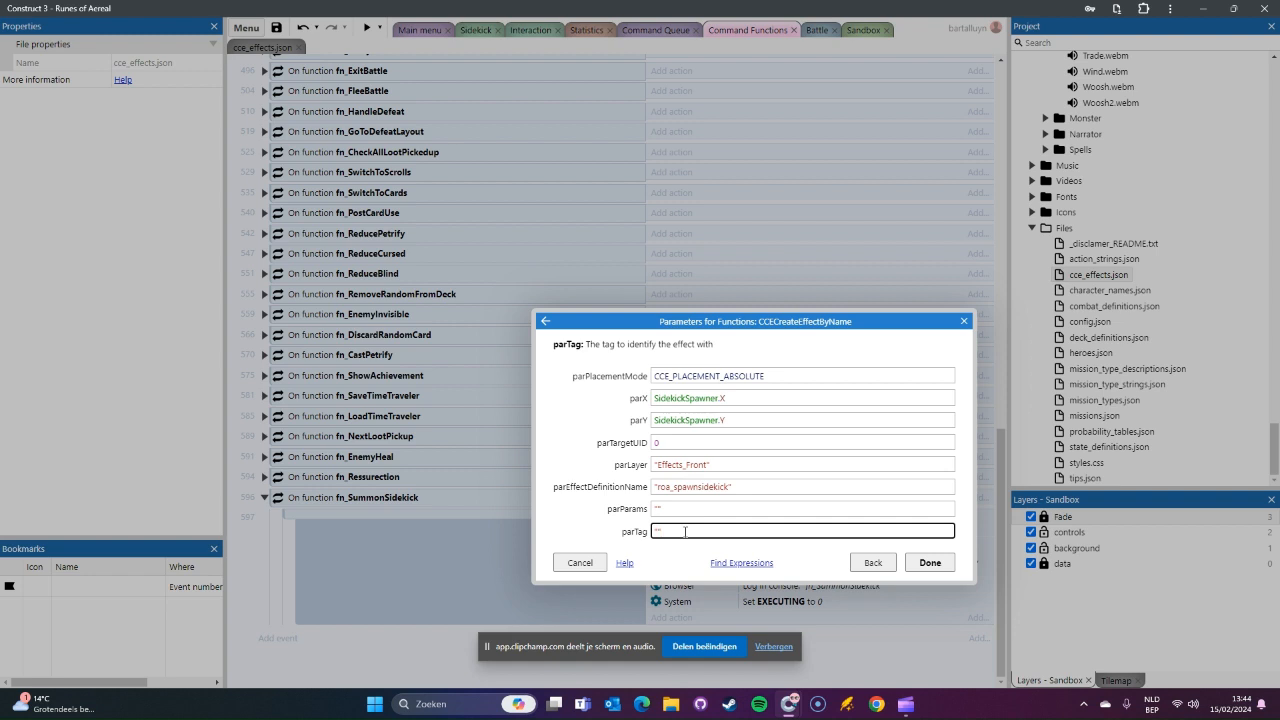
type("spawnsidekick")
double_click(692, 535)
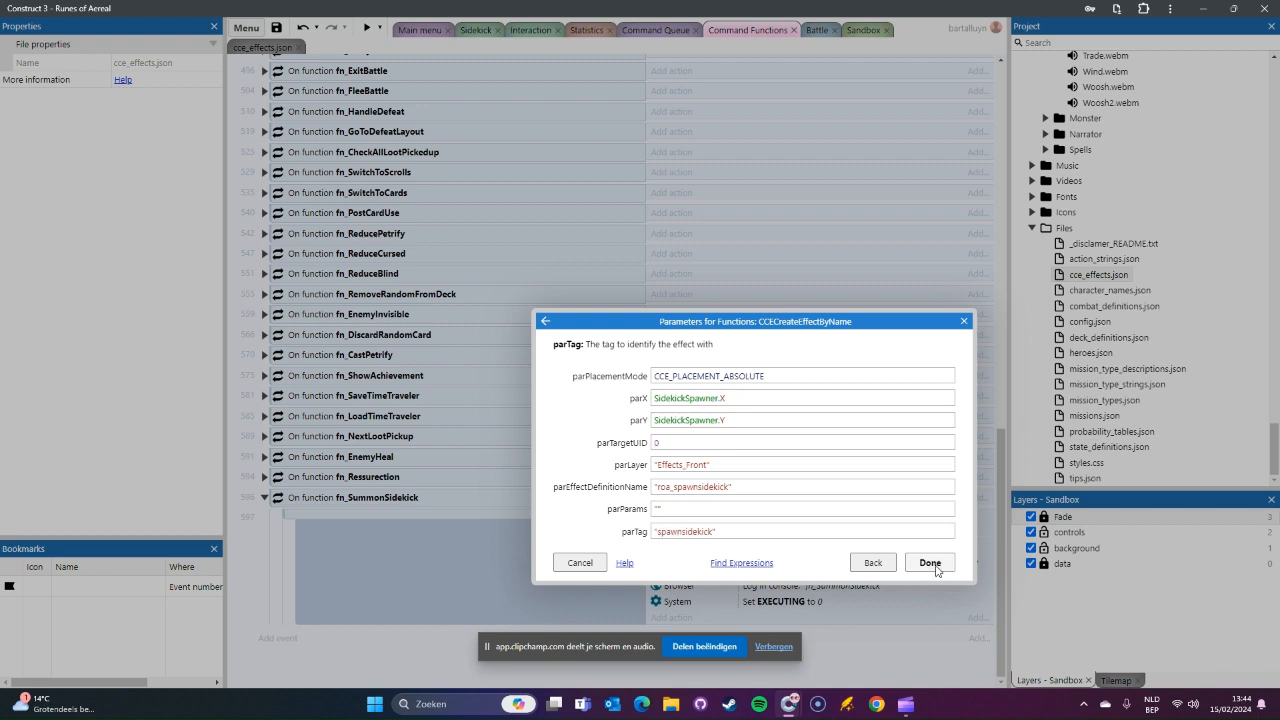
left_click(930, 563)
left_click_drag(850, 577, 850, 575)
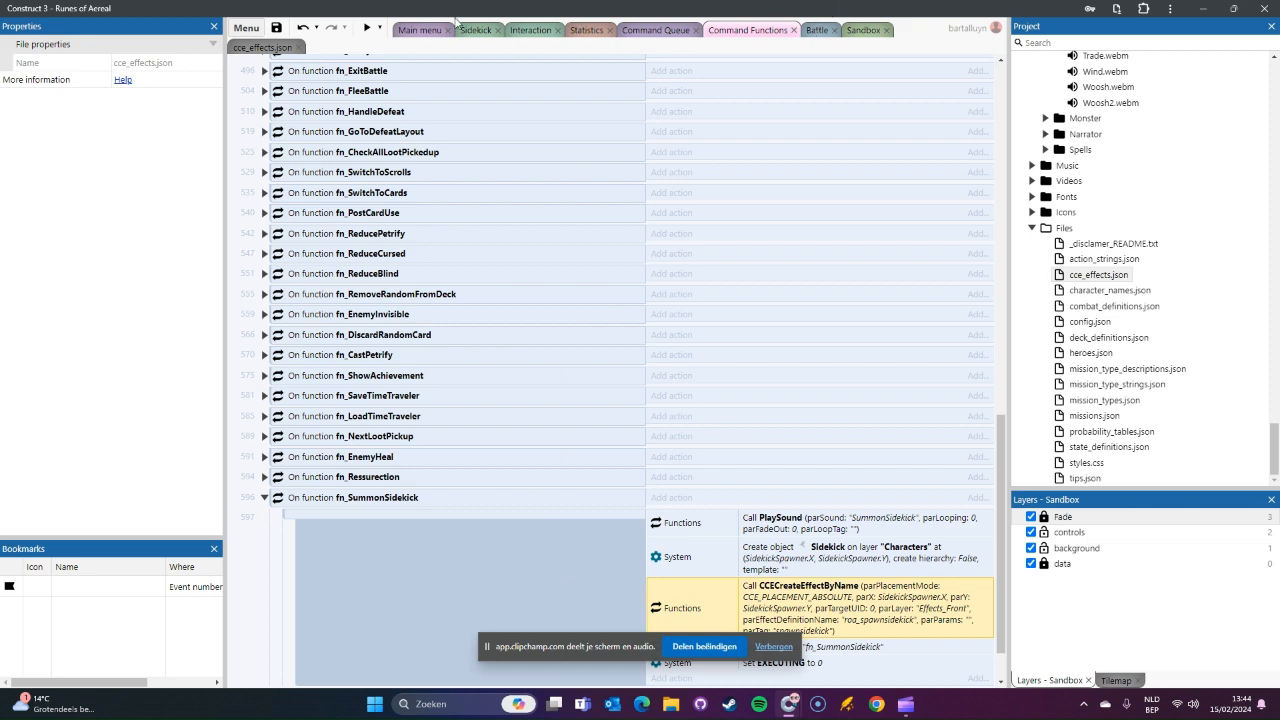
Step: Preview the Sandbox layout, start a game with the sidekick settings and summon the sidekick to test the effect
left_click(864, 30)
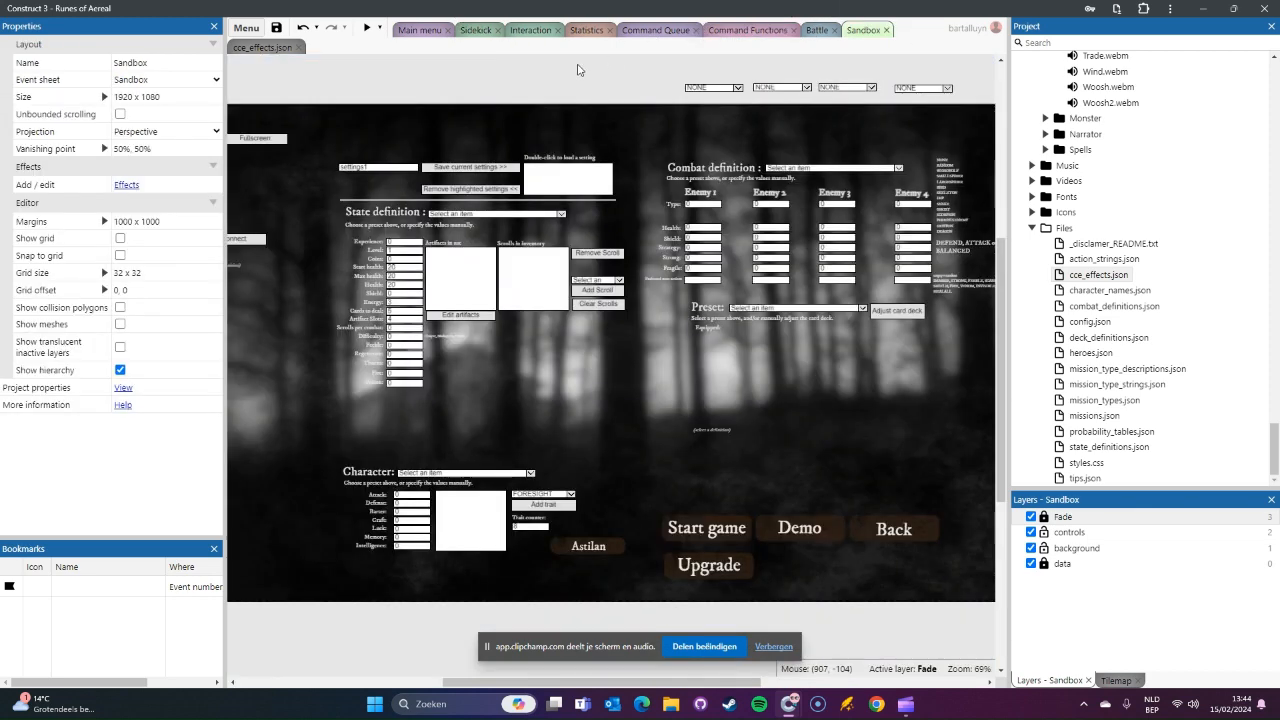
left_click(366, 27)
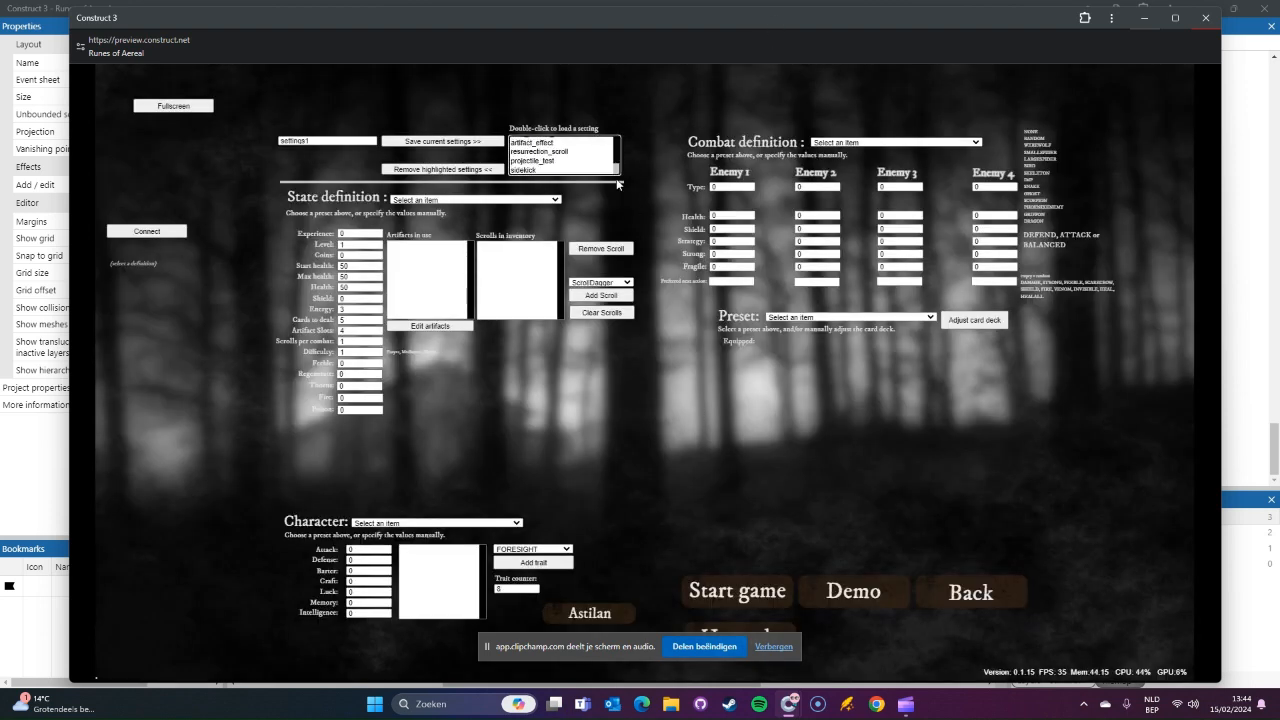
left_click(749, 594)
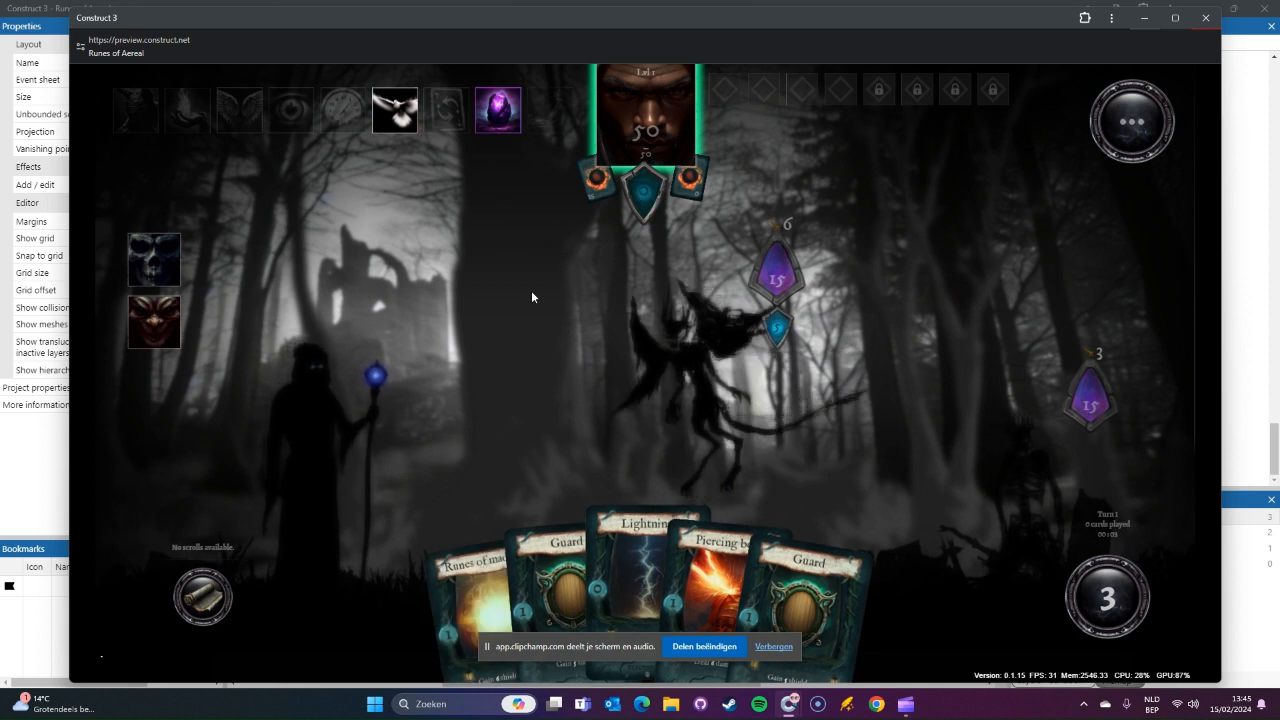
left_click(404, 125)
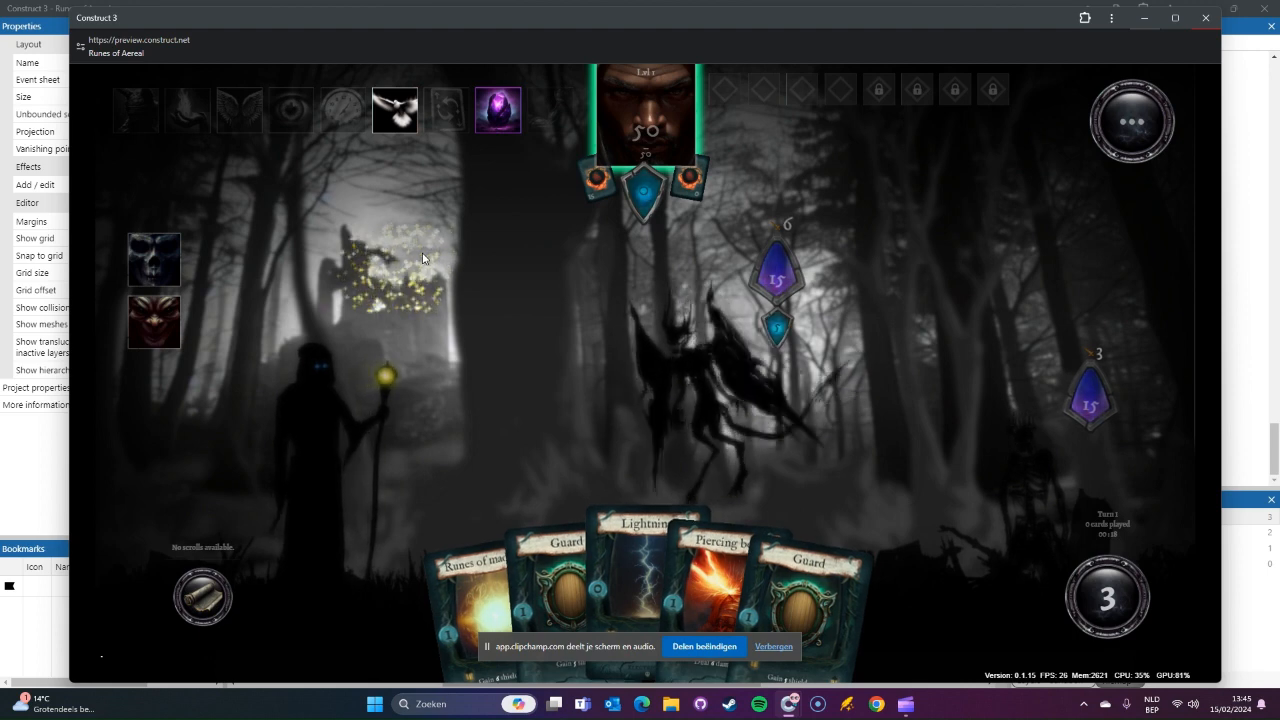
Step: Check the roa_spawnsidekick settings in the Crazy Construct Effects preview, then return to the Runes of Aereal project
mouse_move(789, 704)
left_click(690, 650)
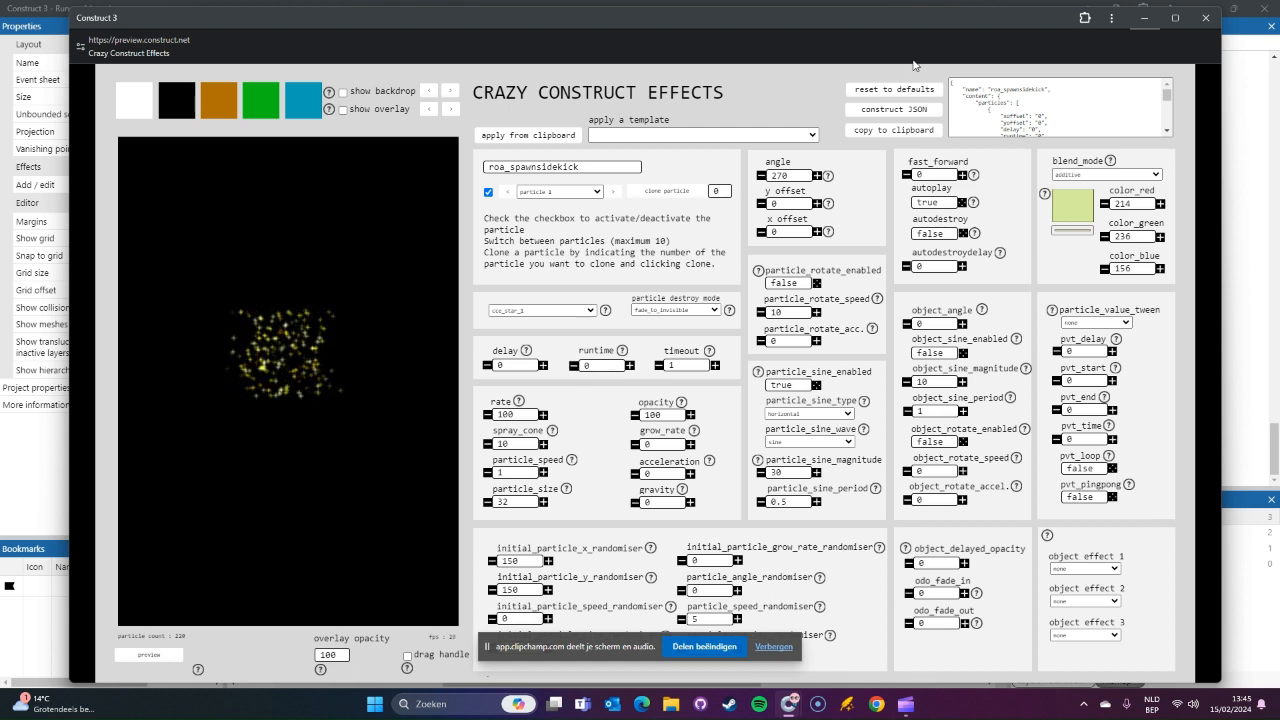
key("alt+Tab")
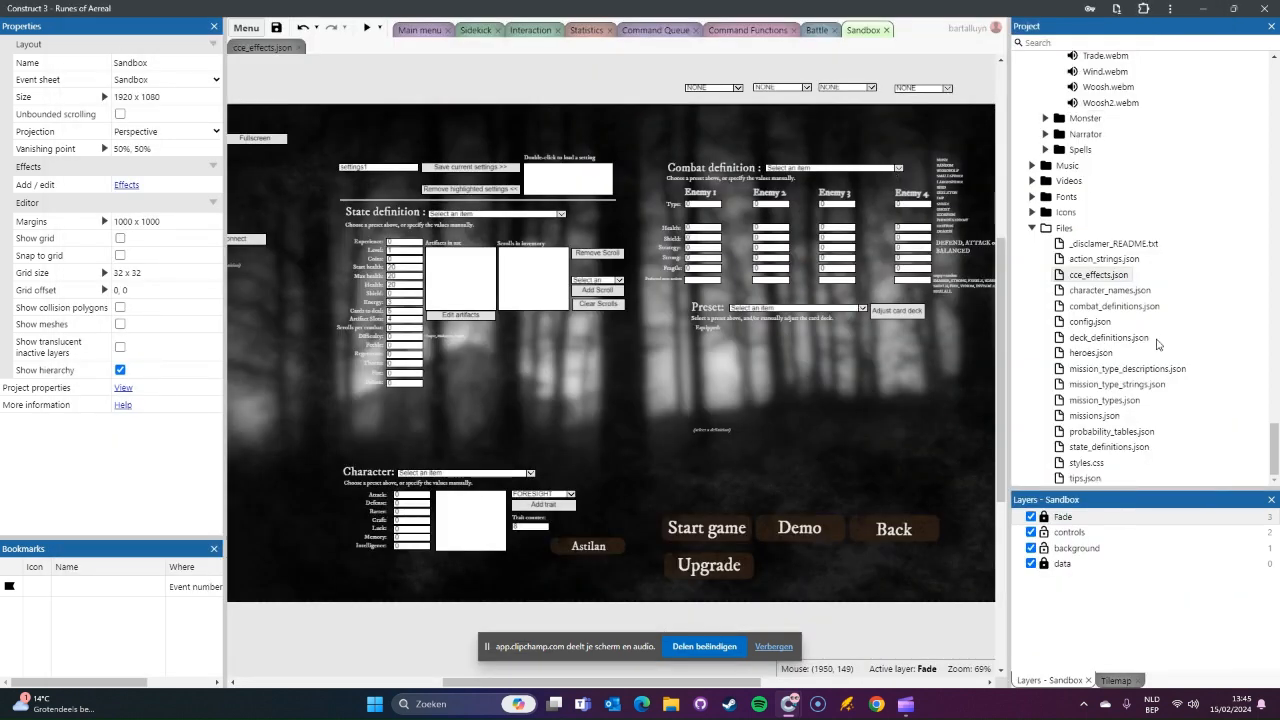
Step: In cce_effects.json, set the runtime of the roa_spawnsidekick particles to "2"
double_click(1100, 275)
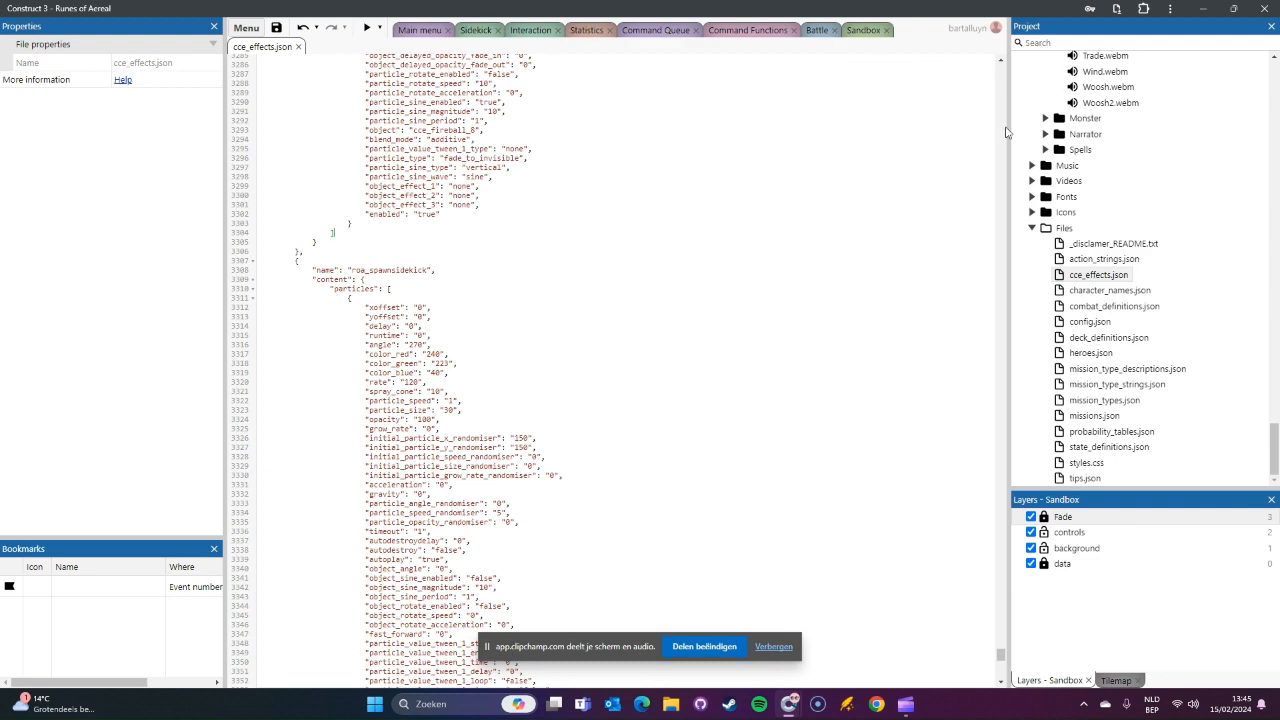
scroll(508, 422, "down", 3)
scroll(508, 422, "up", 2)
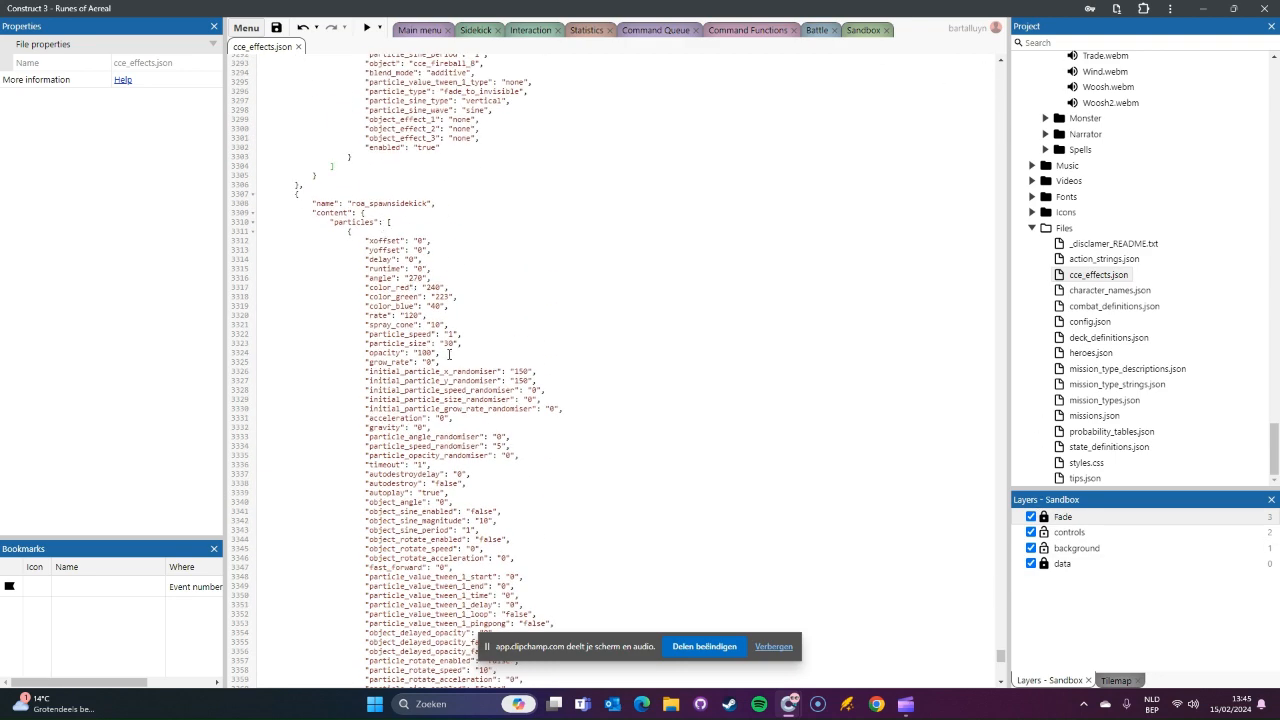
scroll(451, 354, "down", 8)
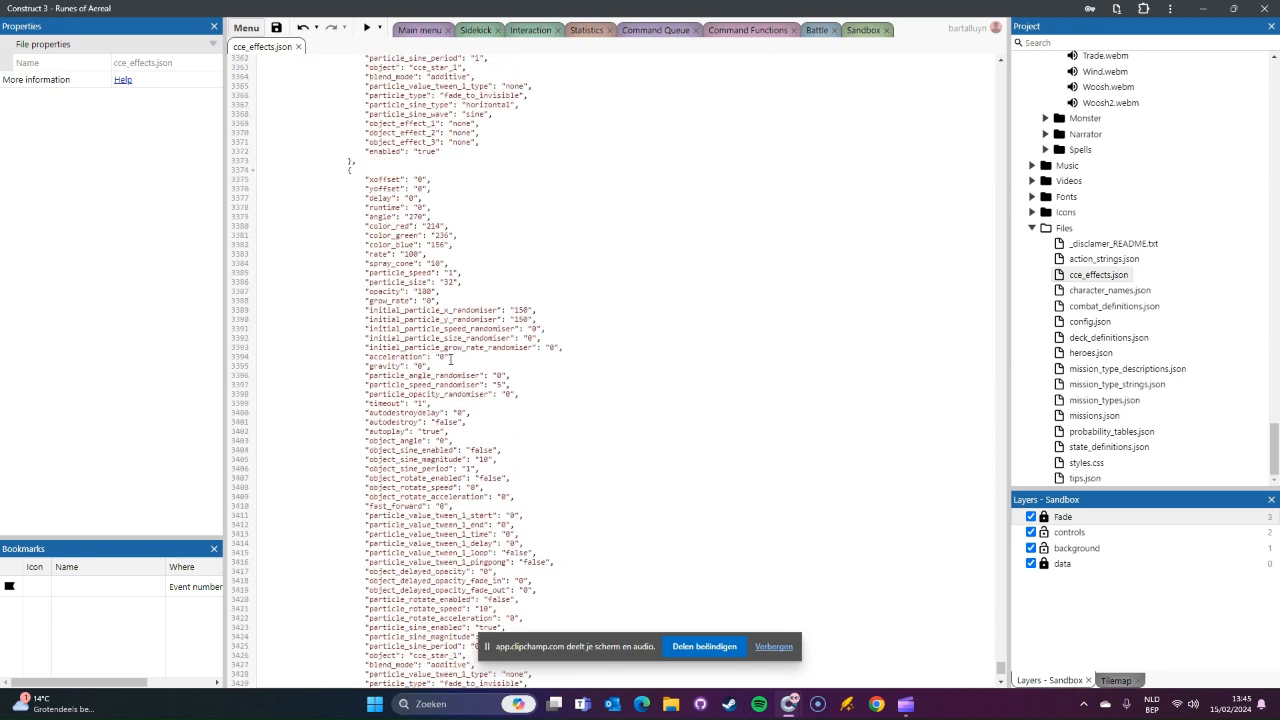
scroll(451, 358, "up", 7)
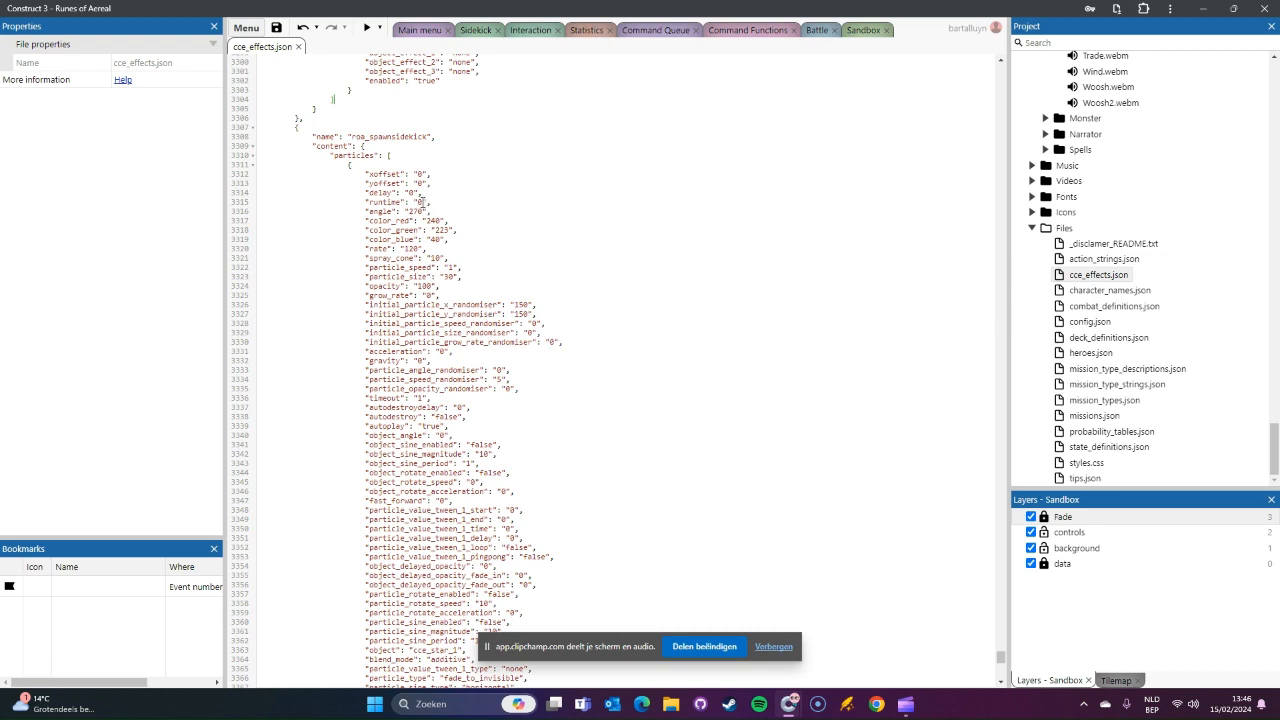
key("BackSpace")
scroll(470, 300, "down", 5)
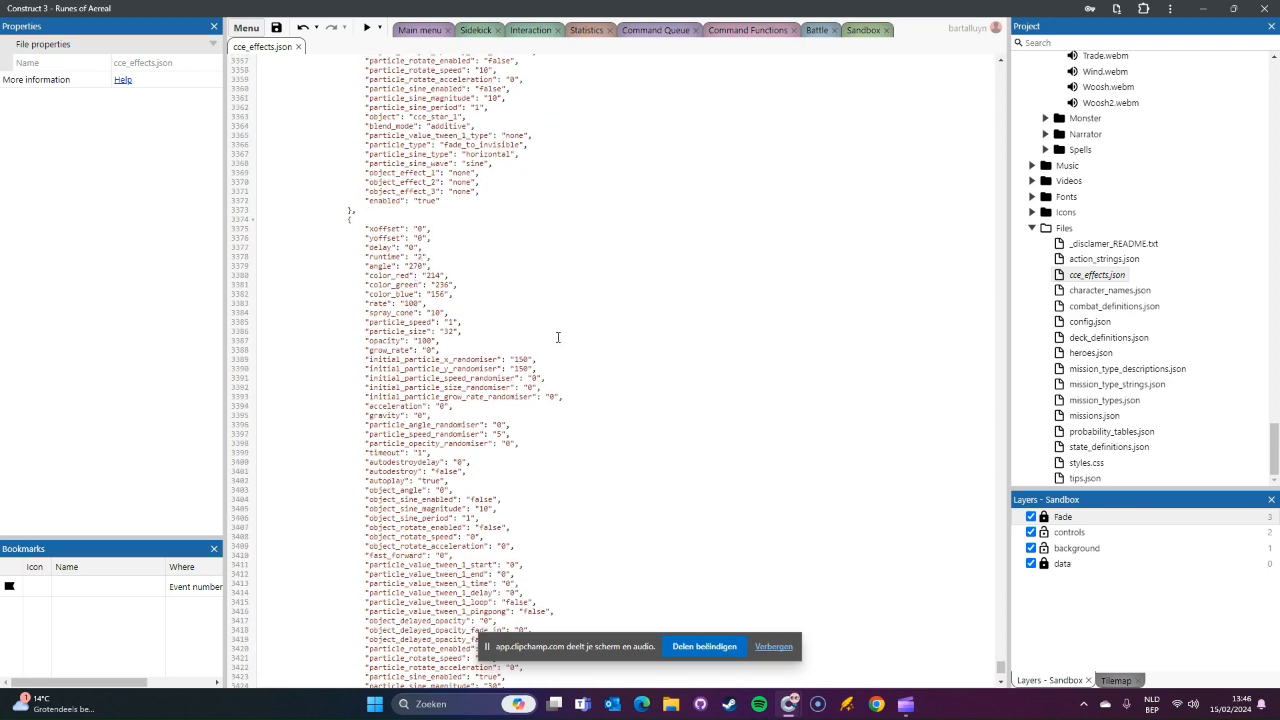
scroll(518, 479, "up", 2)
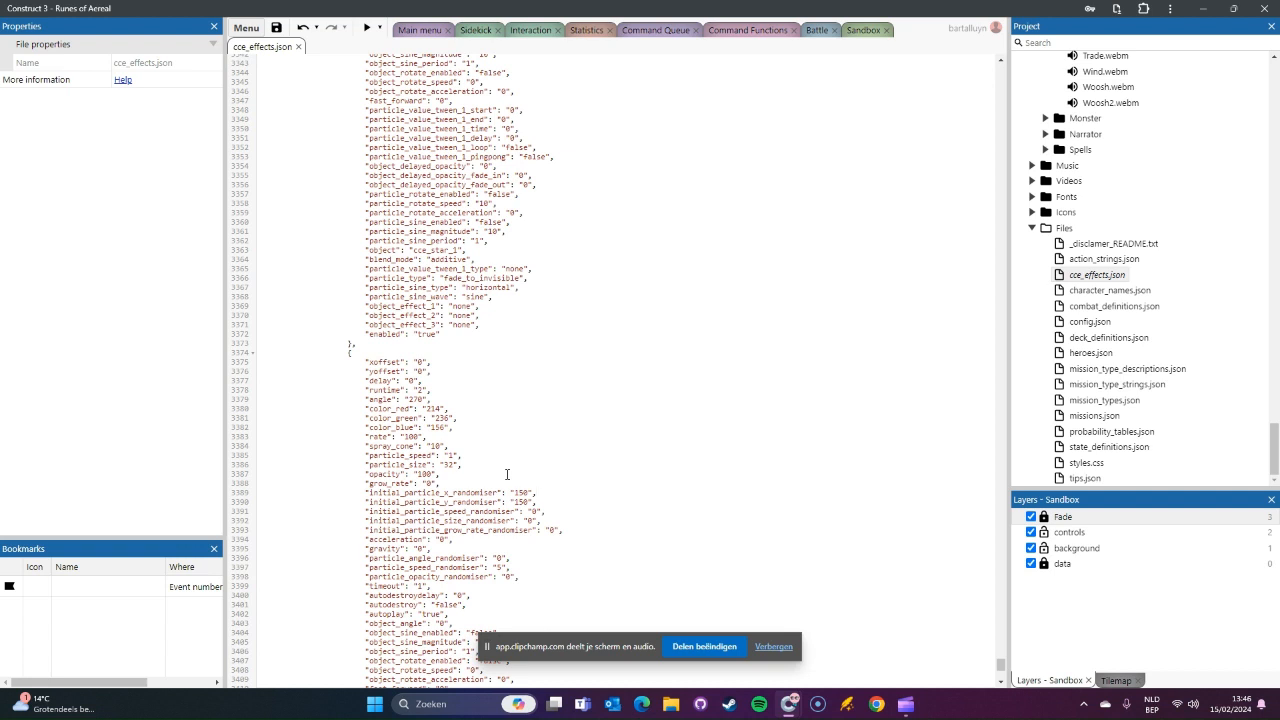
Step: Preview the Sandbox layout, start a game with the sidekick settings and try the sidekick and purple egg abilities in battle
scroll(507, 474, "up", 2)
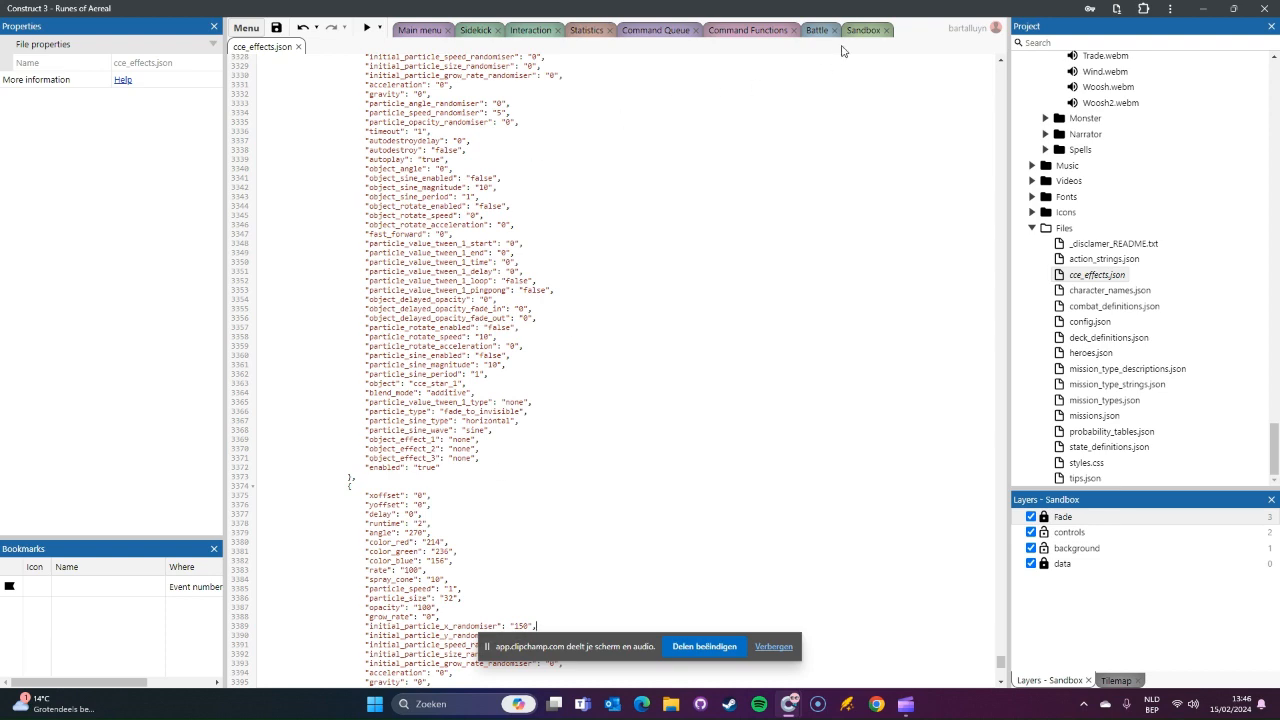
left_click(860, 32)
left_click(367, 28)
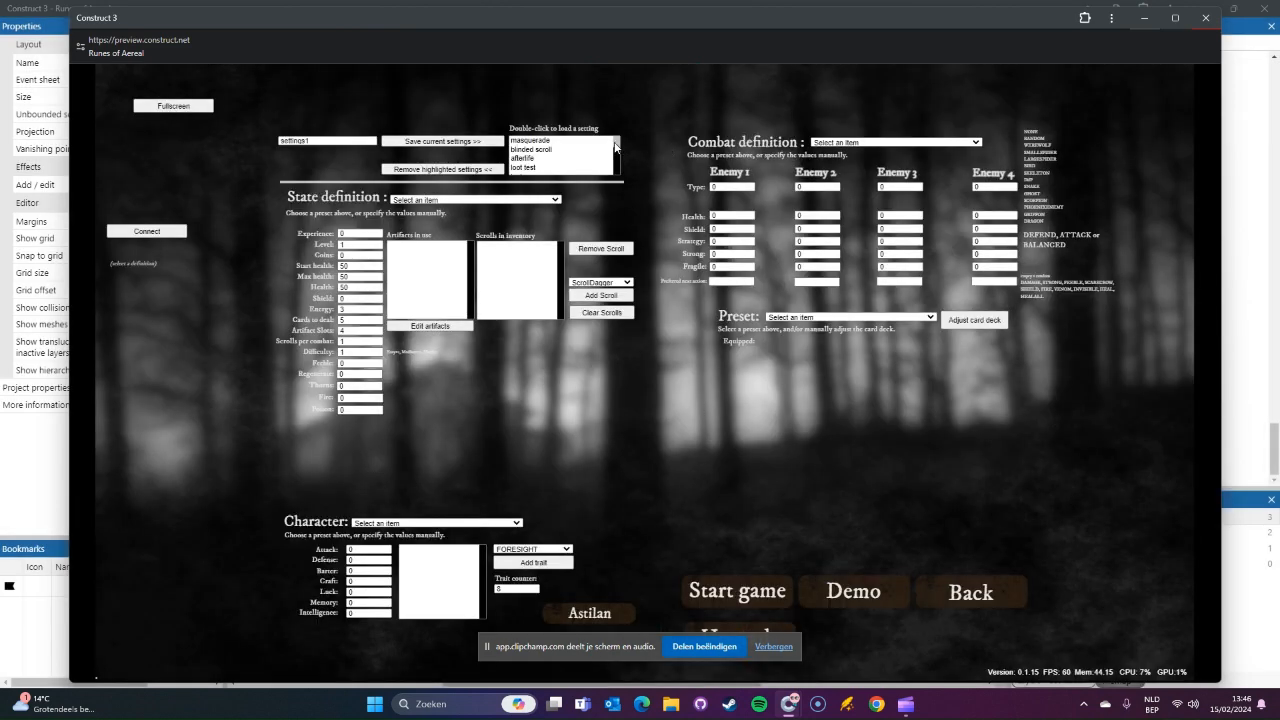
scroll(549, 172, "down", 2)
double_click(549, 170)
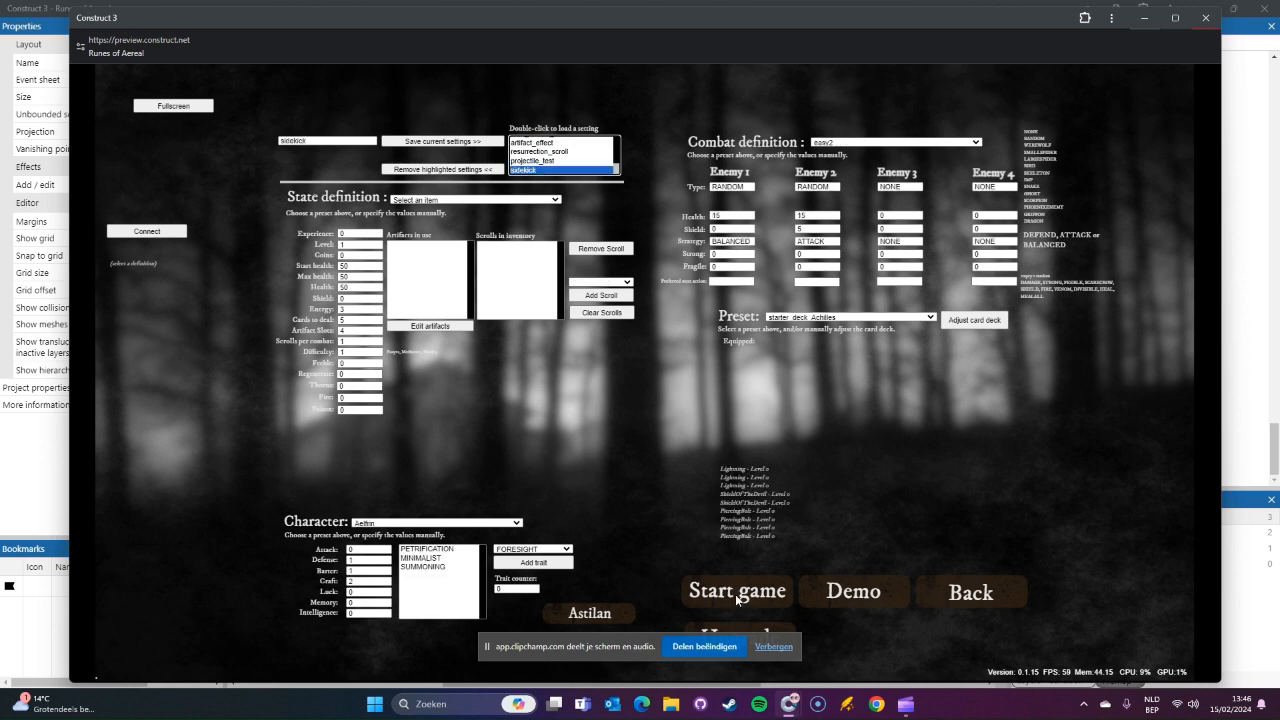
left_click(737, 597)
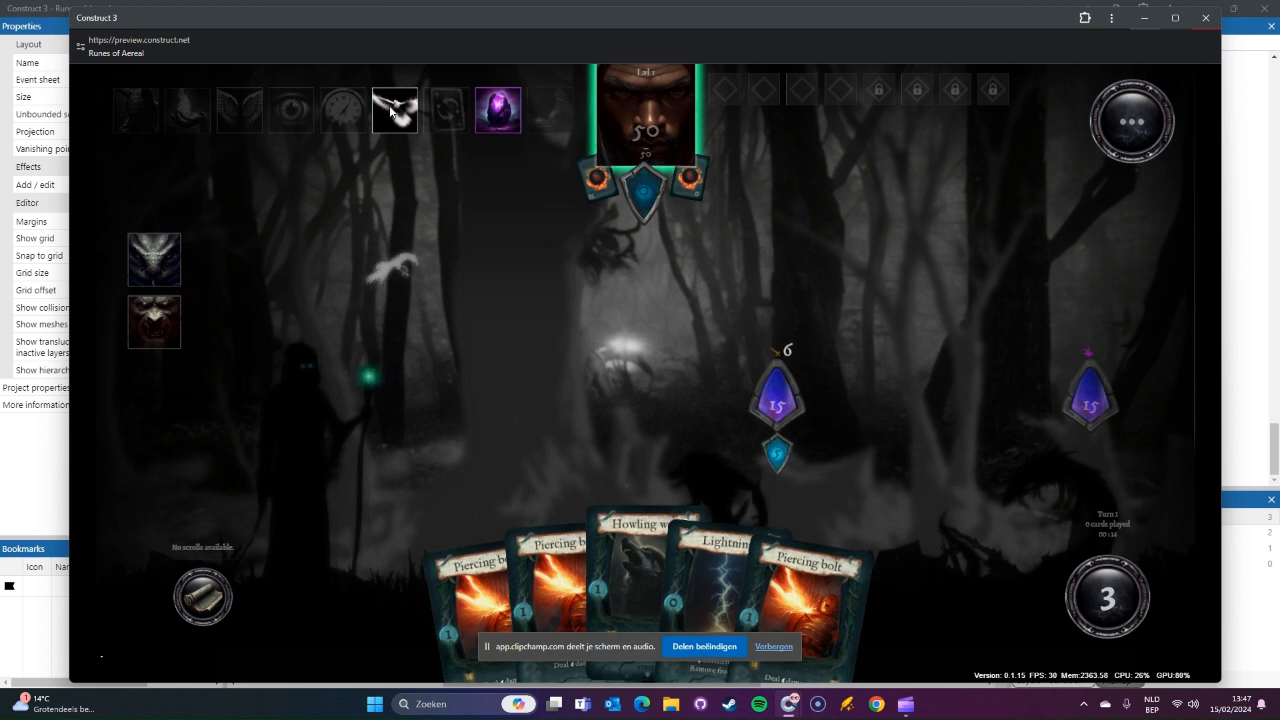
mouse_move(391, 111)
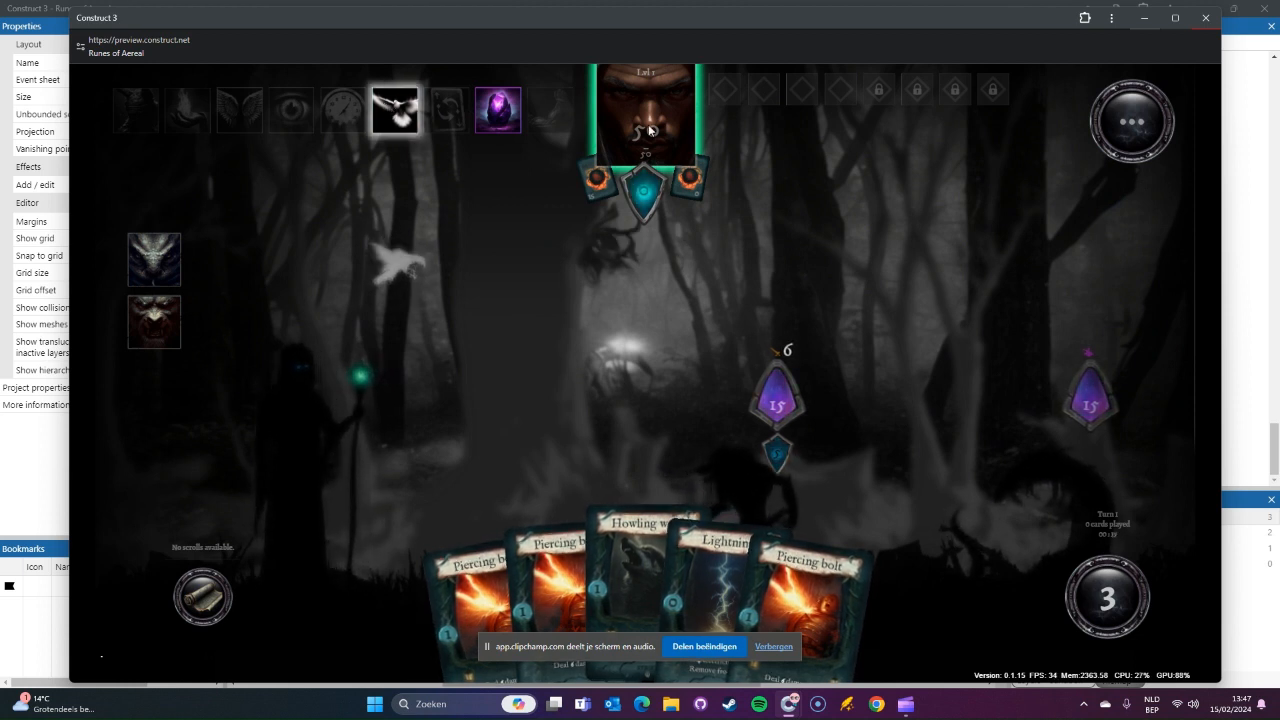
left_click(509, 127)
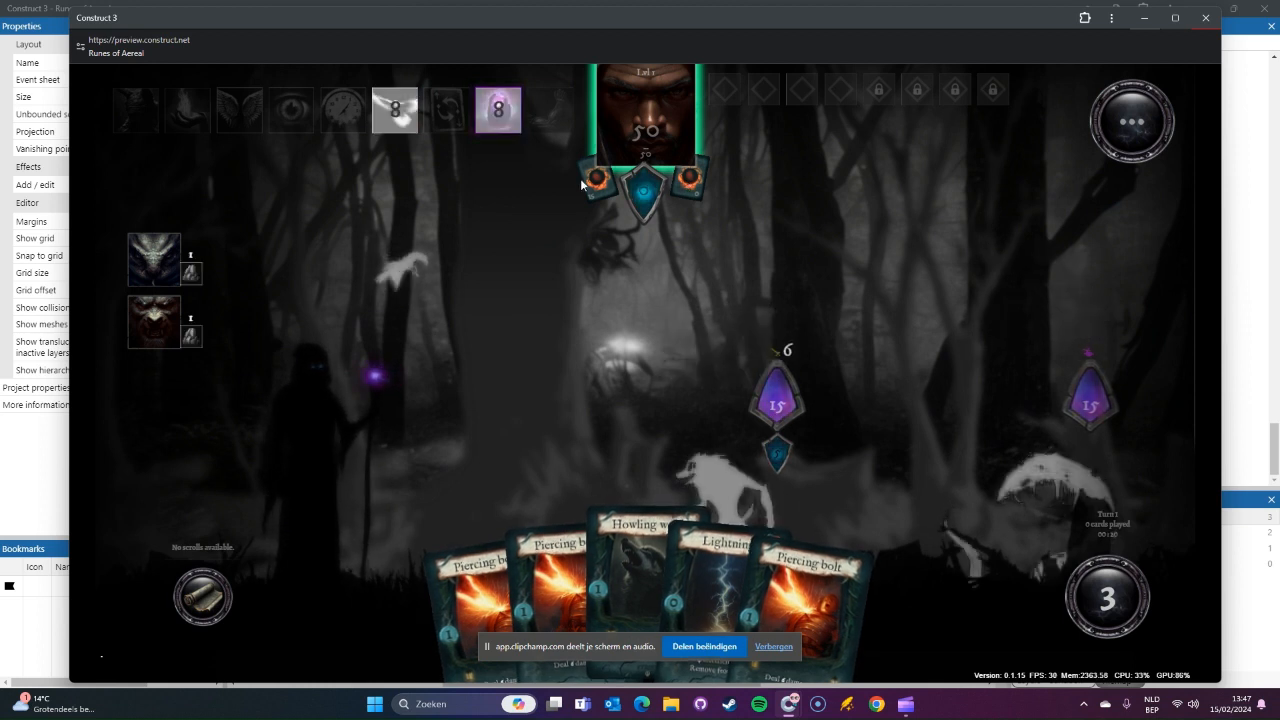
left_click(1207, 19)
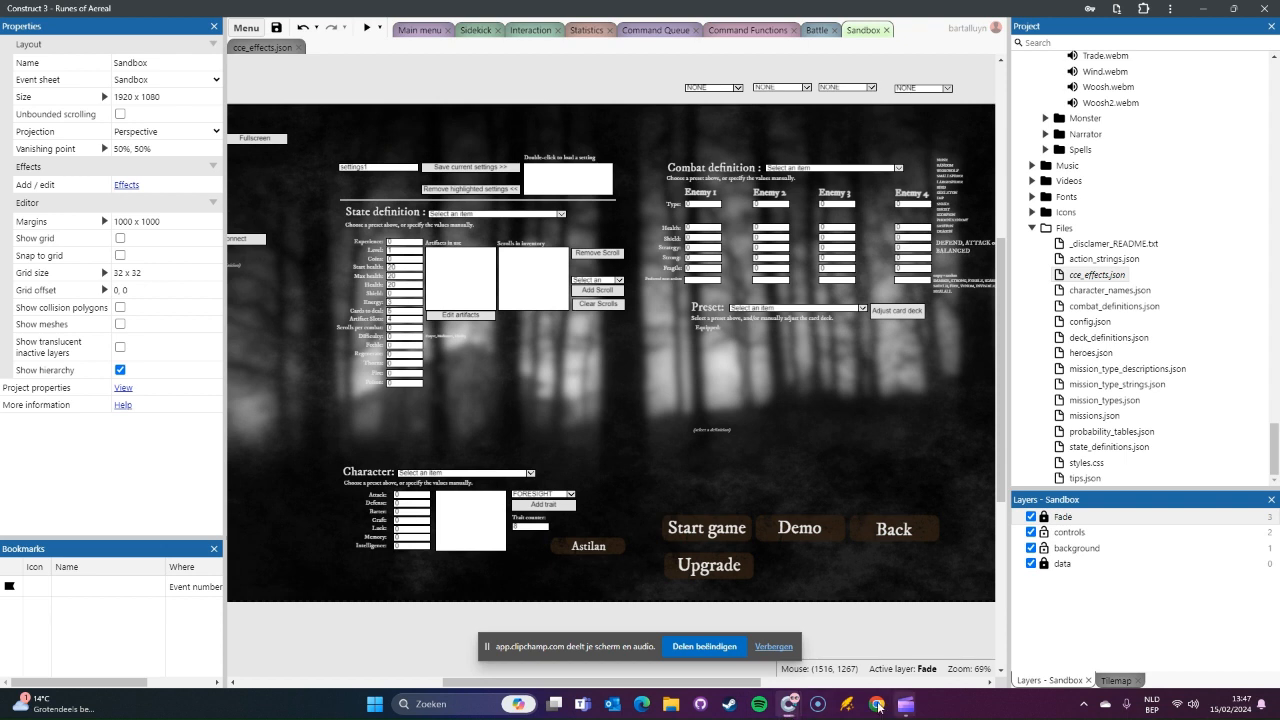
Step: In cce_effects.json, set the opacity of both roa_spawnsidekick particles to "50"
mouse_move(790, 706)
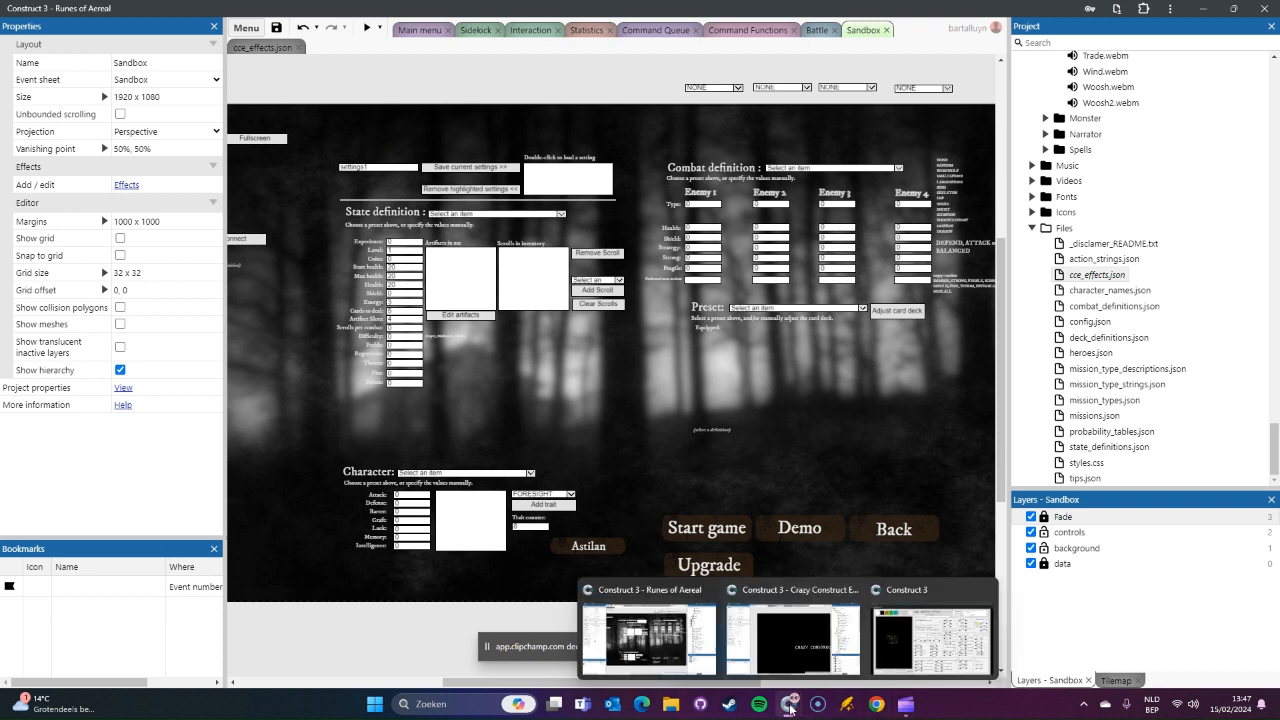
left_click(707, 665)
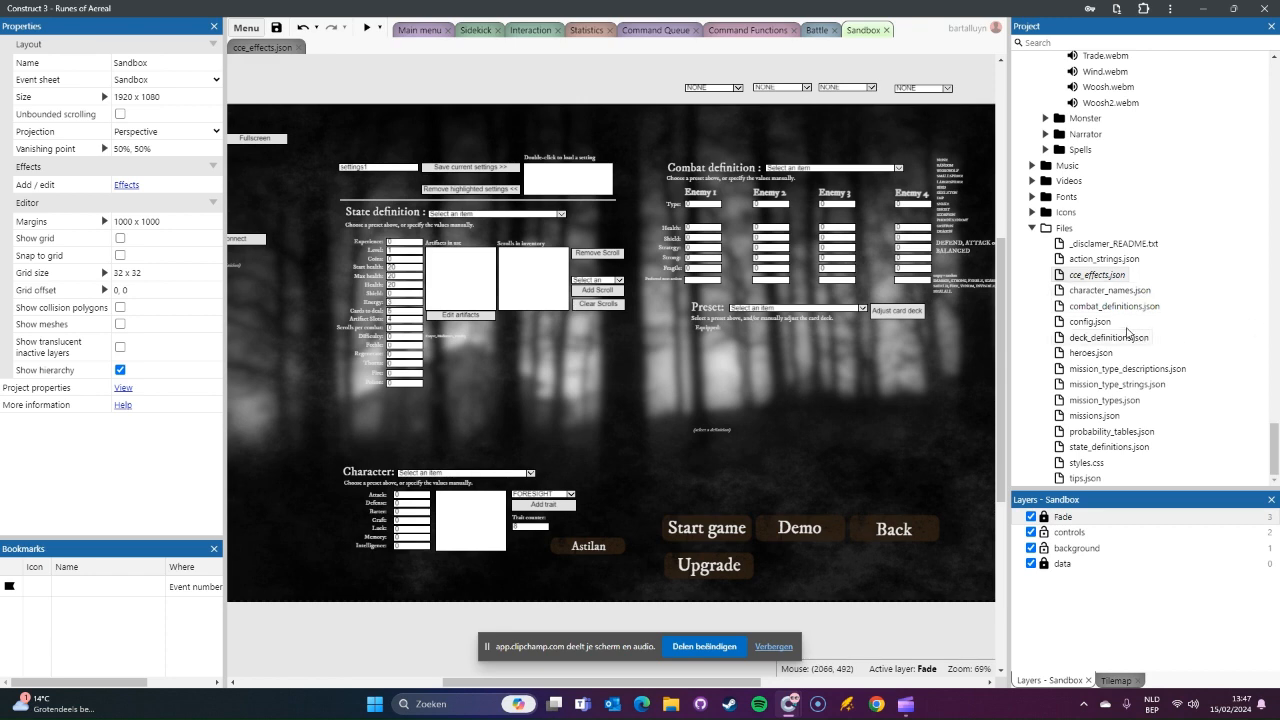
left_click(1095, 279)
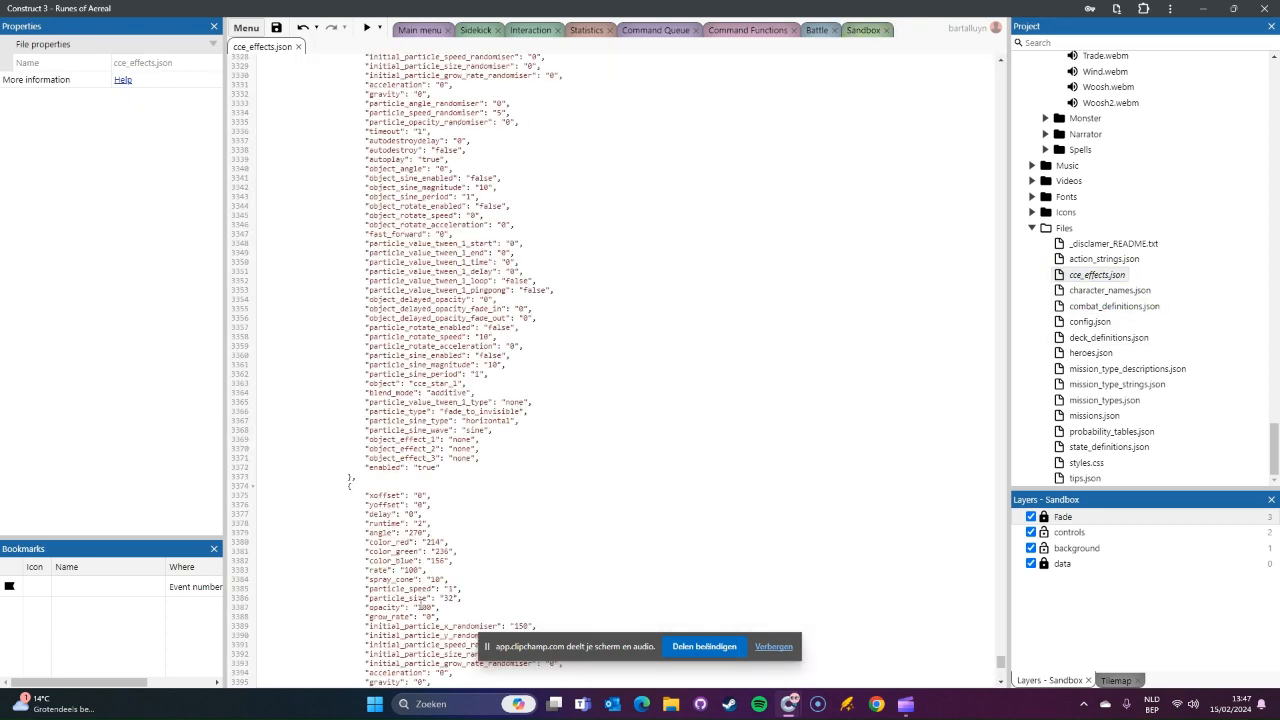
scroll(426, 555, "down", 2)
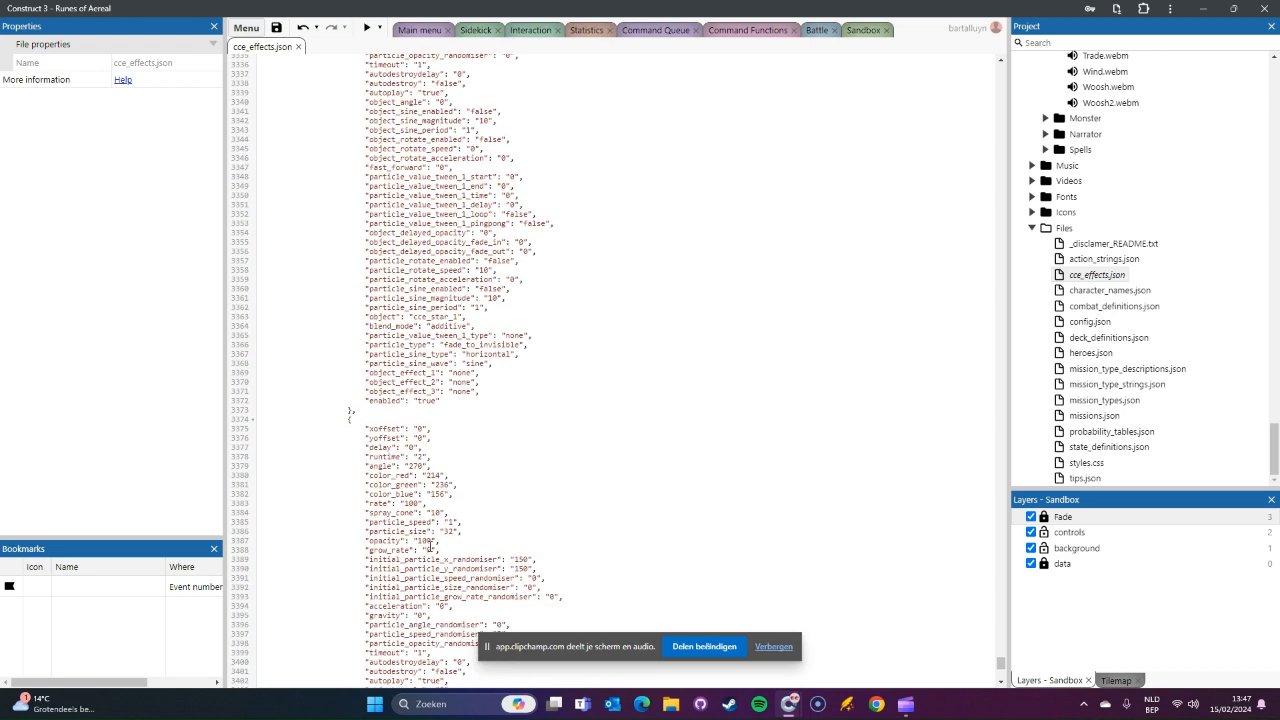
double_click(421, 540)
type("50")
scroll(864, 286, "up", 10)
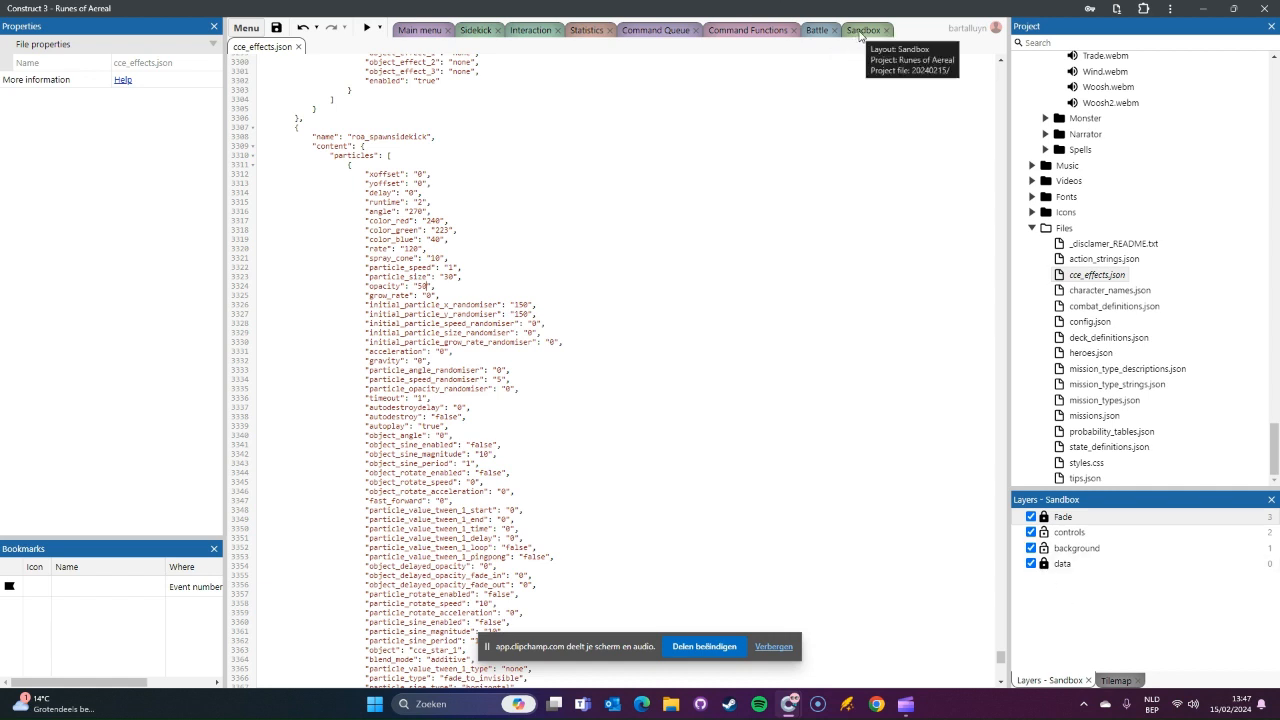
Step: Switch to the Crazy Construct Effects preview and set the opacity of particle 1 and particle 0 to 50
mouse_move(790, 704)
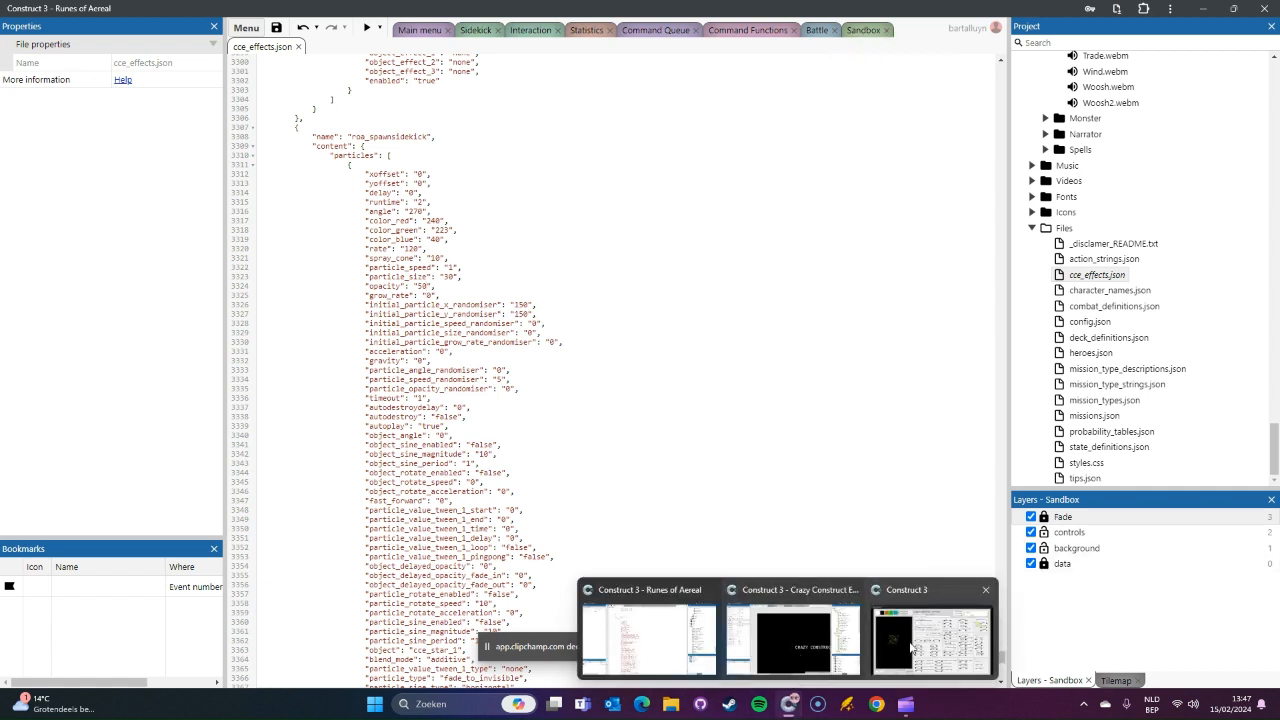
left_click(811, 645)
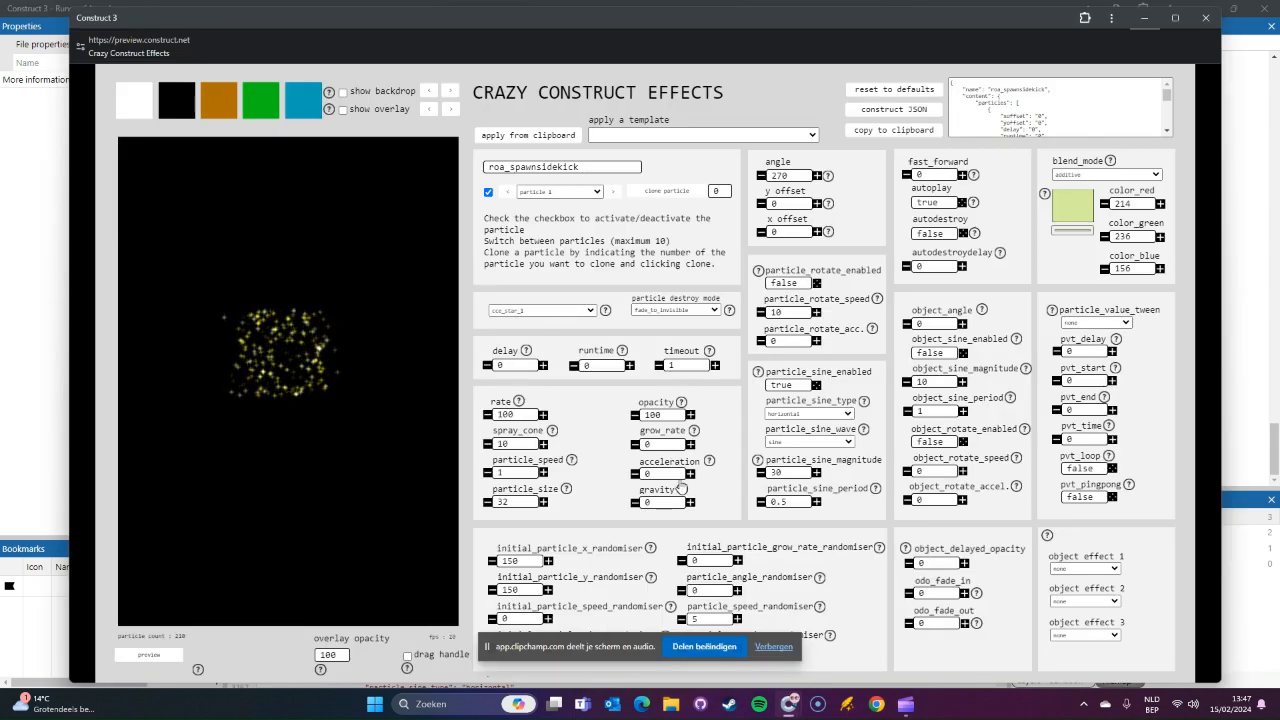
double_click(667, 421)
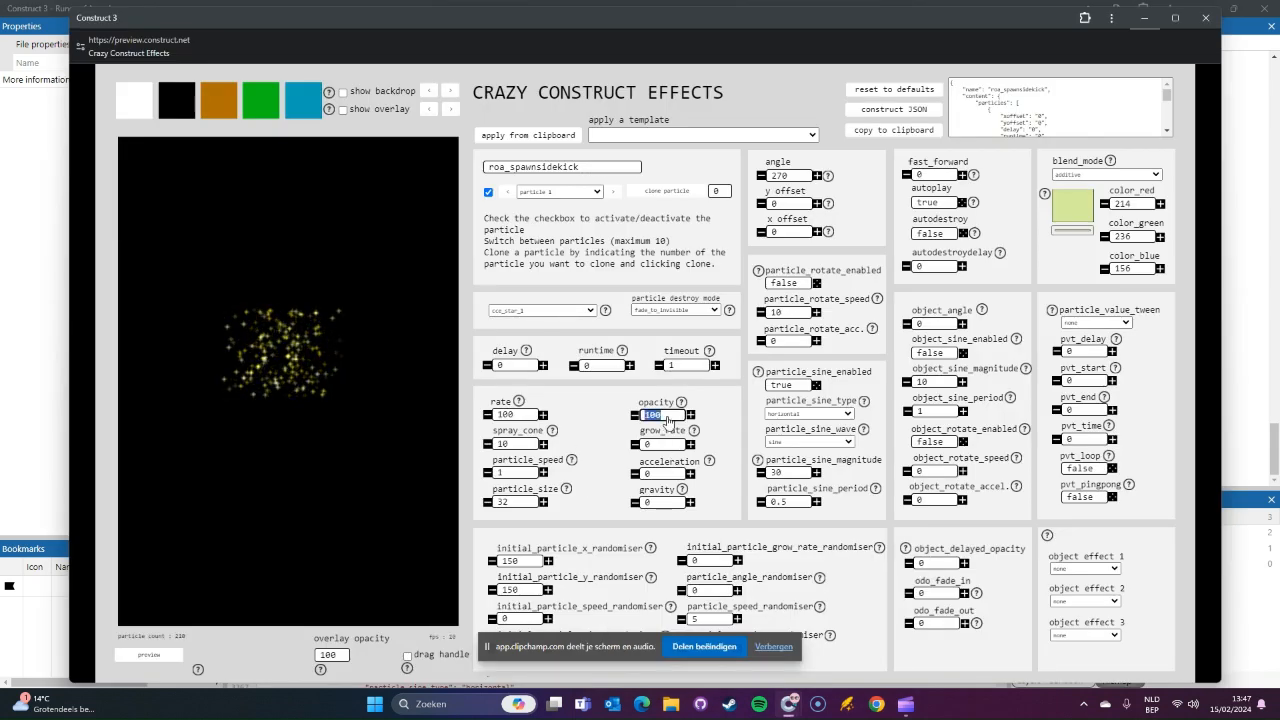
type("50")
left_click(507, 193)
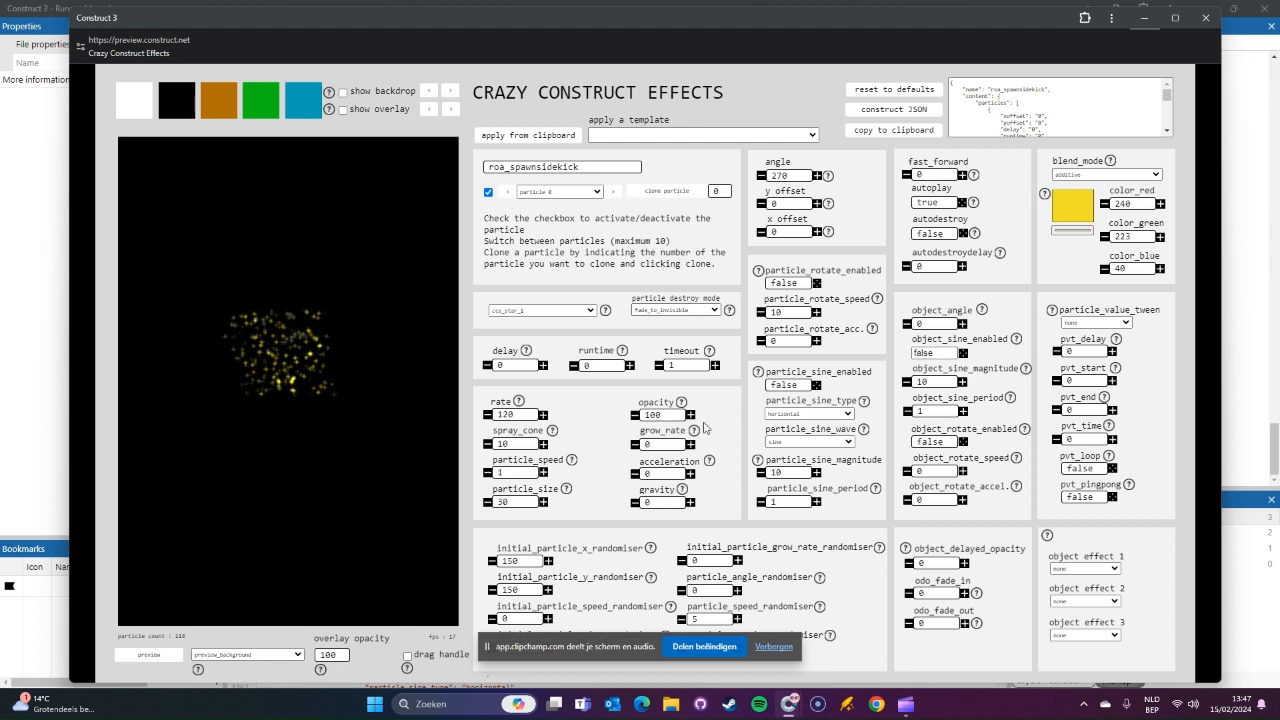
double_click(668, 415)
type("50")
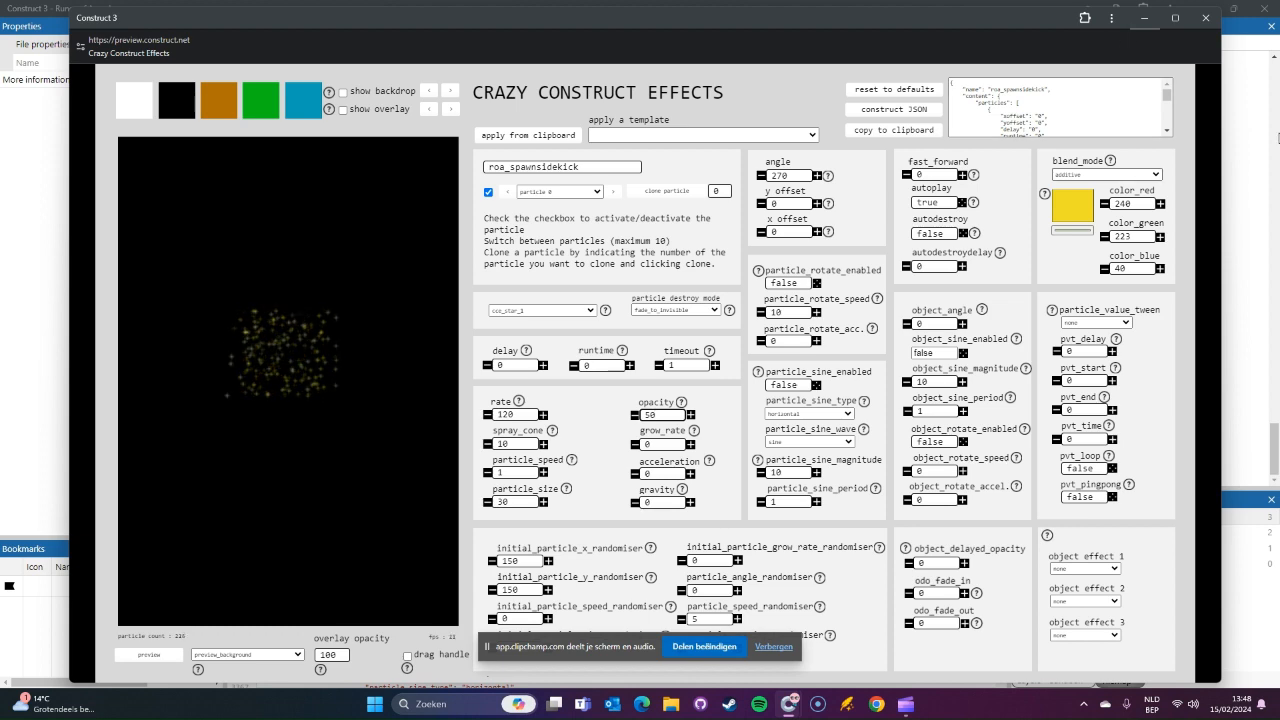
Step: Return to the Runes of Aereal project and save it
left_click(1262, 143)
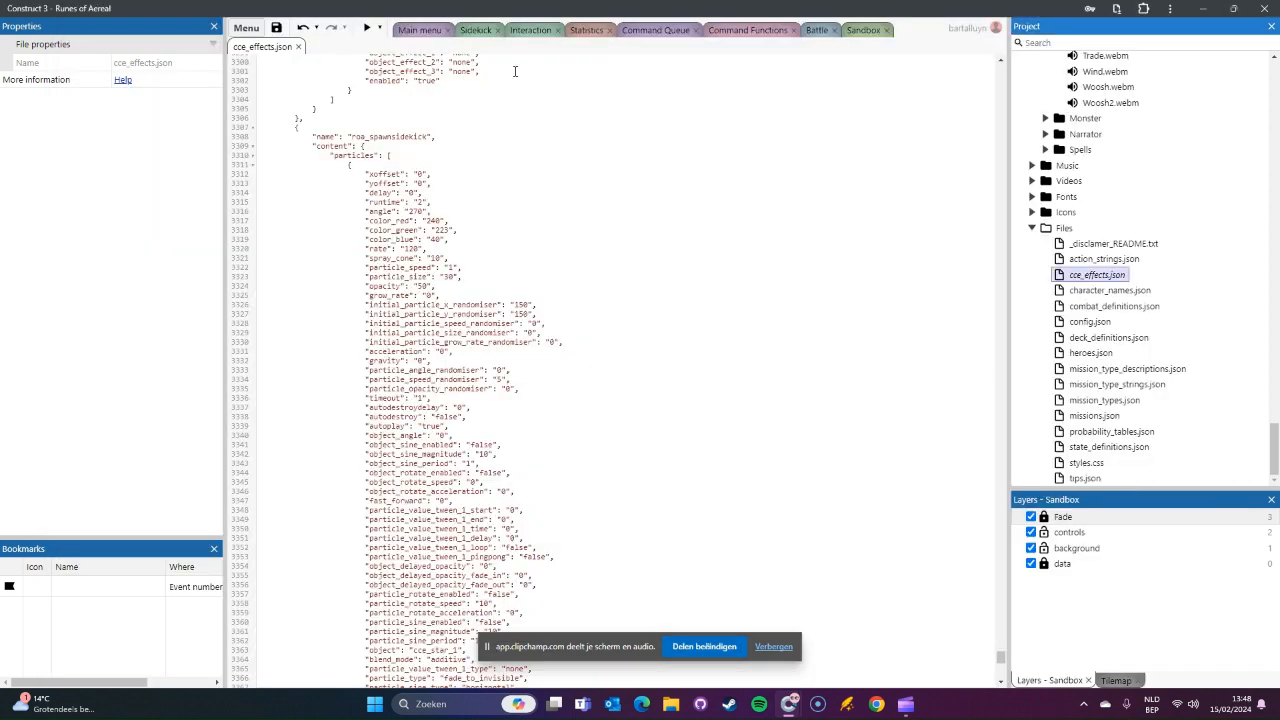
left_click(277, 28)
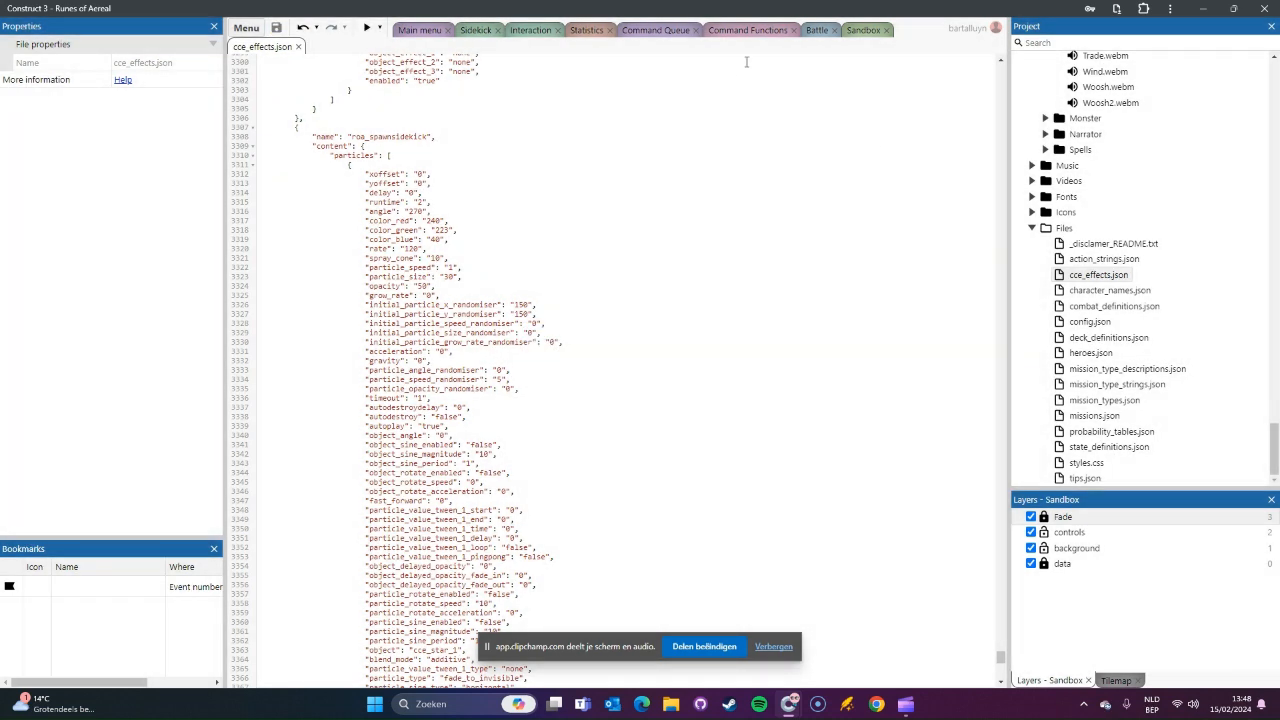
left_click(817, 30)
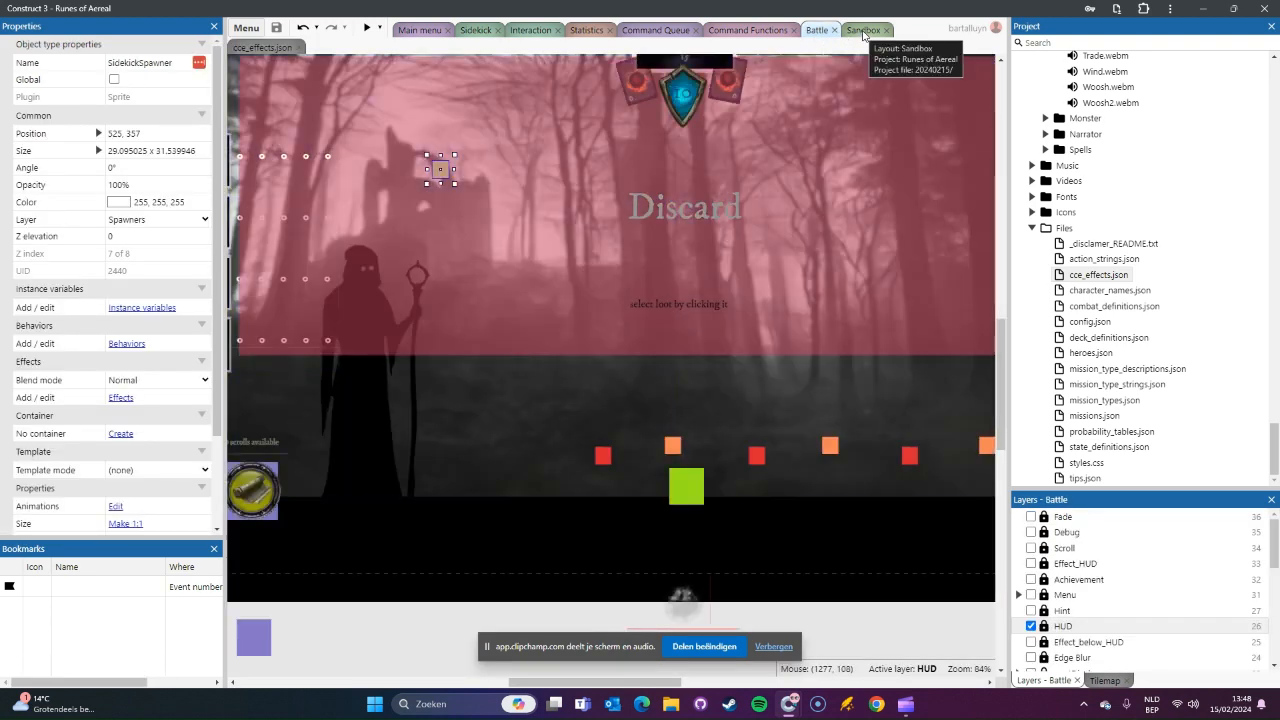
left_click(863, 31)
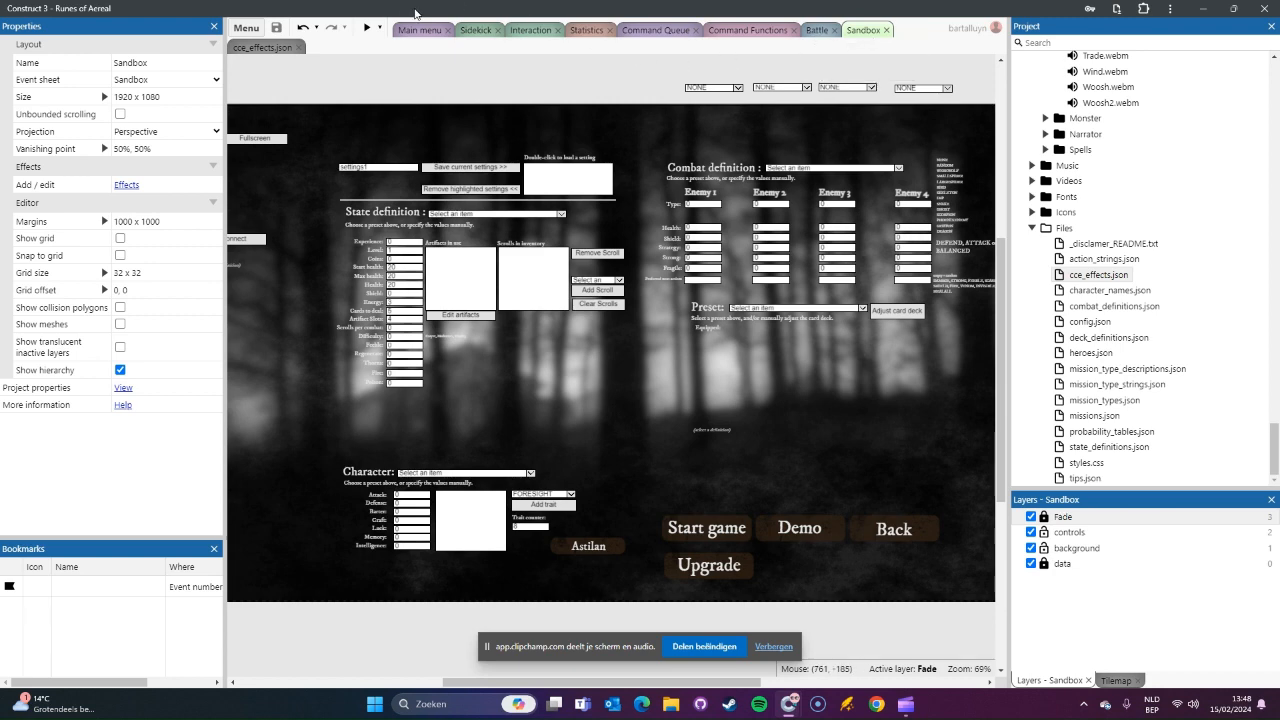
Step: In the Command Functions event sheet, add a Sidekick Set opacity action with value 0 to fn_SummonSidekick
left_click(737, 31)
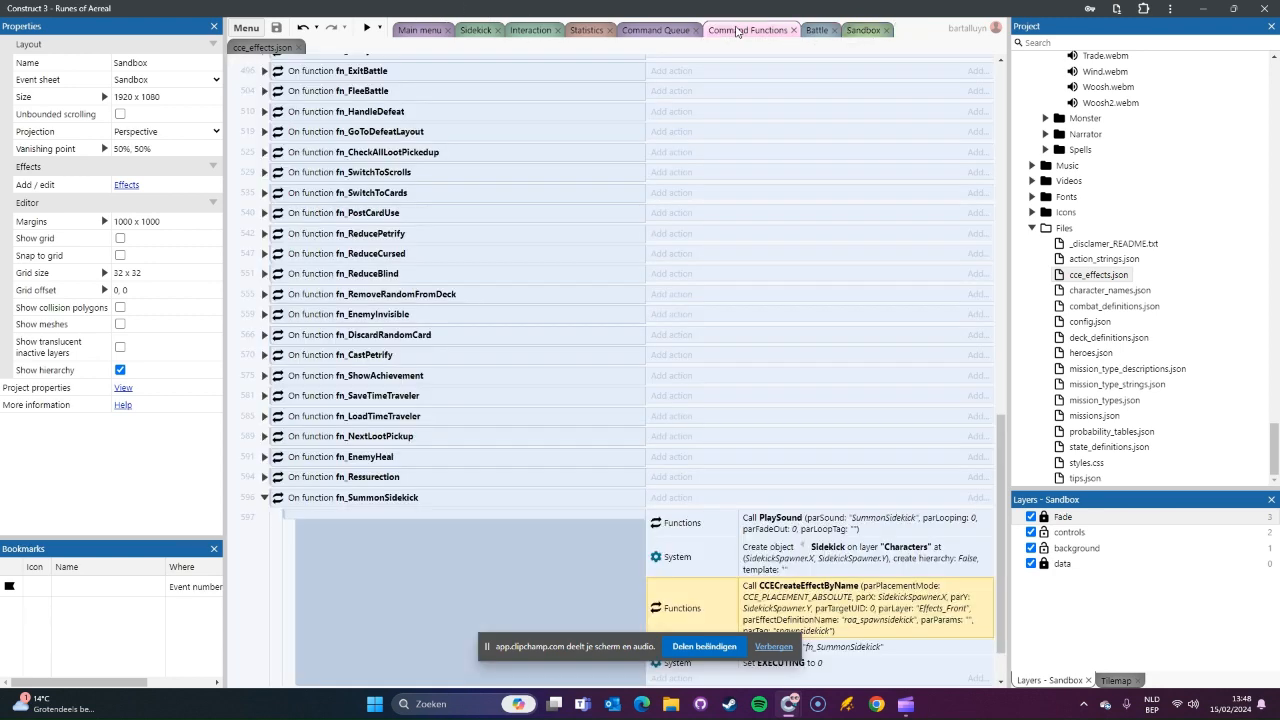
scroll(780, 110, "down", 1)
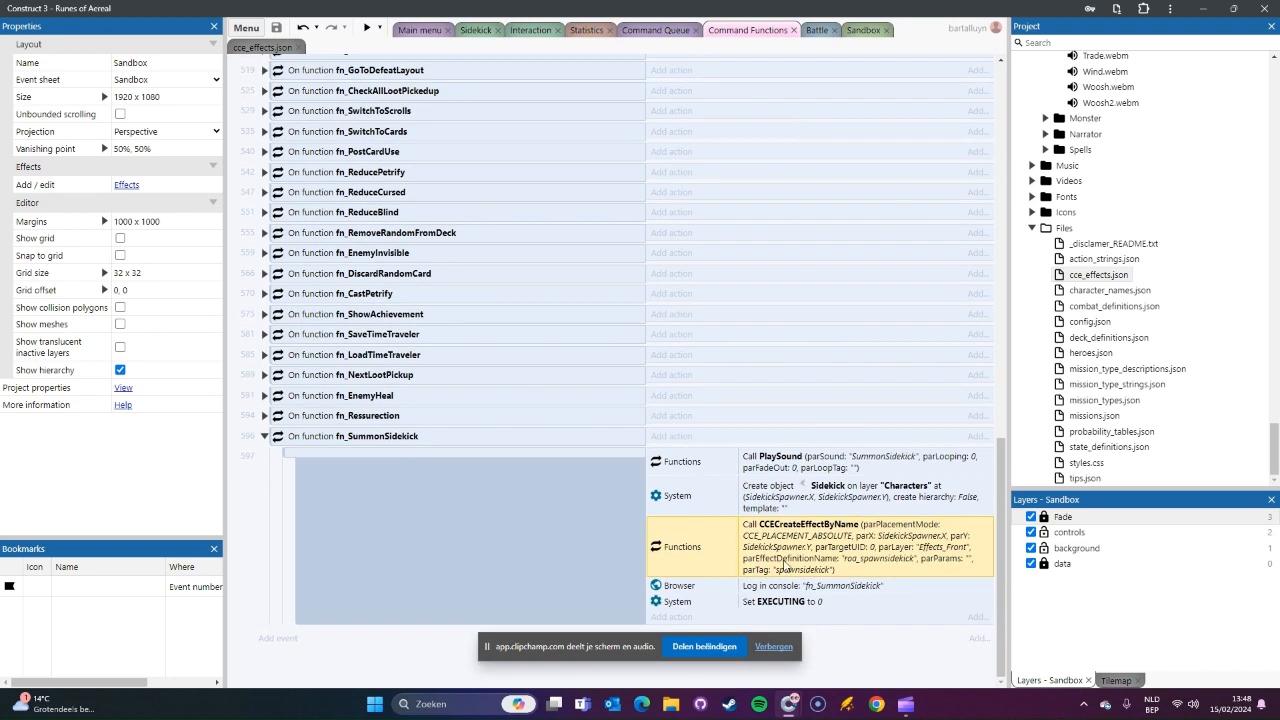
left_click(813, 499)
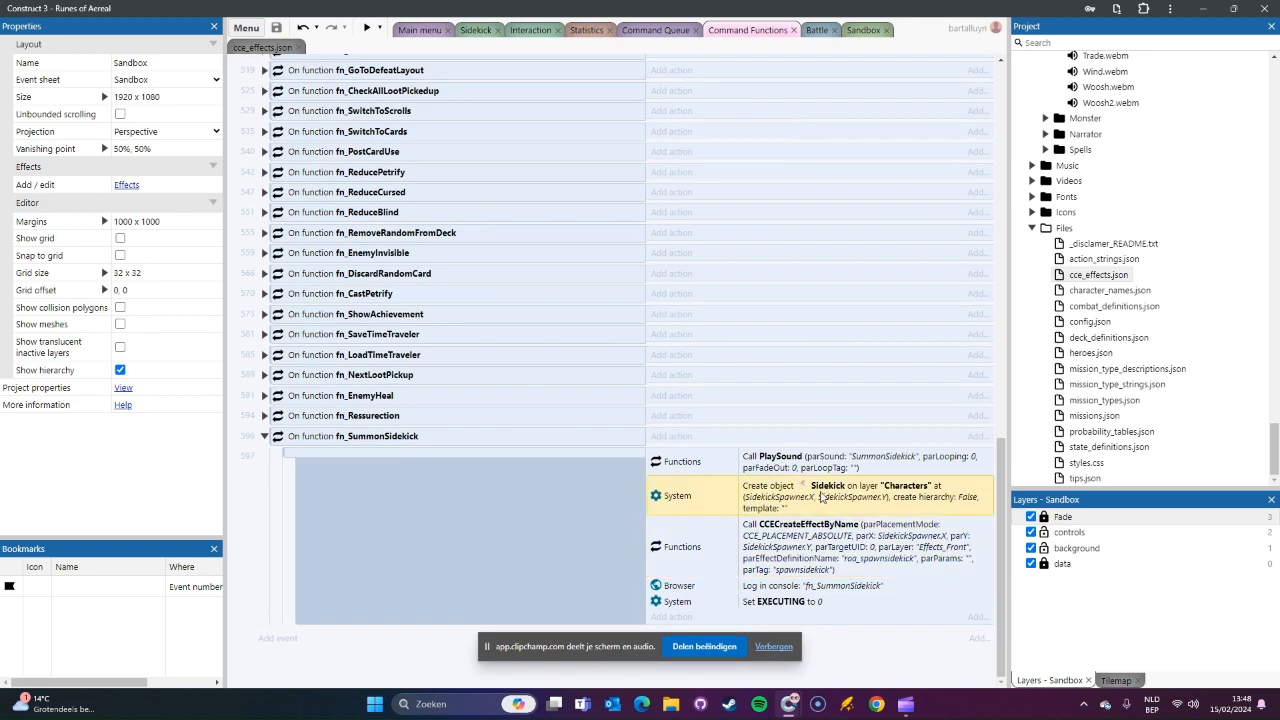
left_click(684, 617)
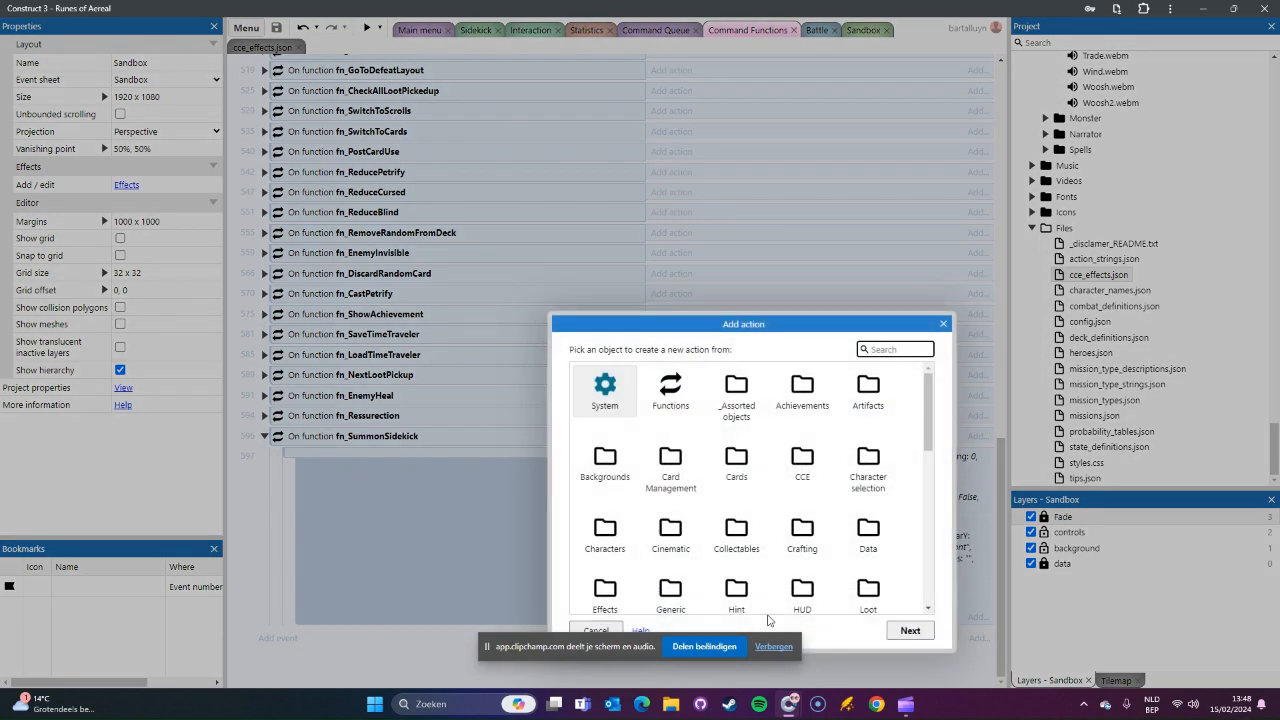
type("sidek")
key("Return")
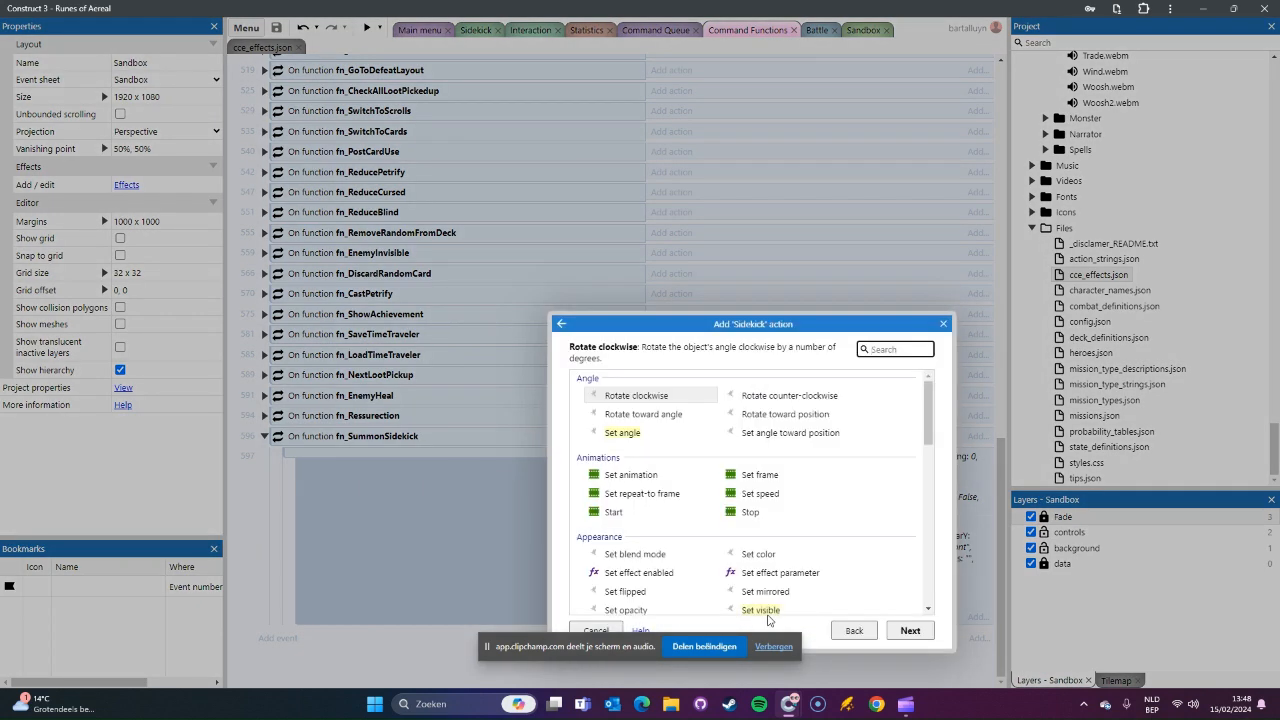
type("set o")
key("Return")
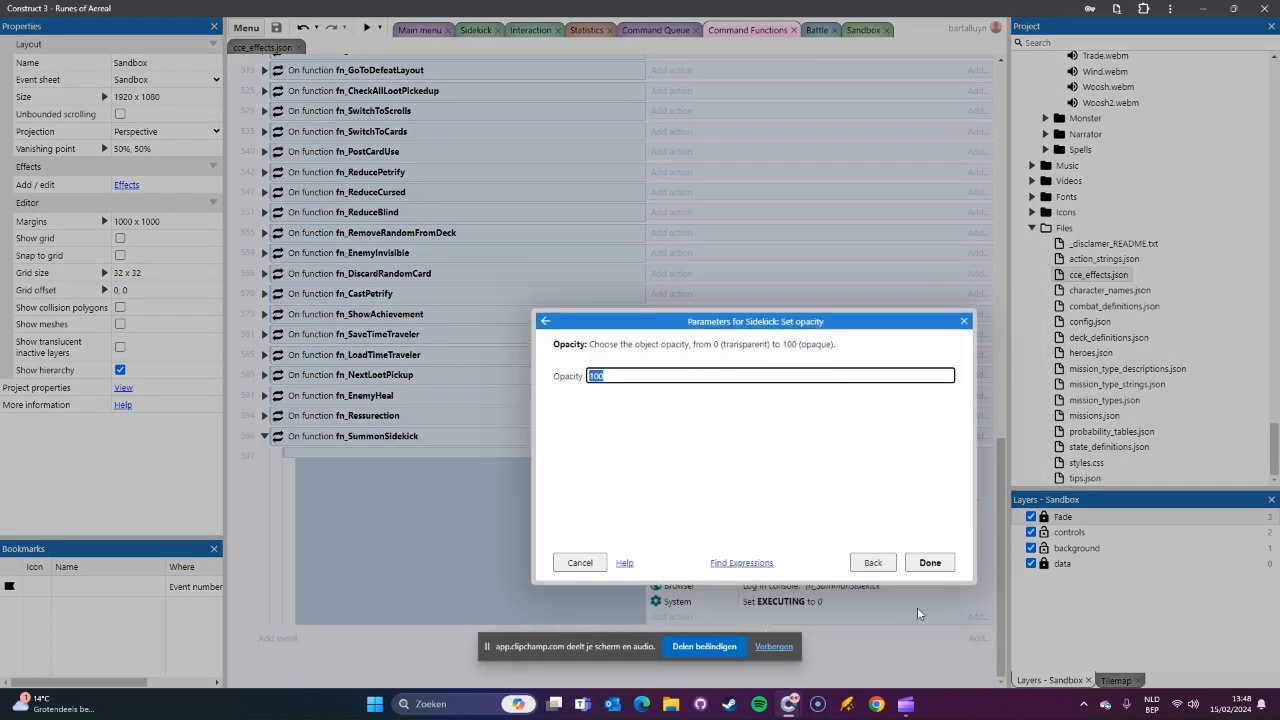
type("0")
key("Return")
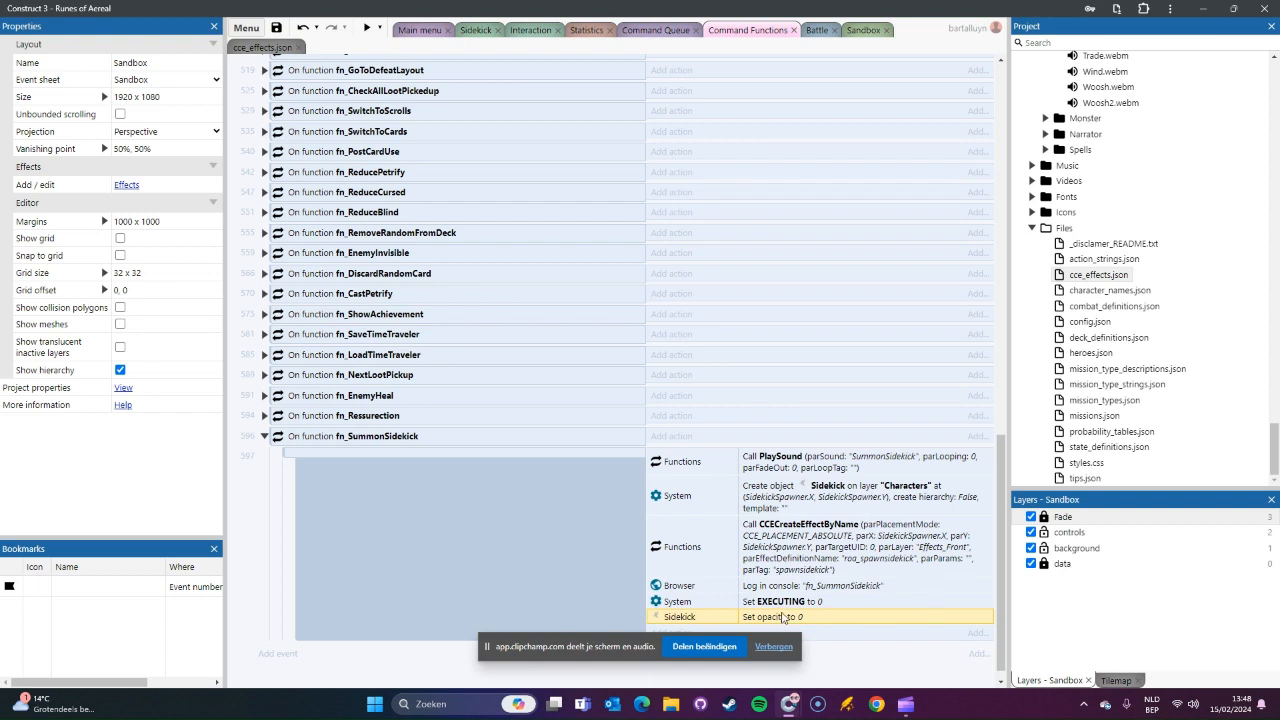
Step: Move the Set opacity to 0 action into the Sidekick On created event, between Set Mirrored and the "Idle" animation action
left_click_drag(785, 617, 795, 524)
key("Delete")
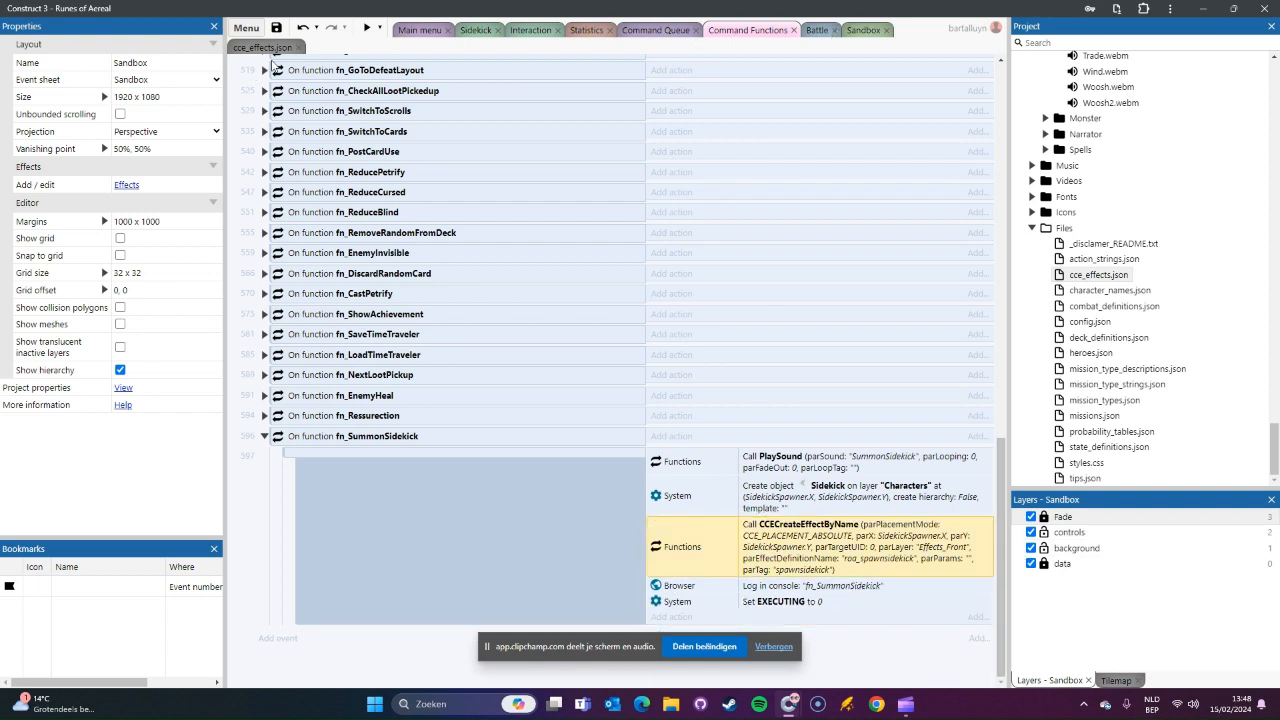
left_click(478, 30)
left_click(562, 106)
key("ctrl+v")
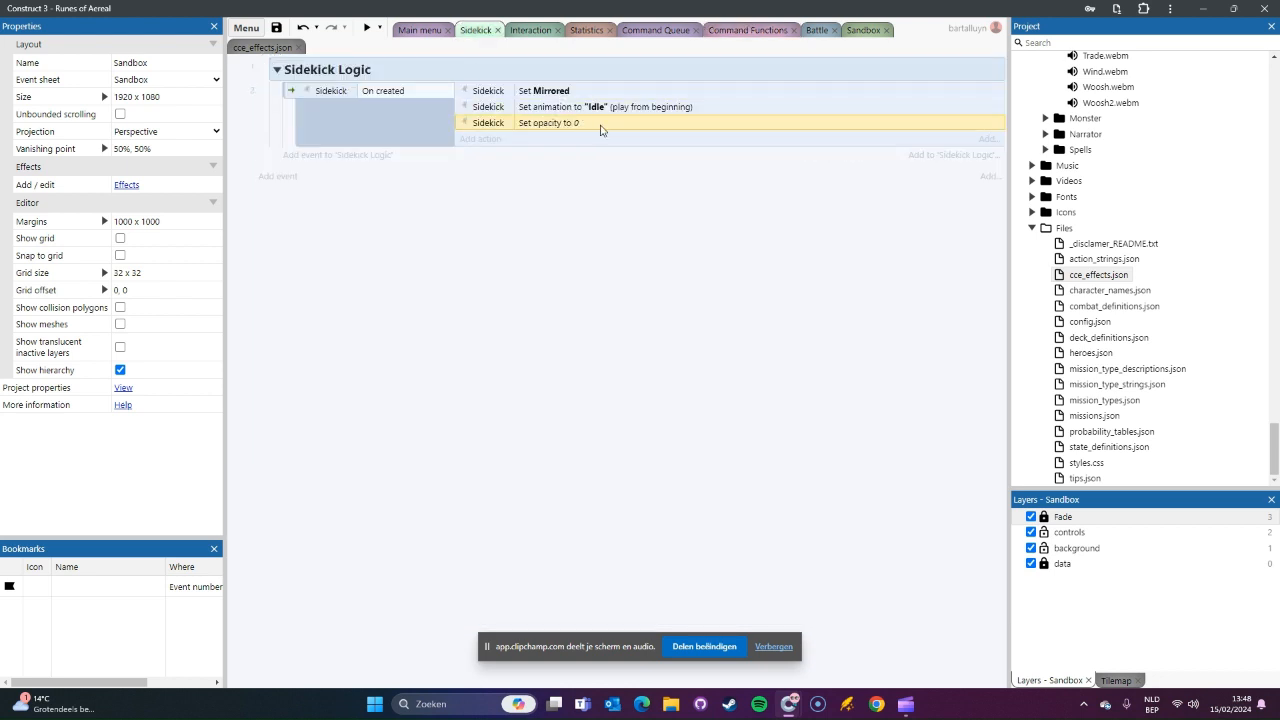
left_click_drag(544, 122, 496, 96)
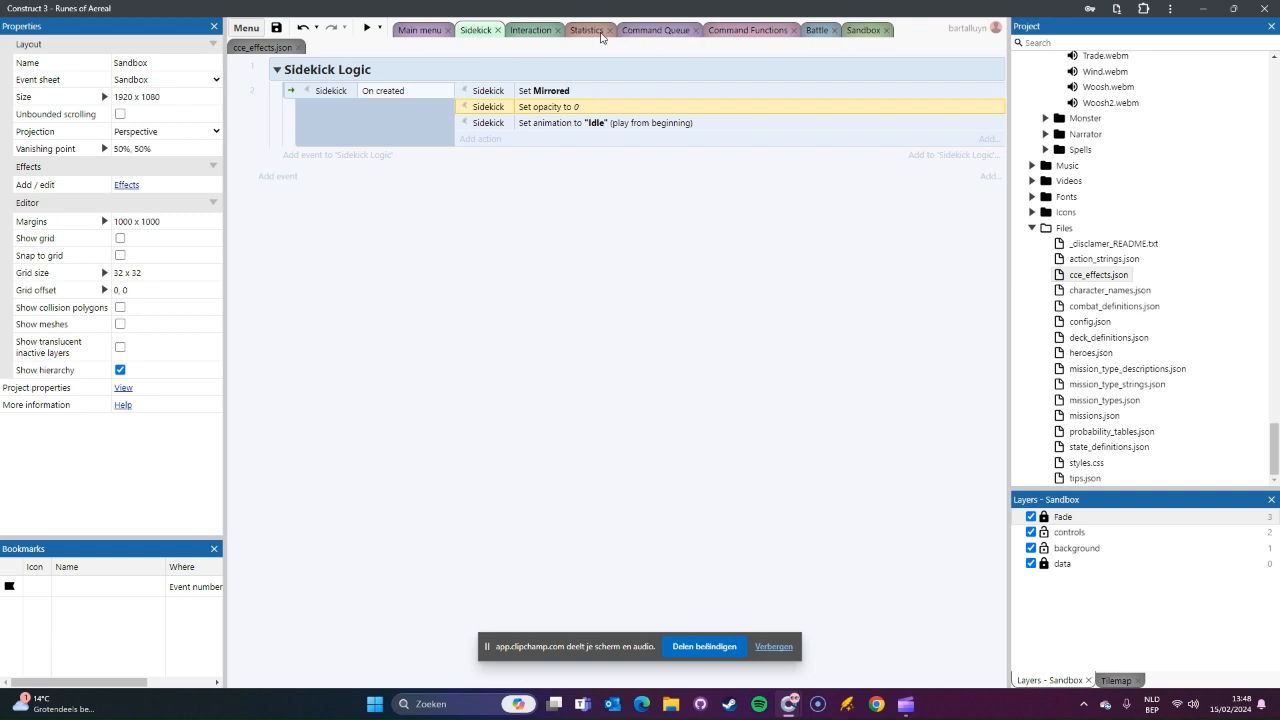
Step: Return to the Command Functions event sheet
left_click(748, 30)
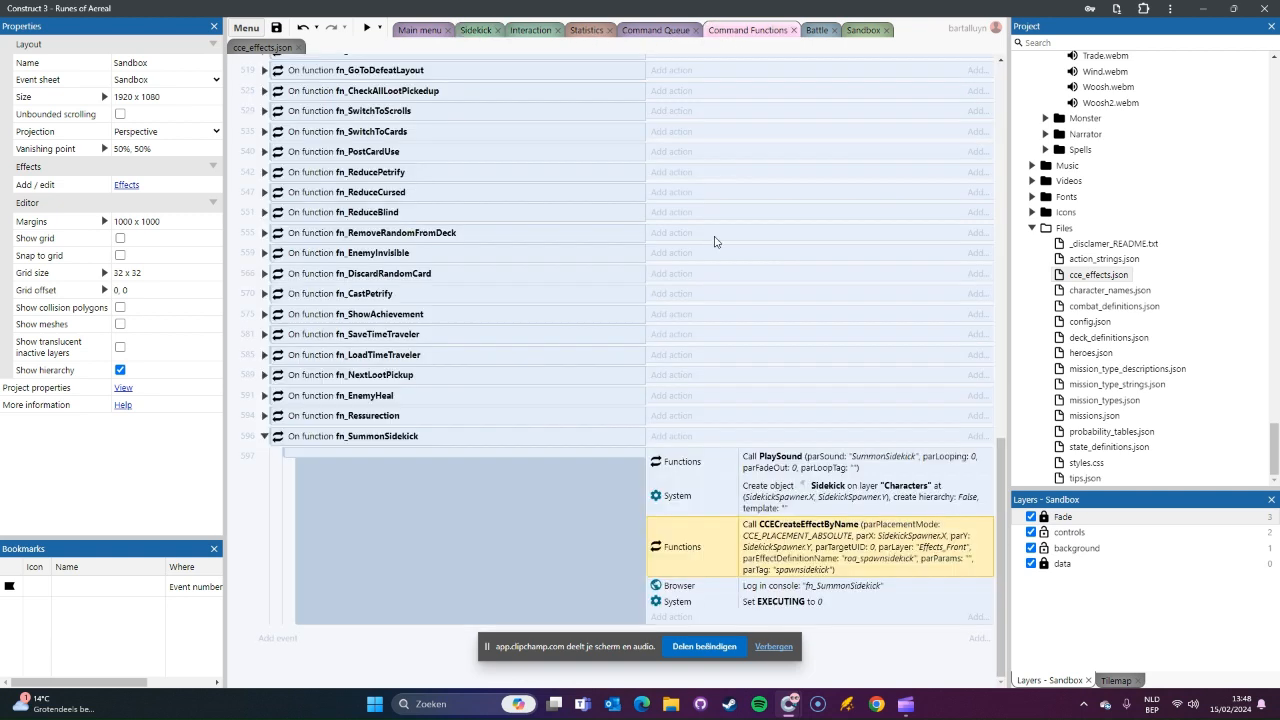
left_click(668, 617)
type("sidek")
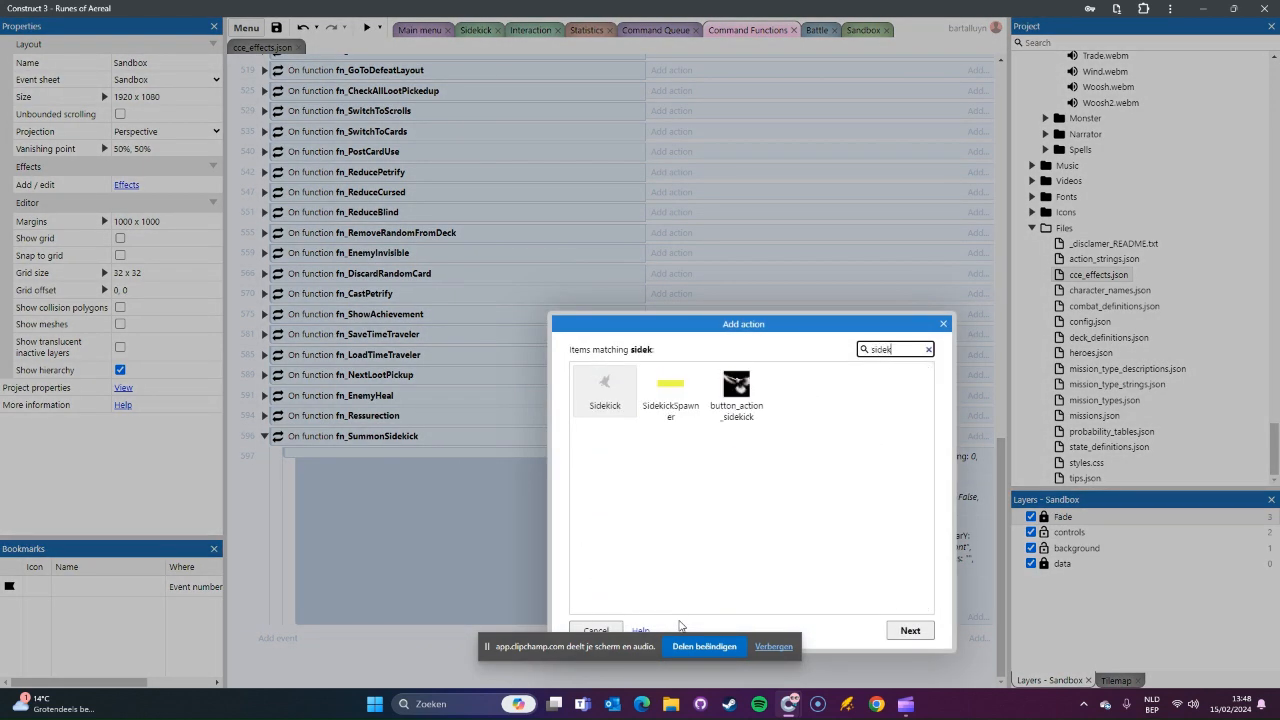
key("Return")
type("tween")
key("BackSpace")
key("BackSpace")
key("BackSpace")
key("BackSpace")
key("BackSpace")
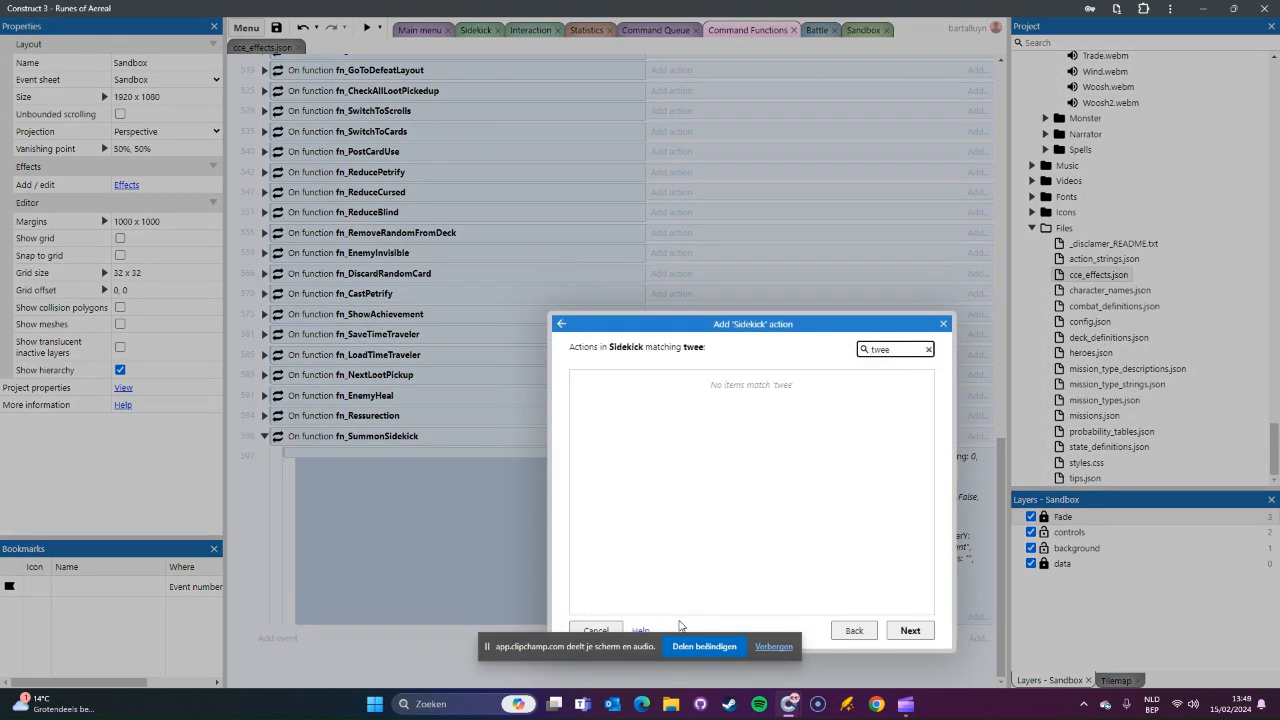
scroll(815, 497, "down", 10)
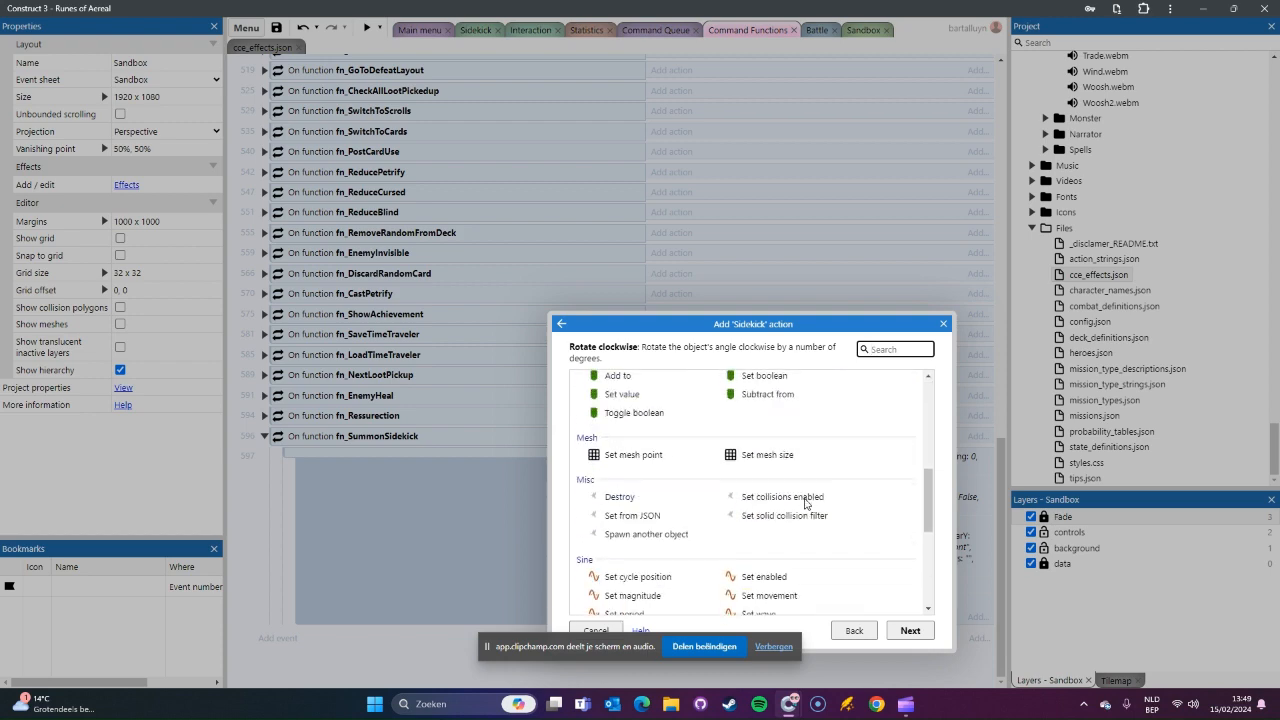
scroll(813, 501, "down", 3)
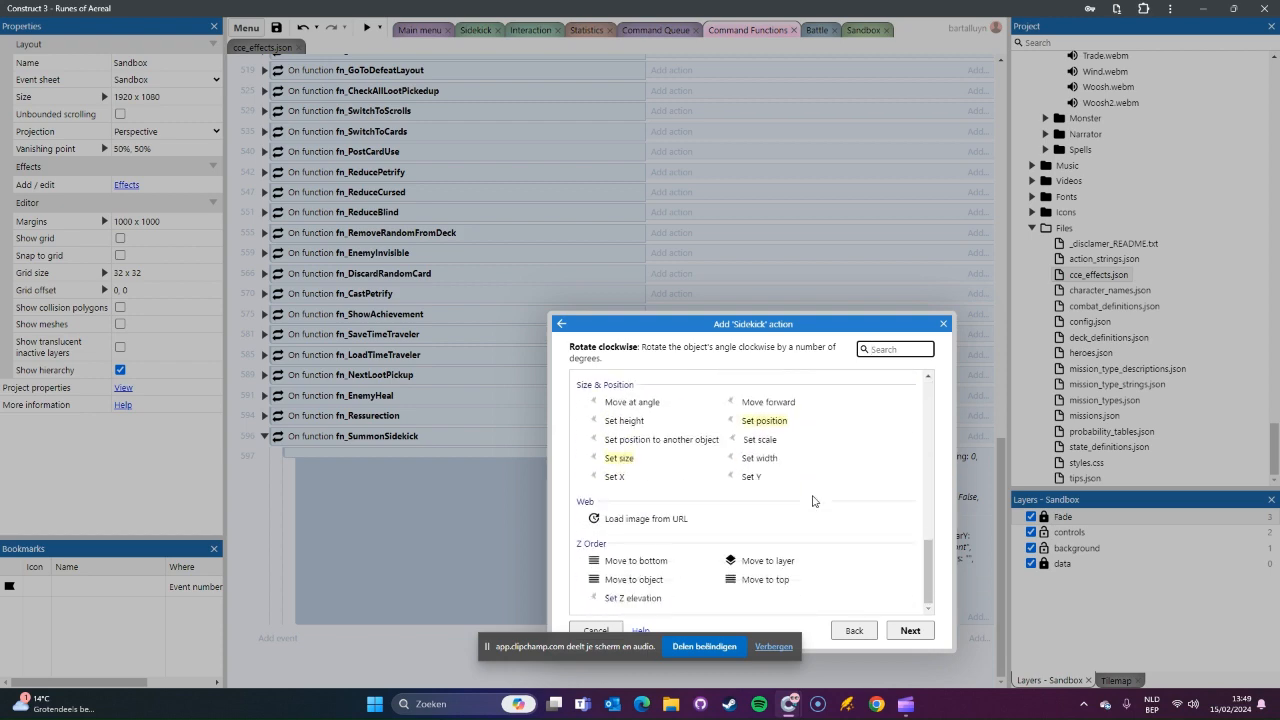
scroll(813, 501, "up", 8)
scroll(813, 501, "up", 3)
key("Escape")
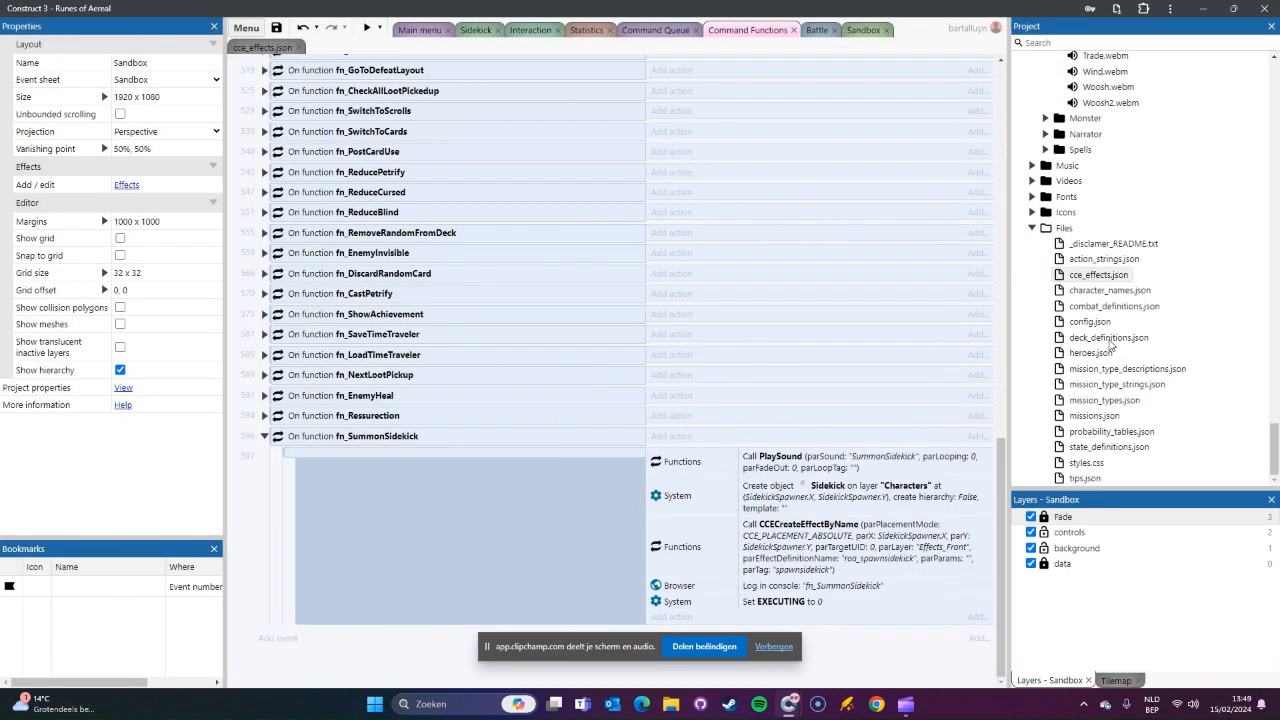
Step: Add a Tween behavior to the Sidekick object type in the Characters folder
scroll(1165, 292, "up", 15)
scroll(1165, 292, "up", 3)
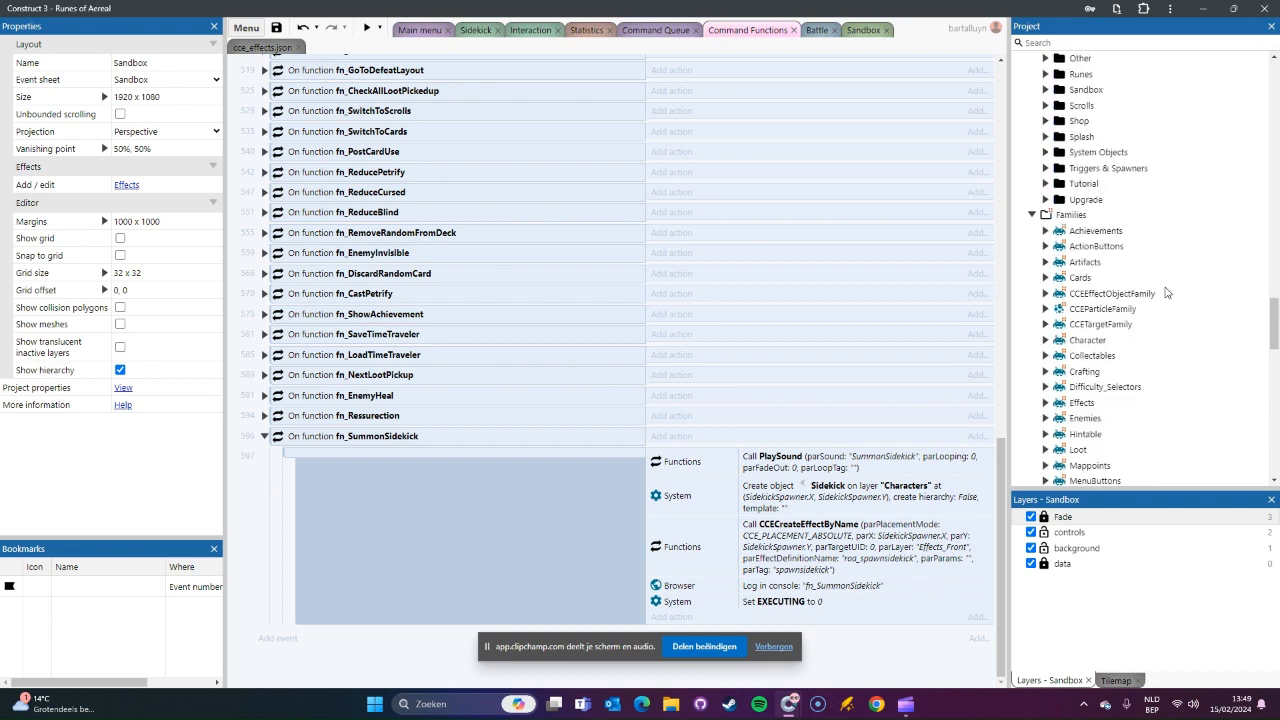
scroll(1165, 292, "up", 7)
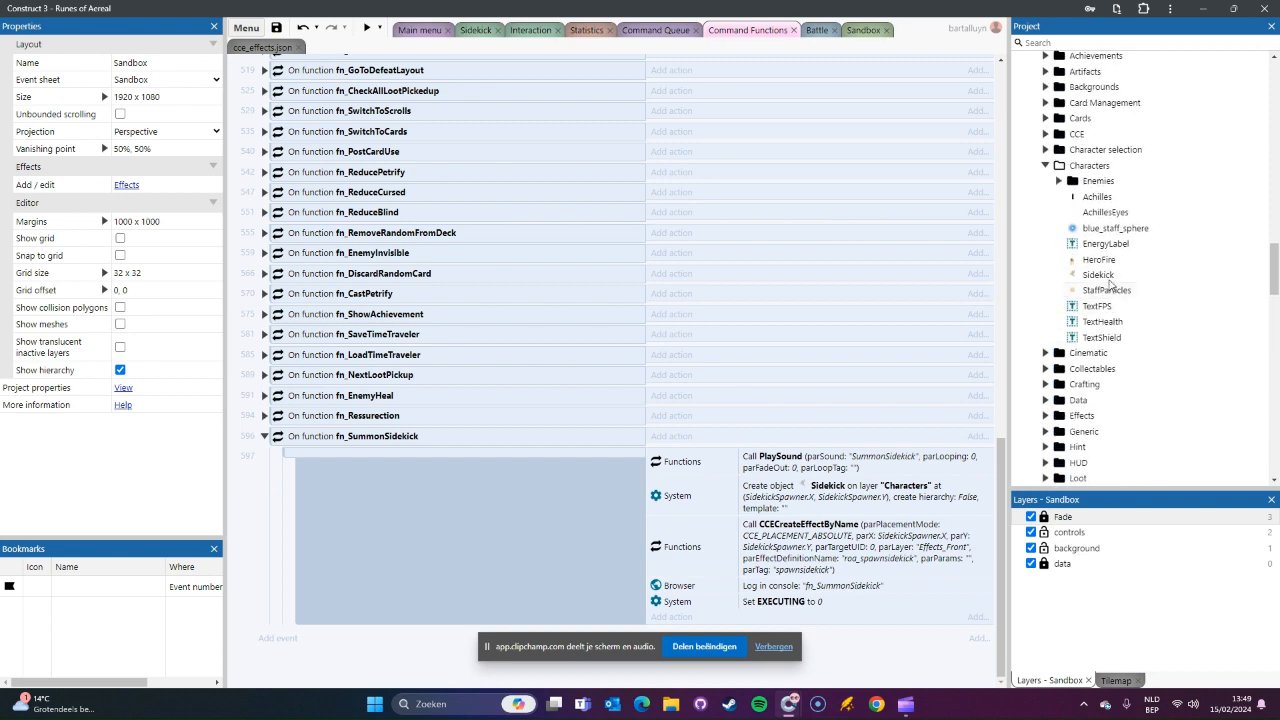
left_click(1098, 275)
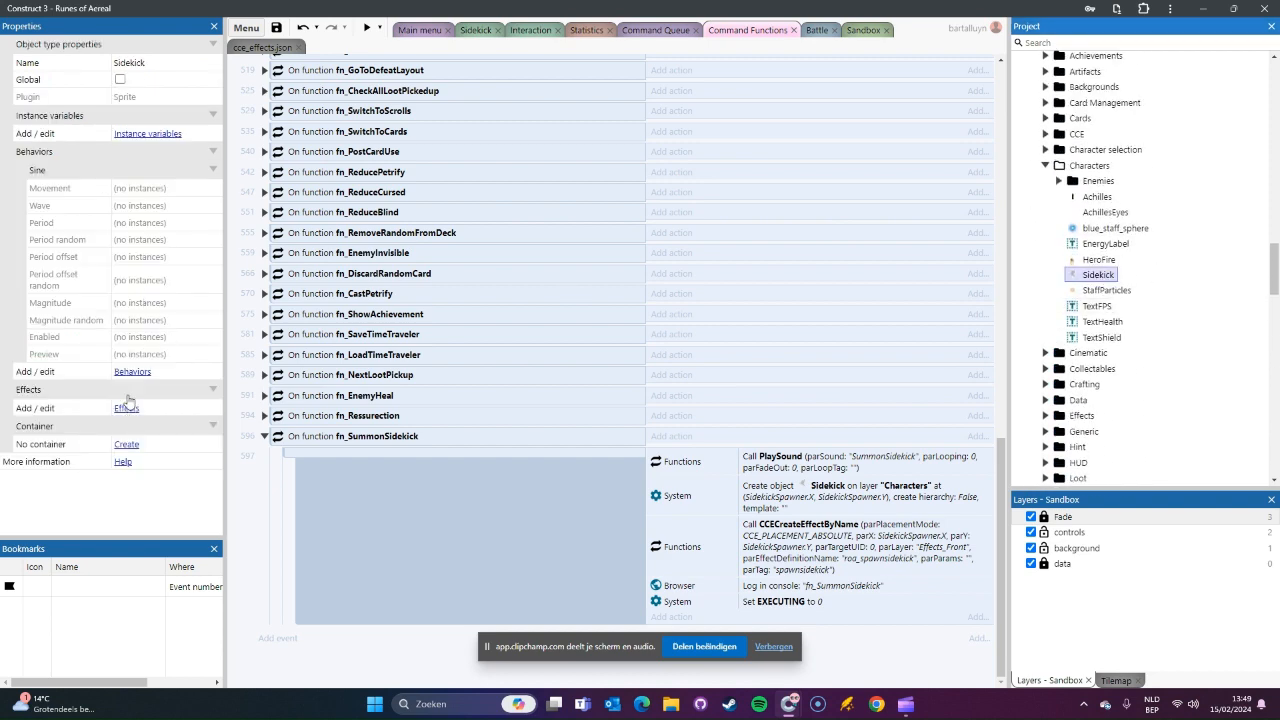
left_click(132, 371)
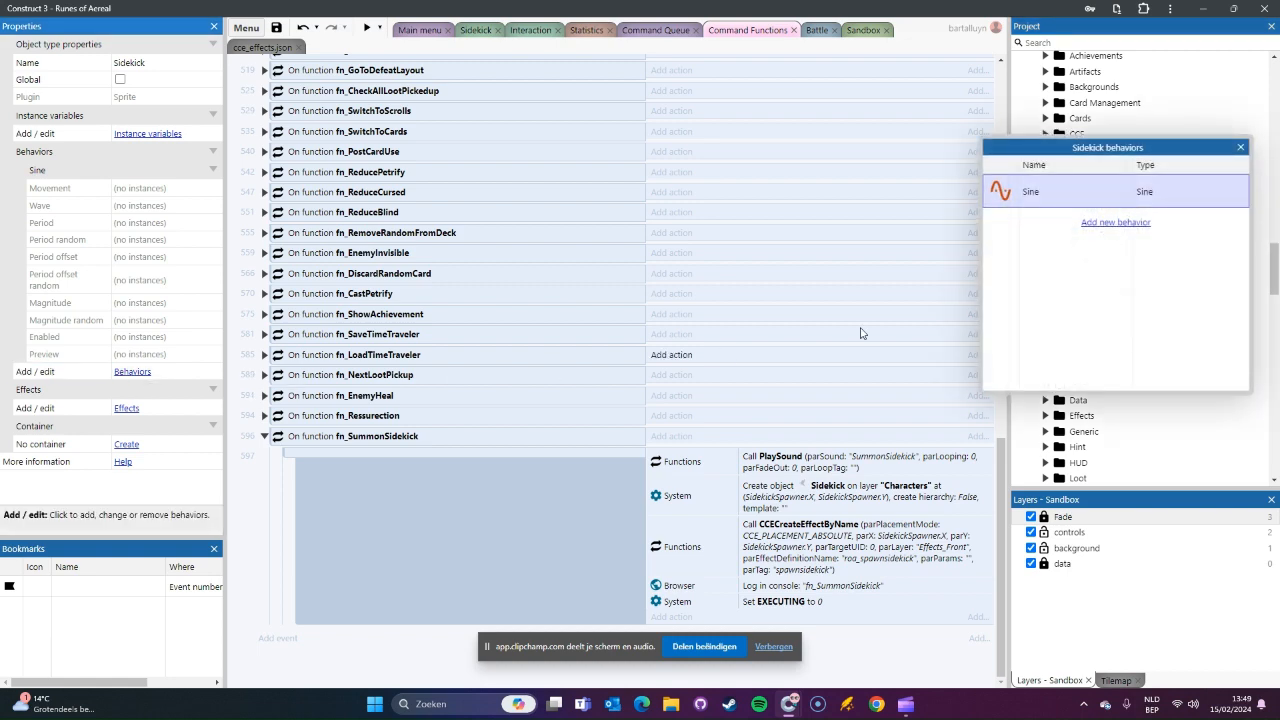
left_click(1103, 222)
type("twe")
double_click(511, 290)
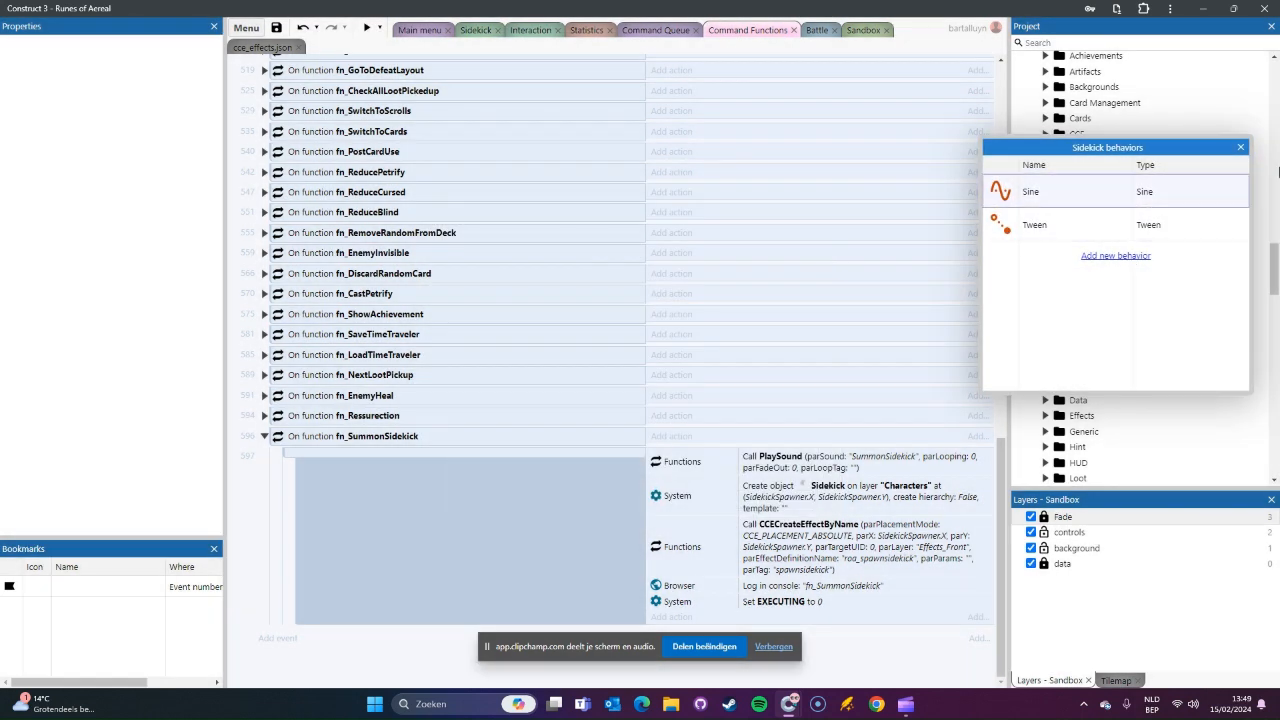
left_click(1240, 147)
Step: Start a new Tween (one property) action for the Sidekick object in fn_SummonSidekick
left_click(688, 622)
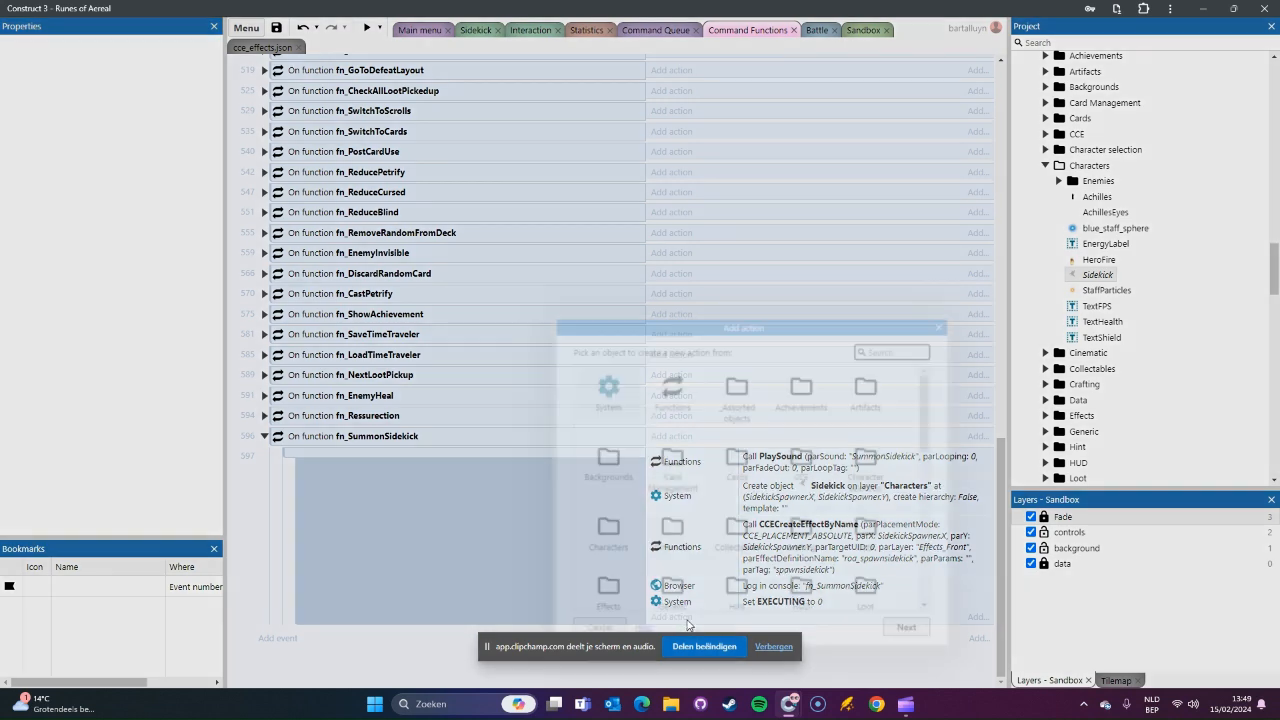
type("sidek")
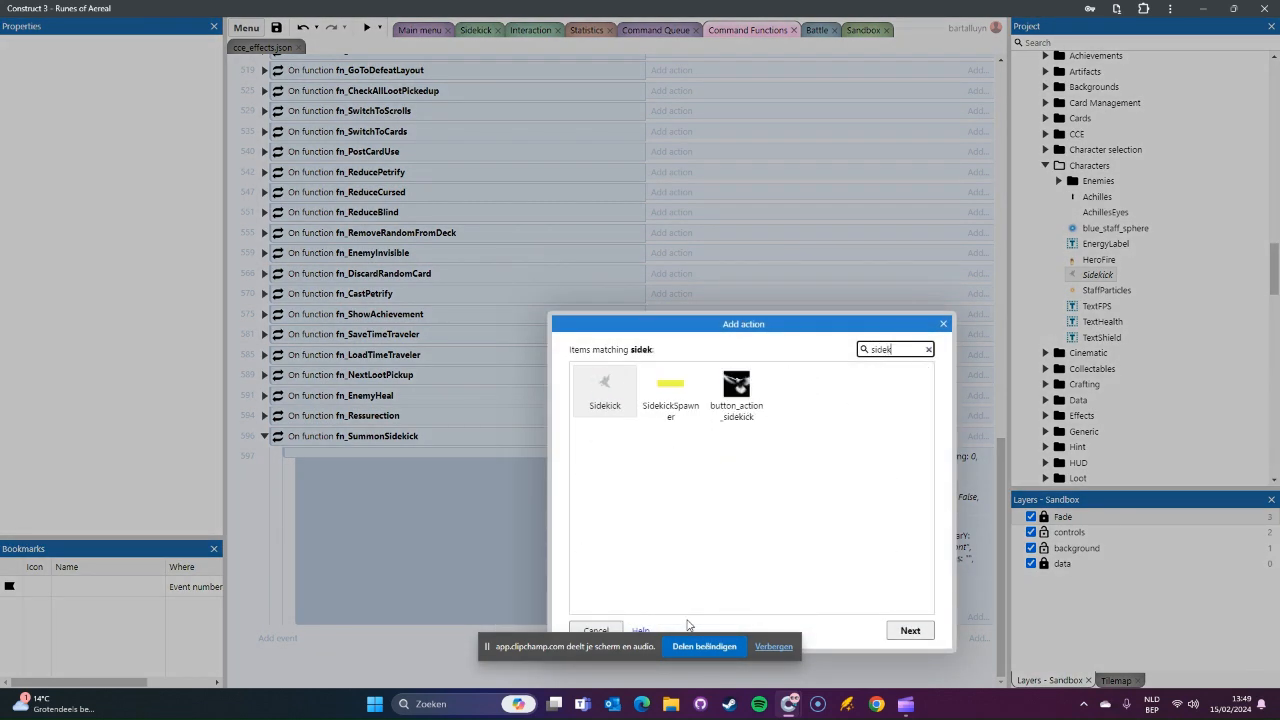
double_click(604, 388)
type("twee")
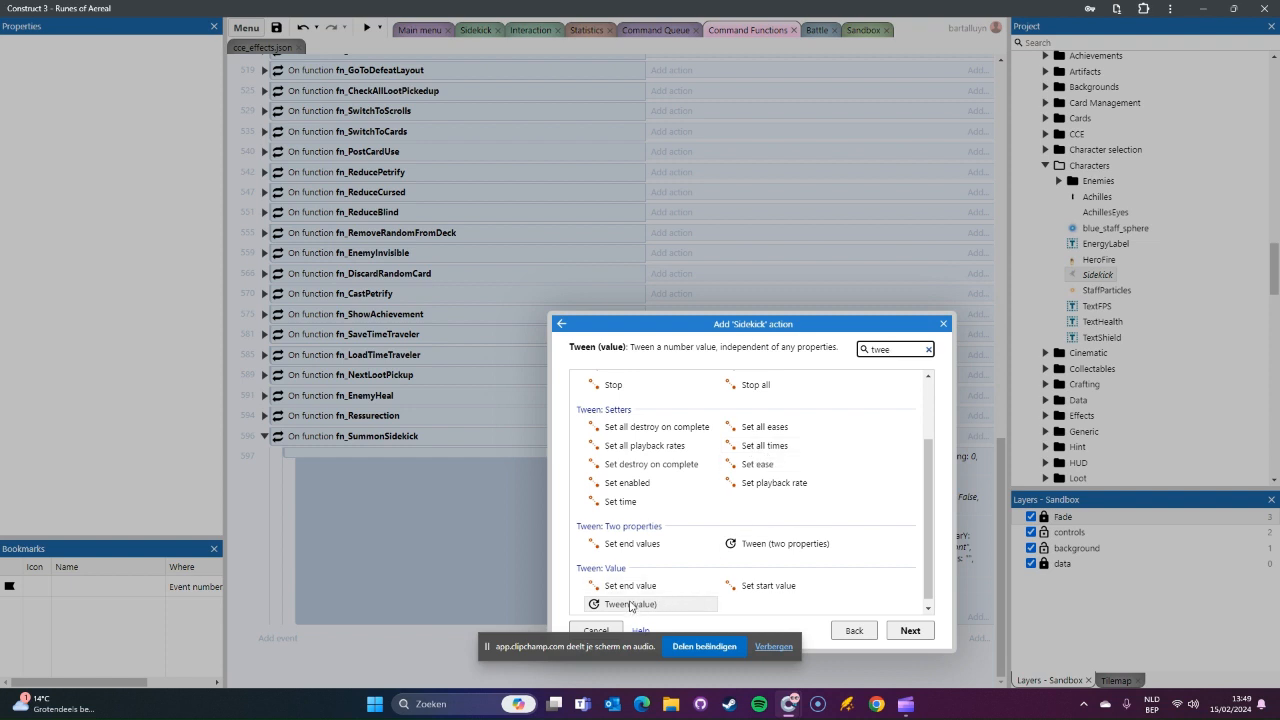
scroll(795, 461, "down", 1)
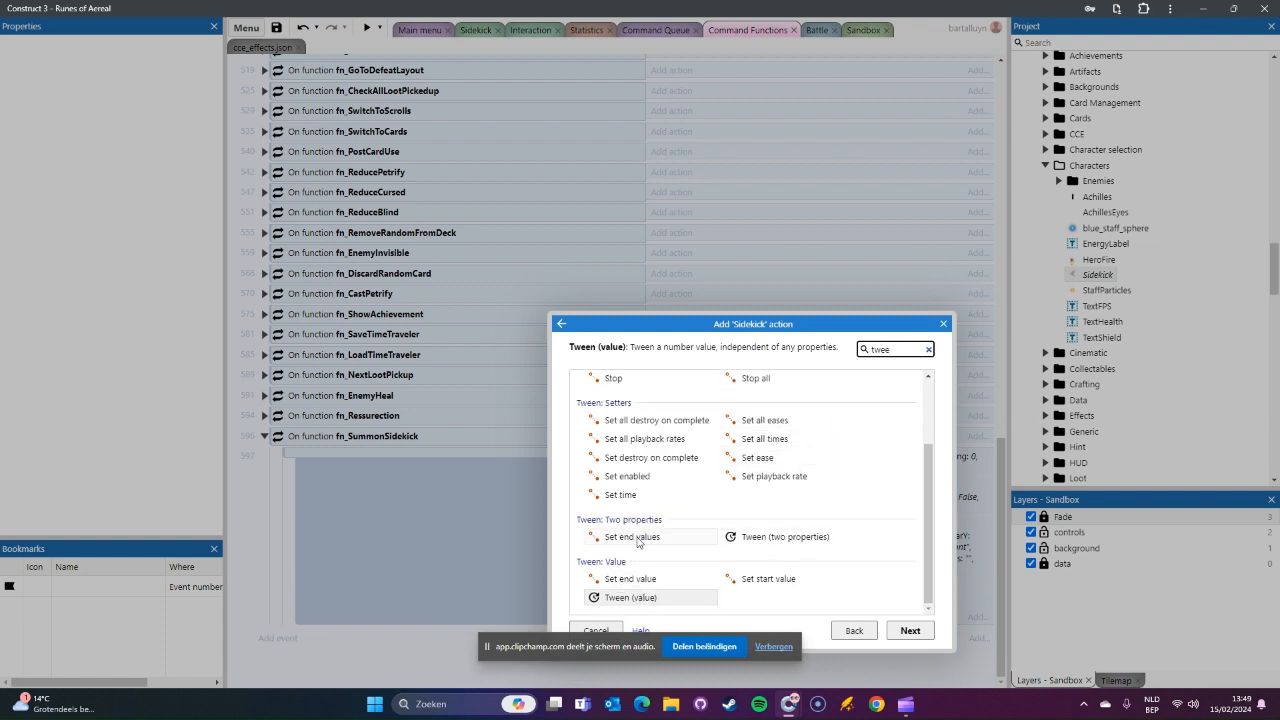
scroll(870, 530, "up", 2)
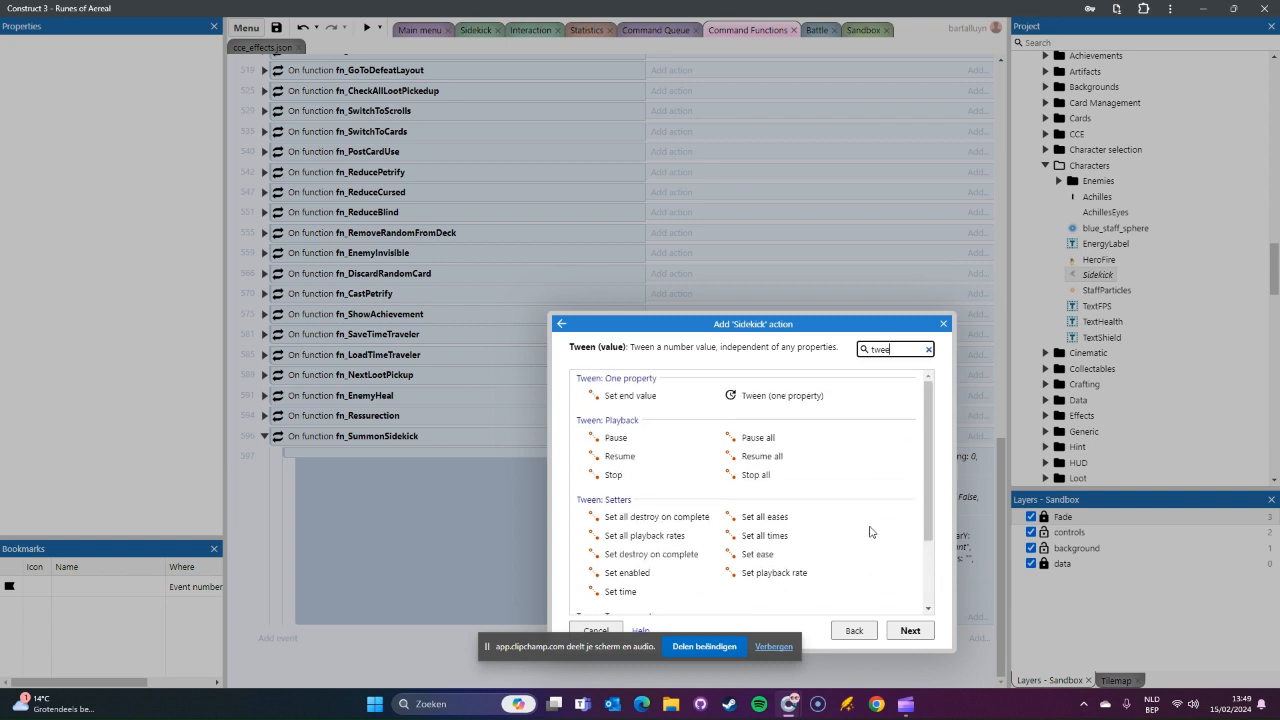
double_click(790, 396)
Step: Give the tween the tag "sidekick_spawn" and make Opacity the property it animates
type("\"")
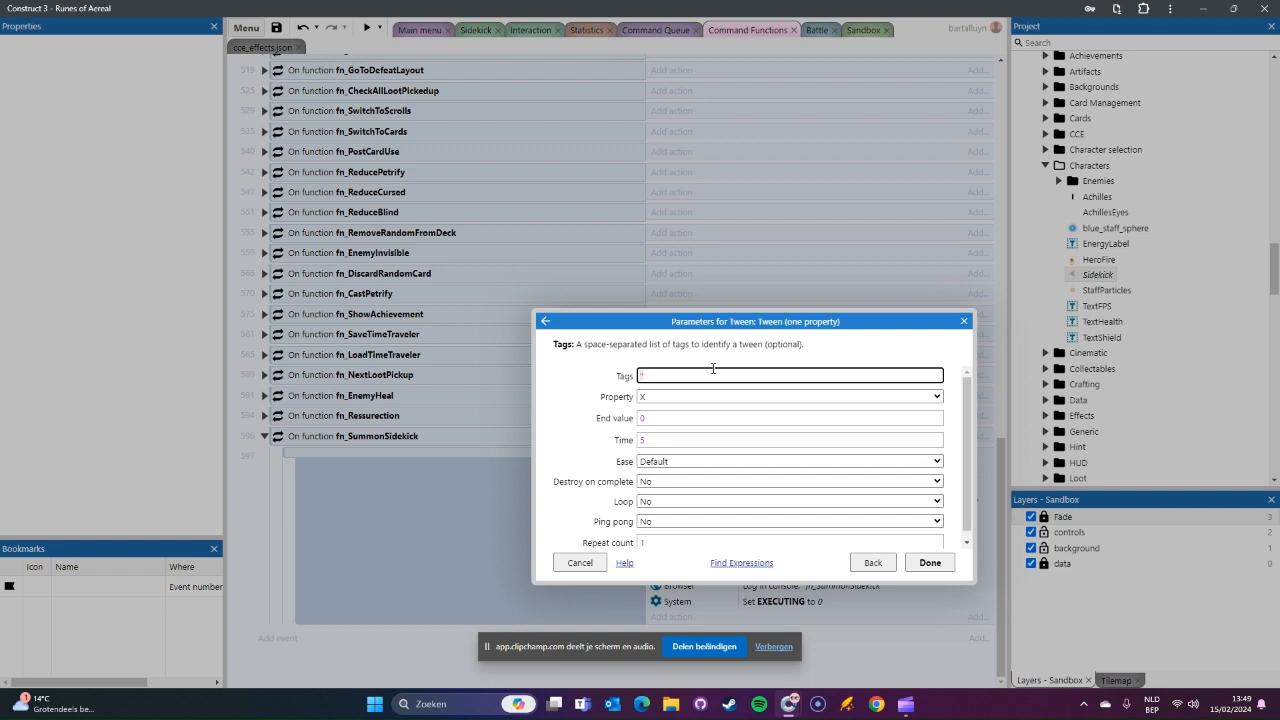
type("sidekick_spawn\"")
key("Tab")
key("o")
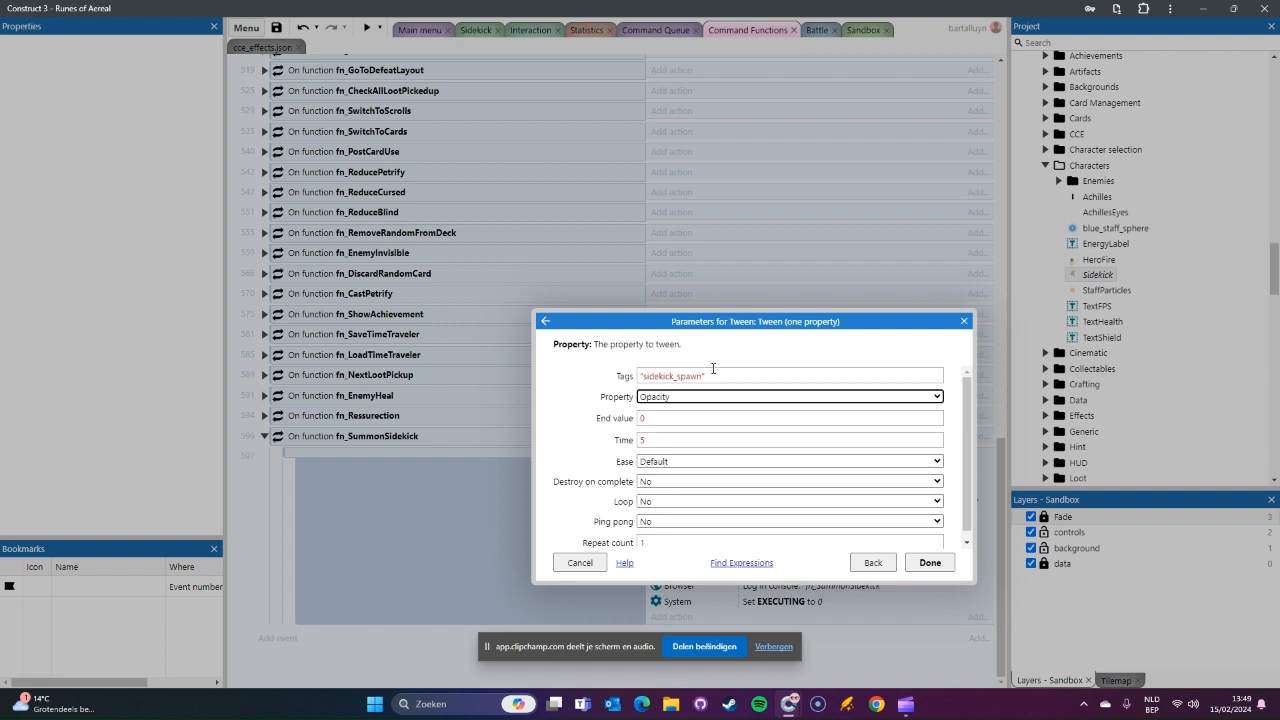
Step: Set the tween's end value to 100 and its time to 1.5 seconds, and finish the action
left_click(682, 419)
type("100")
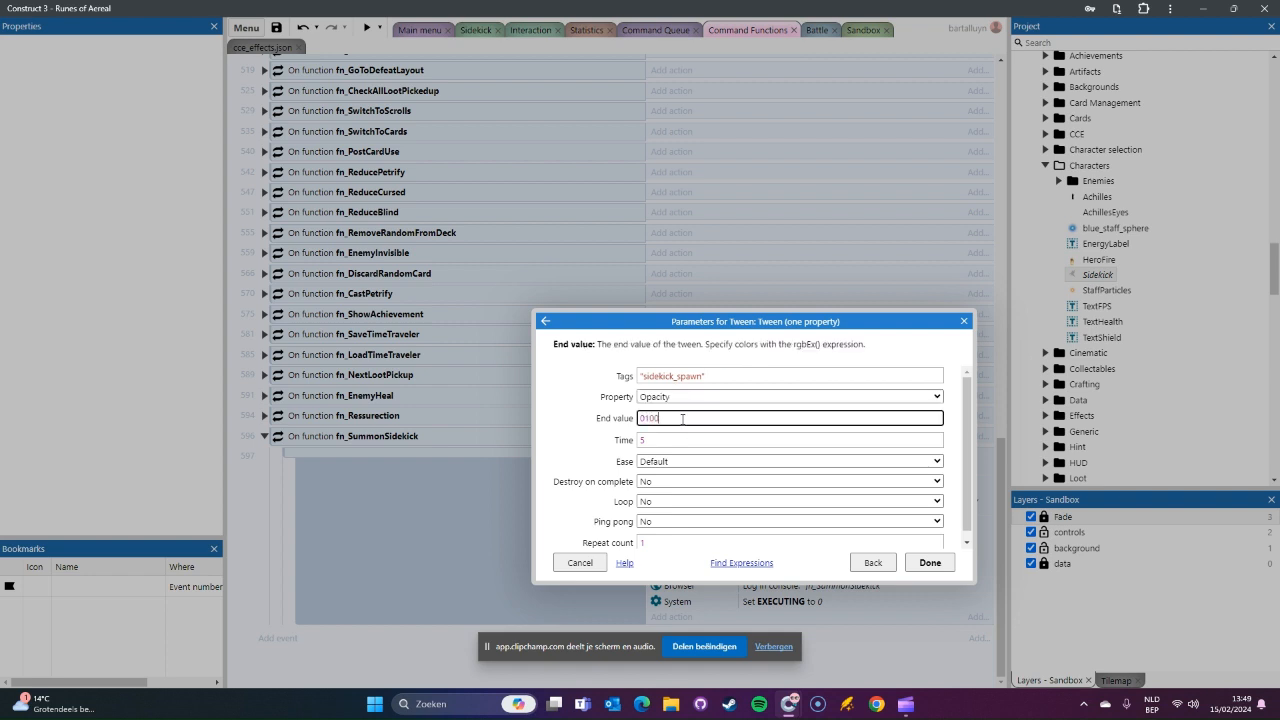
key("ctrl+a")
type("100")
left_click(718, 443)
type("1.5")
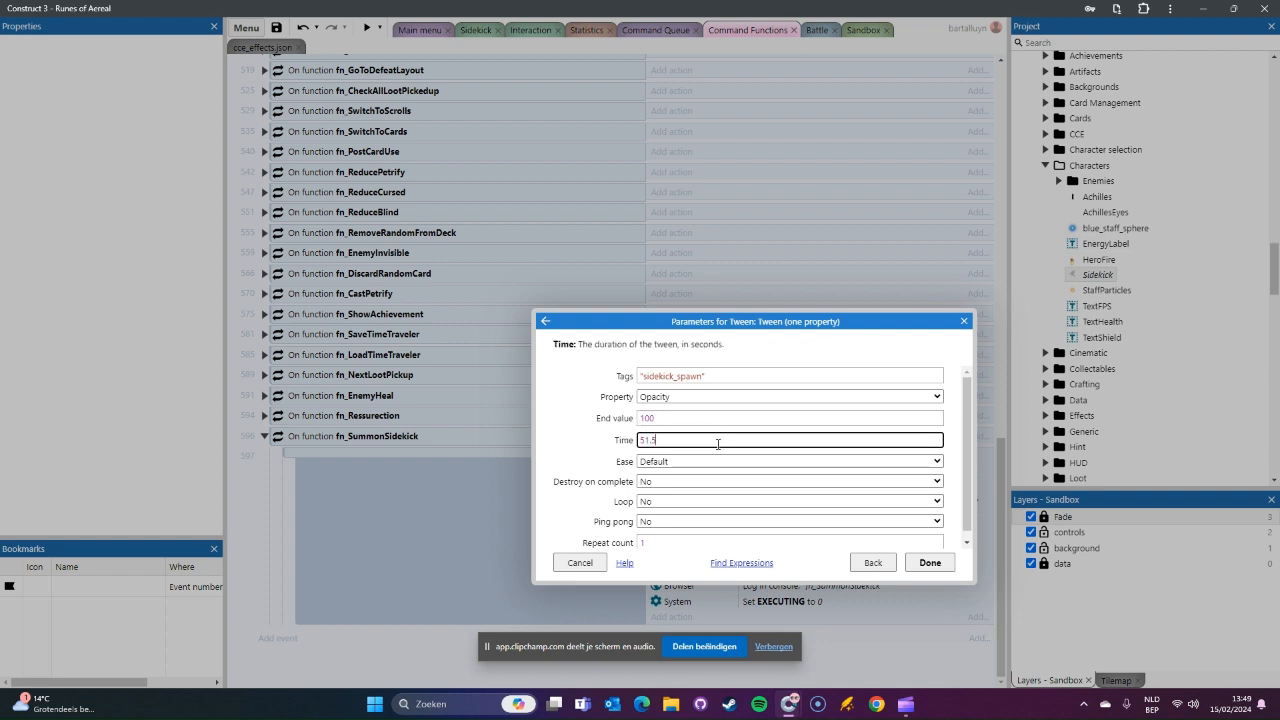
key("BackSpace")
key("BackSpace")
type("1.5")
key("Tab")
scroll(871, 457, "down", 1)
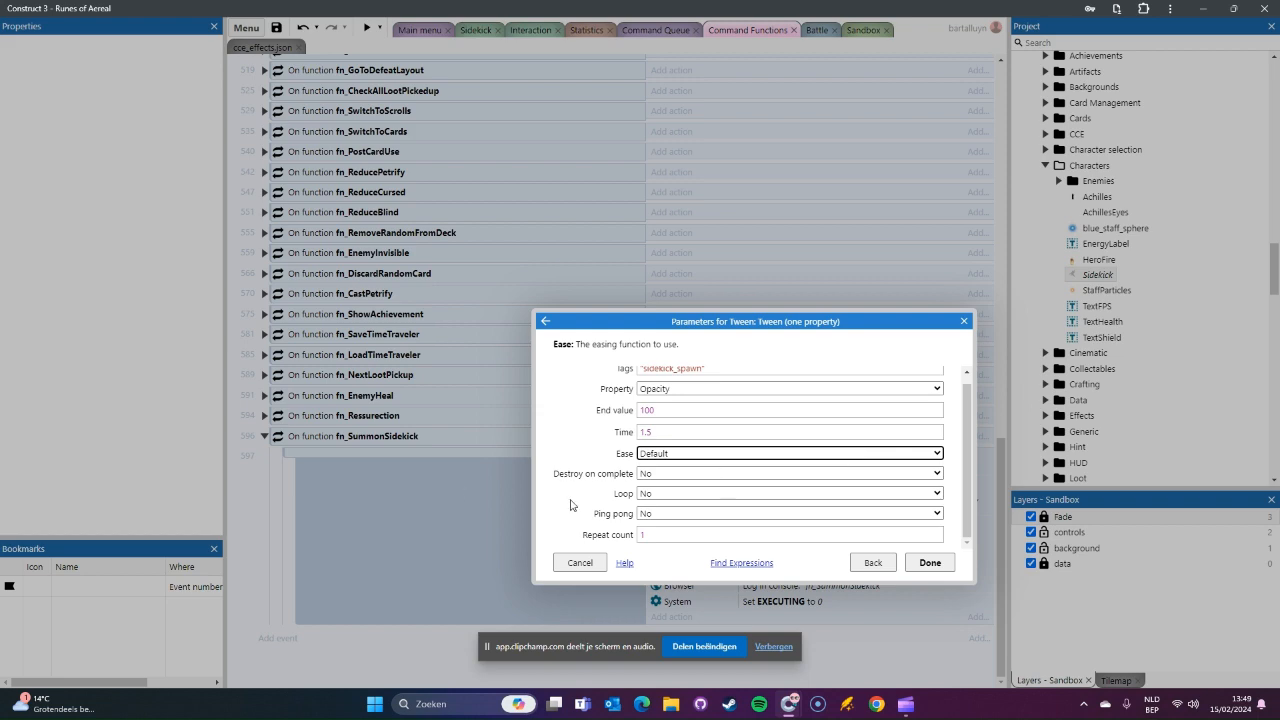
left_click(946, 565)
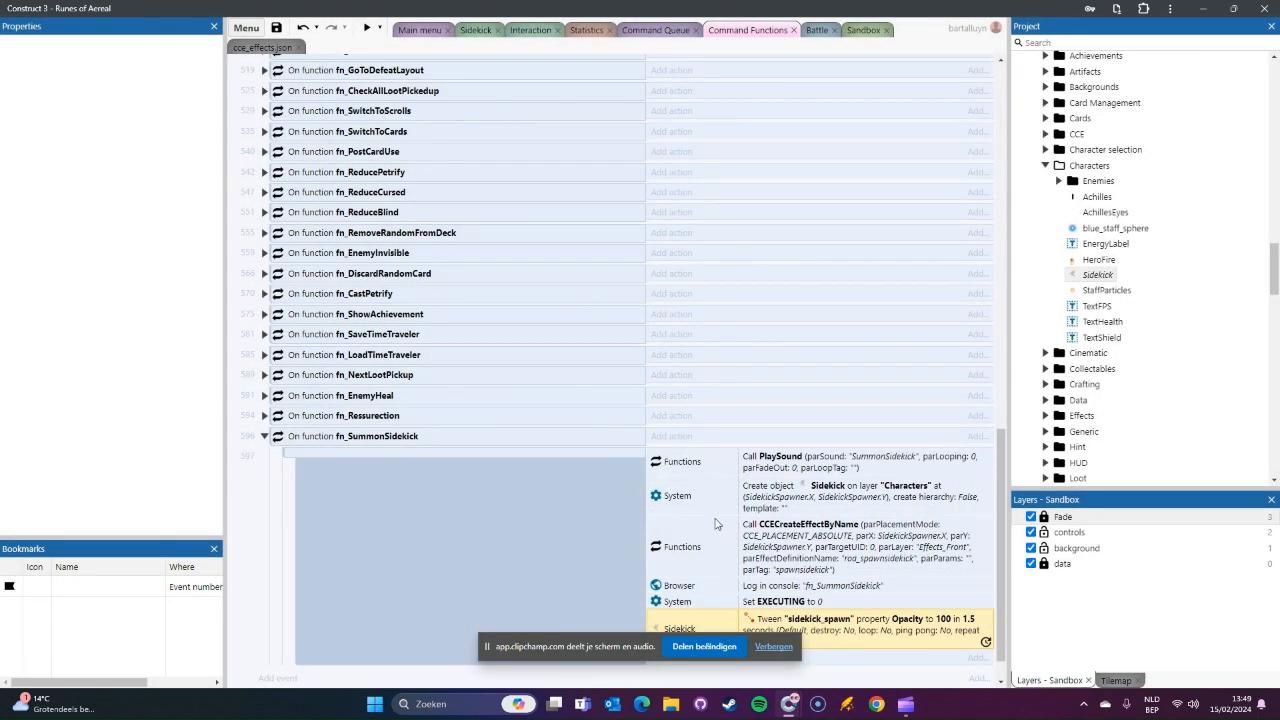
Step: Move the Sidekick opacity tween between the Create object Sidekick action and the CCECreateEffectByName call in fn_SummonSidekick
left_click_drag(820, 625, 832, 530)
scroll(960, 492, "down", 1)
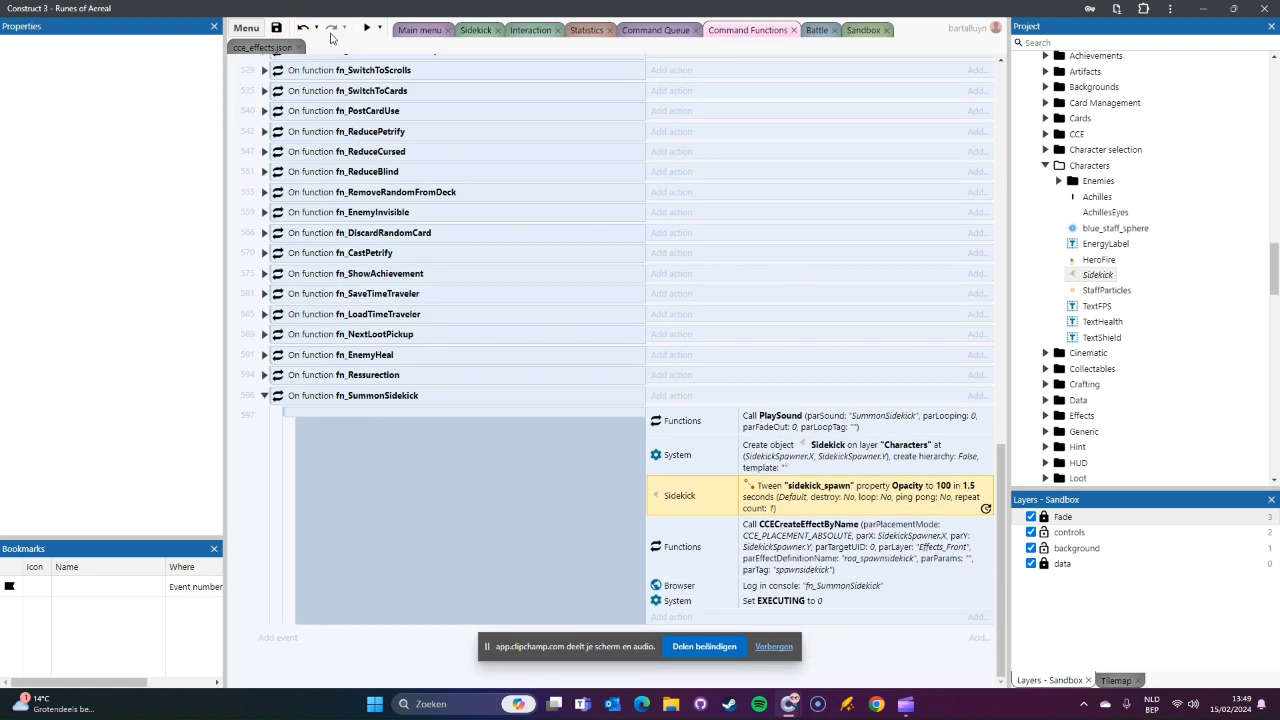
Step: Test the sidekick summon in a preview of the Sandbox layout, starting the game with the saved sidekick settings, and close the preview
left_click(852, 31)
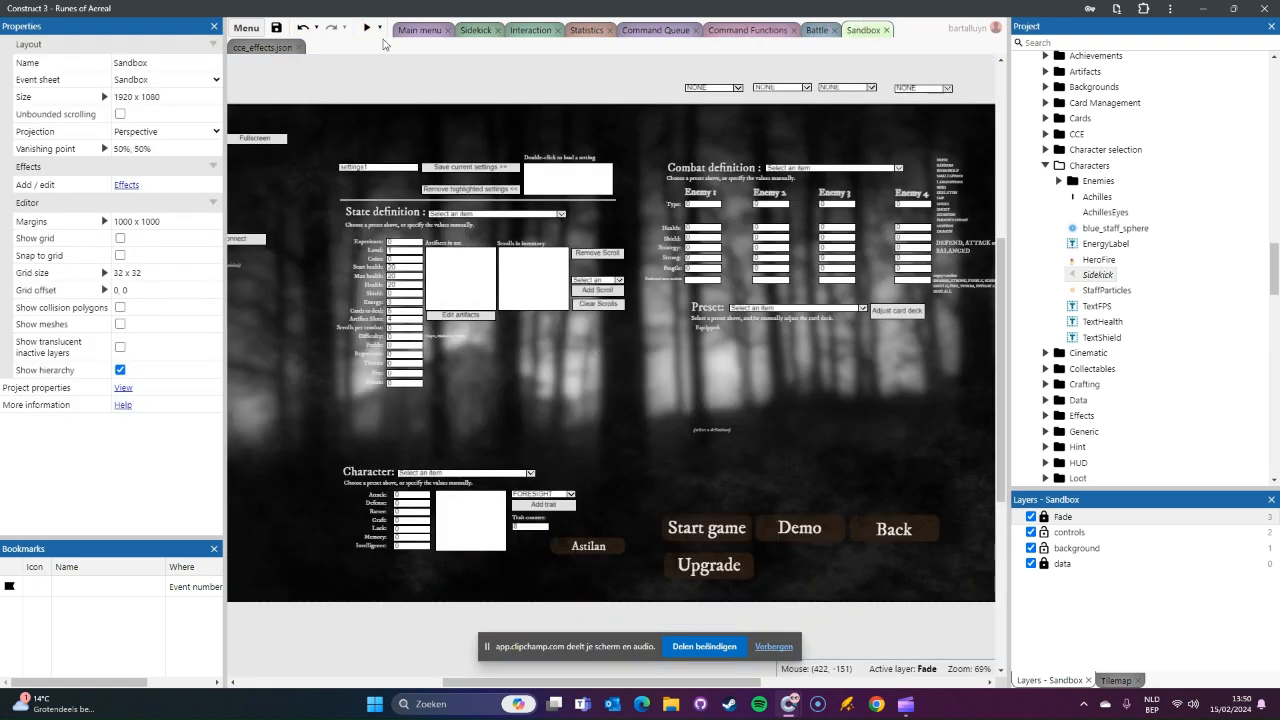
left_click(368, 30)
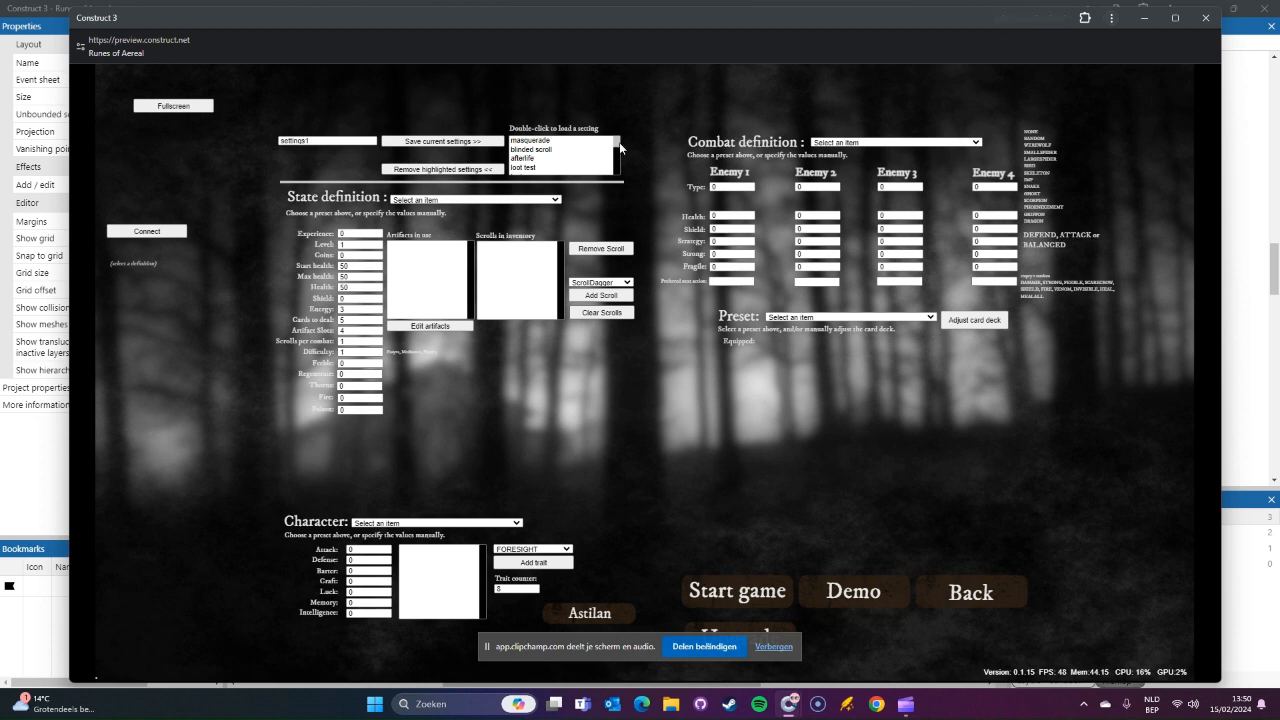
scroll(618, 155, "down", 5)
double_click(535, 170)
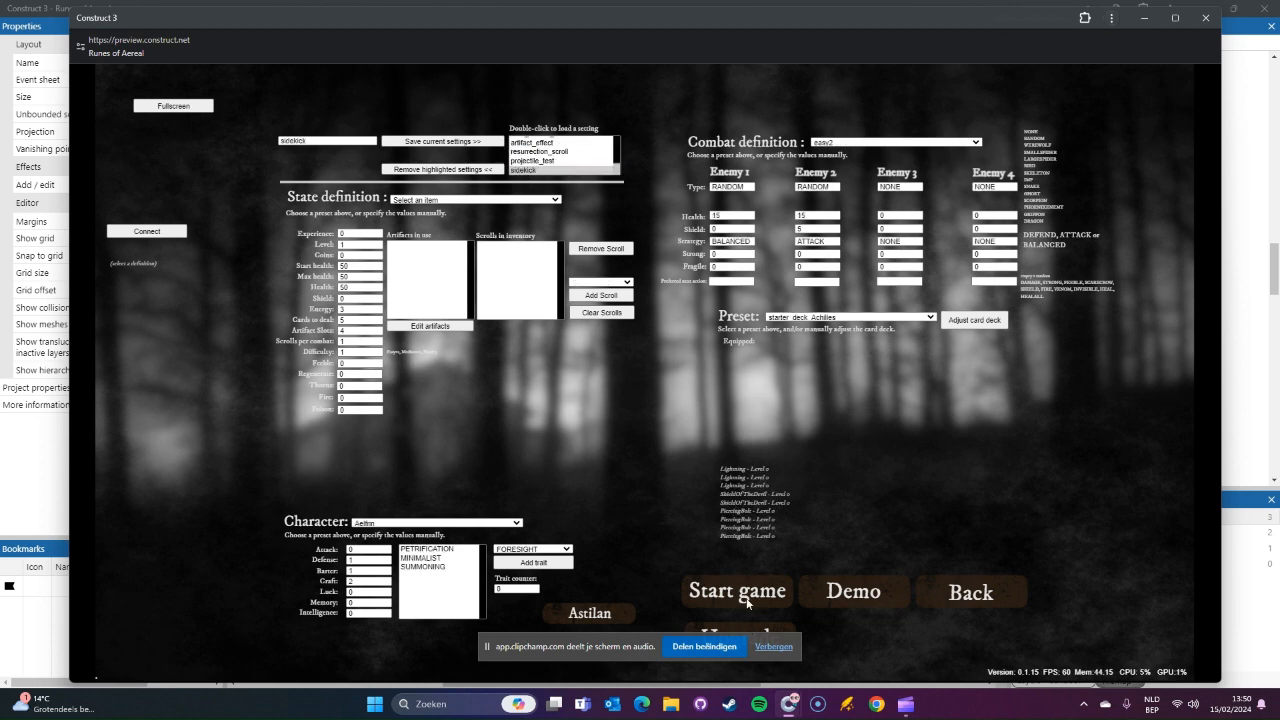
left_click(747, 594)
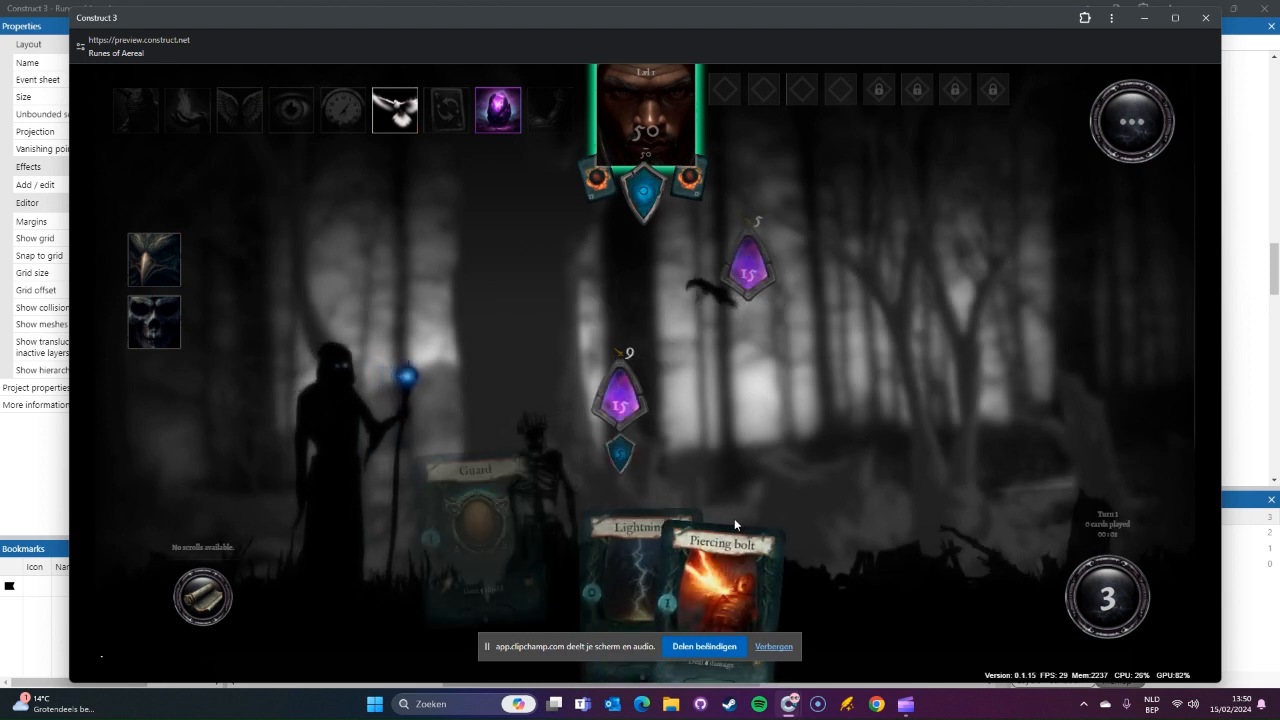
left_click(405, 124)
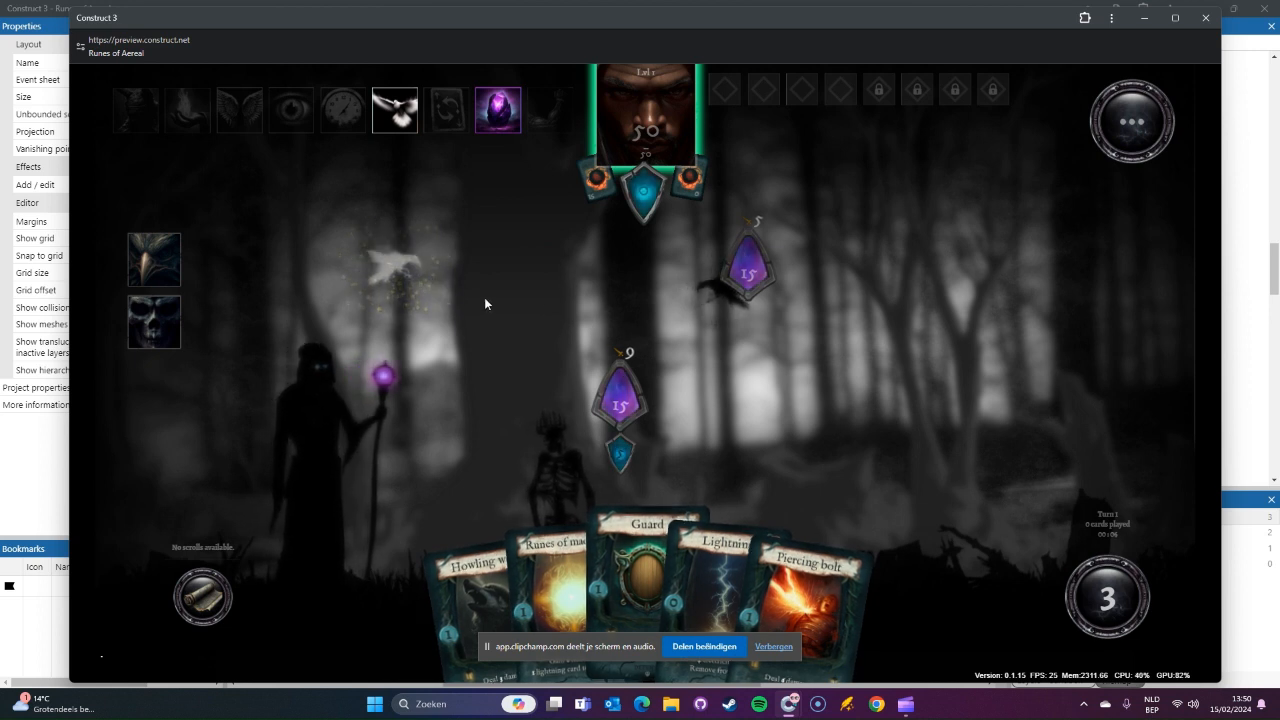
left_click(1205, 17)
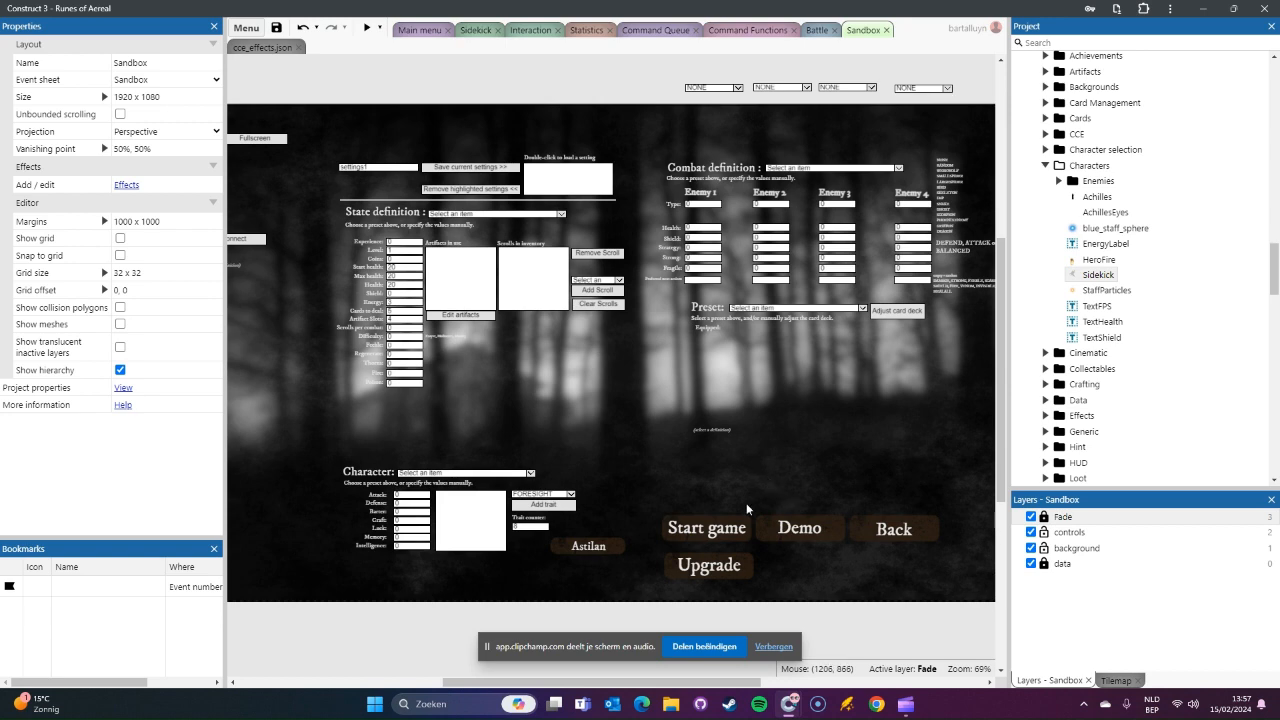
scroll(1163, 316, "up", 5)
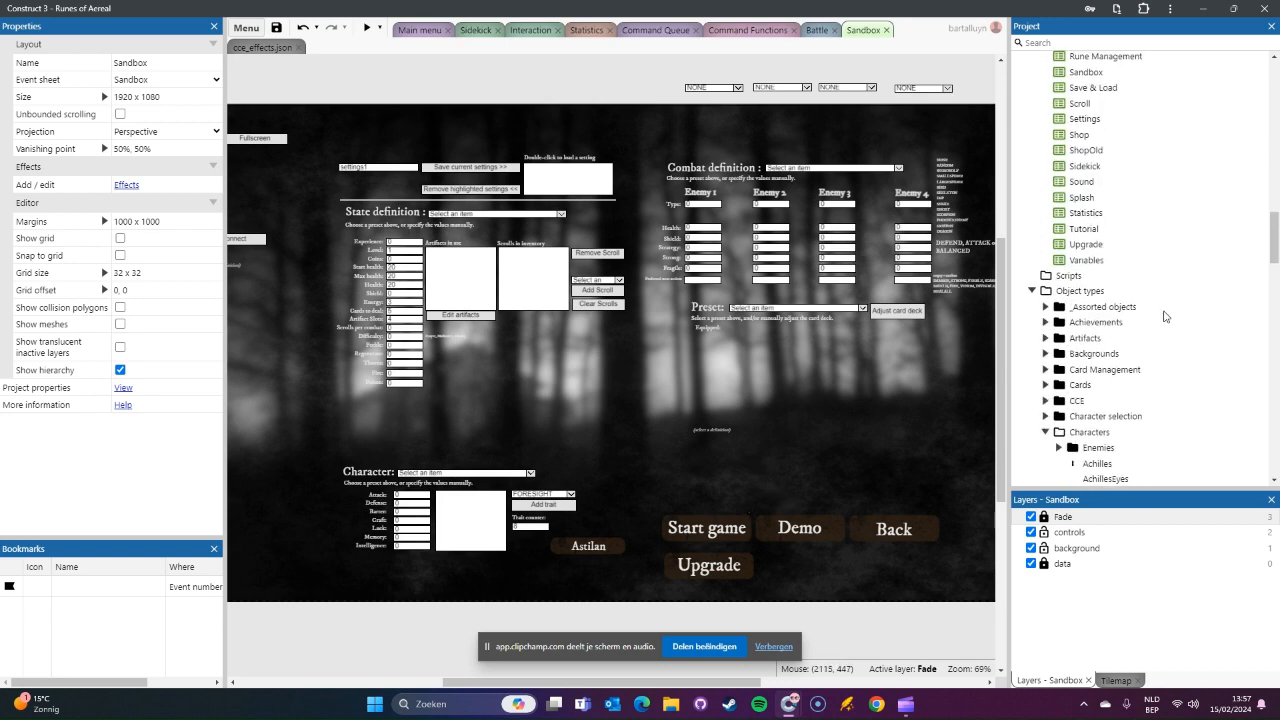
scroll(1163, 316, "up", 10)
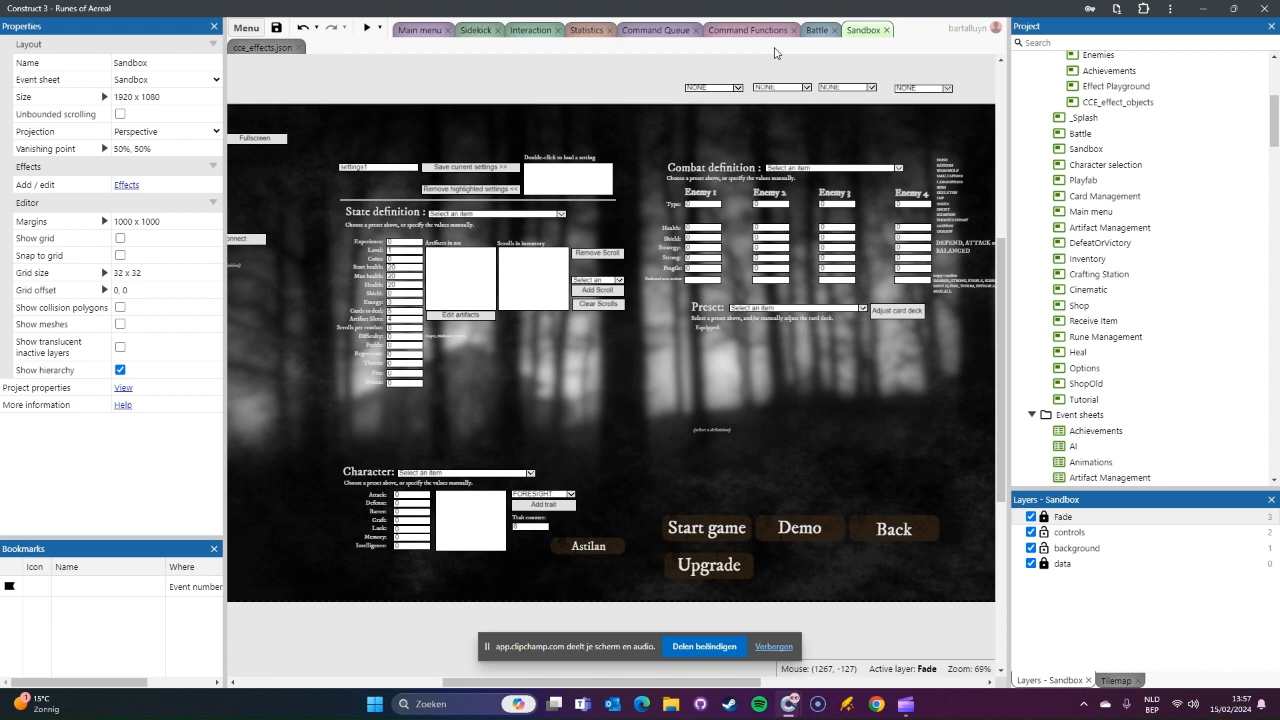
scroll(1110, 278, "up", 2)
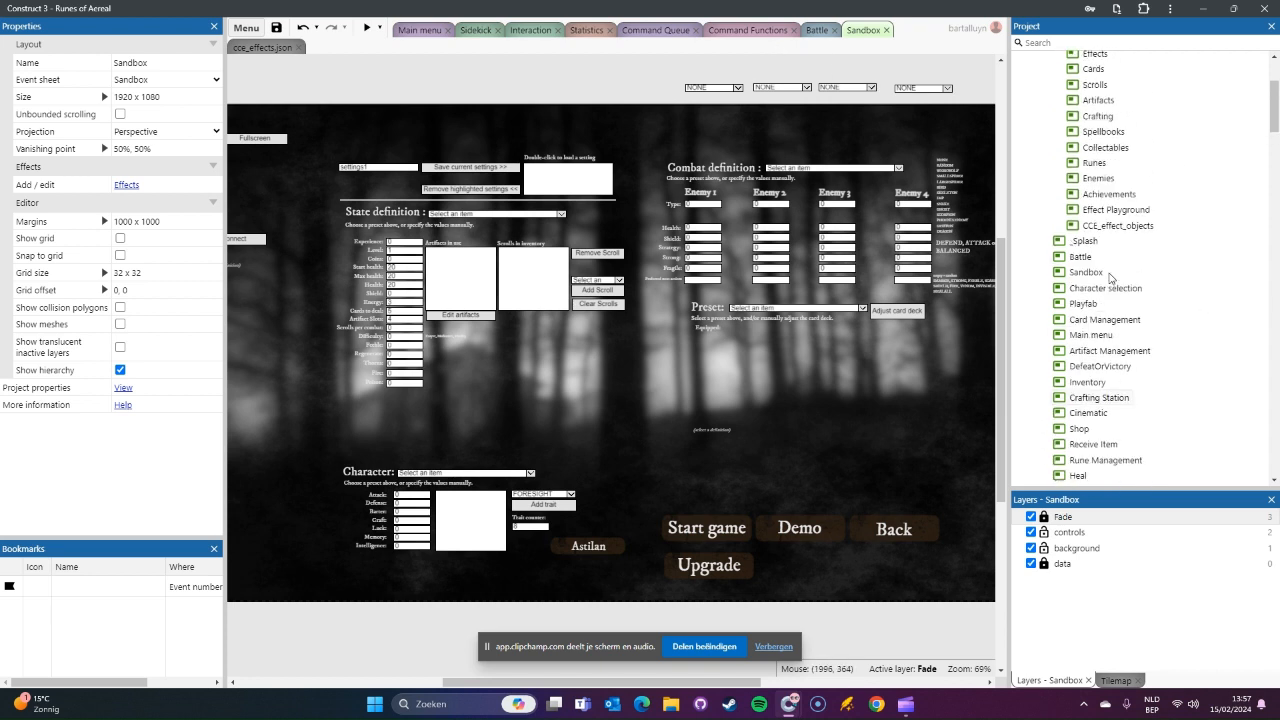
scroll(1110, 278, "up", 3)
scroll(1150, 302, "up", 1)
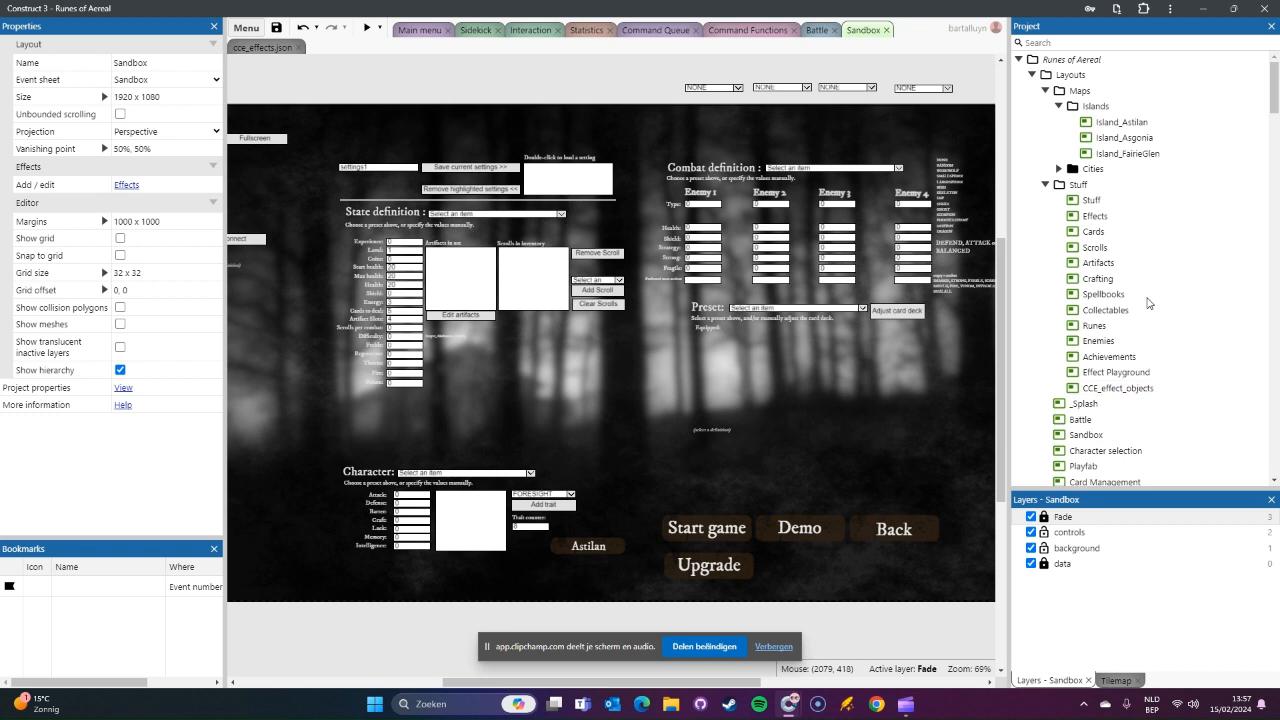
scroll(1148, 303, "down", 5)
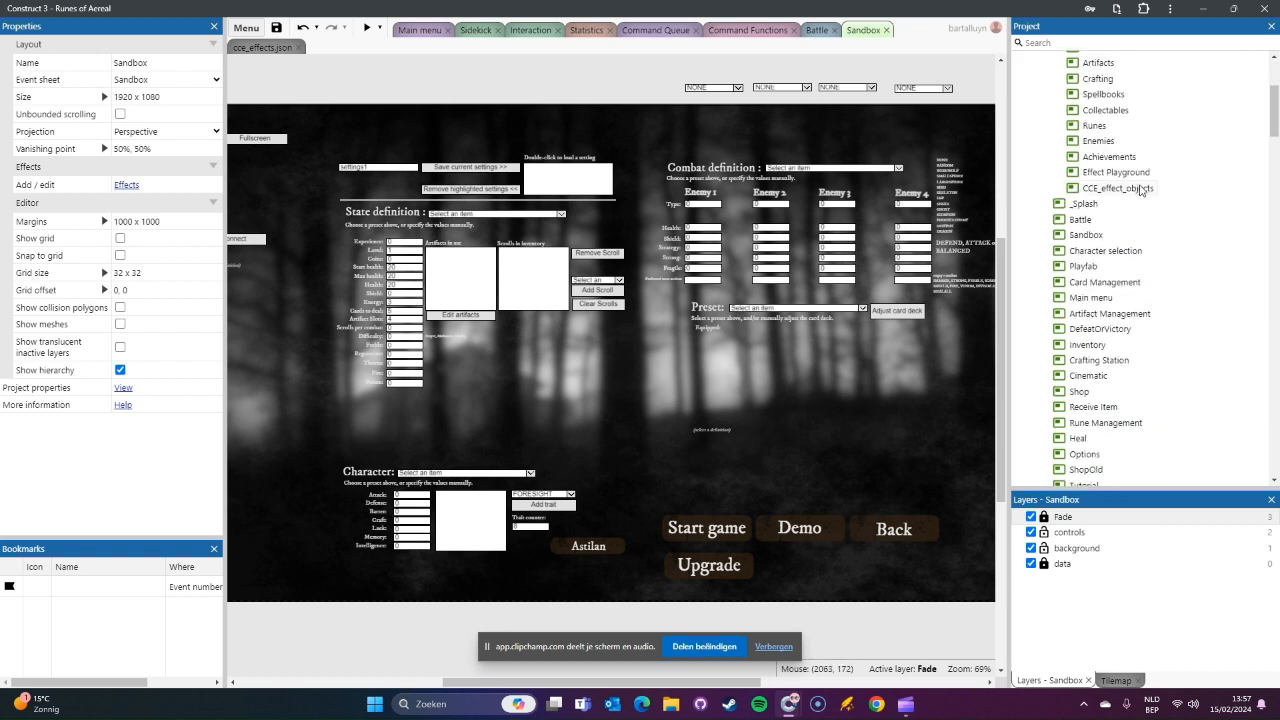